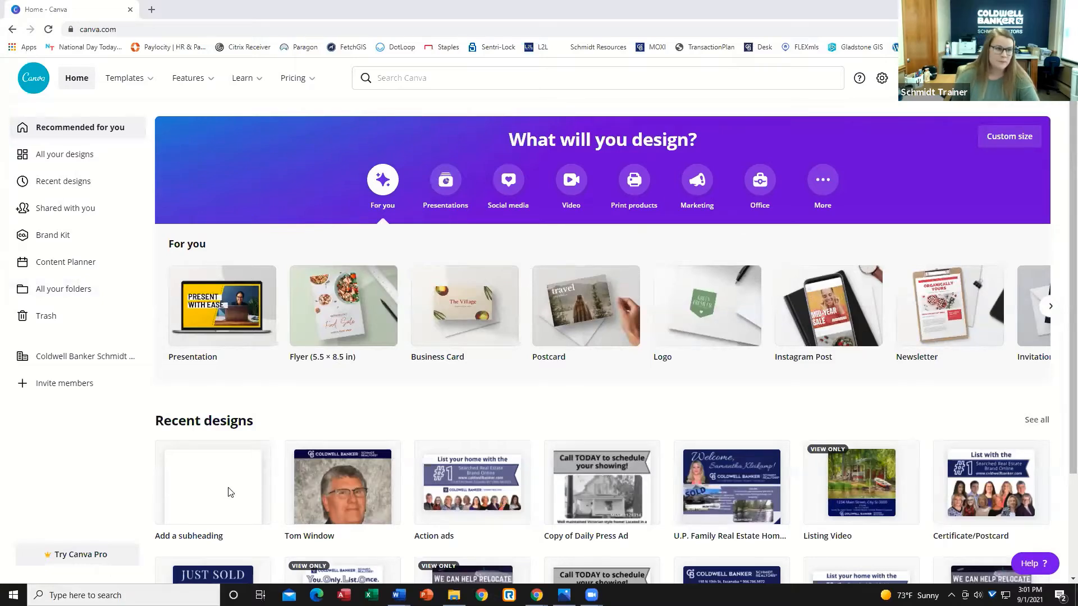
# Open the newsletter templates and create a blank newsletter.
pyautogui.moveTo(176, 87)
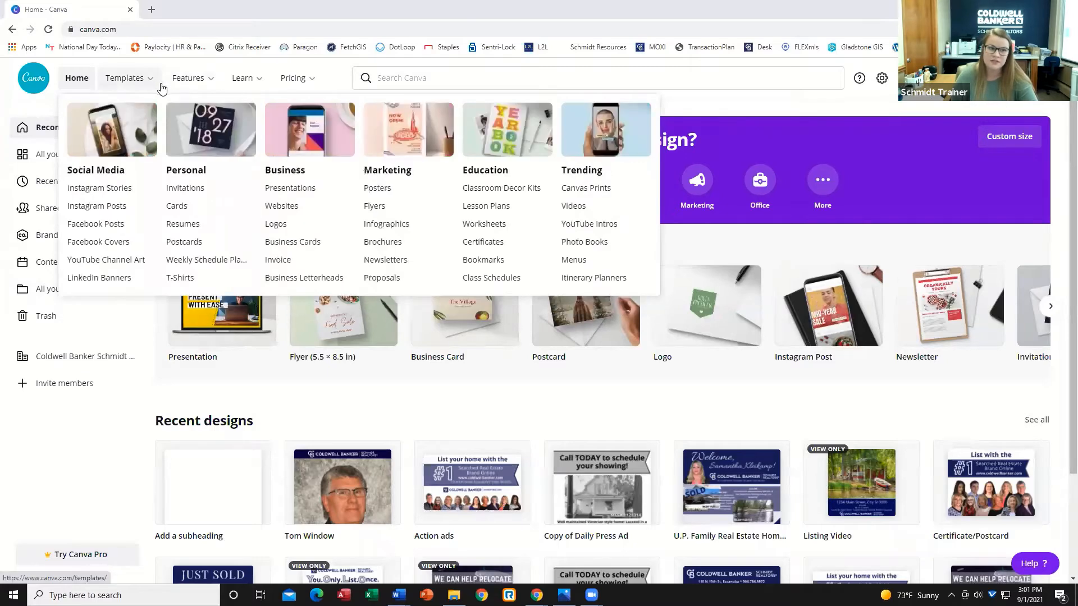
pyautogui.click(384, 265)
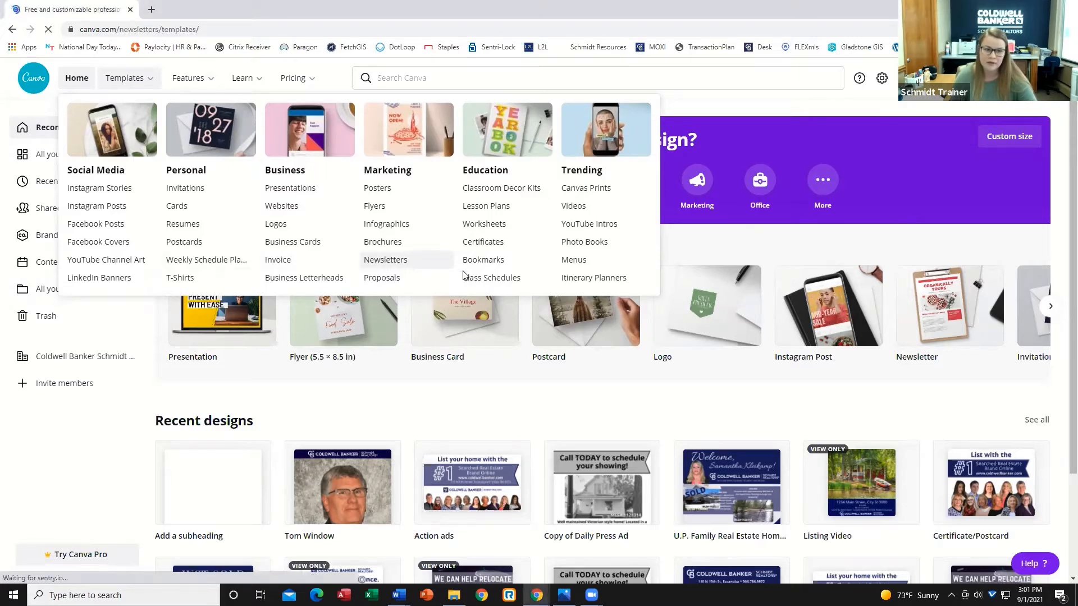
pyautogui.scroll(-3, 180, 324)
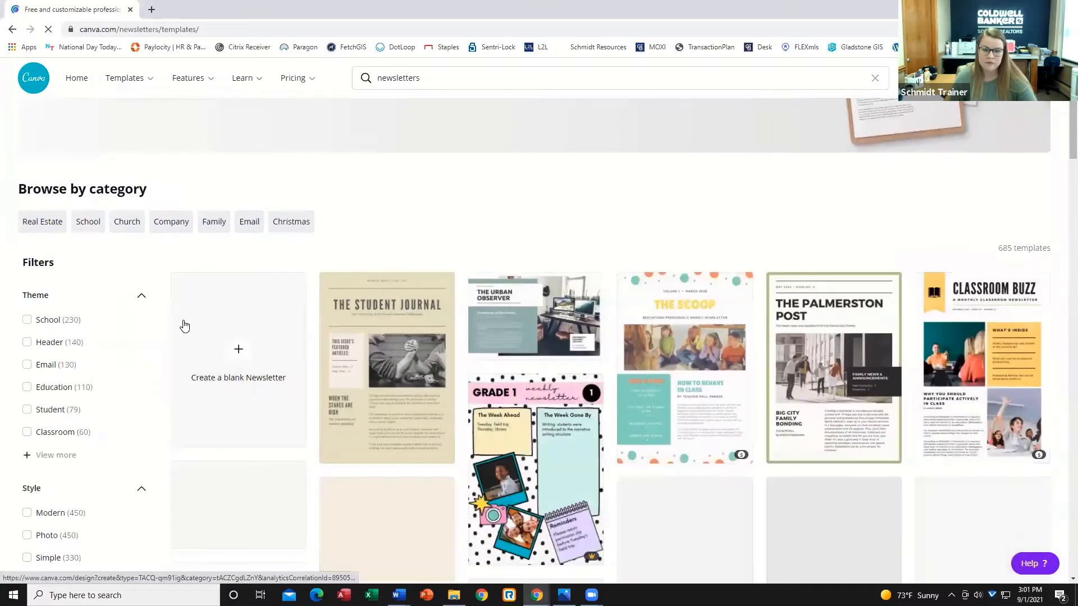
pyautogui.scroll(-1, 191, 348)
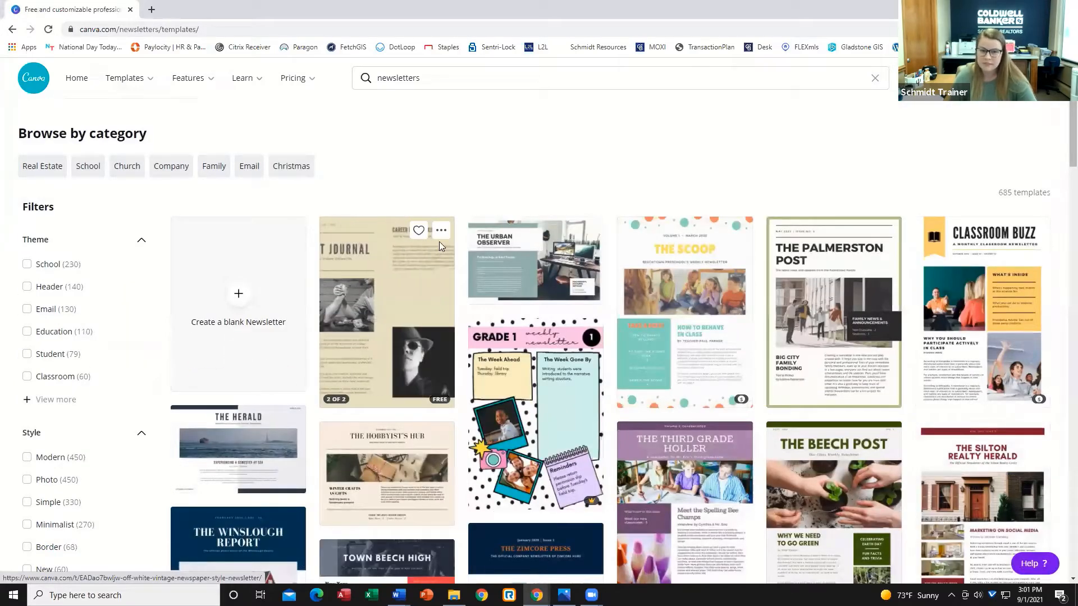
pyautogui.scroll(-2, 440, 244)
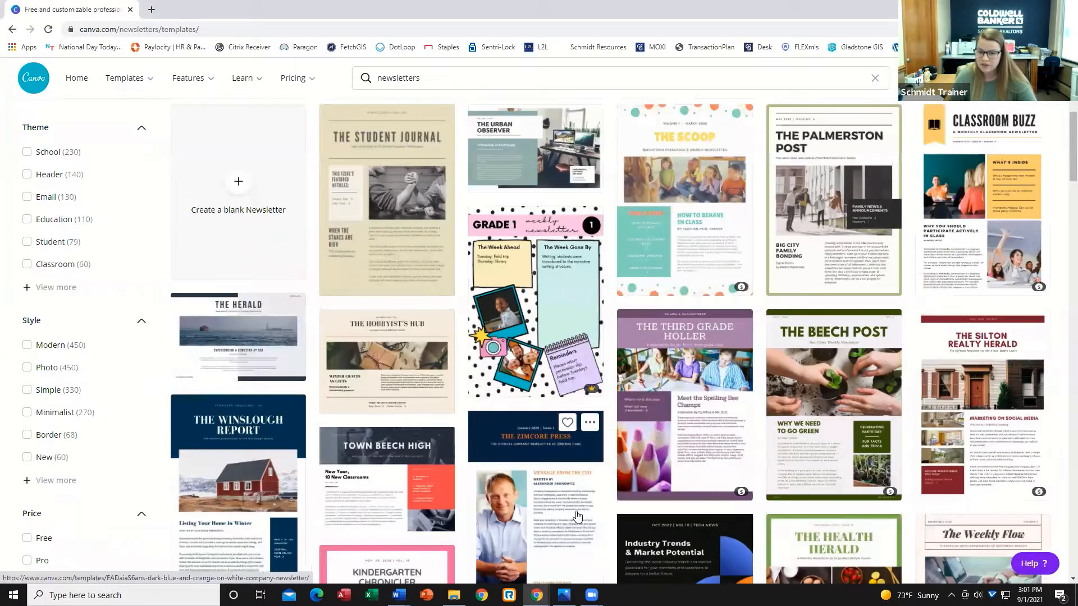
pyautogui.scroll(-1, 617, 483)
pyautogui.scroll(4, 691, 448)
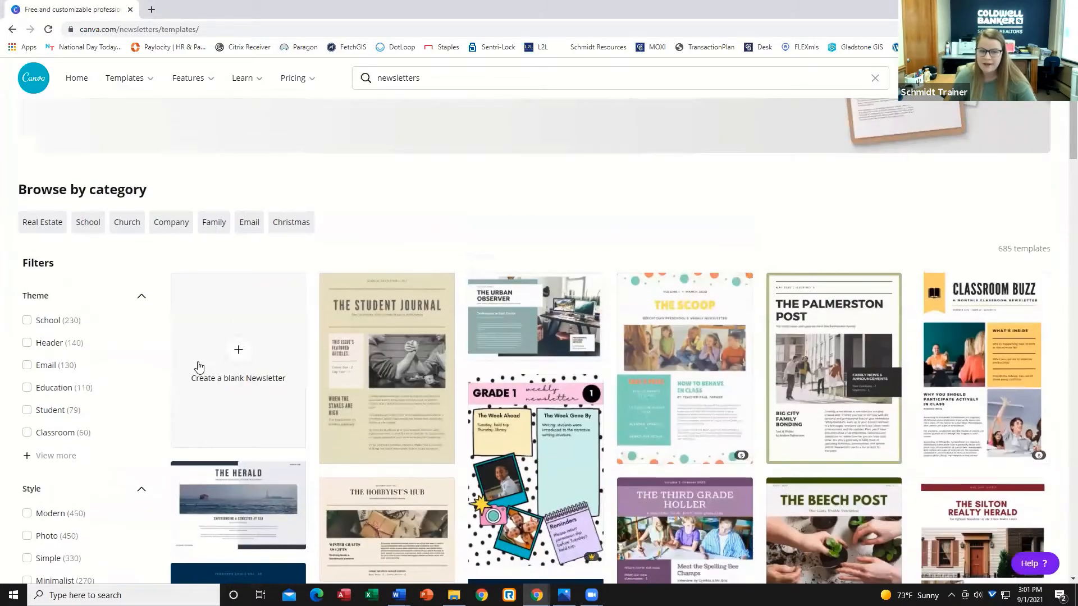
pyautogui.click(238, 358)
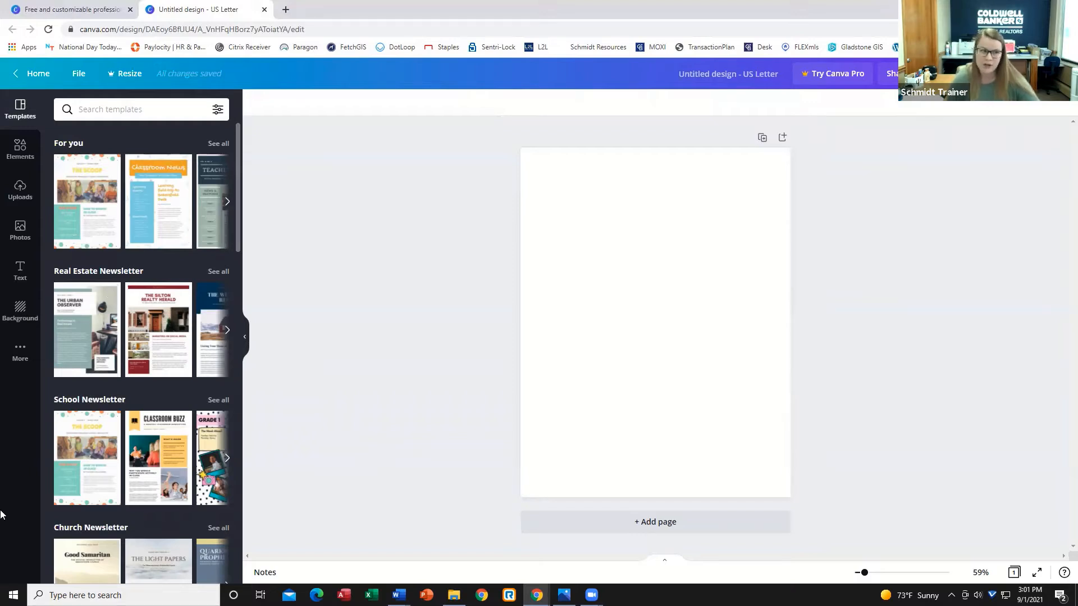
# Add a square shape and stretch it into a banner across the top edge of the page.
pyautogui.click(21, 149)
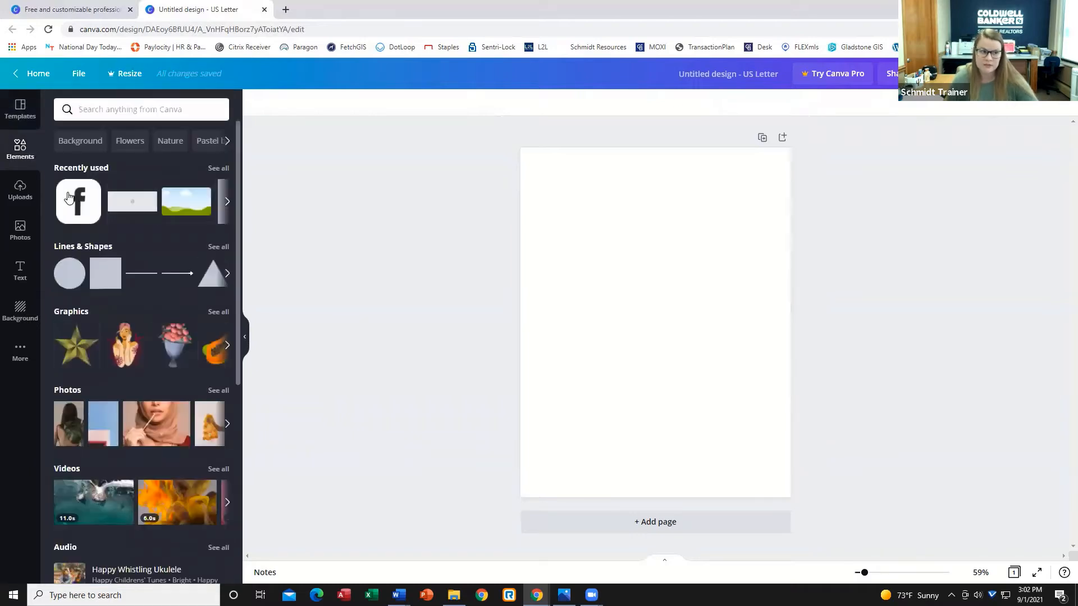
pyautogui.click(101, 270)
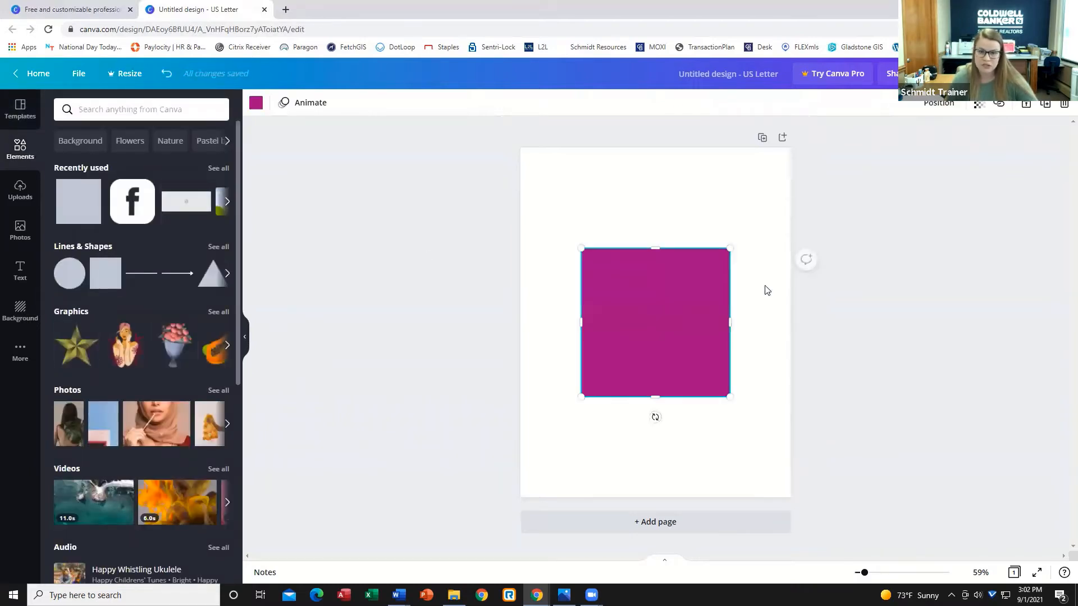
pyautogui.moveTo(674, 303); pyautogui.dragTo(616, 205)
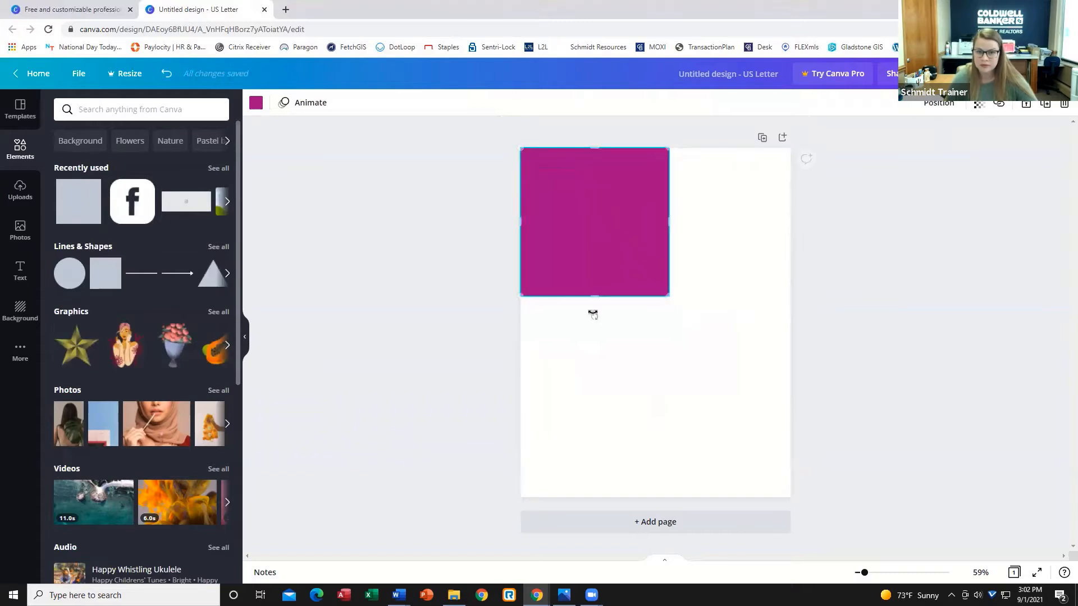
pyautogui.moveTo(594, 293); pyautogui.dragTo(595, 208)
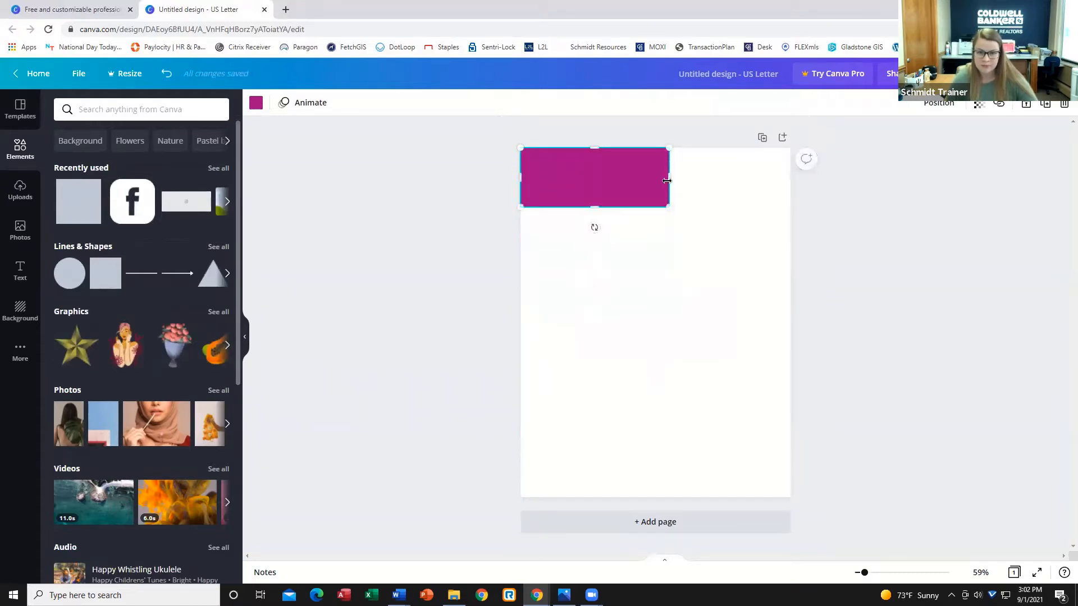
pyautogui.moveTo(669, 177); pyautogui.dragTo(791, 174)
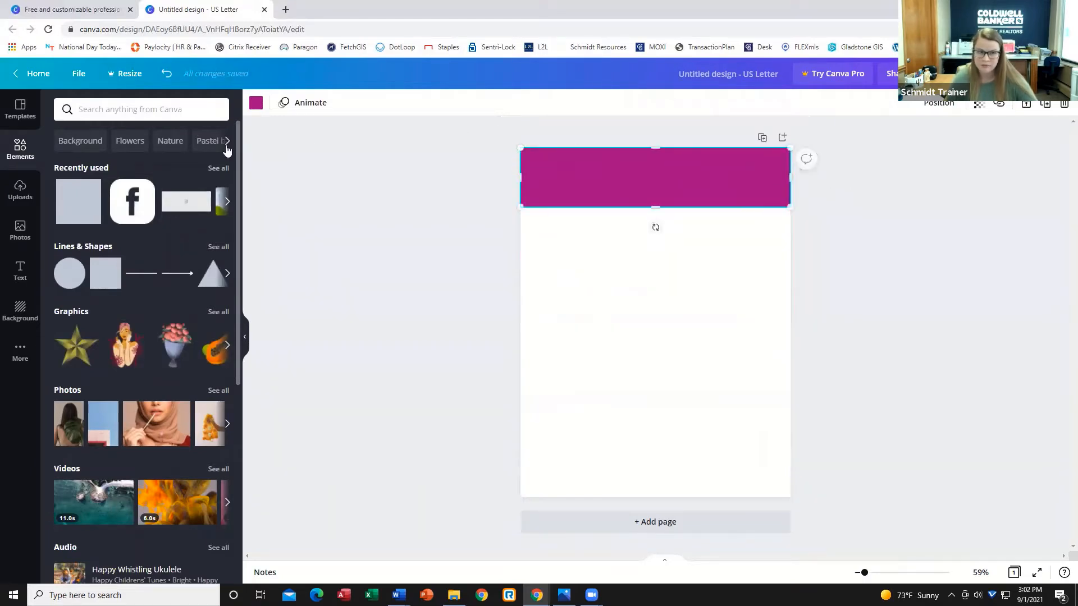
# Place the uploaded Coldwell Banker Schmidt Realtors logo in the middle of the page.
pyautogui.click(257, 103)
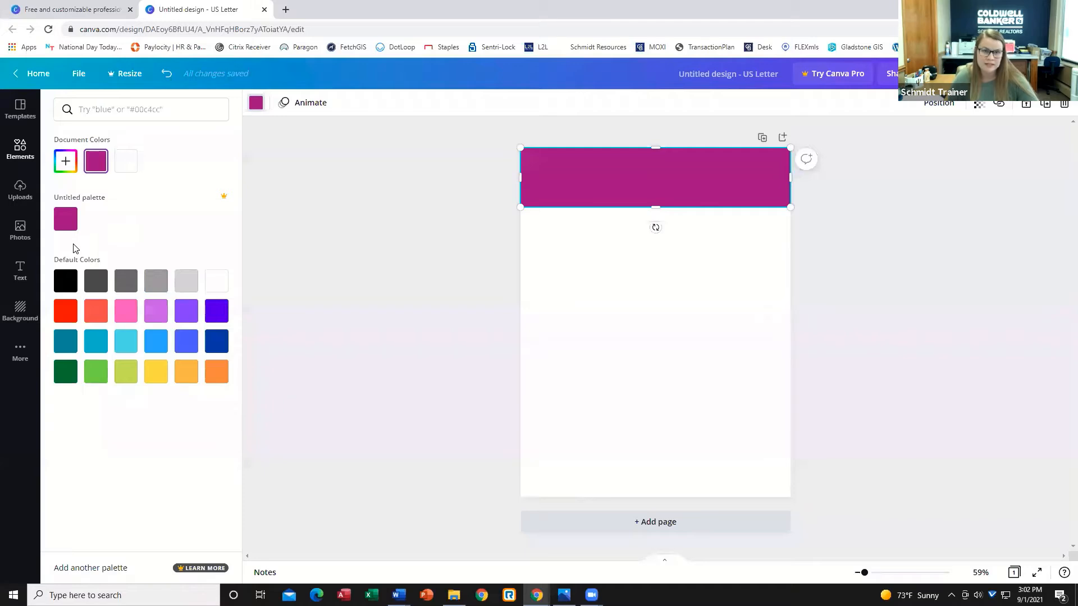
pyautogui.click(16, 225)
pyautogui.click(19, 188)
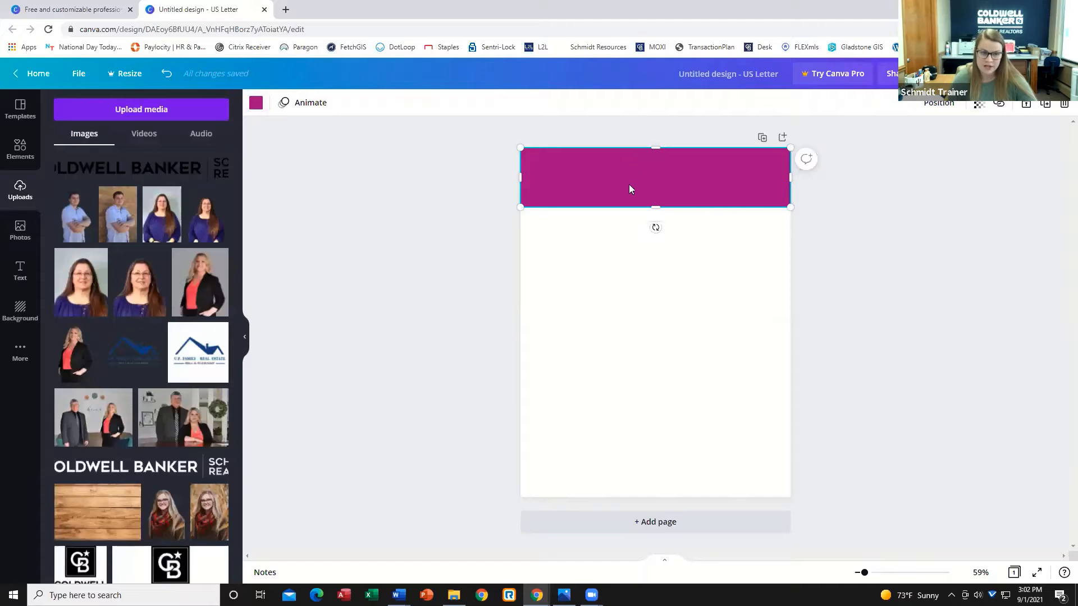
pyautogui.scroll(-10, 97, 353)
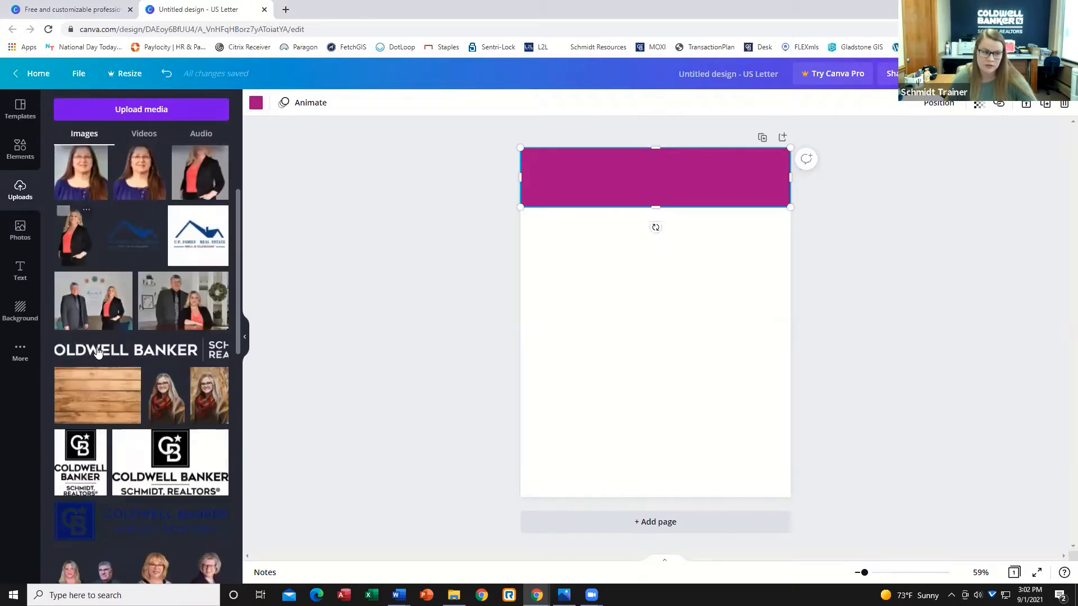
pyautogui.scroll(-10, 98, 352)
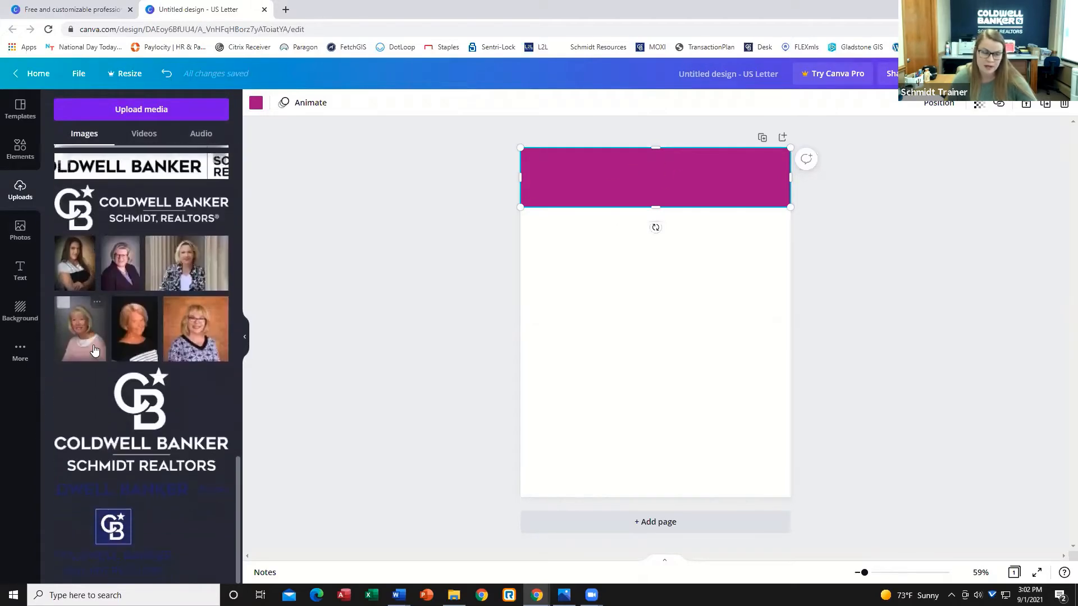
pyautogui.moveTo(124, 511); pyautogui.dragTo(659, 352)
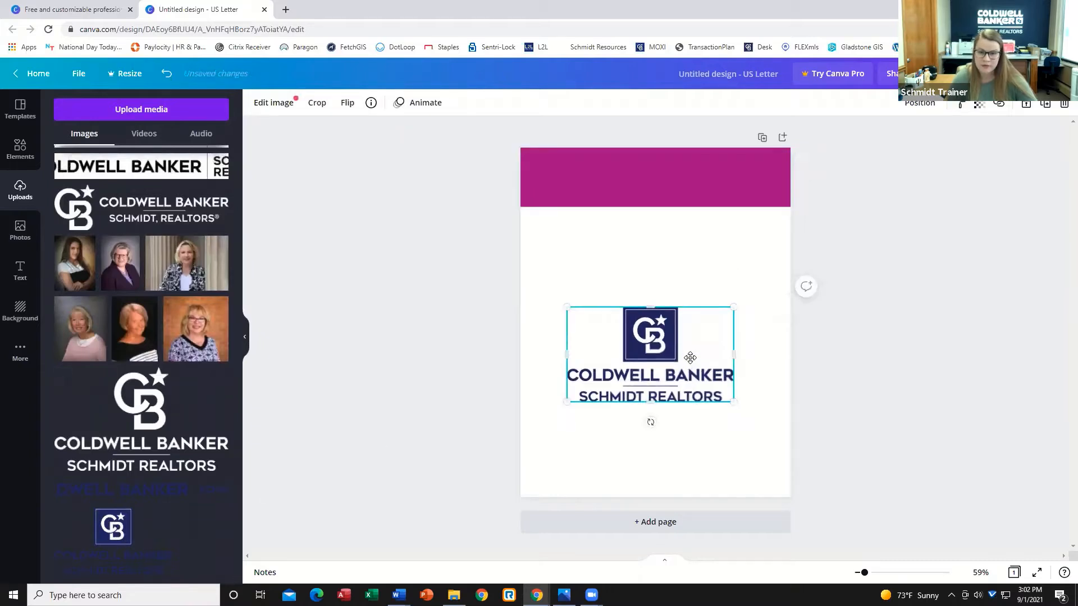
# Recolor the top banner with the logo's navy color #13205b.
pyautogui.click(628, 190)
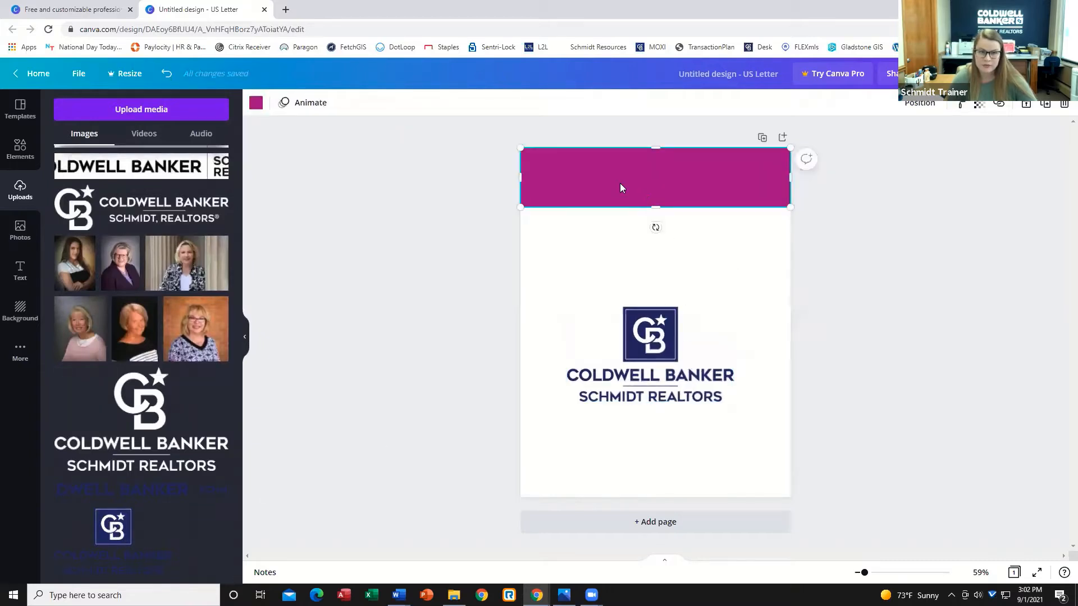
pyautogui.click(256, 104)
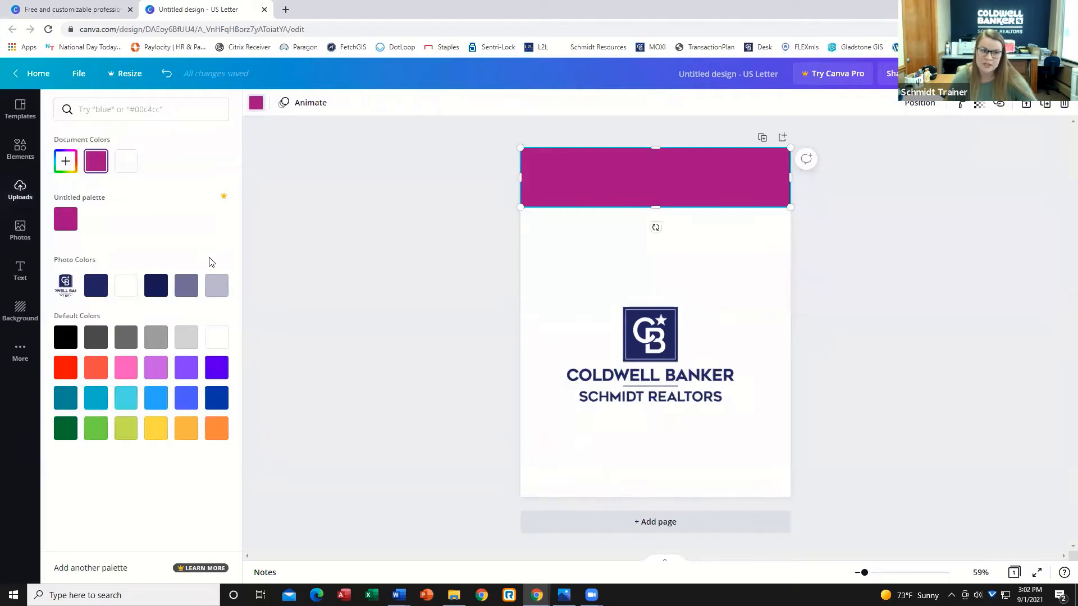
pyautogui.click(155, 285)
pyautogui.click(716, 265)
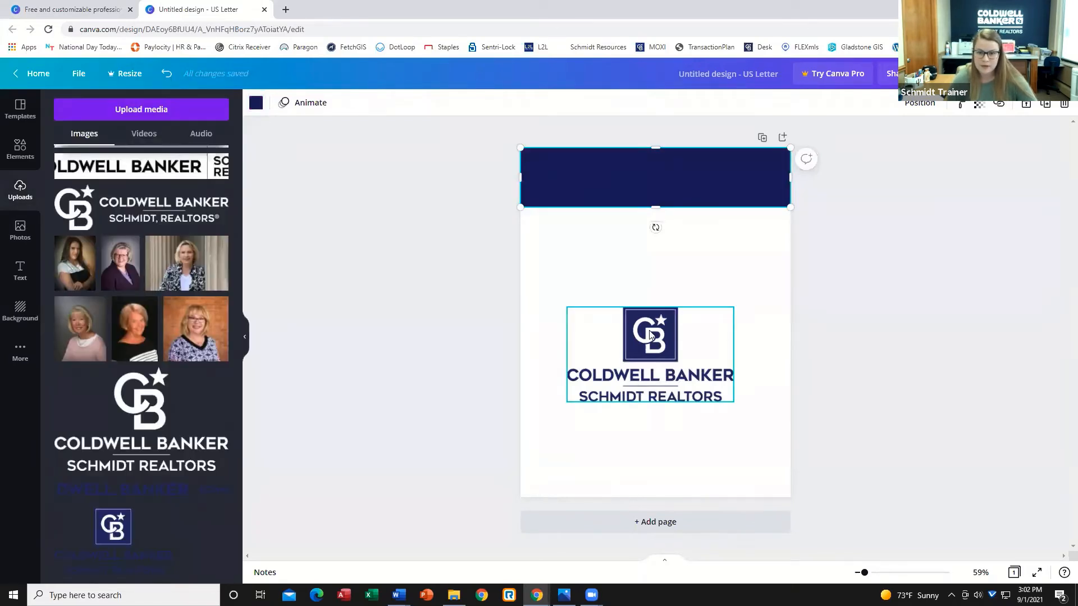
pyautogui.click(727, 265)
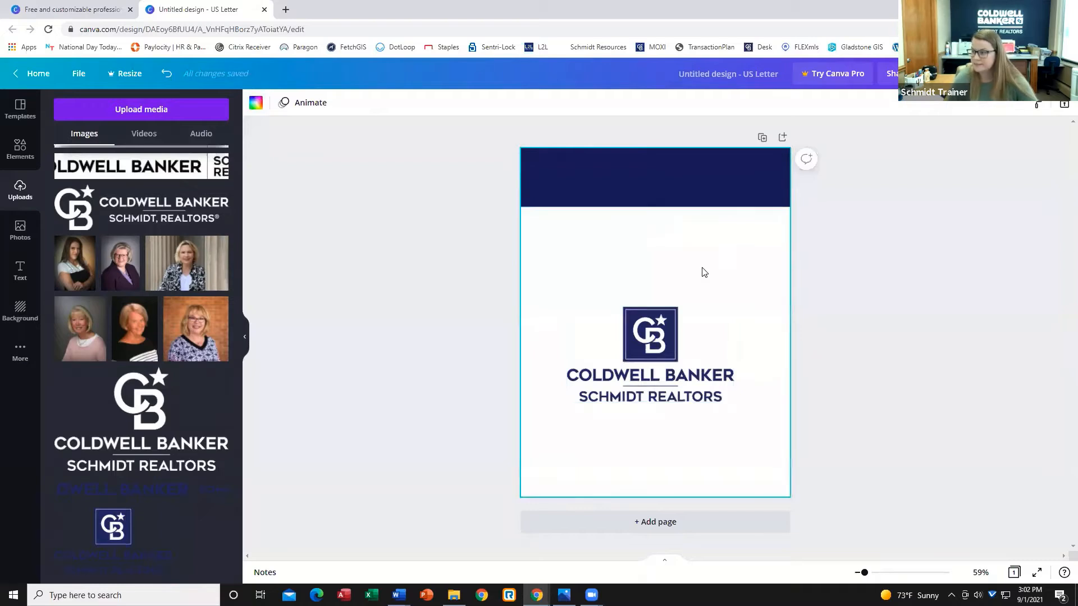
# Shorten the top banner's height slightly.
pyautogui.click(658, 190)
pyautogui.moveTo(656, 207); pyautogui.dragTo(656, 197)
pyautogui.click(647, 242)
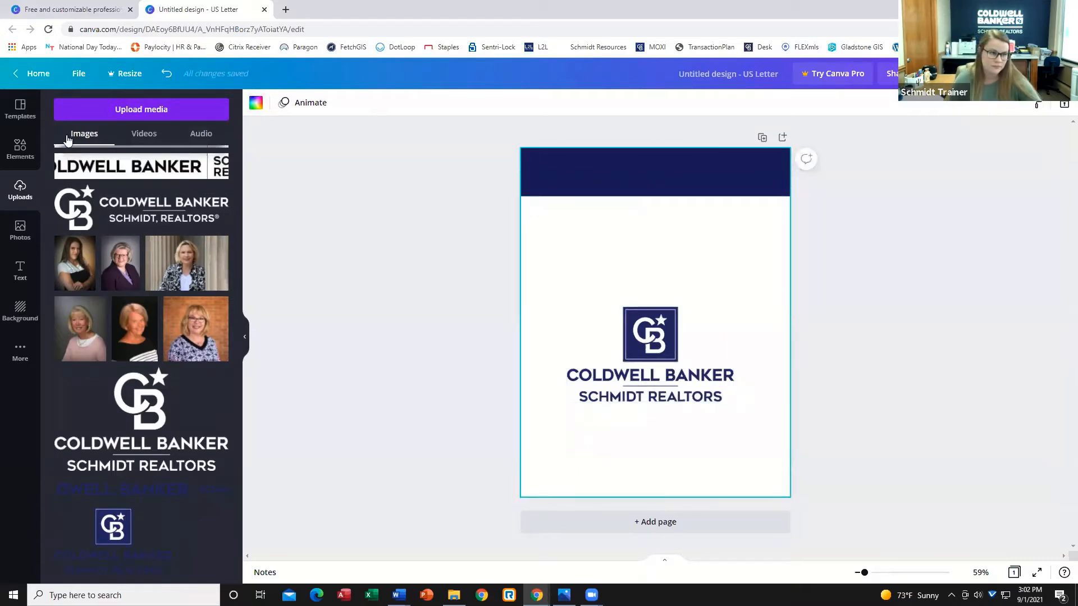
# Remove the logo from the page.
pyautogui.click(20, 148)
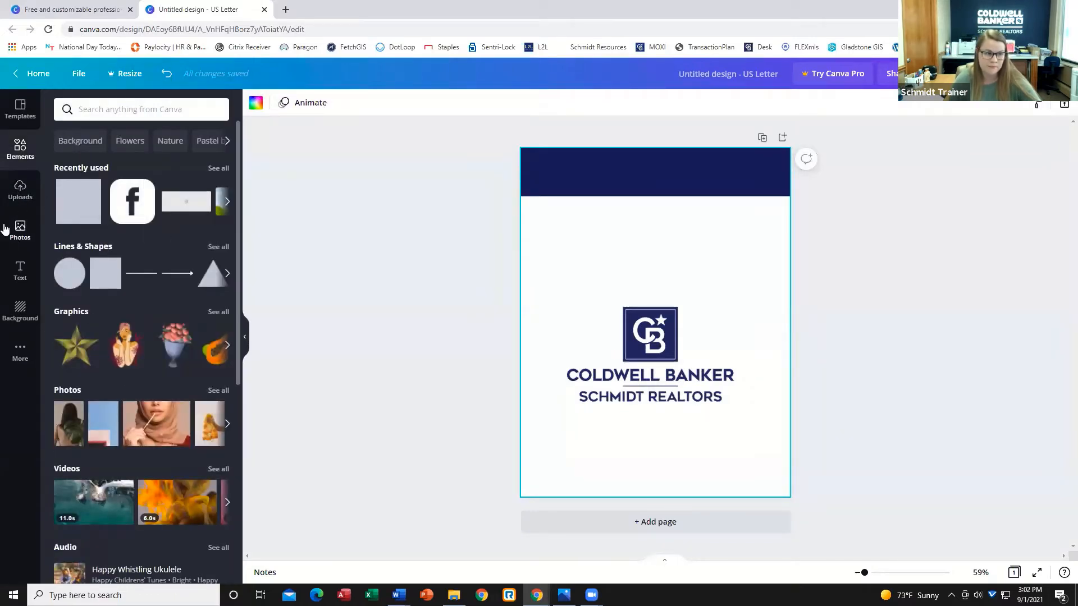
pyautogui.click(228, 201)
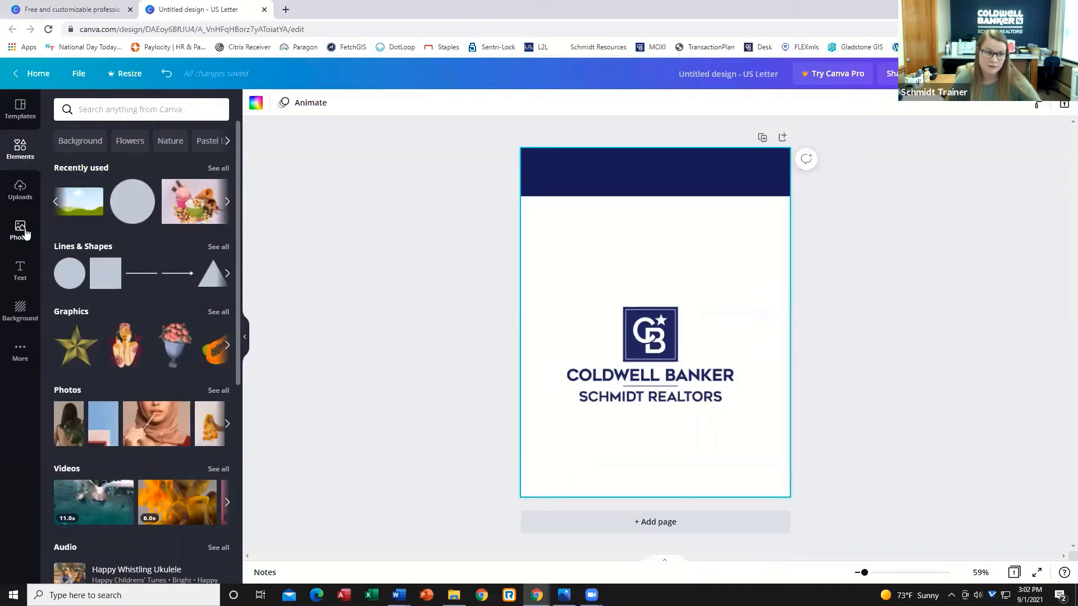
pyautogui.moveTo(628, 330); pyautogui.dragTo(637, 380)
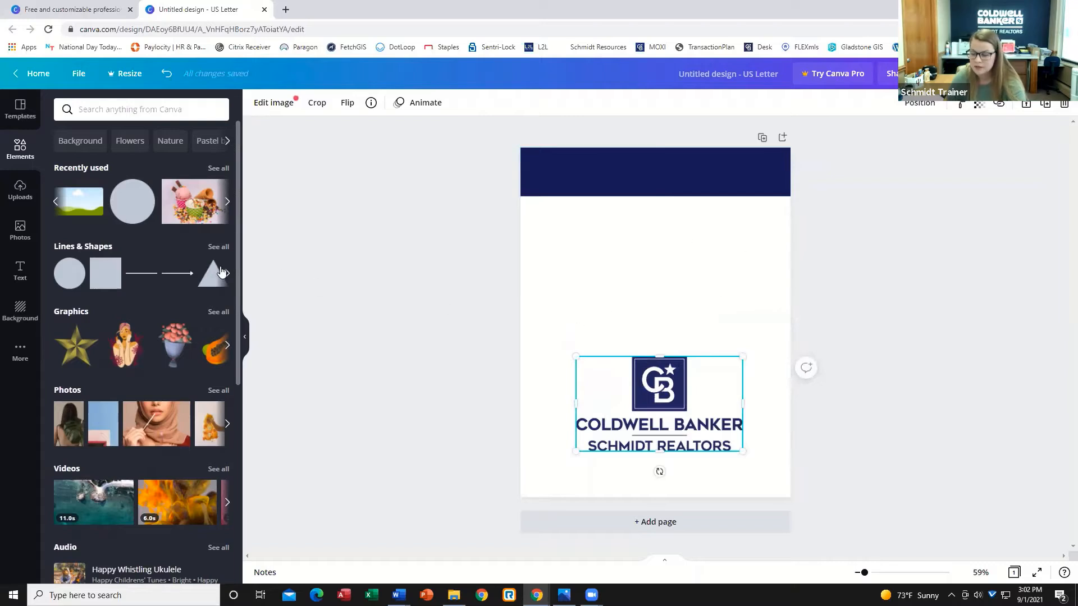
pyautogui.press('Delete')
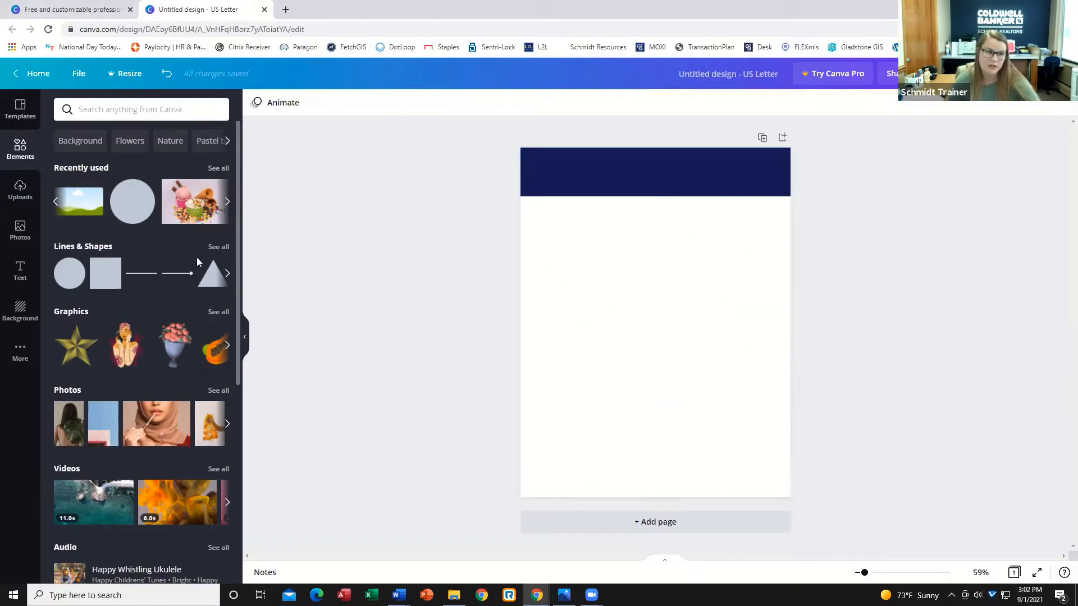
# Add a landscape image frame and shrink it into the upper left corner below the banner.
pyautogui.click(81, 204)
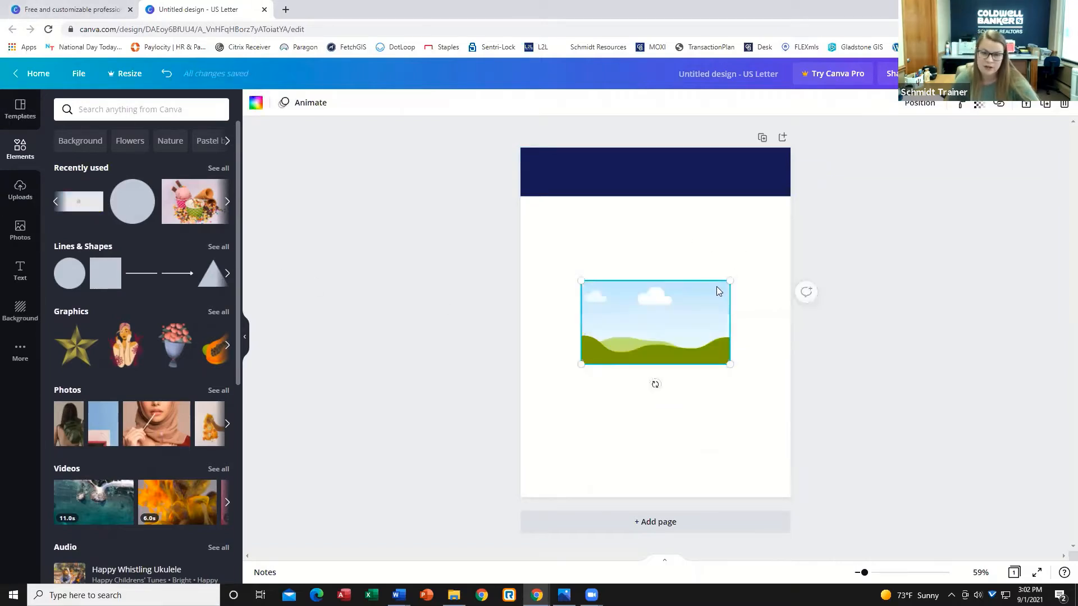
pyautogui.moveTo(678, 309); pyautogui.dragTo(584, 249)
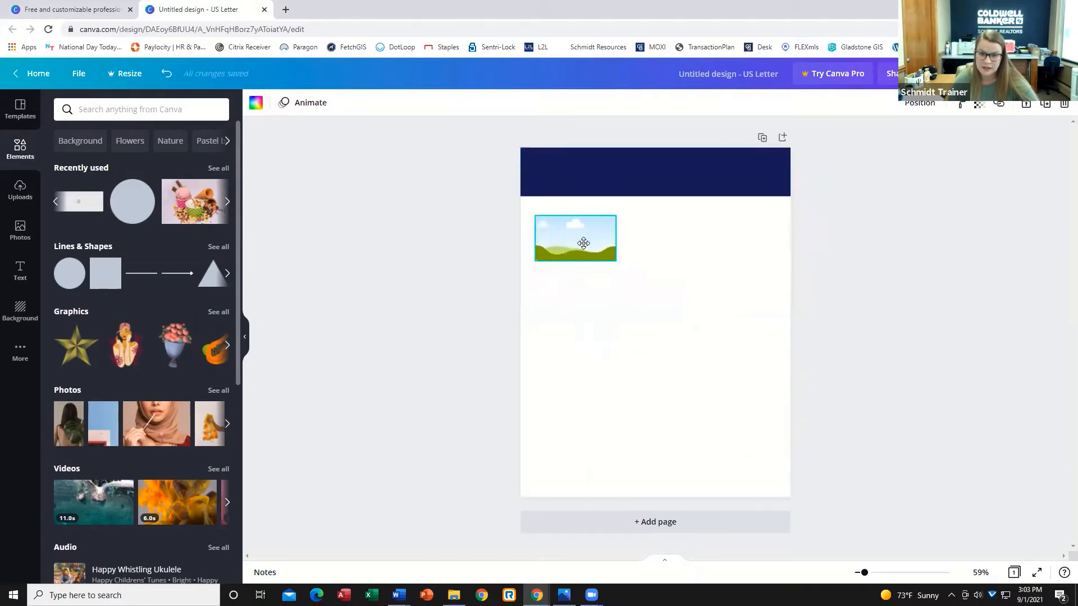
pyautogui.click(644, 335)
# Upload all the listing photos from the agent's Listings folder on the computer.
pyautogui.click(21, 191)
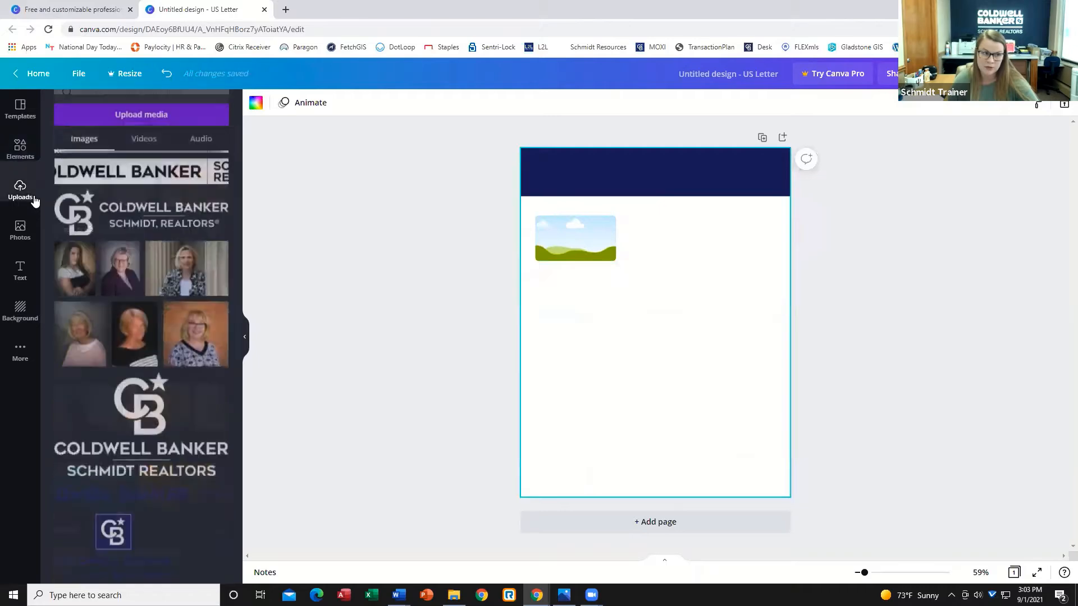
pyautogui.scroll(1, 97, 260)
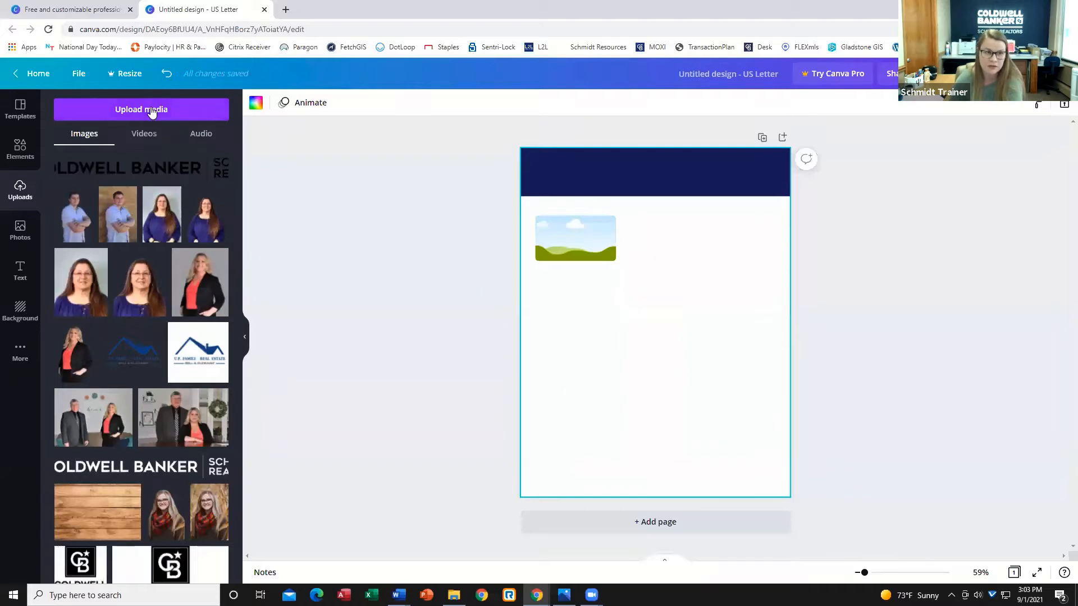
pyautogui.click(150, 110)
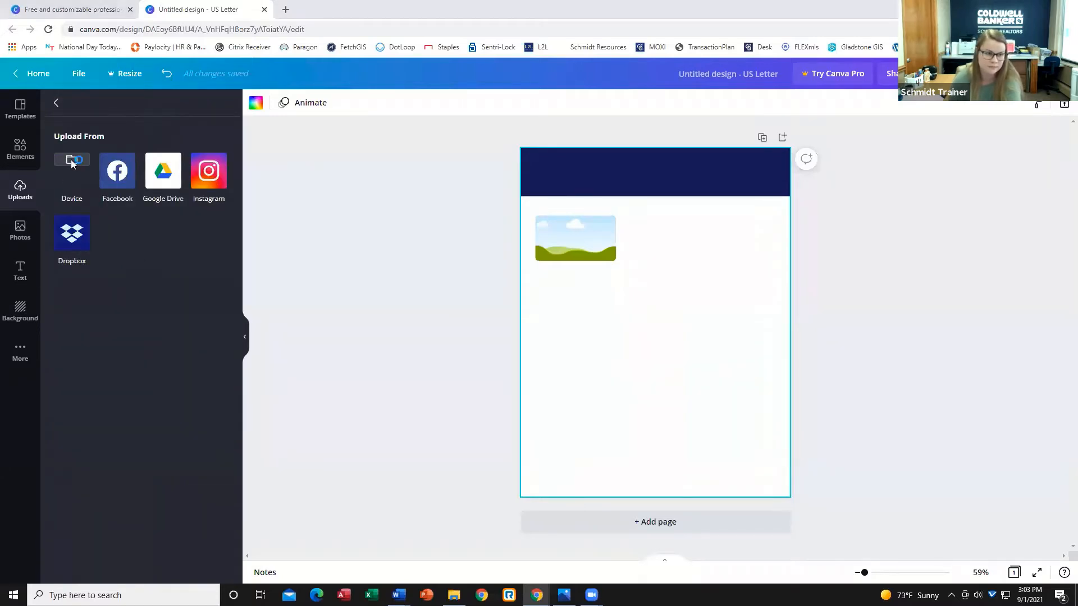
pyautogui.click(73, 169)
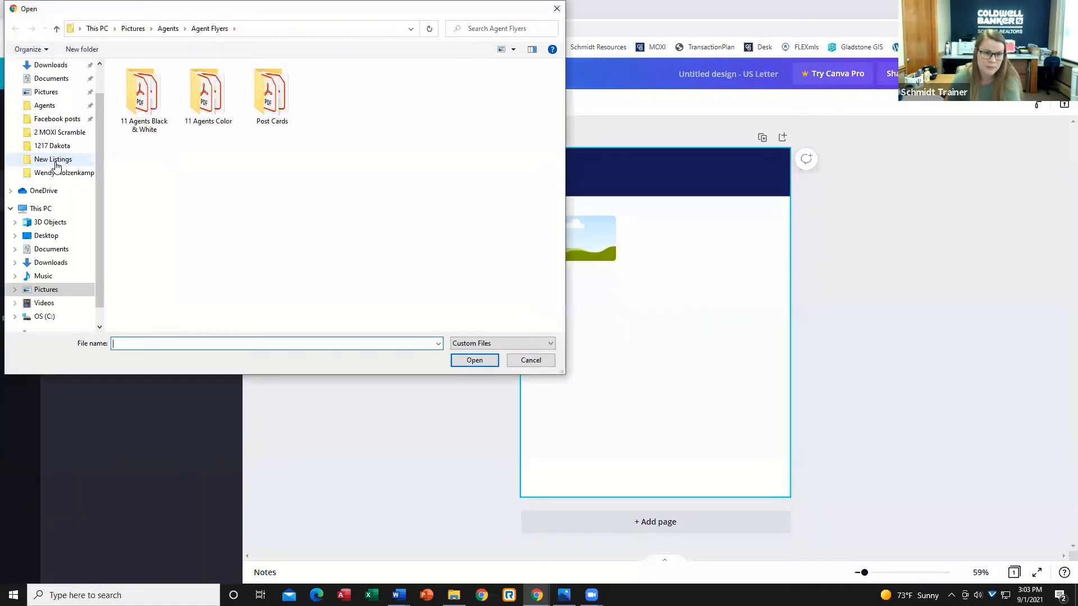
pyautogui.click(168, 28)
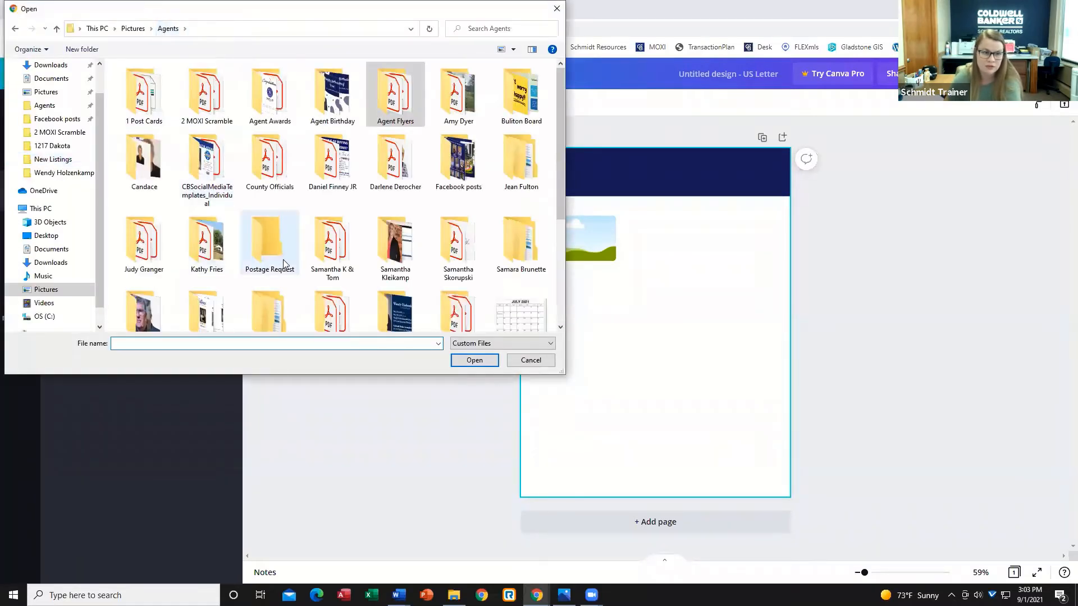
pyautogui.scroll(-3, 267, 260)
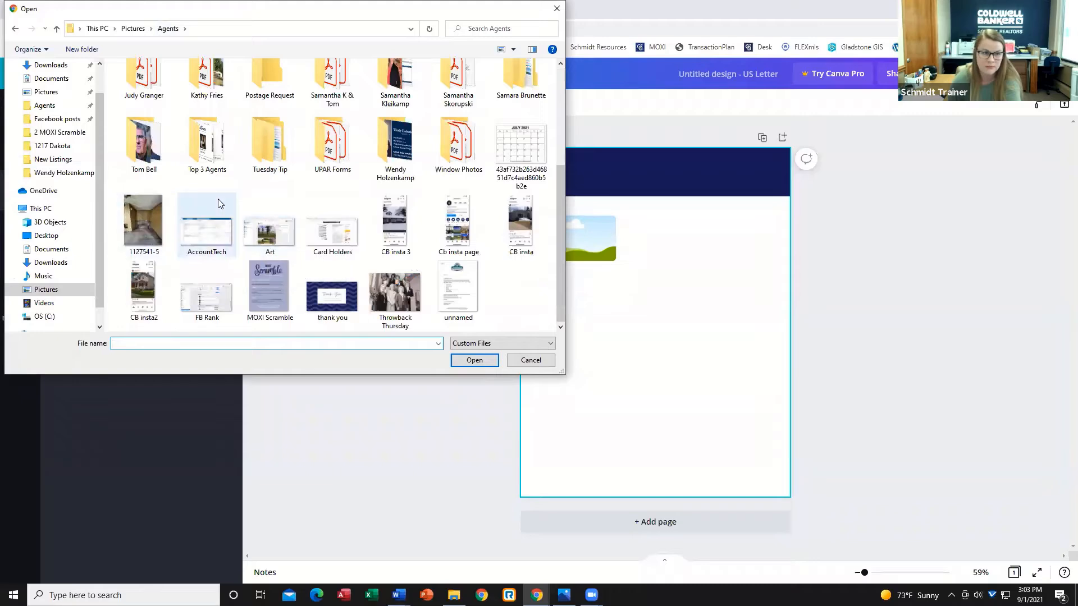
pyautogui.scroll(2, 151, 203)
pyautogui.scroll(-2, 160, 190)
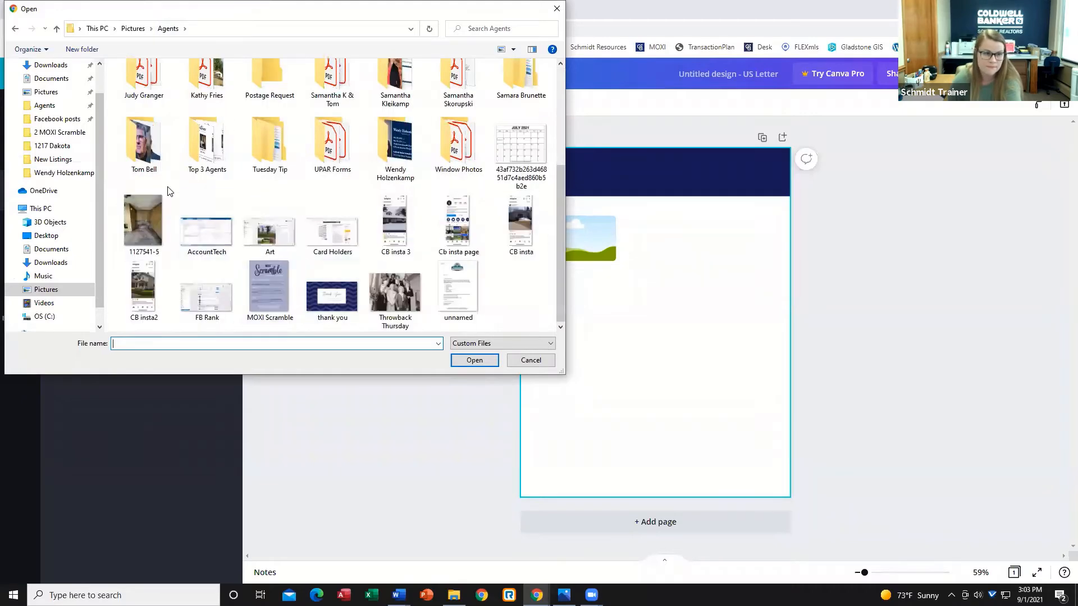
pyautogui.scroll(3, 169, 191)
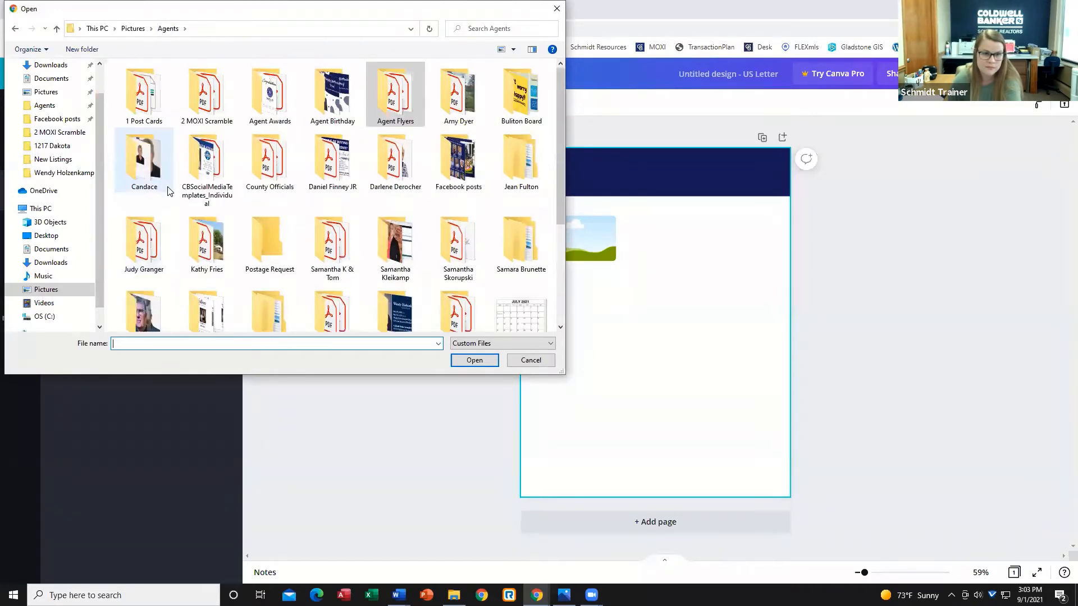
pyautogui.scroll(-2, 168, 191)
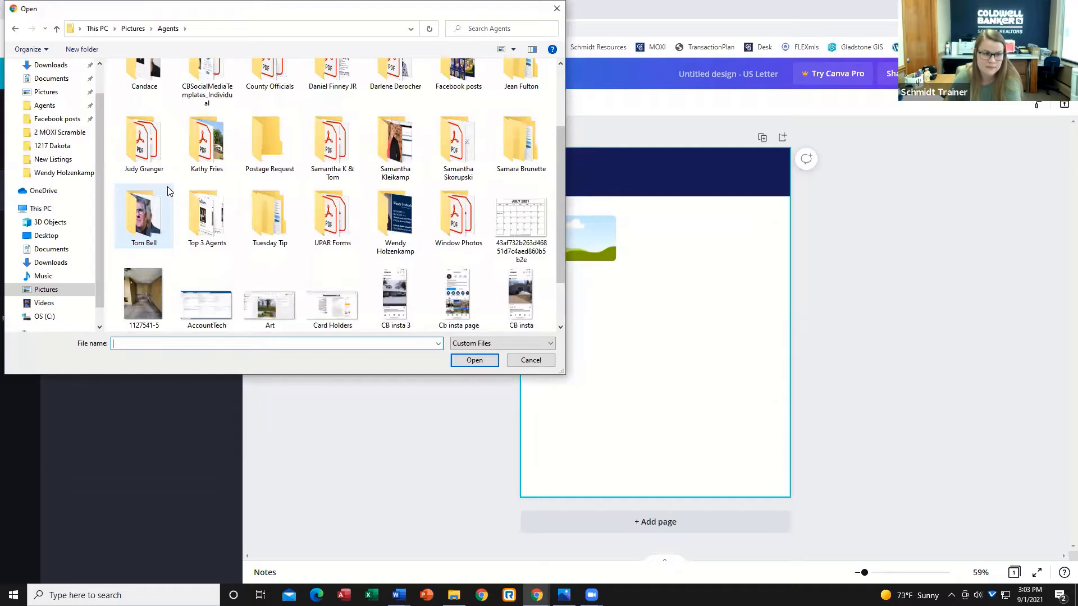
pyautogui.doubleClick(396, 222)
pyautogui.doubleClick(340, 96)
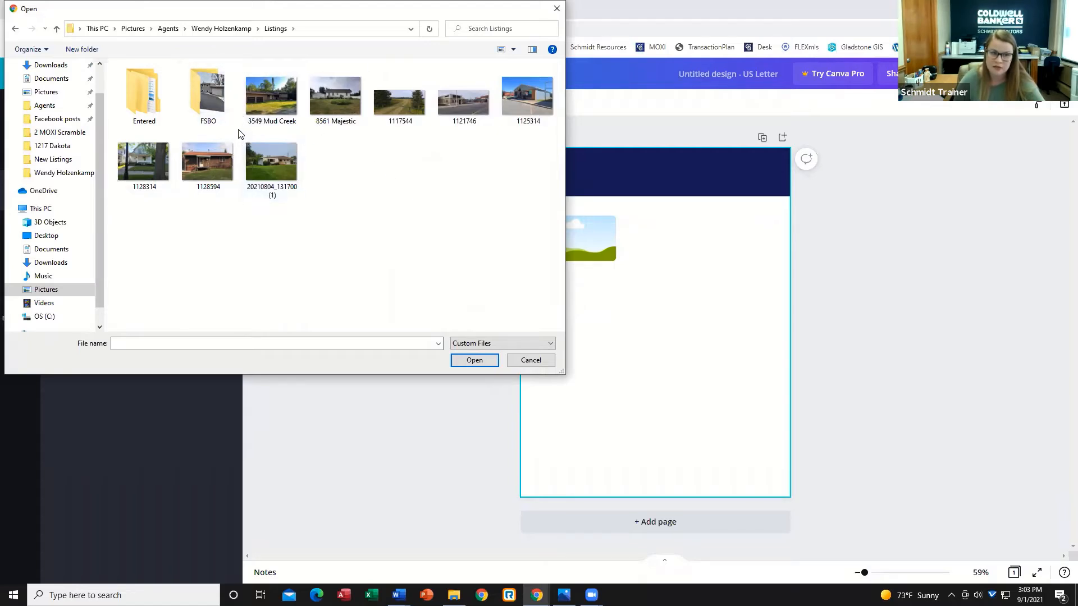
pyautogui.moveTo(238, 134); pyautogui.dragTo(552, 110)
pyautogui.click(474, 360)
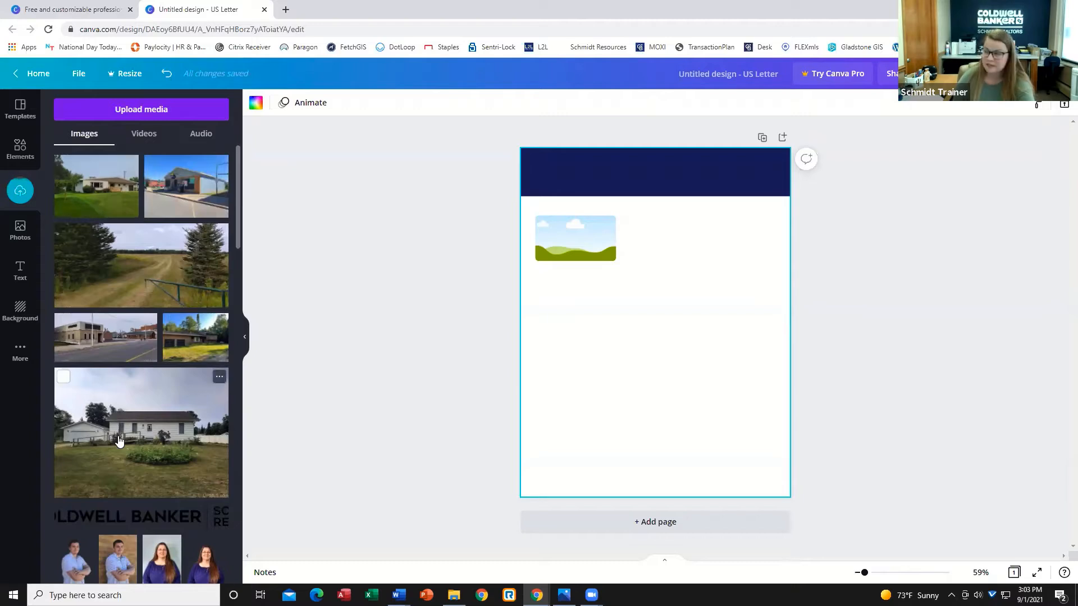
# Place the white farmhouse listing photo into the image frame below the banner.
pyautogui.moveTo(119, 441); pyautogui.dragTo(581, 238)
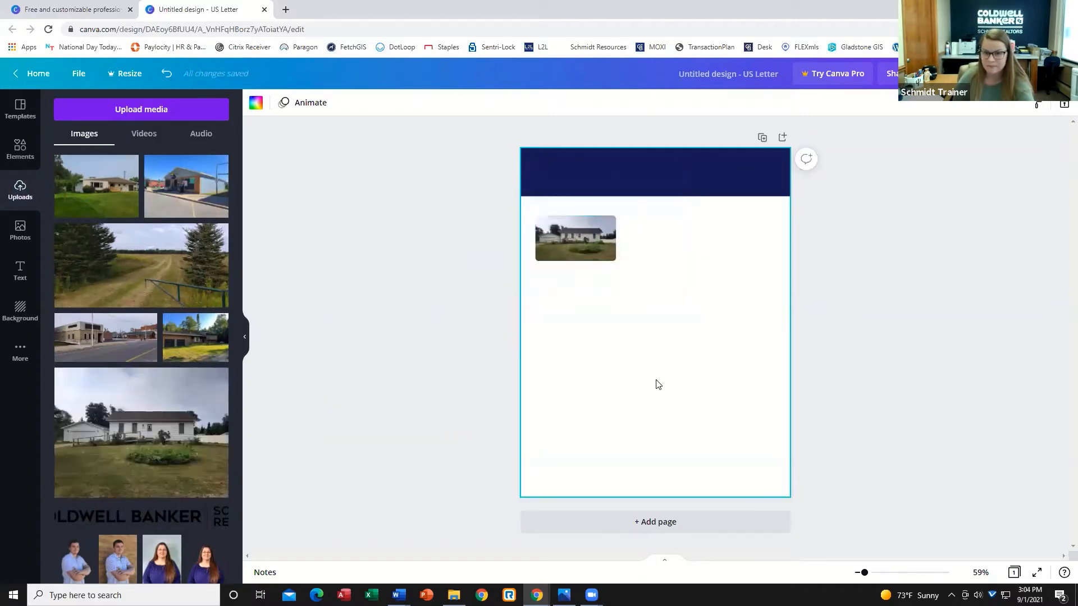
pyautogui.click(605, 252)
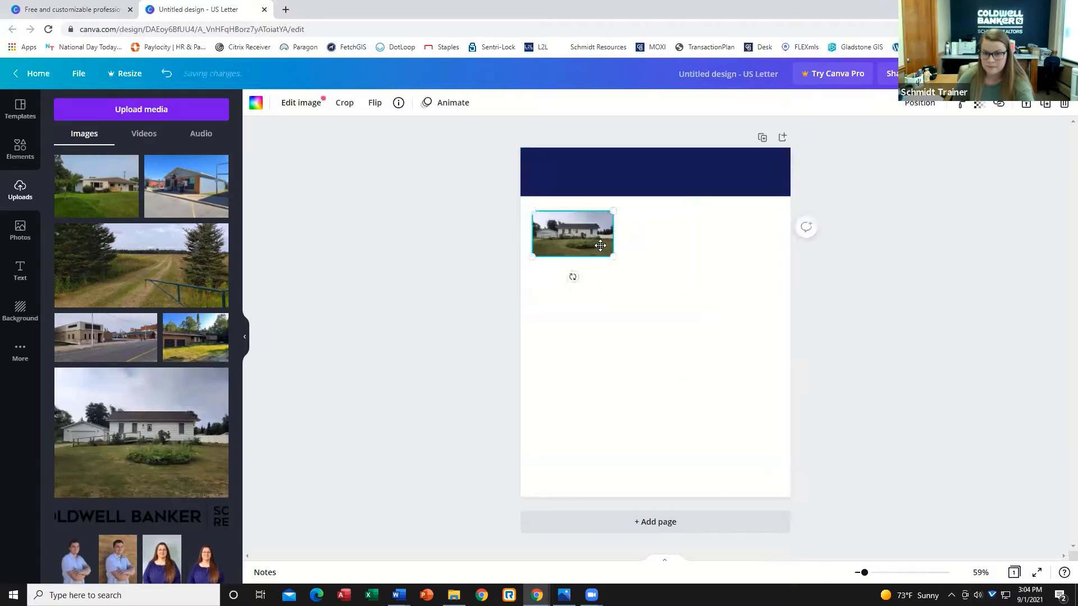
pyautogui.click(522, 220)
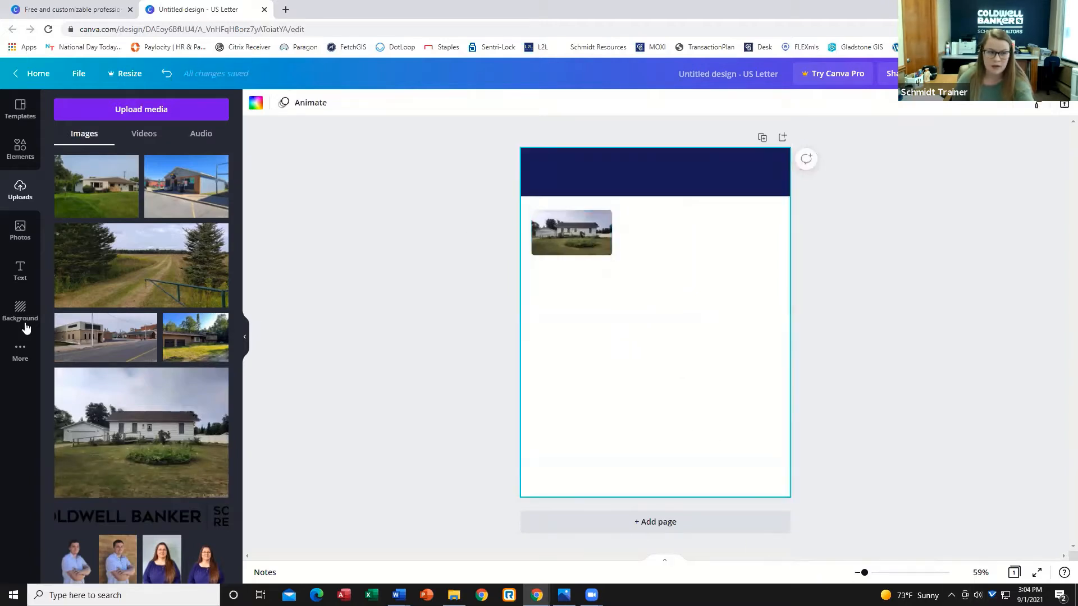
# Add a heading reading "MLS# 1129120".
pyautogui.click(21, 271)
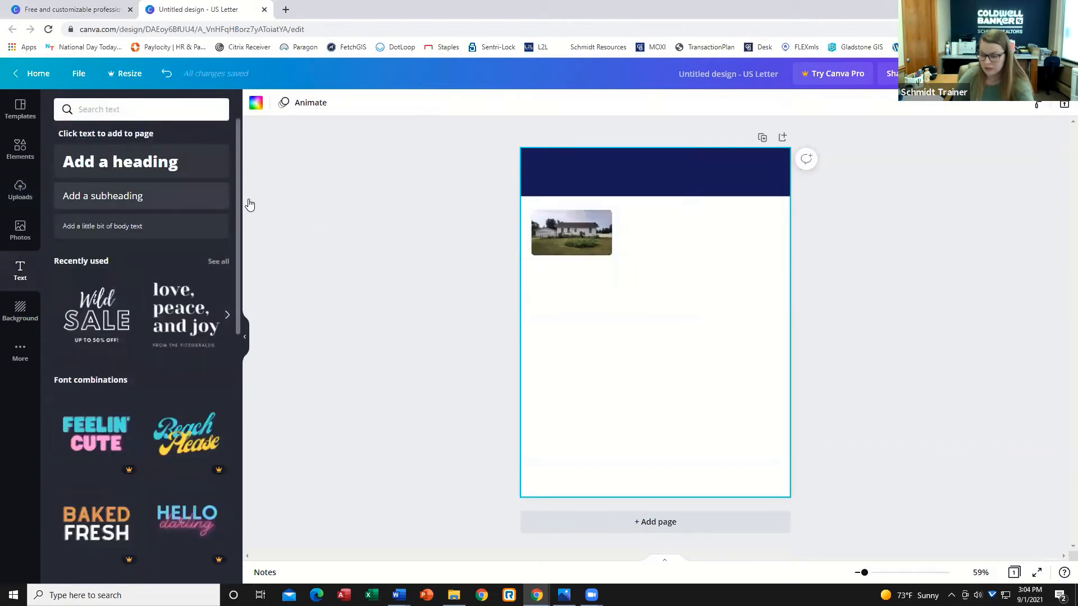
pyautogui.click(137, 164)
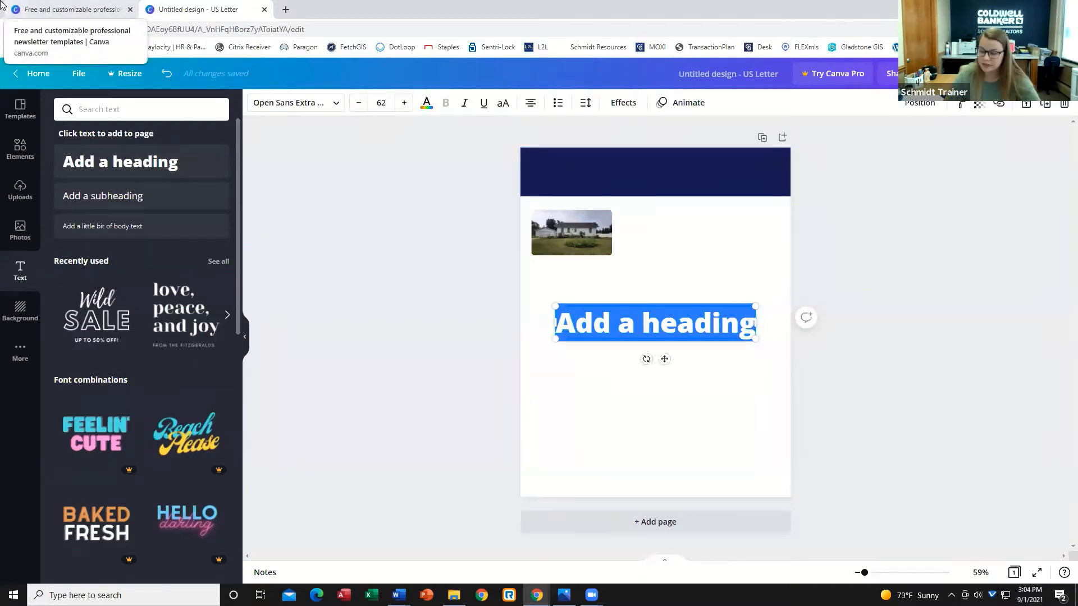
pyautogui.write('ML')
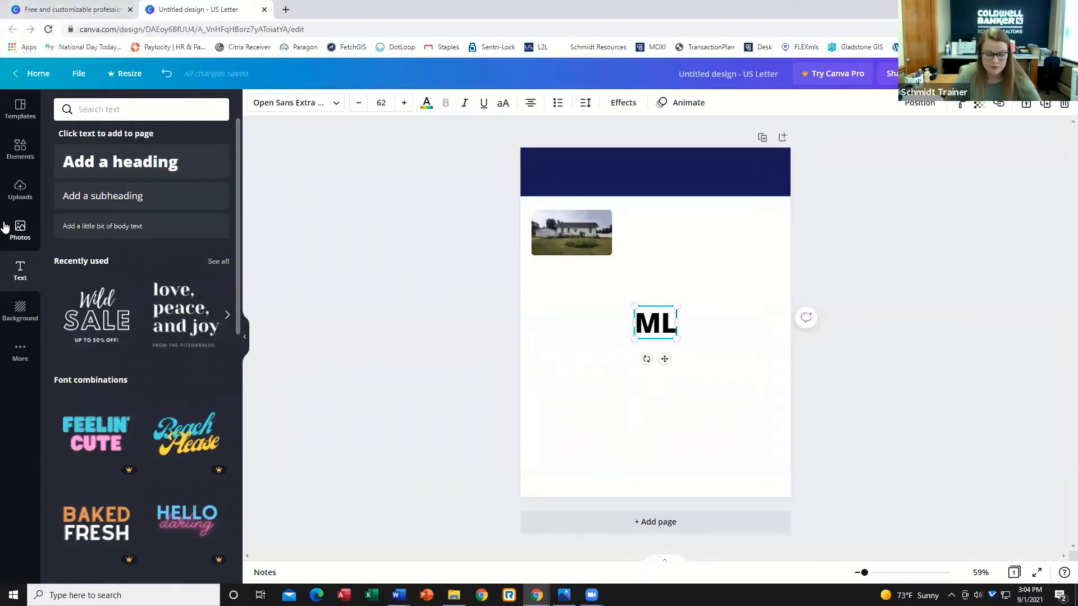
pyautogui.write('S#')
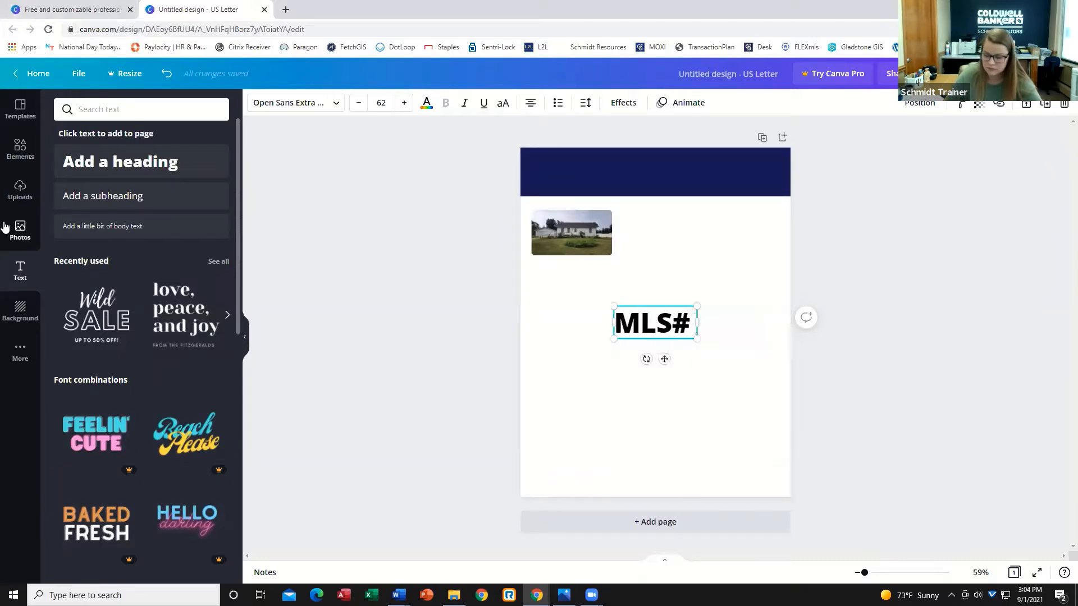
pyautogui.write(' 1129')
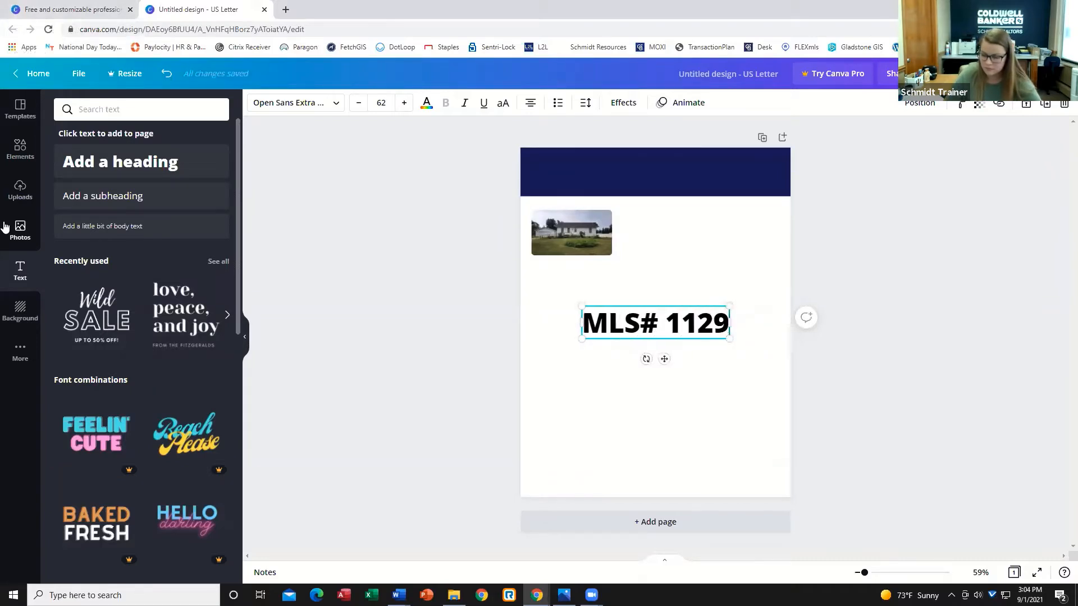
pyautogui.write('120')
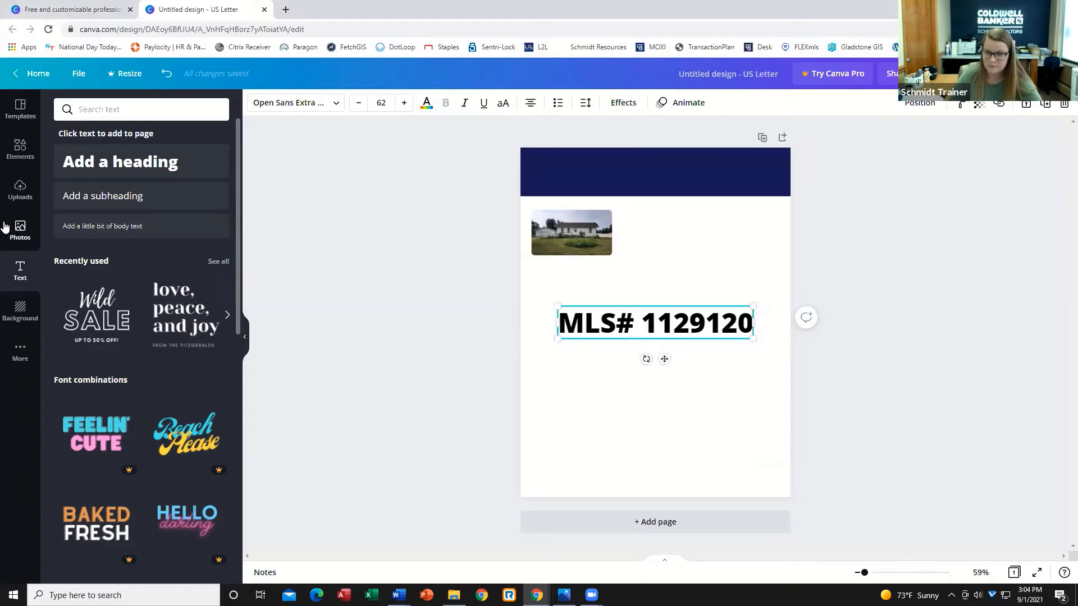
# Shrink the MLS heading and position it along the bottom edge of the house photo.
pyautogui.moveTo(752, 335); pyautogui.dragTo(571, 251)
pyautogui.click(594, 375)
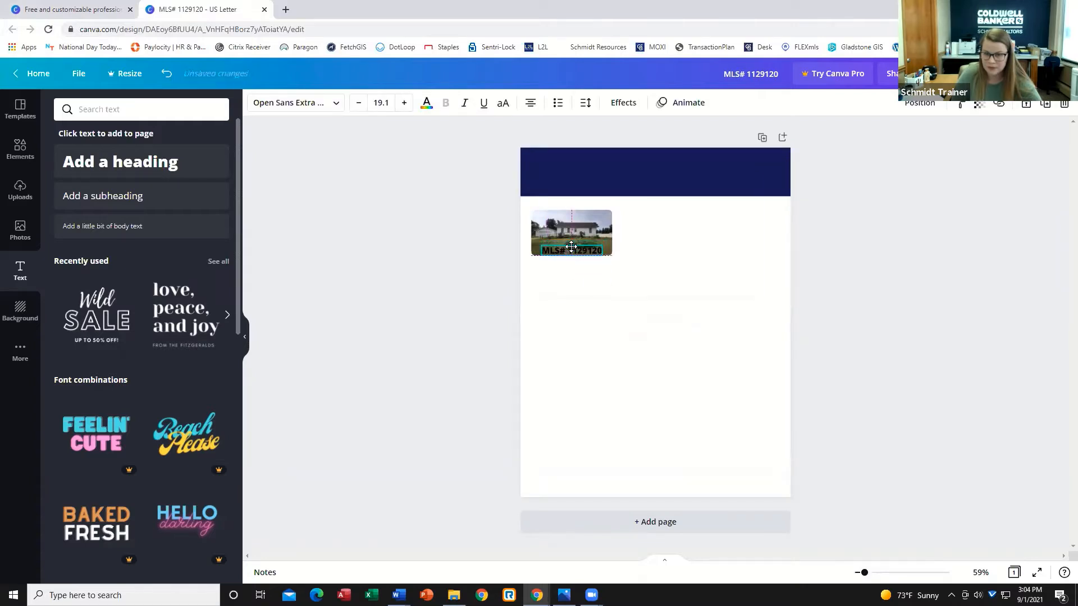
pyautogui.press('Up')
pyautogui.press('Up')
pyautogui.press('Up')
pyautogui.click(646, 414)
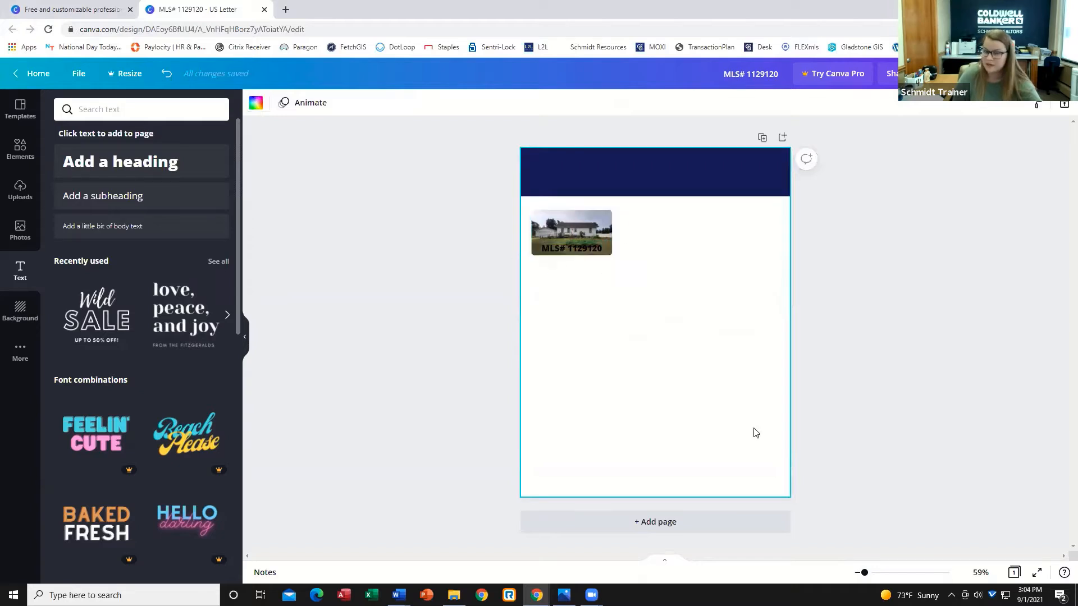
# Change the MLS text color to white.
pyautogui.click(587, 251)
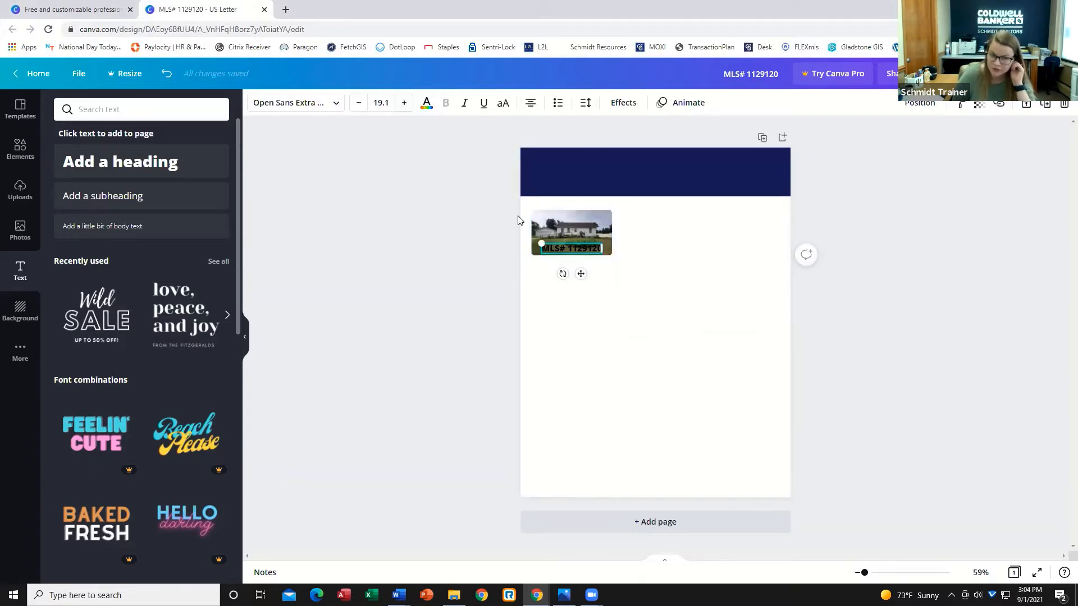
pyautogui.click(426, 105)
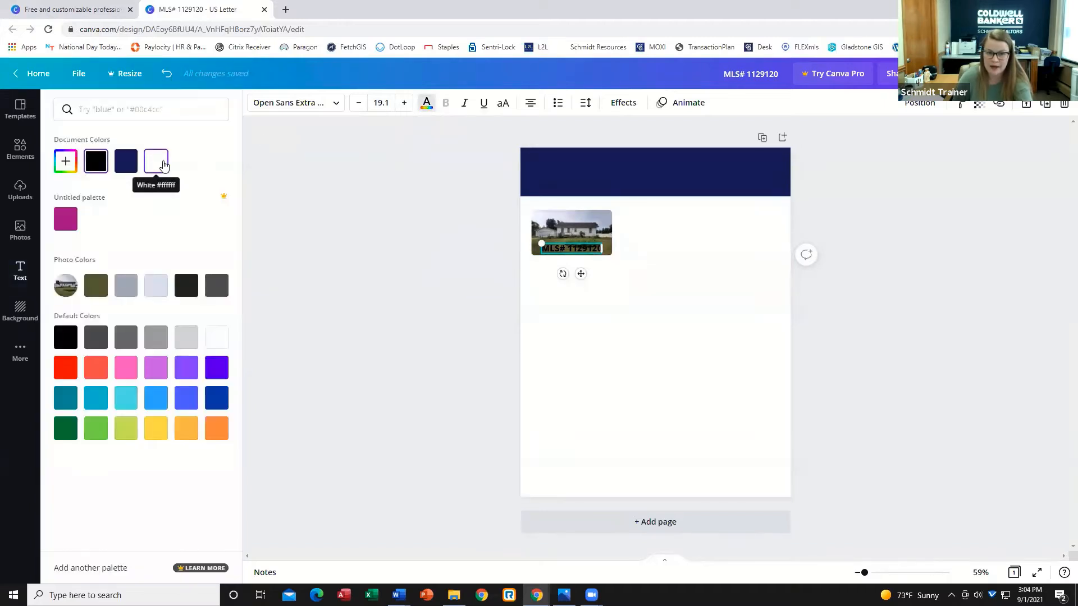
pyautogui.click(163, 164)
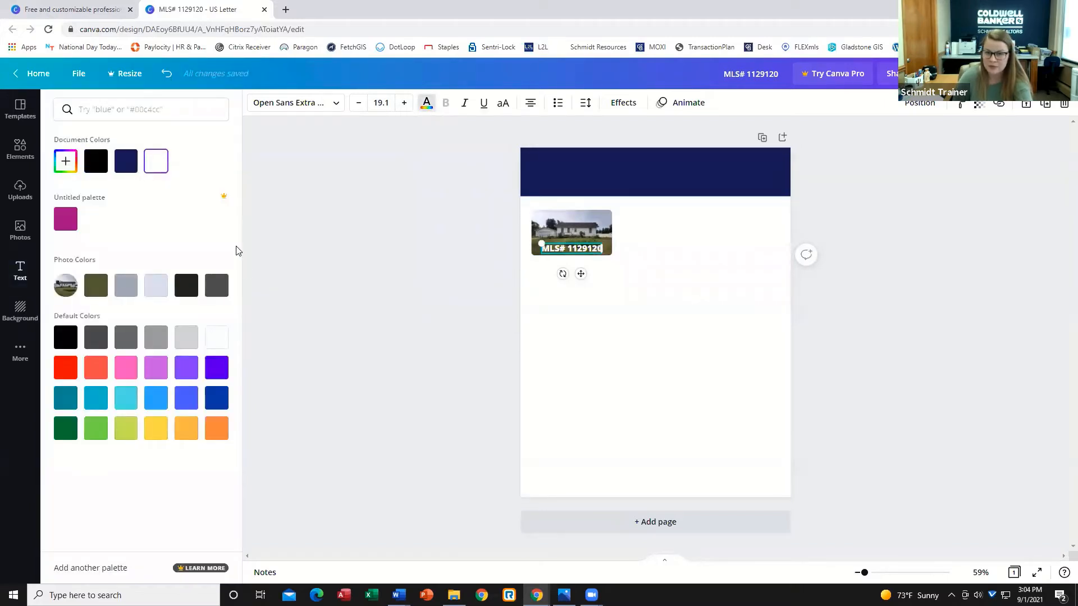
# Apply a Shadow effect with a grey shadow color to the MLS text.
pyautogui.click(622, 111)
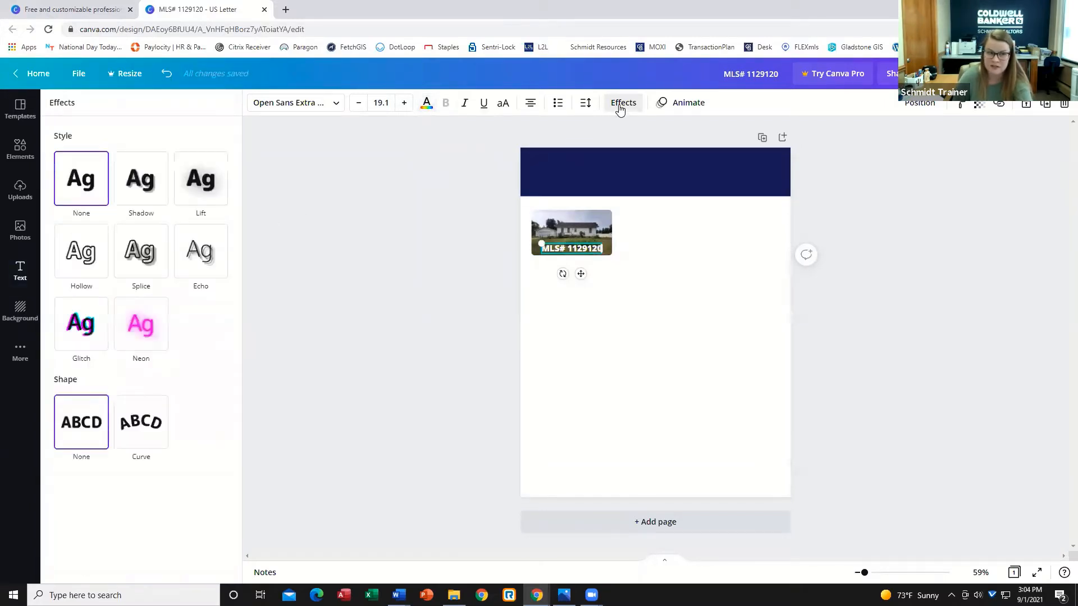
pyautogui.click(143, 194)
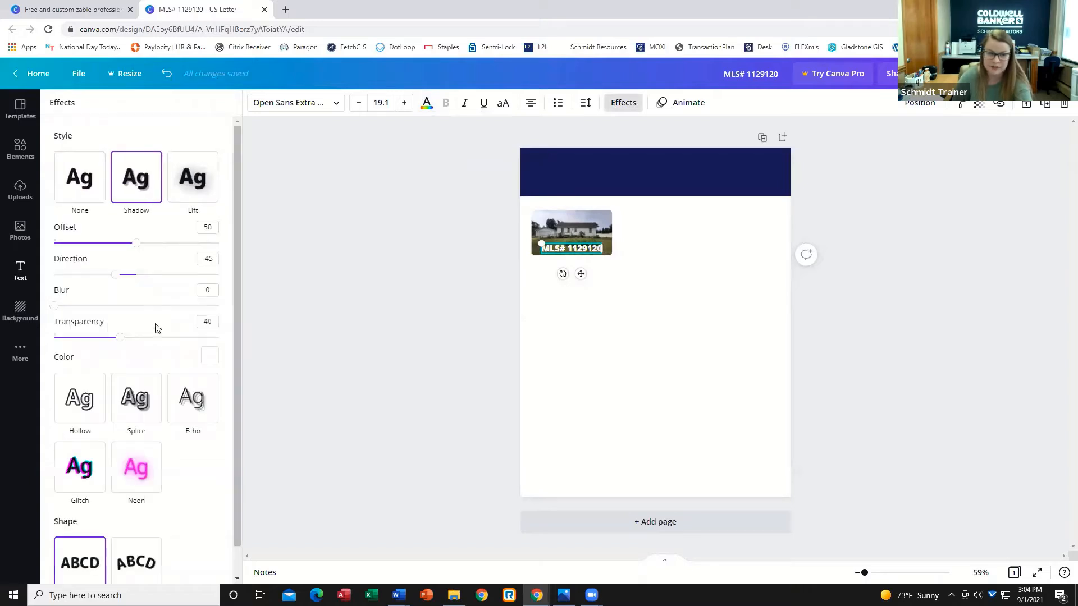
pyautogui.click(210, 356)
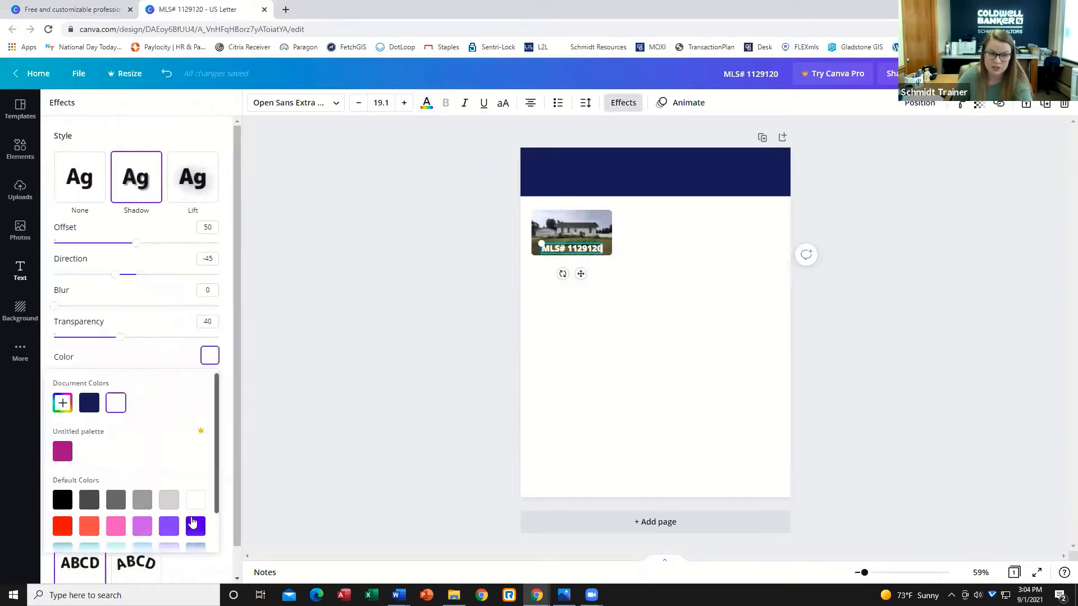
pyautogui.click(144, 502)
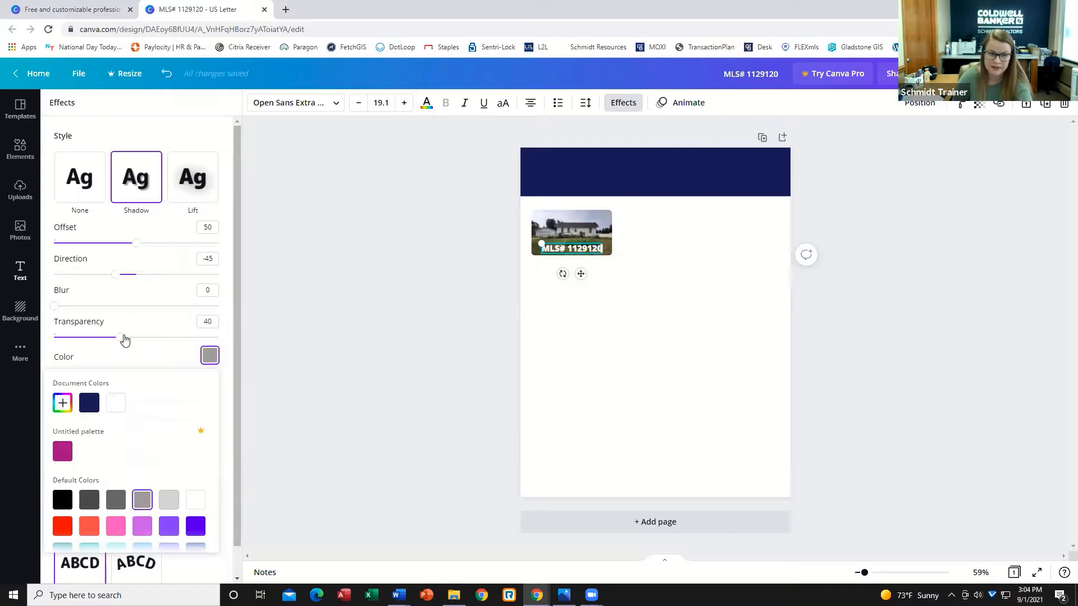
pyautogui.moveTo(123, 337); pyautogui.dragTo(404, 298)
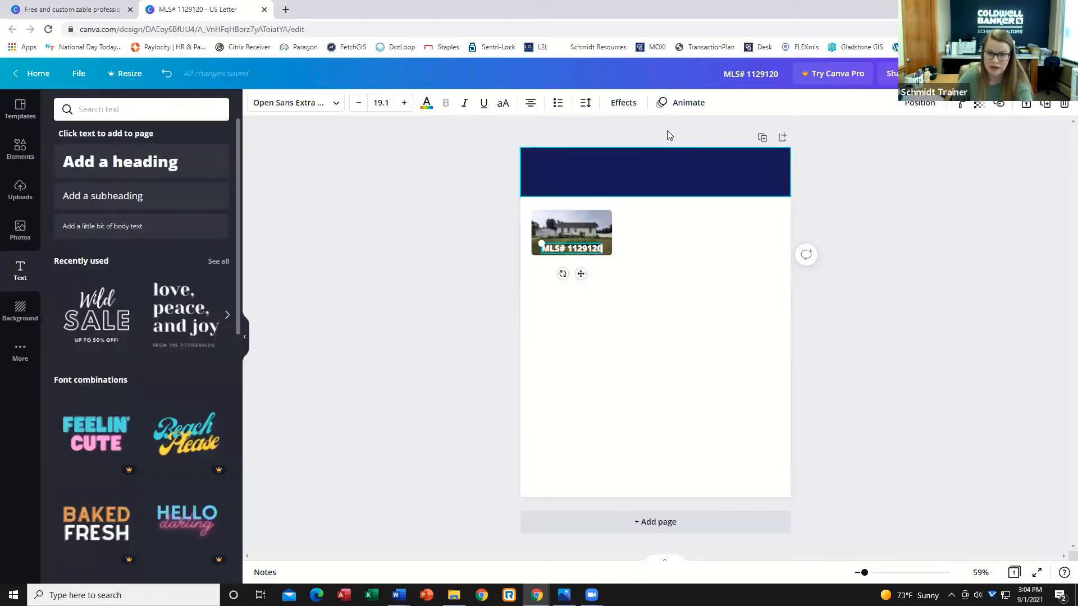
# Switch the MLS text effect to Lift.
pyautogui.click(623, 103)
pyautogui.click(196, 193)
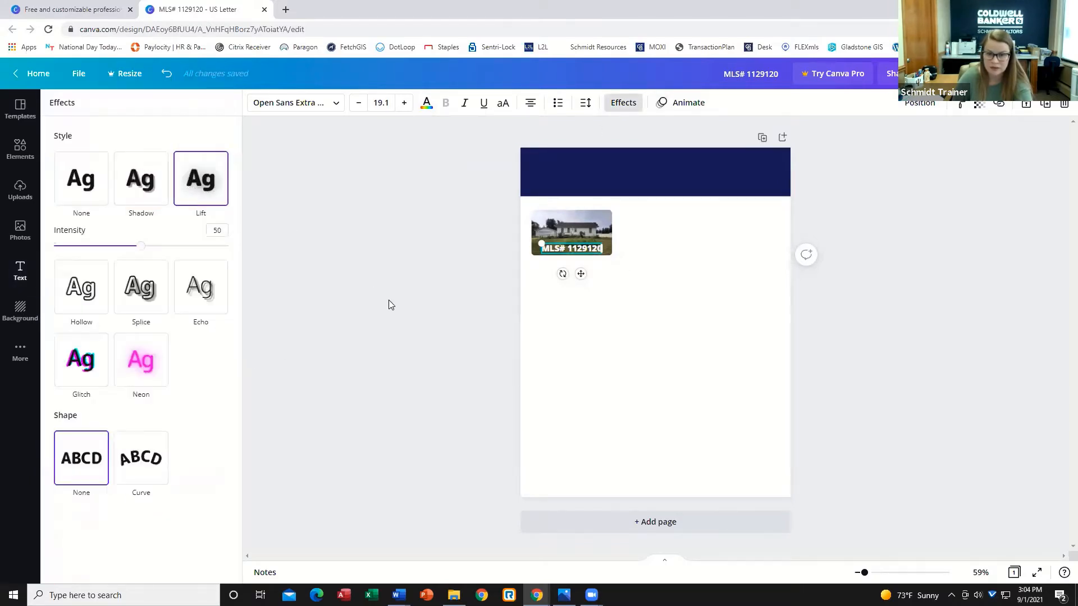
pyautogui.click(388, 300)
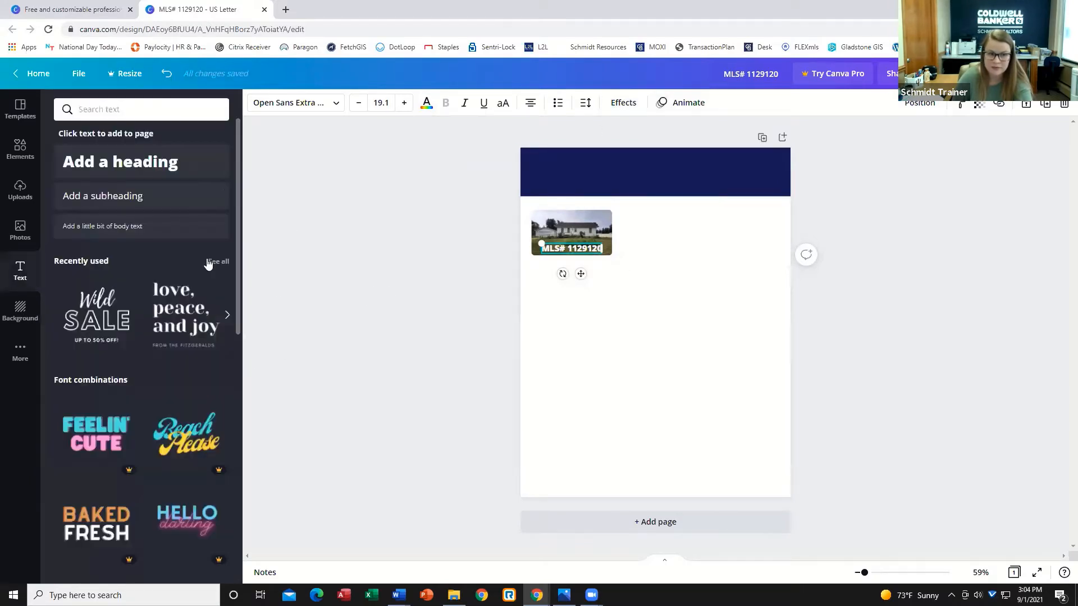
pyautogui.click(599, 315)
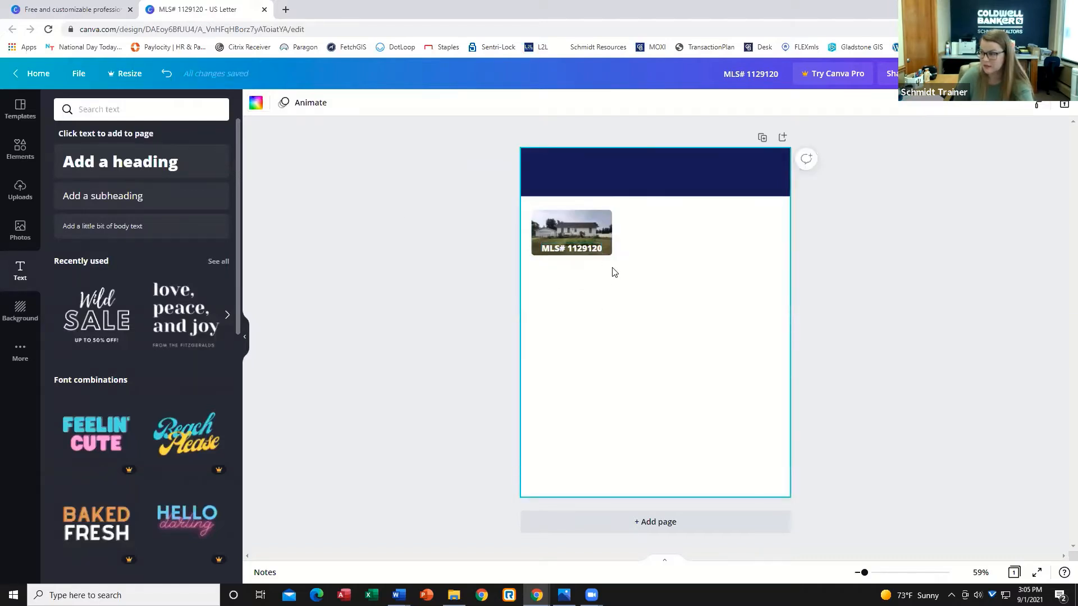
pyautogui.click(449, 290)
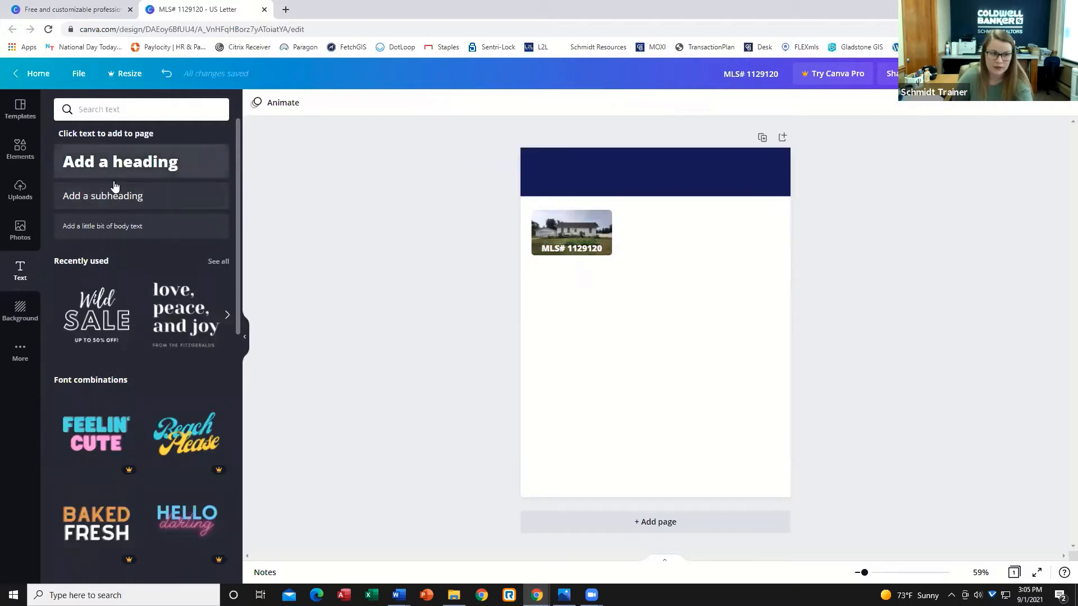
# Add a subheading text box reading "Rapid River Location".
pyautogui.click(115, 203)
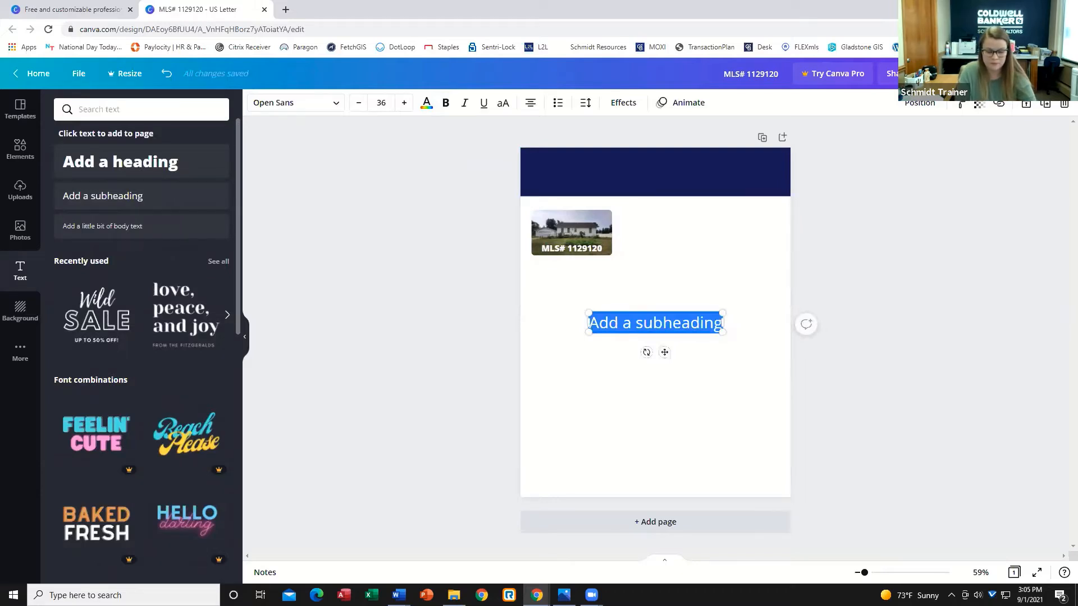
pyautogui.write('Rapid RIver')
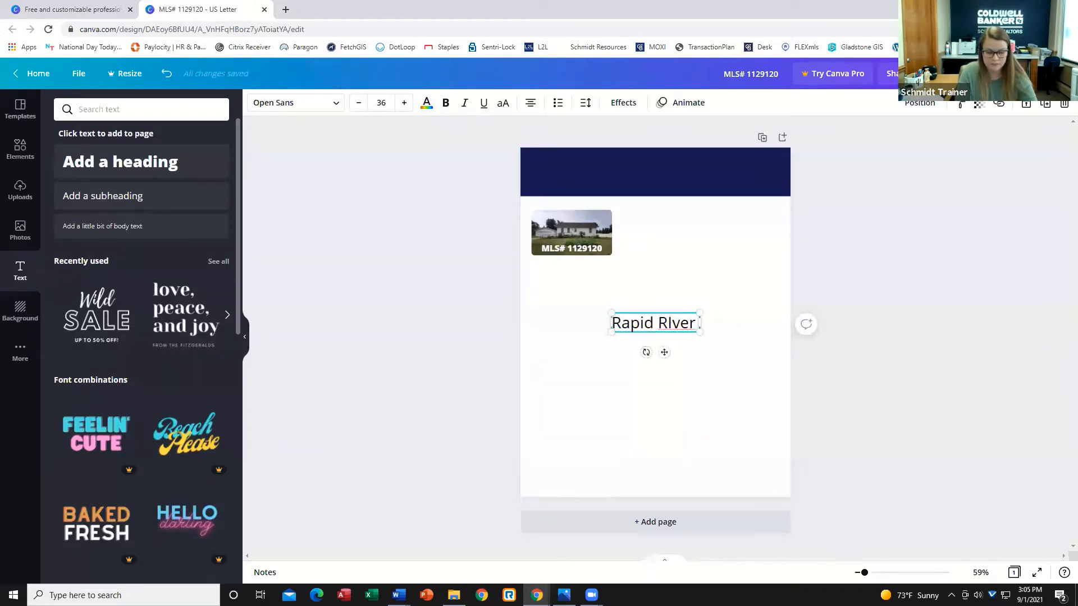
pyautogui.write(' Loca')
pyautogui.press('BackSpace')
pyautogui.press('BackSpace')
pyautogui.press('BackSpace')
pyautogui.press('BackSpace')
pyautogui.press('BackSpace')
pyautogui.press('BackSpace')
pyautogui.press('BackSpace')
pyautogui.press('BackSpace')
pyautogui.press('BackSpace')
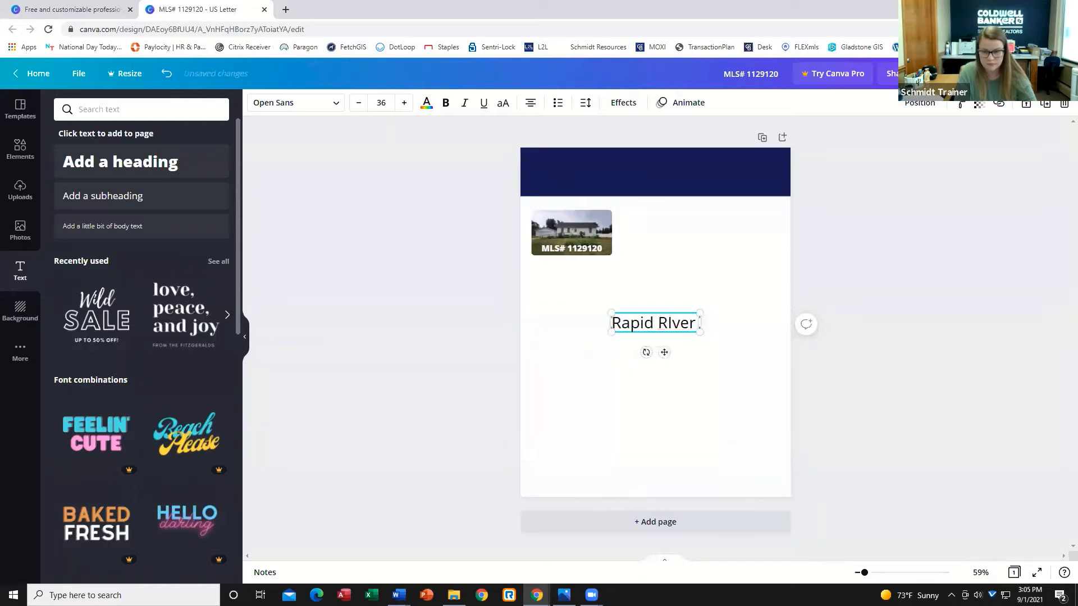
pyautogui.write('iver Location')
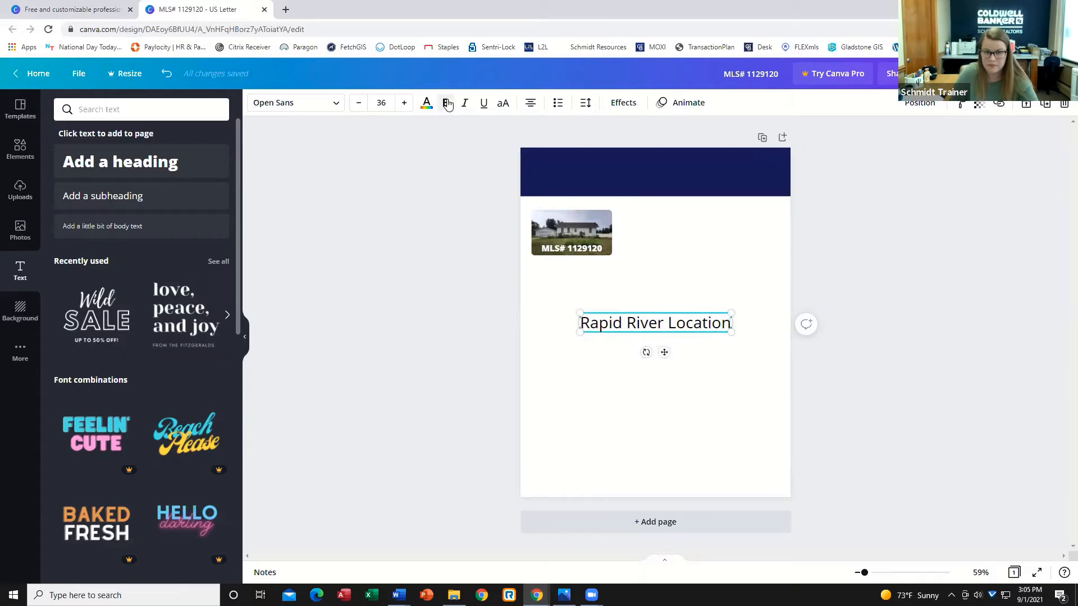
# Make the "Rapid River Location" text bold.
pyautogui.click(656, 329)
pyautogui.moveTo(728, 324); pyautogui.dragTo(733, 347)
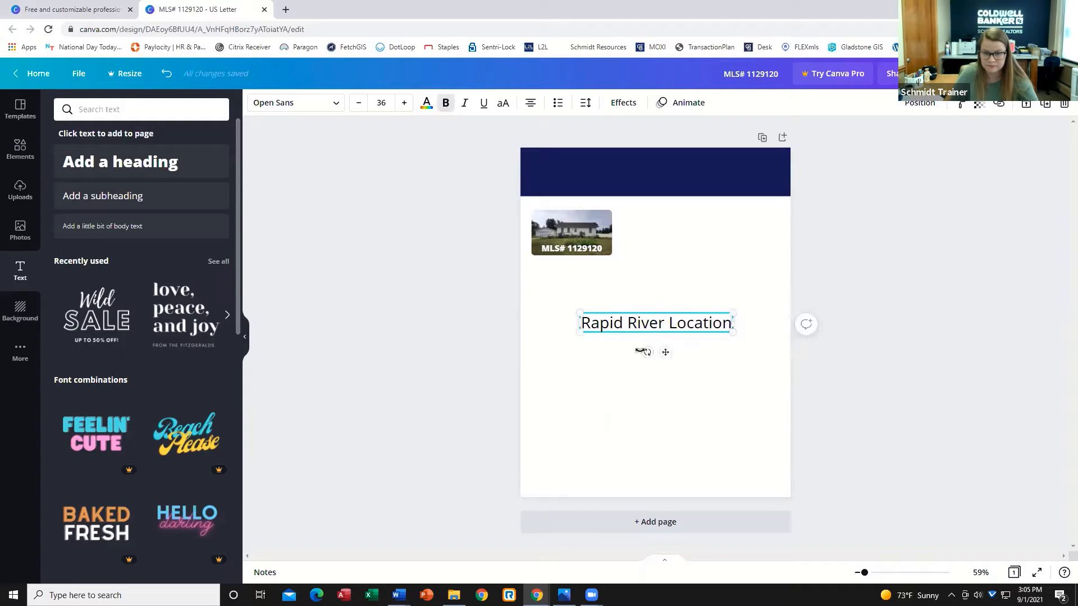
pyautogui.moveTo(584, 324); pyautogui.dragTo(757, 334)
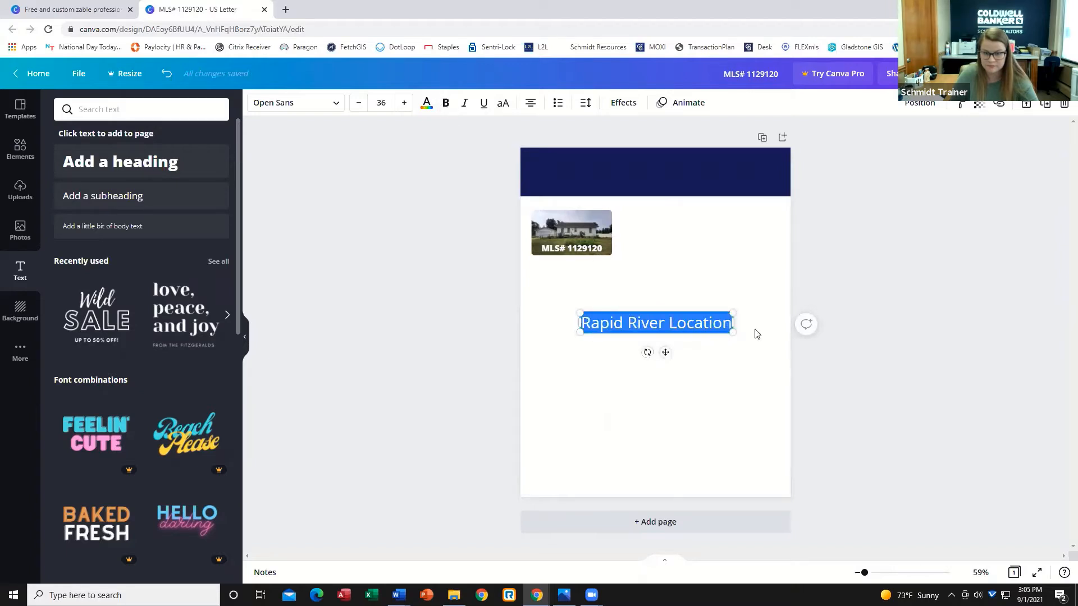
pyautogui.click(445, 104)
pyautogui.click(607, 294)
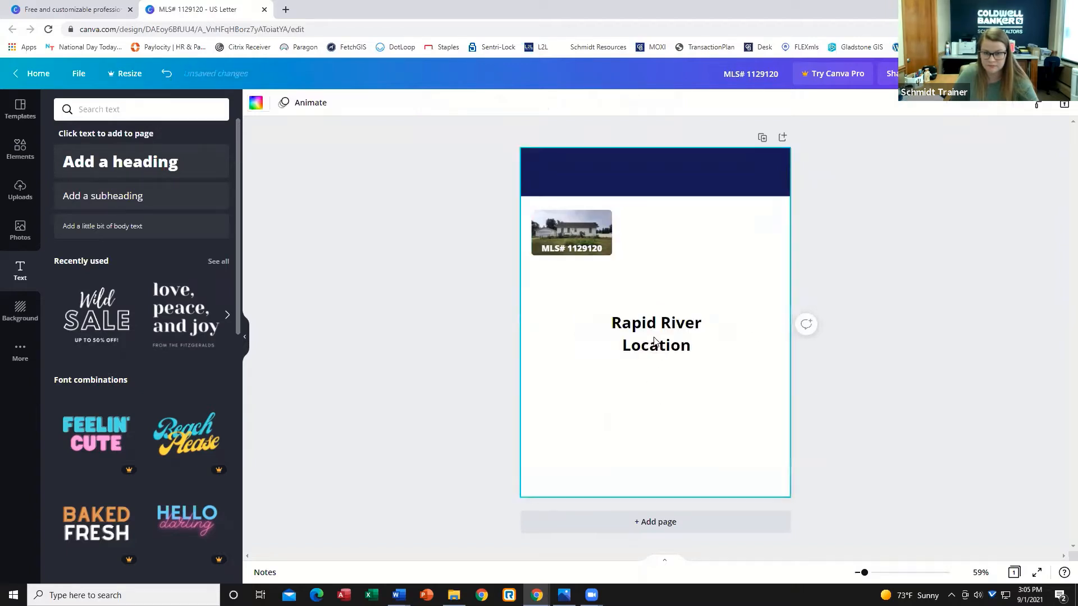
# Shrink the location text to about 15.5 and place it just below the house photo.
pyautogui.click(733, 333)
pyautogui.moveTo(779, 329); pyautogui.dragTo(577, 290)
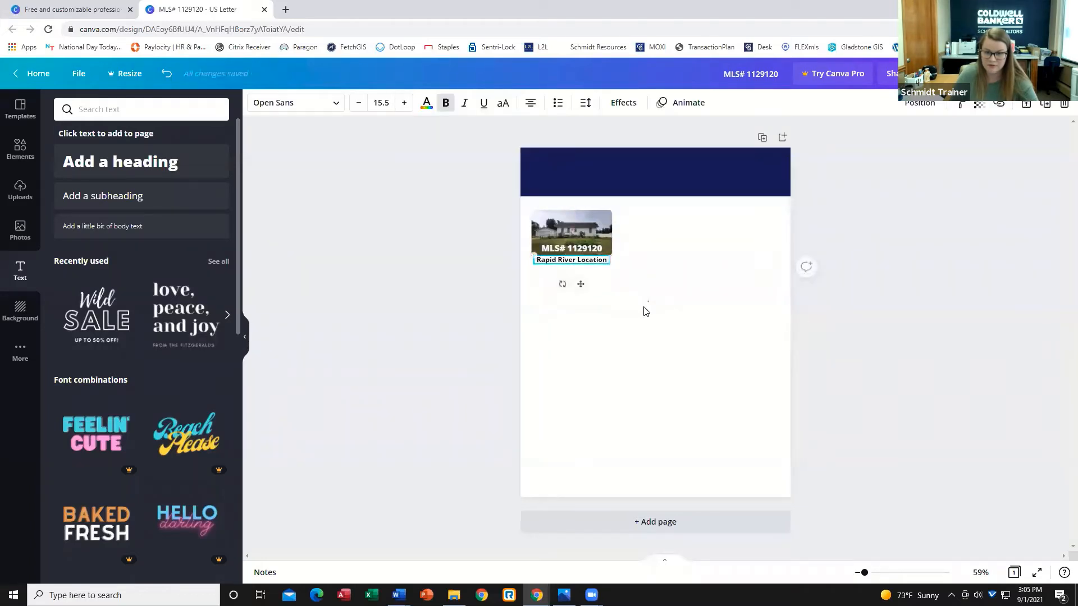
pyautogui.click(597, 300)
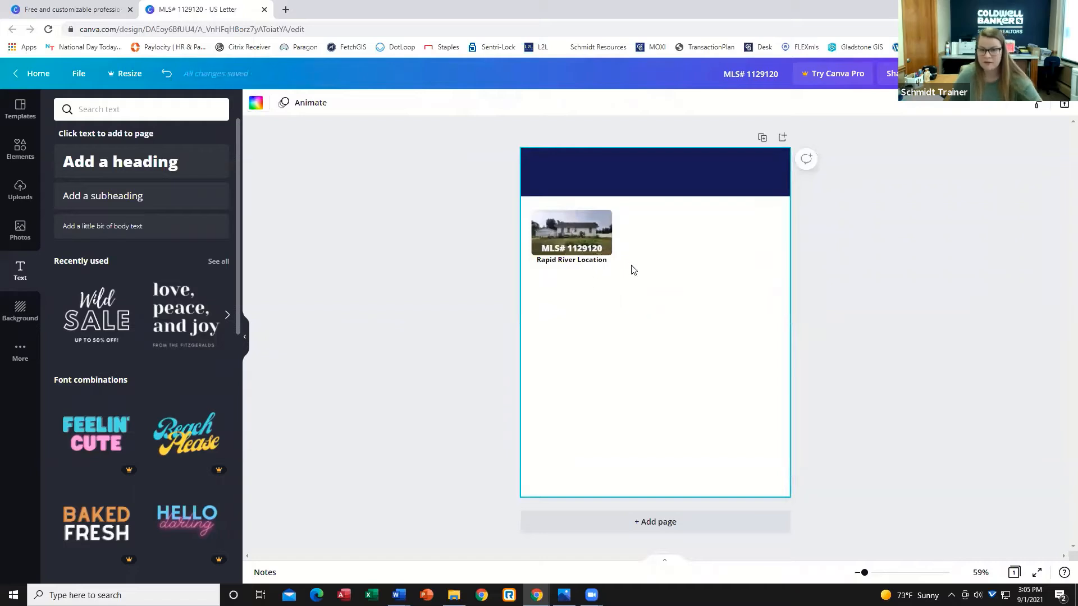
# Duplicate the location text and place the copy directly beneath it.
pyautogui.click(579, 262)
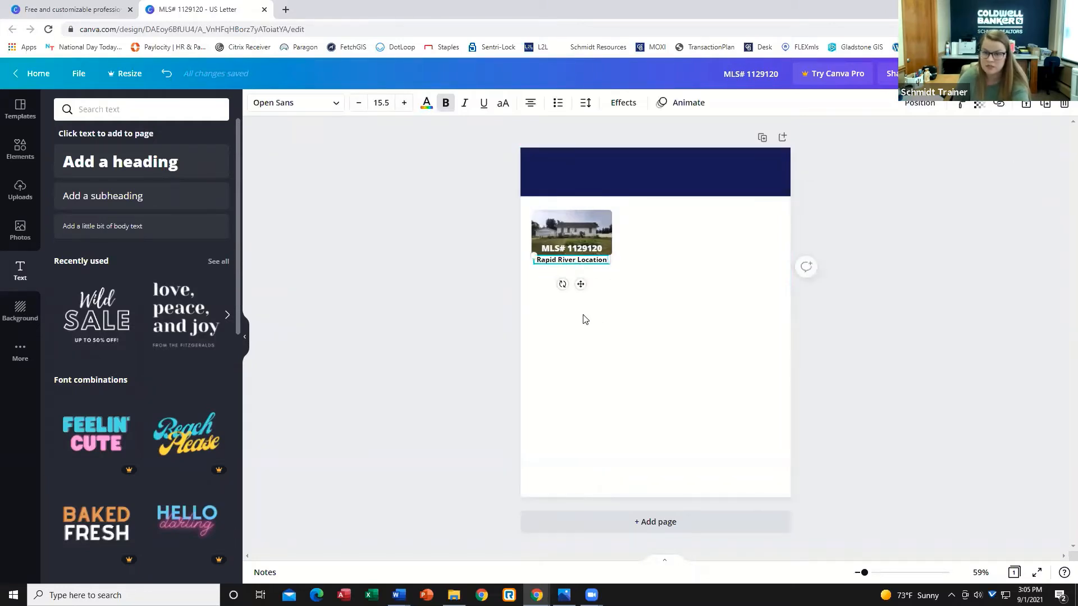
pyautogui.click(1044, 110)
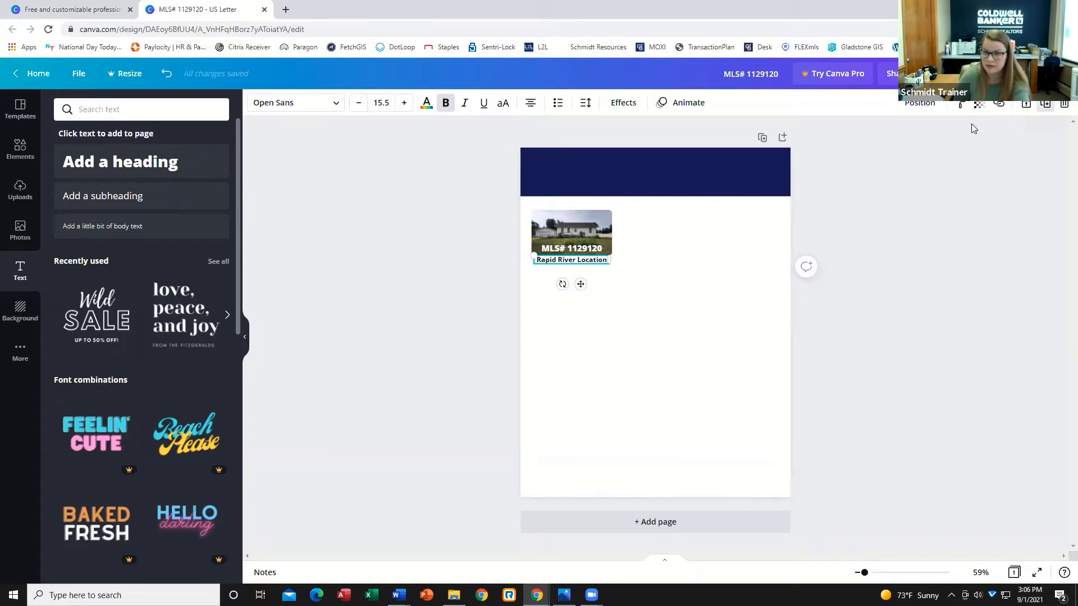
pyautogui.moveTo(586, 294); pyautogui.dragTo(583, 295)
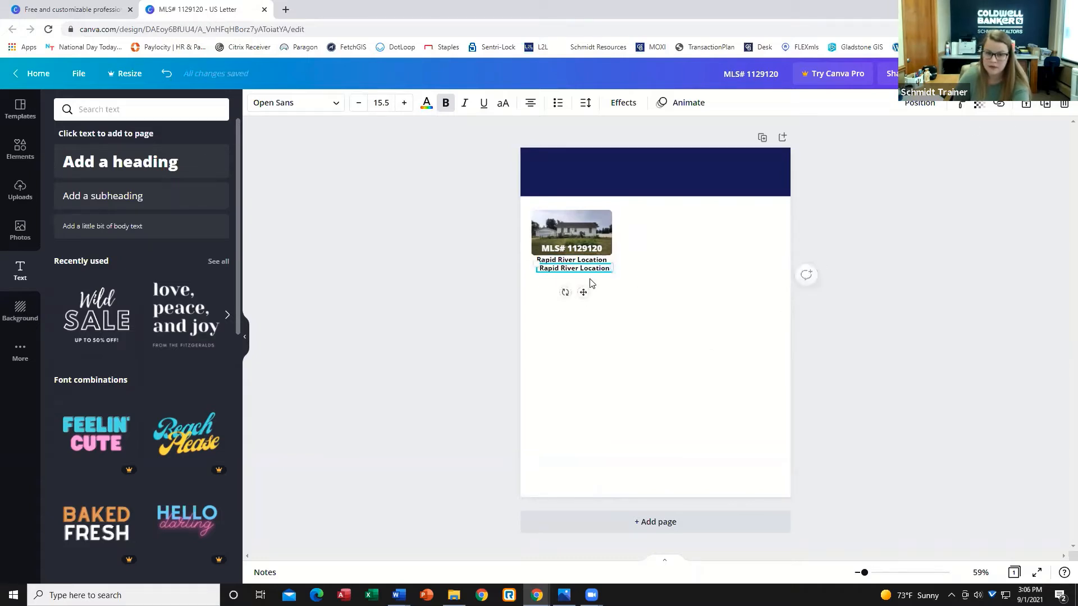
# Remove bold from the copy and replace its text with "2 Bedroom 2 Bathroom".
pyautogui.click(446, 107)
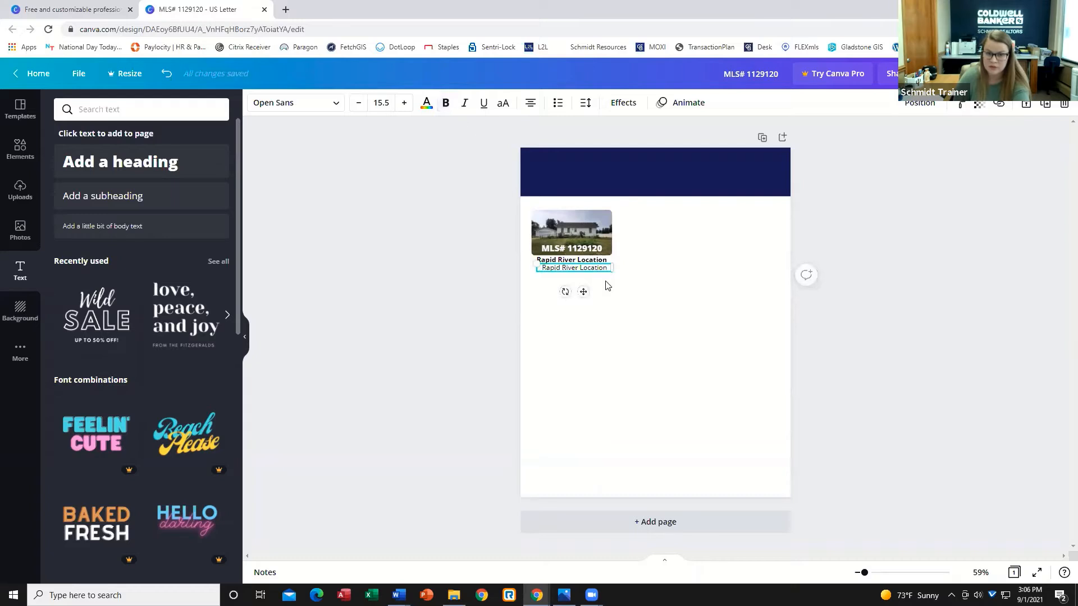
pyautogui.moveTo(608, 268); pyautogui.dragTo(538, 269)
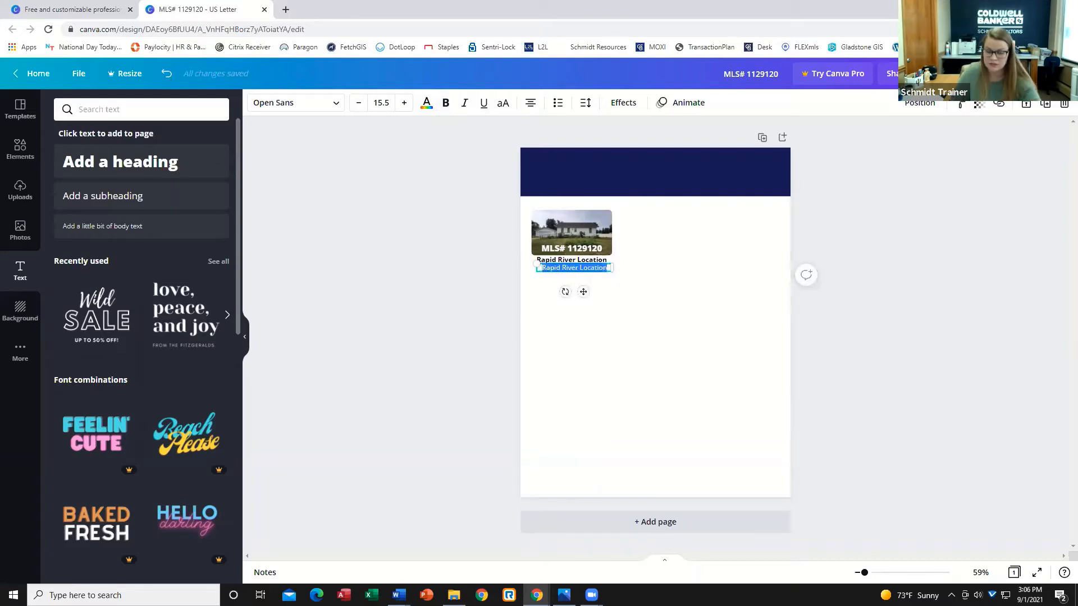
pyautogui.press('BackSpace')
pyautogui.write('2')
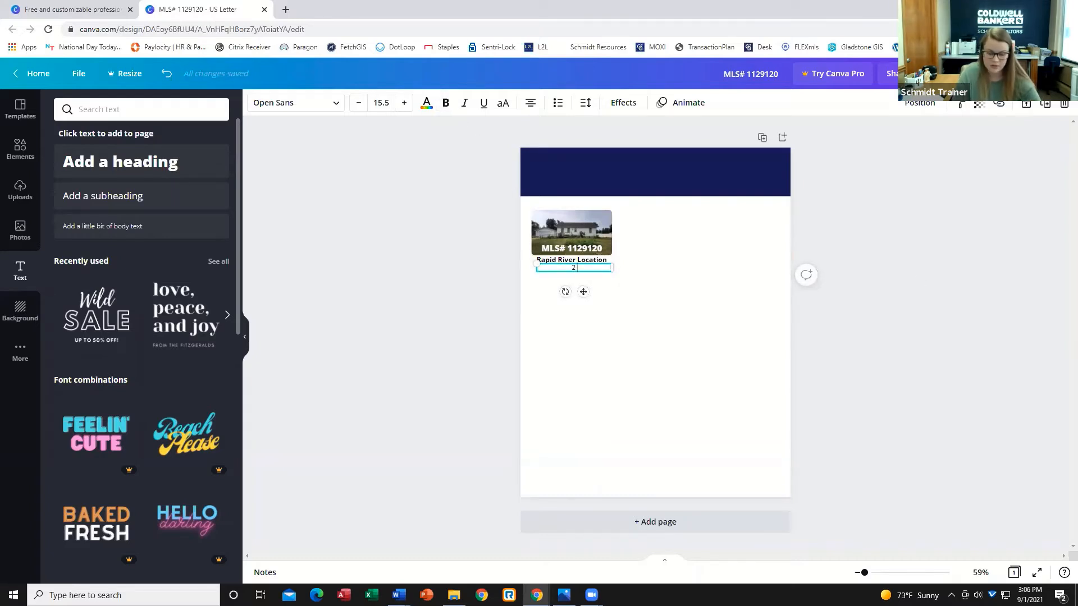
pyautogui.write(' Bedroom')
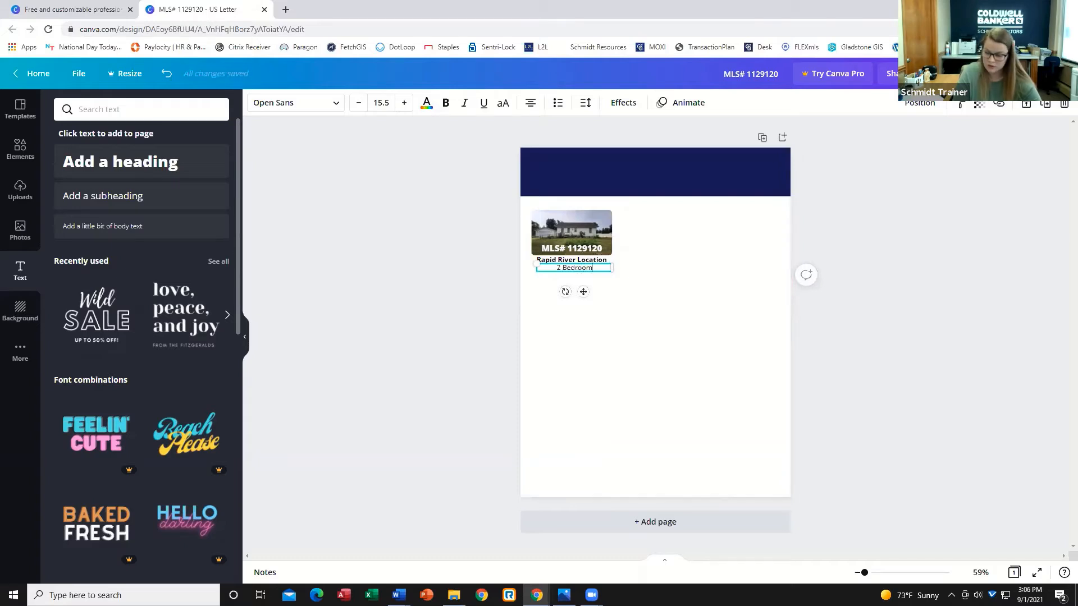
pyautogui.write(' 2 Bat')
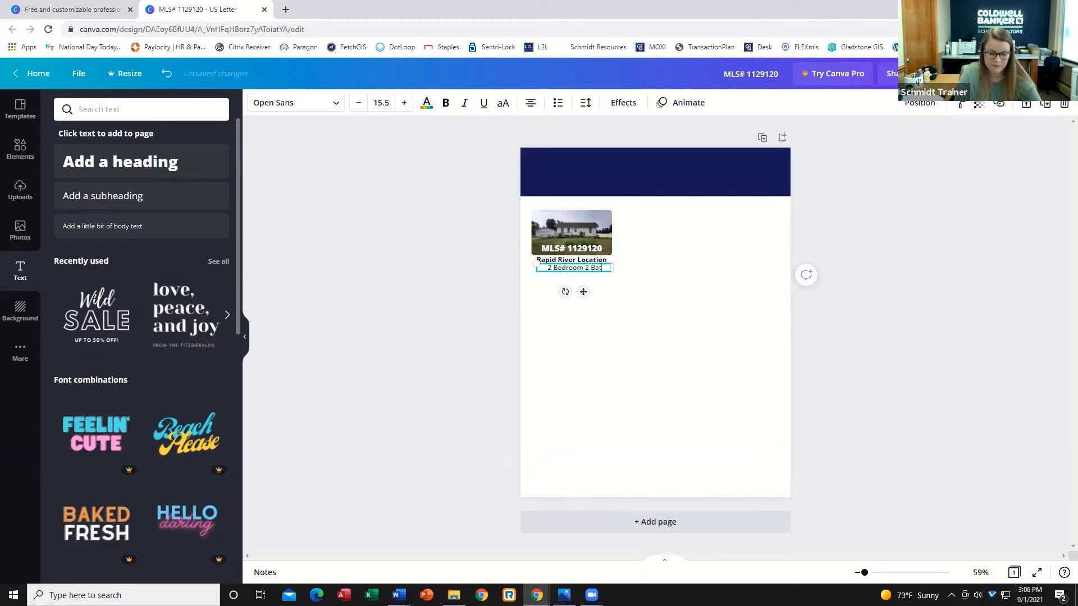
pyautogui.write('hroom')
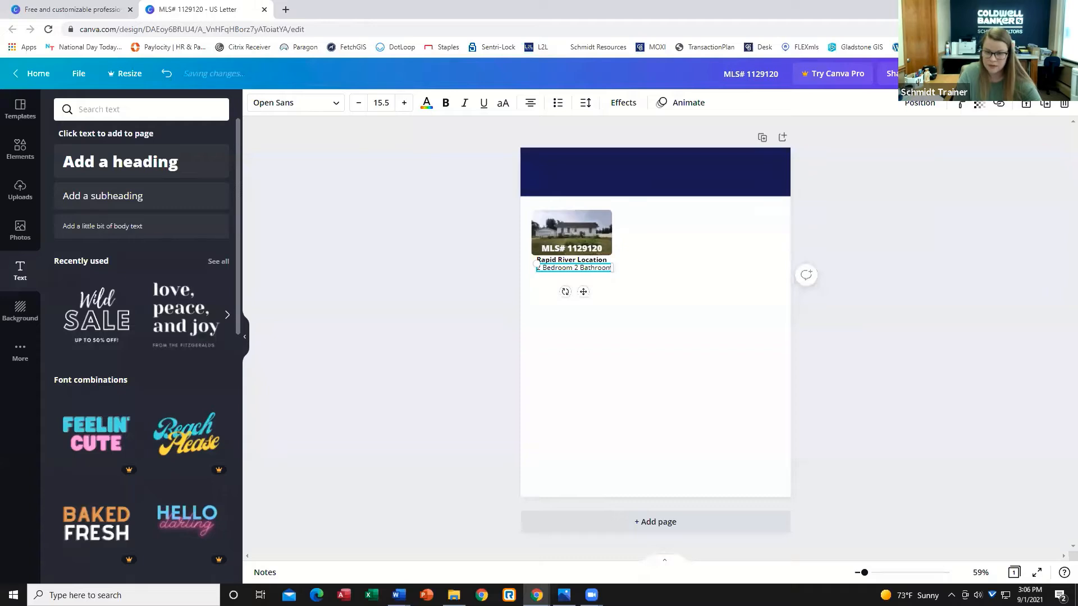
# Add a second line reading "$156,000" to the bedroom text.
pyautogui.press('Return')
pyautogui.write('$')
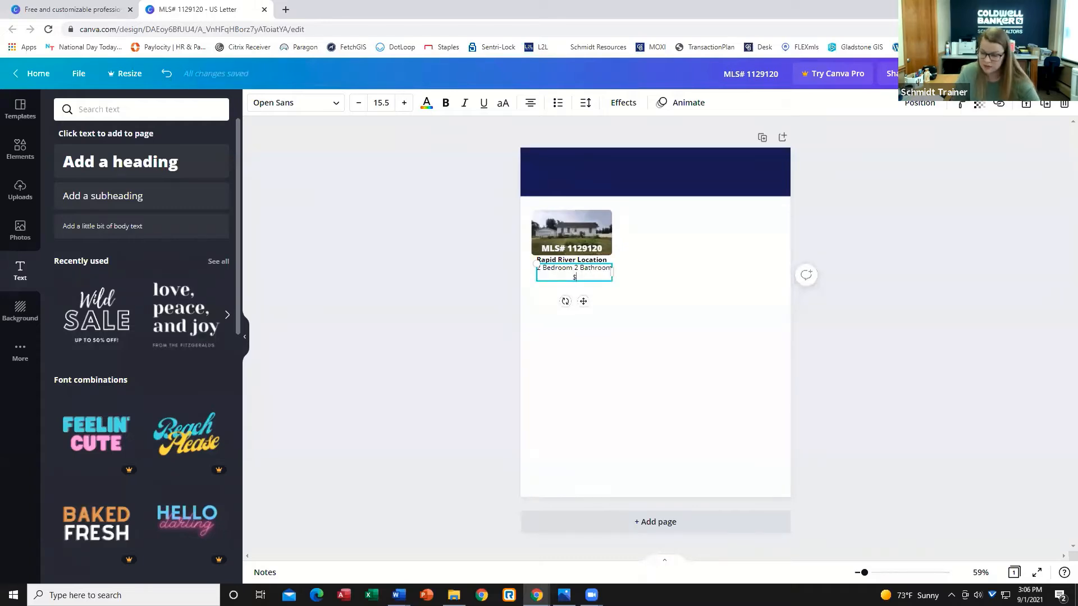
pyautogui.write('156')
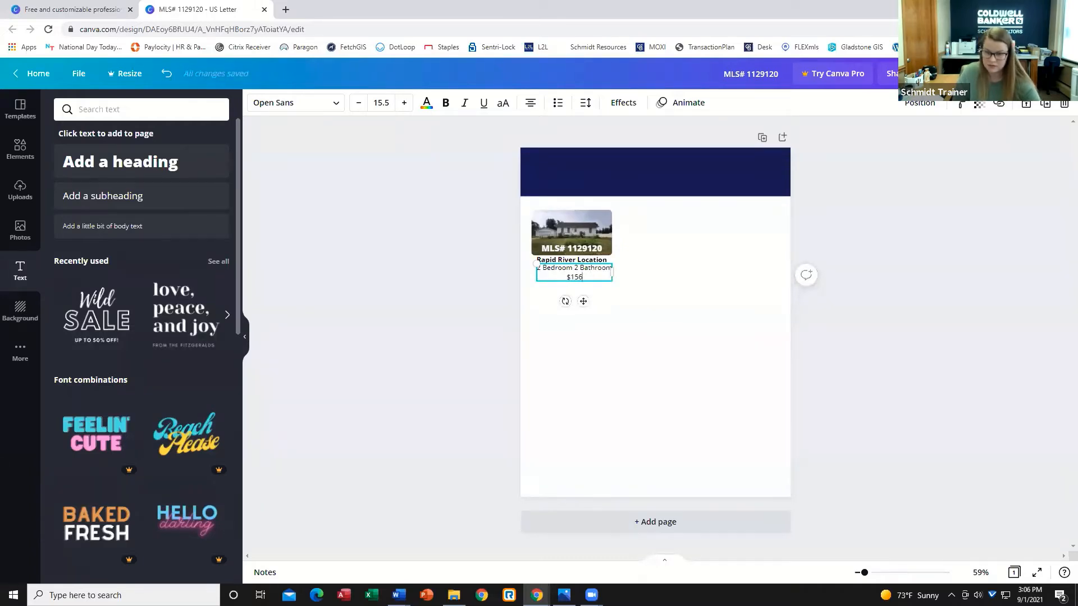
pyautogui.write(',000')
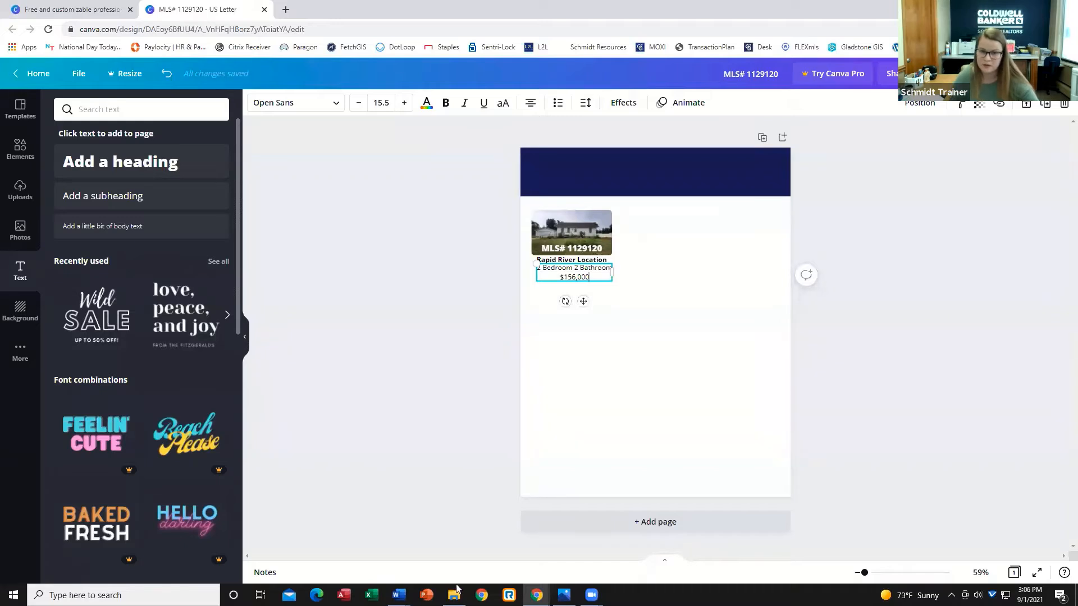
# Center-align the location and details text boxes with each other and group them.
pyautogui.click(692, 362)
pyautogui.moveTo(868, 574); pyautogui.dragTo(881, 572)
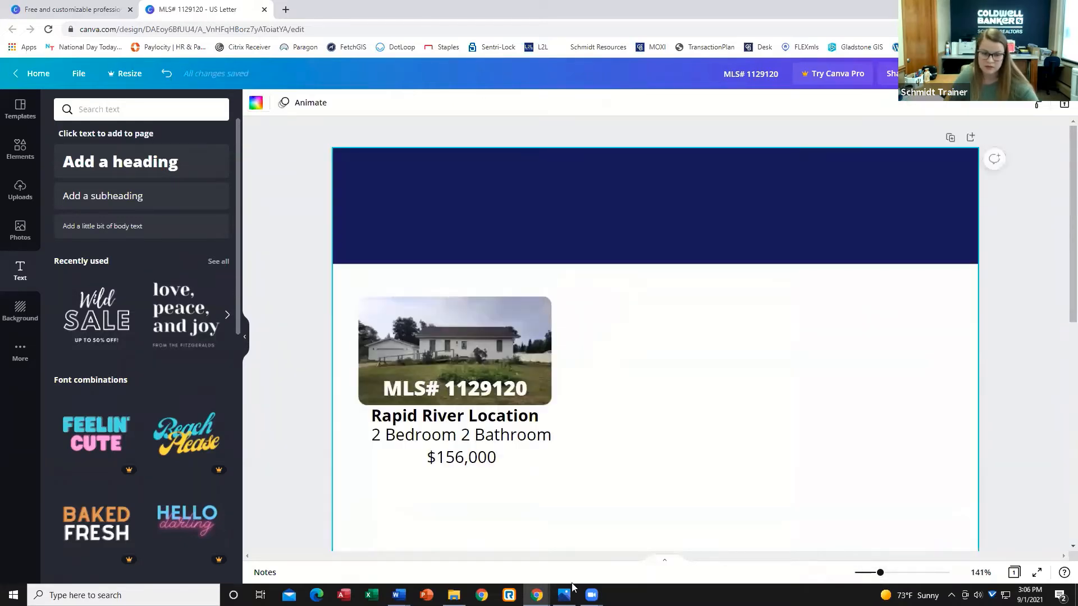
pyautogui.scroll(-1, 730, 477)
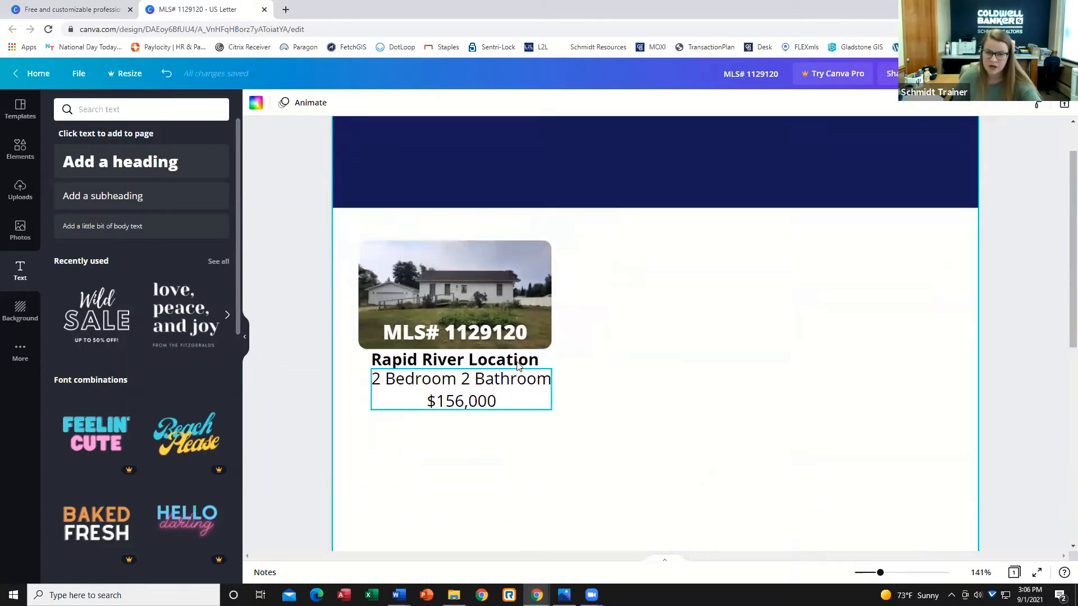
pyautogui.moveTo(645, 361); pyautogui.dragTo(455, 425)
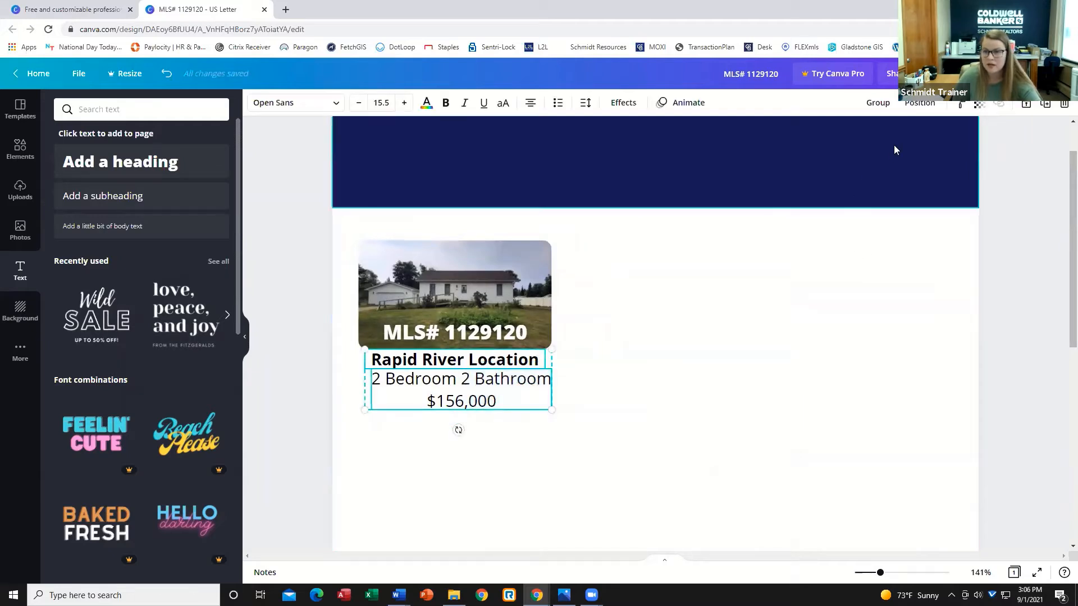
pyautogui.click(918, 104)
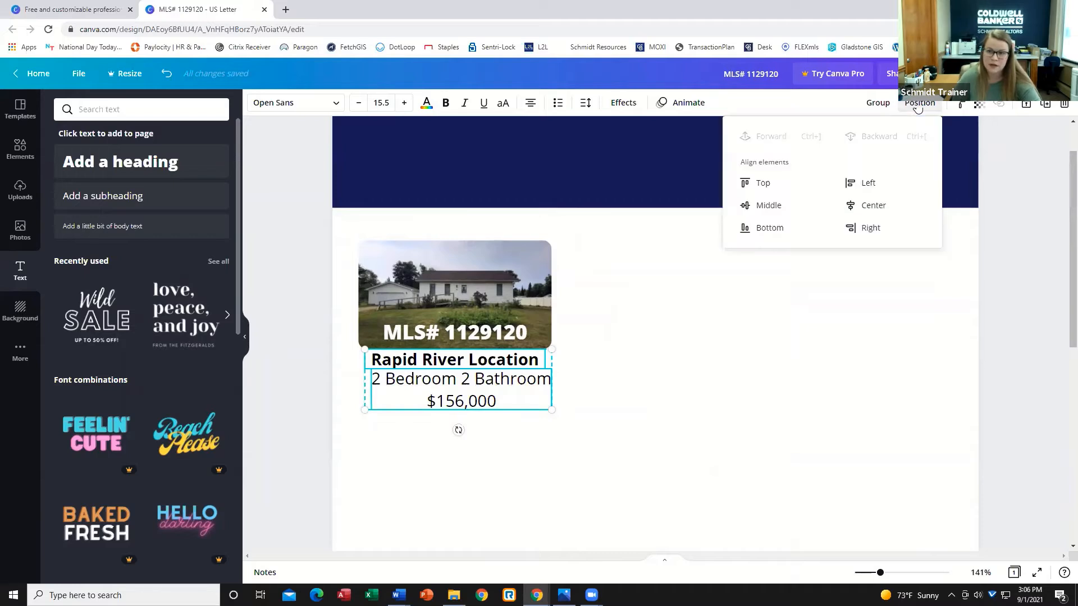
pyautogui.click(873, 206)
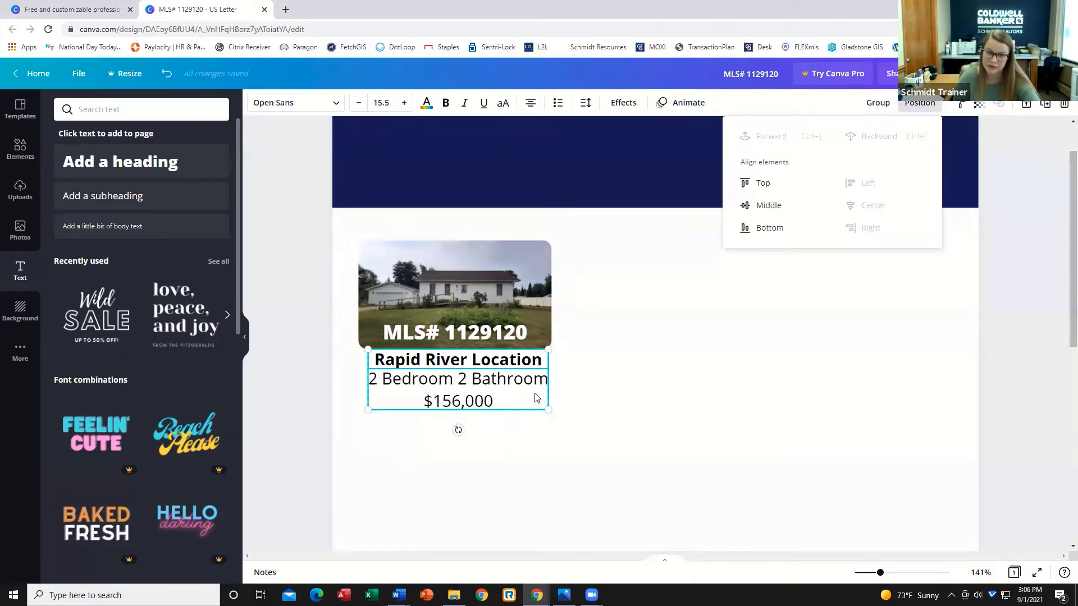
pyautogui.click(878, 103)
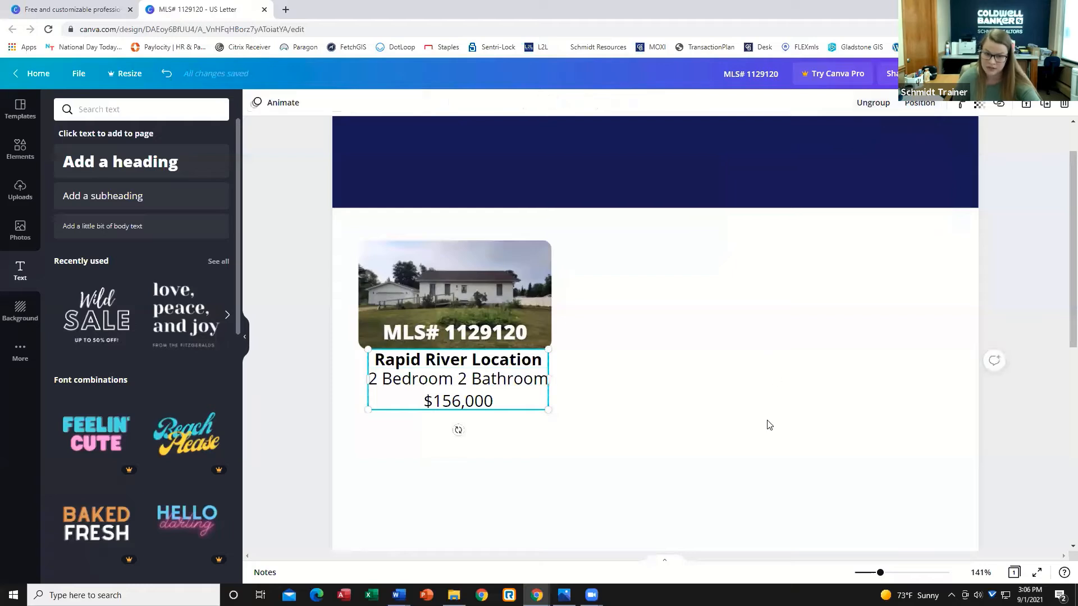
pyautogui.click(603, 307)
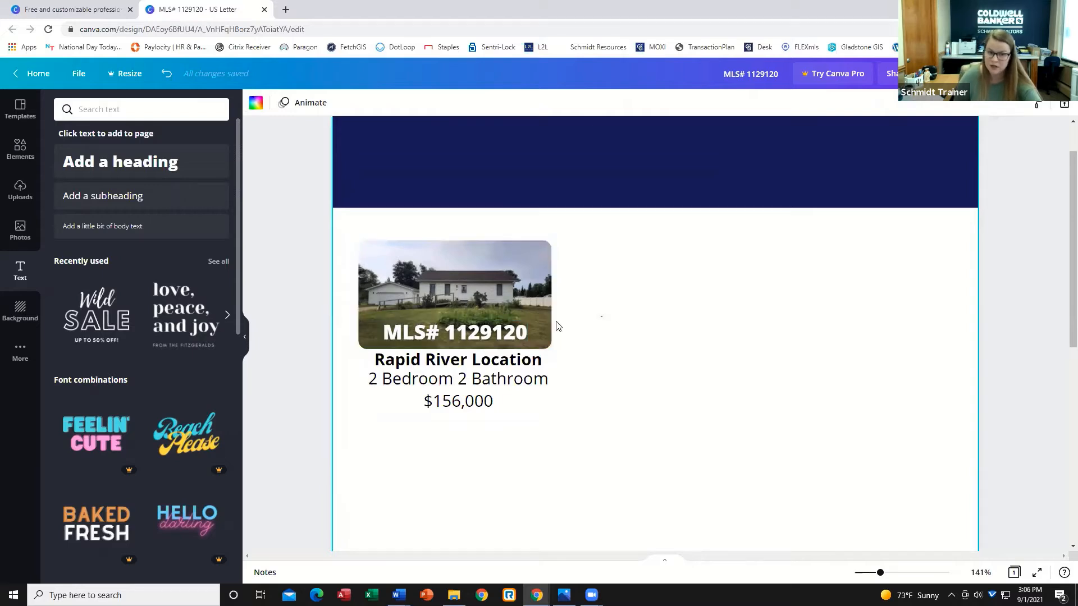
# Group the house photo with its MLS label and center it with the listing text below.
pyautogui.click(478, 334)
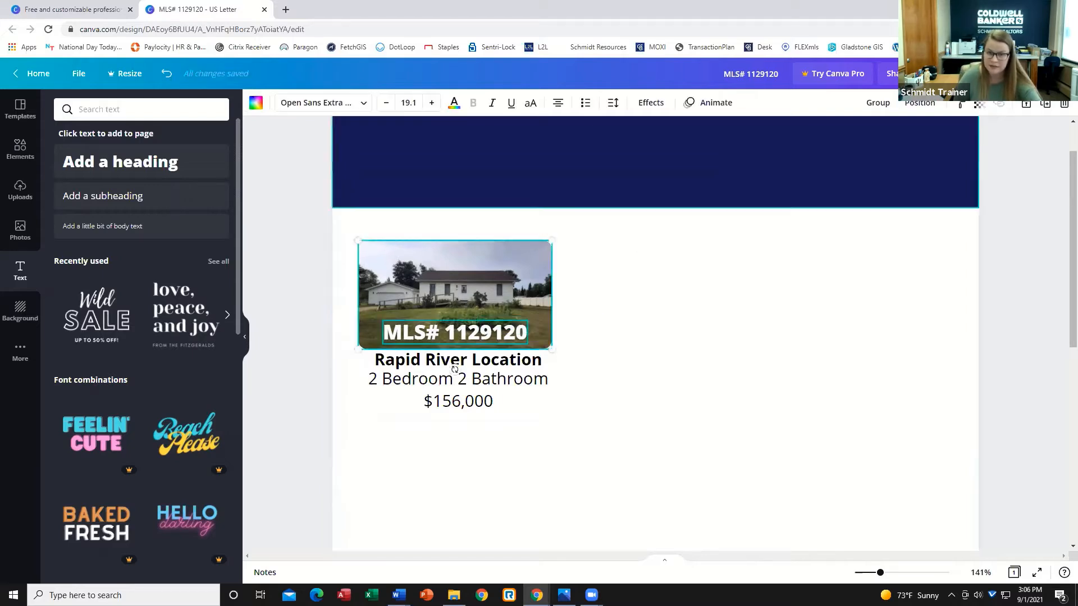
pyautogui.click(870, 106)
pyautogui.click(610, 292)
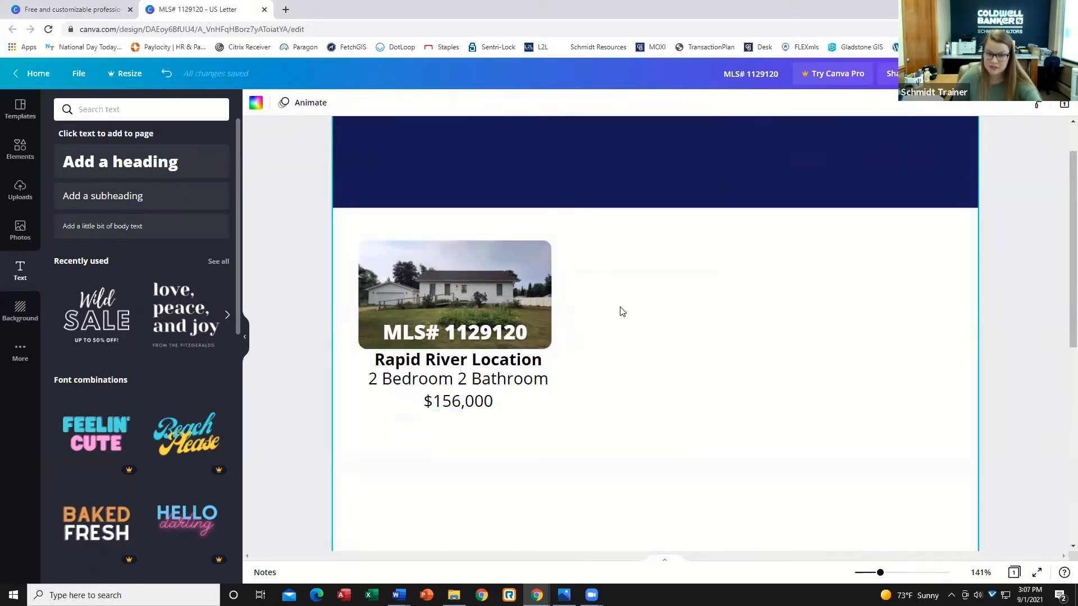
pyautogui.moveTo(595, 296); pyautogui.dragTo(464, 396)
pyautogui.click(919, 102)
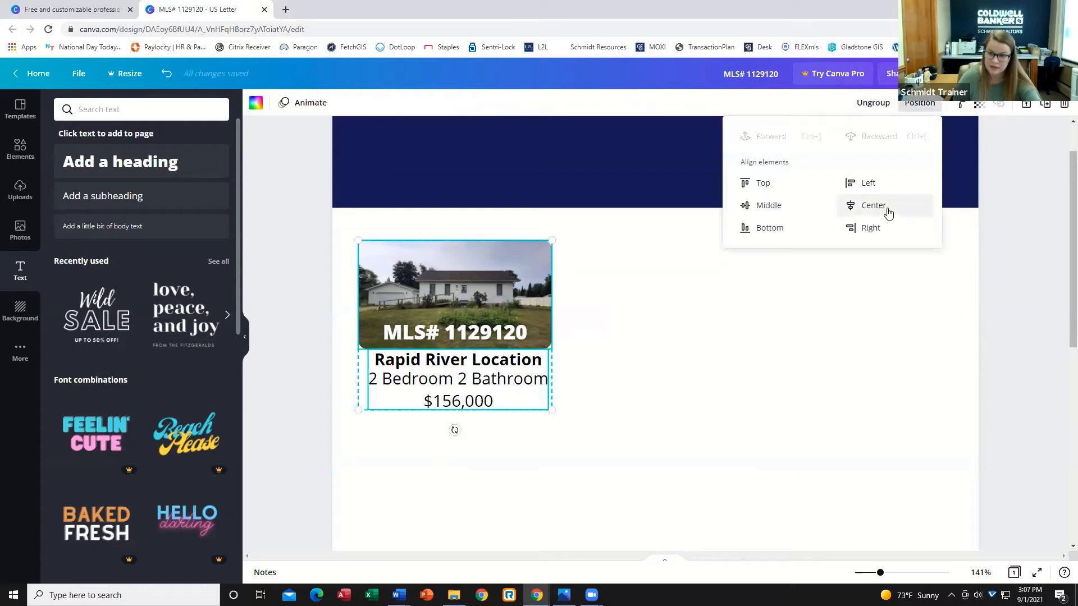
pyautogui.click(633, 308)
pyautogui.click(633, 311)
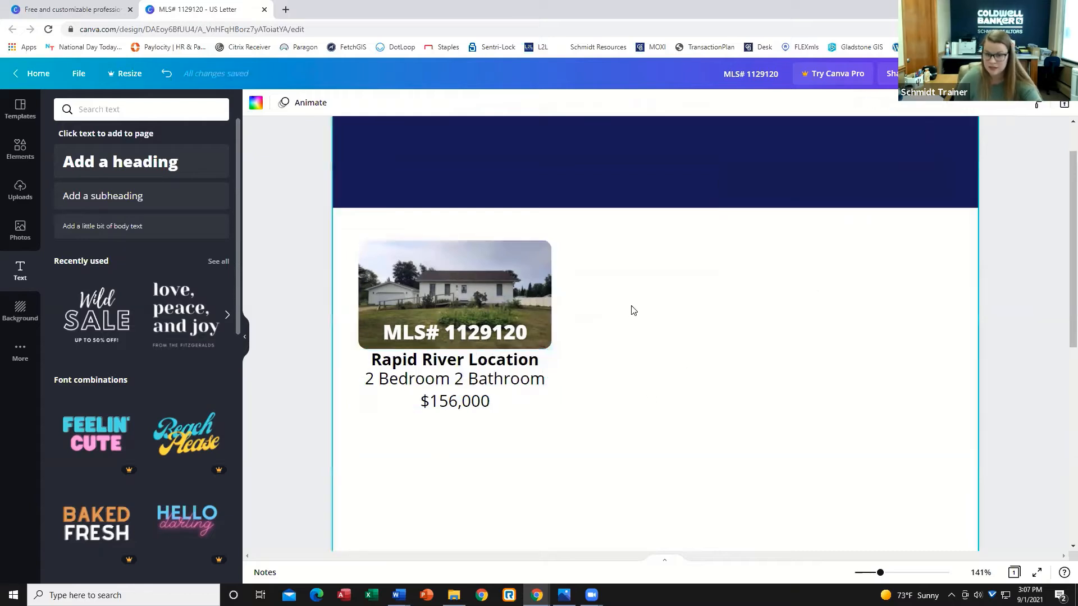
# Select the whole listing card and duplicate it twice to make three listings in a row.
pyautogui.moveTo(879, 577); pyautogui.dragTo(867, 577)
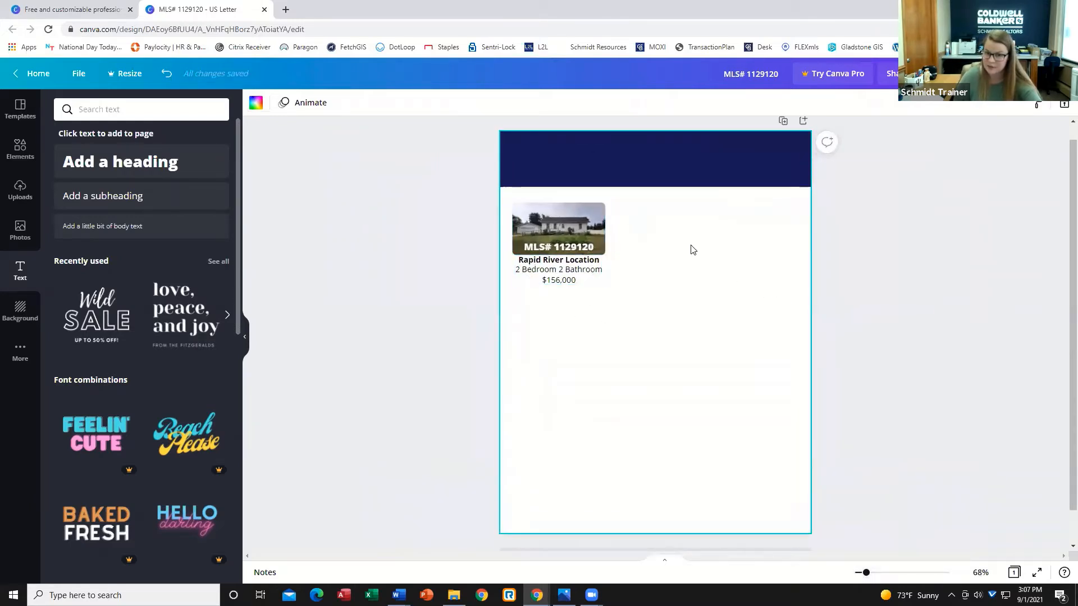
pyautogui.moveTo(673, 210); pyautogui.dragTo(755, 247)
pyautogui.click(1045, 104)
pyautogui.click(1045, 104)
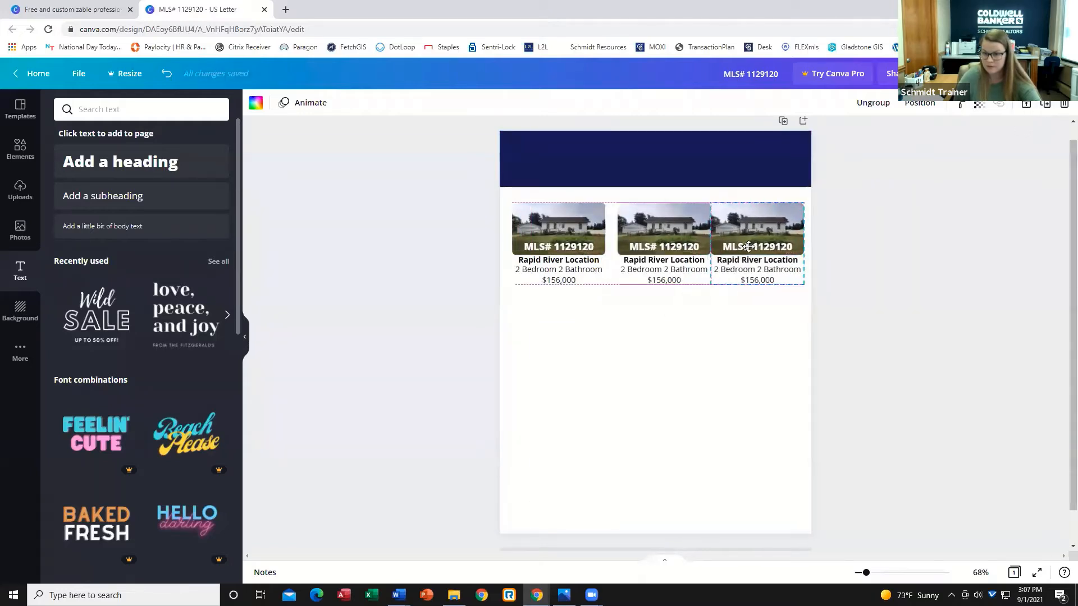
pyautogui.click(560, 398)
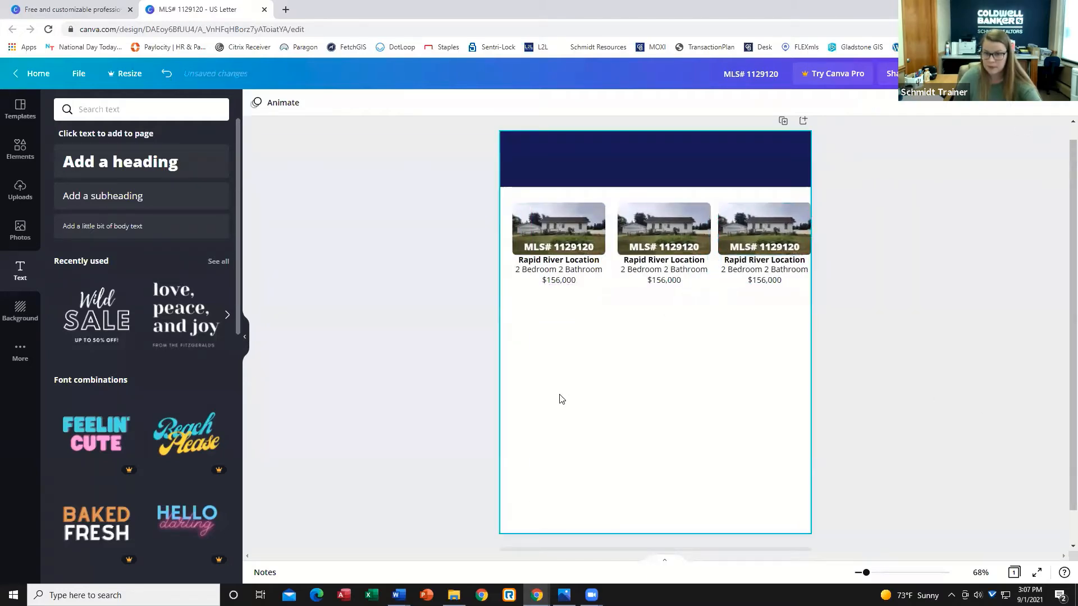
# Nudge each of the three listing cards slightly to the left on the page.
pyautogui.click(553, 243)
pyautogui.press('Left')
pyautogui.press('Left')
pyautogui.press('Left')
pyautogui.press('Left')
pyautogui.press('Left')
pyautogui.press('Left')
pyautogui.press('Left')
pyautogui.press('Left')
pyautogui.press('Left')
pyautogui.press('Left')
pyautogui.press('Left')
pyautogui.press('Left')
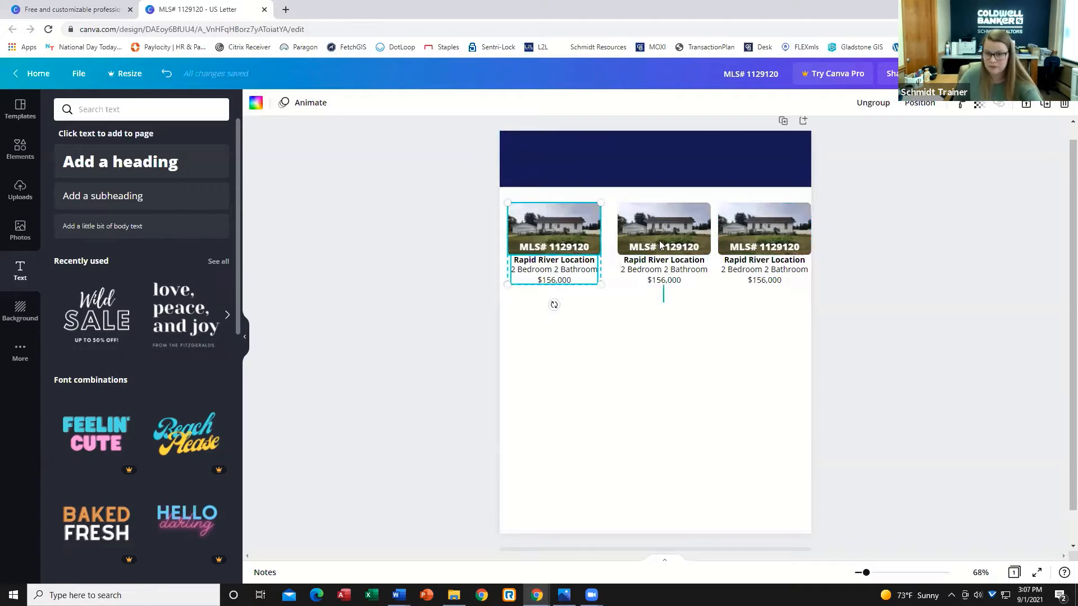
pyautogui.click(657, 228)
pyautogui.press('Left')
pyautogui.press('Left')
pyautogui.press('Left')
pyautogui.press('Left')
pyautogui.press('Left')
pyautogui.press('Left')
pyautogui.press('Left')
pyautogui.press('Left')
pyautogui.press('Left')
pyautogui.press('Left')
pyautogui.press('Left')
pyautogui.click(718, 320)
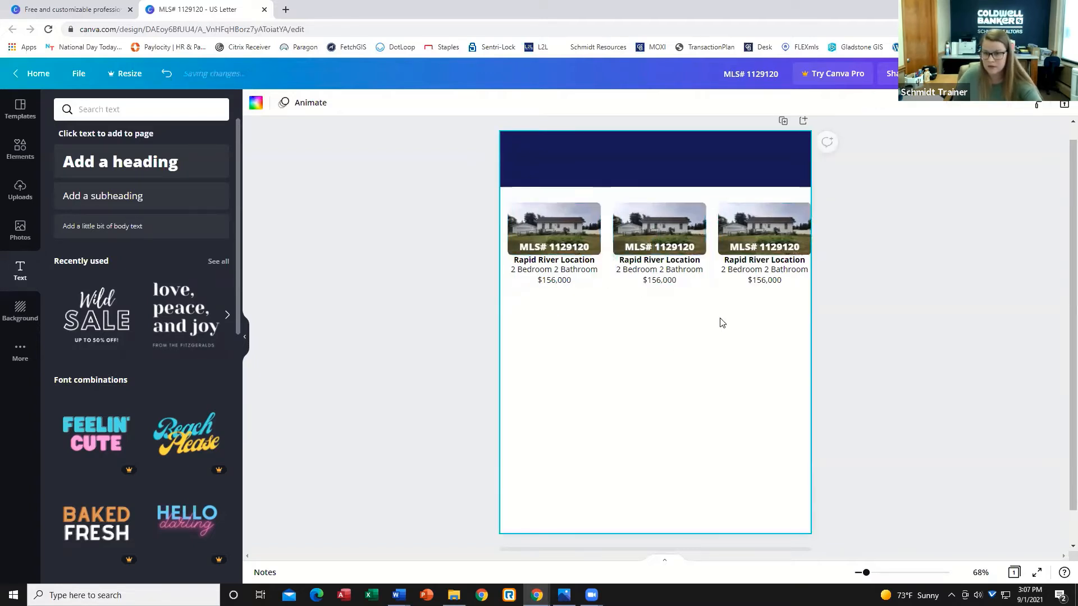
pyautogui.click(758, 225)
pyautogui.press('Left')
pyautogui.press('Left')
pyautogui.press('Left')
pyautogui.press('Left')
pyautogui.press('Left')
pyautogui.press('Left')
pyautogui.press('Left')
pyautogui.press('Left')
pyautogui.press('Left')
pyautogui.press('Left')
pyautogui.press('Left')
pyautogui.press('Left')
pyautogui.click(924, 344)
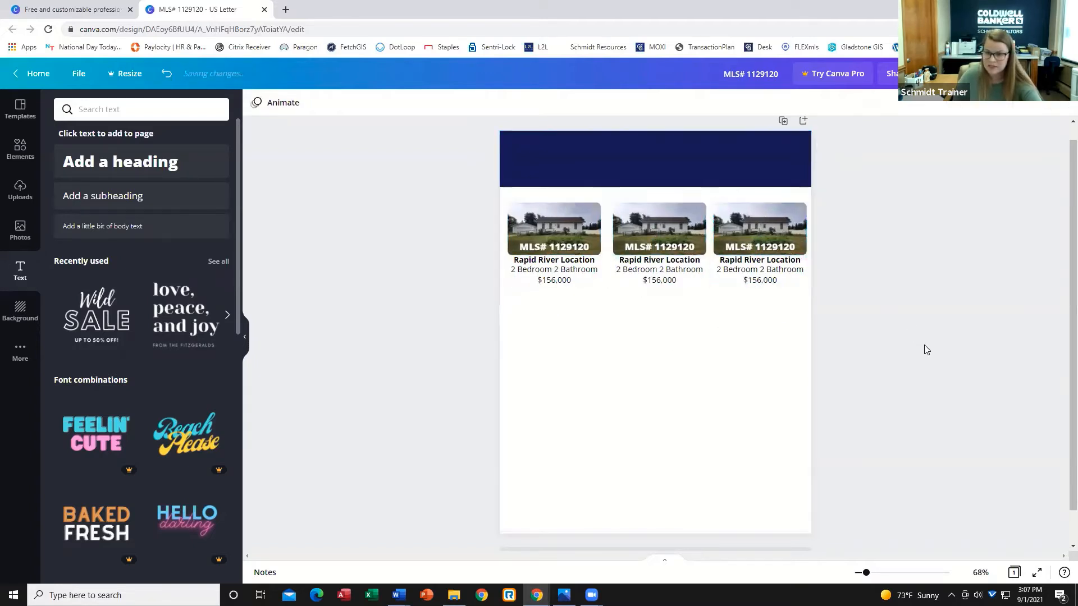
# Duplicate the third listing card and arrange the copies into a second row of three listings below.
pyautogui.click(765, 225)
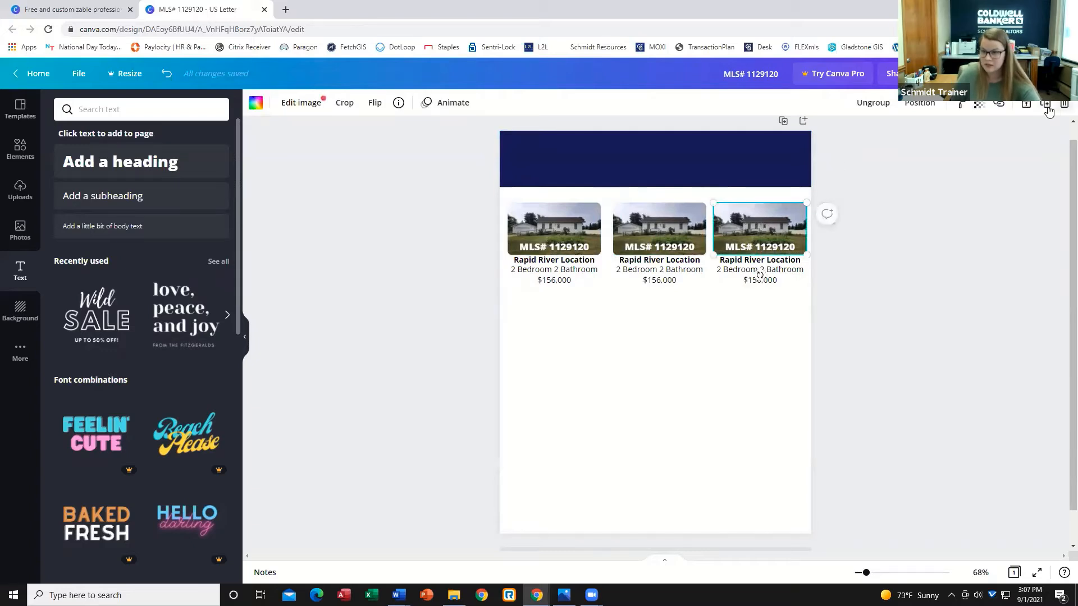
pyautogui.click(880, 231)
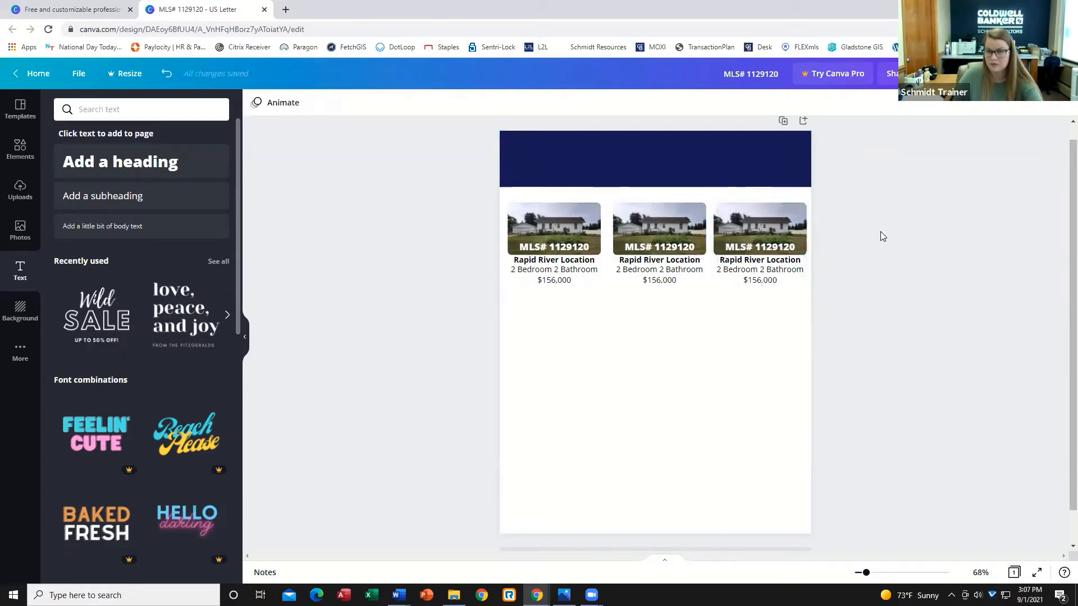
pyautogui.click(752, 216)
pyautogui.click(1049, 110)
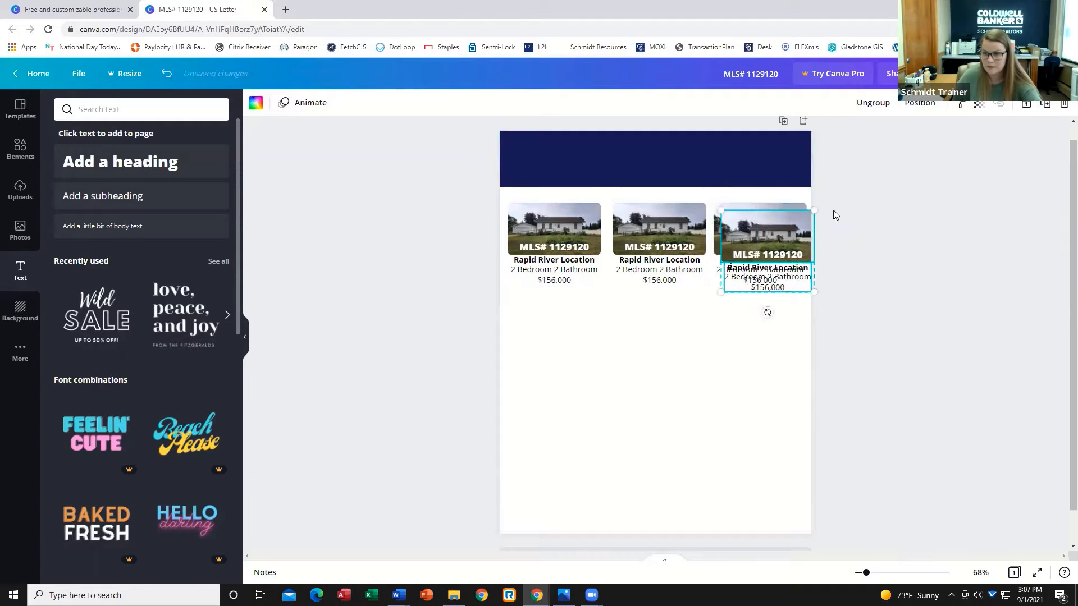
pyautogui.moveTo(618, 376); pyautogui.dragTo(743, 329)
pyautogui.click(1046, 105)
pyautogui.click(1046, 106)
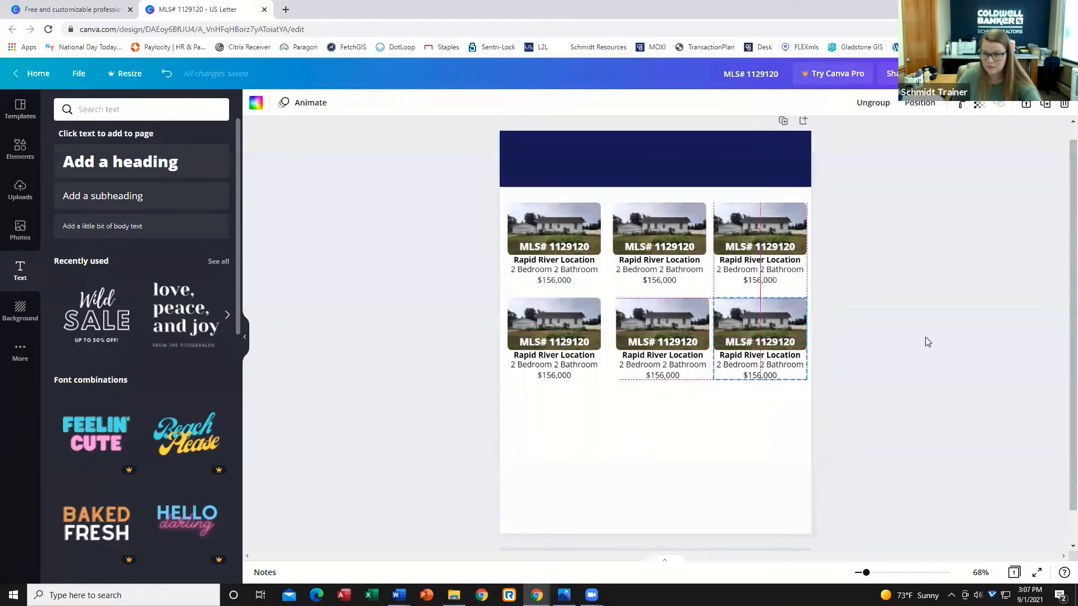
pyautogui.click(658, 374)
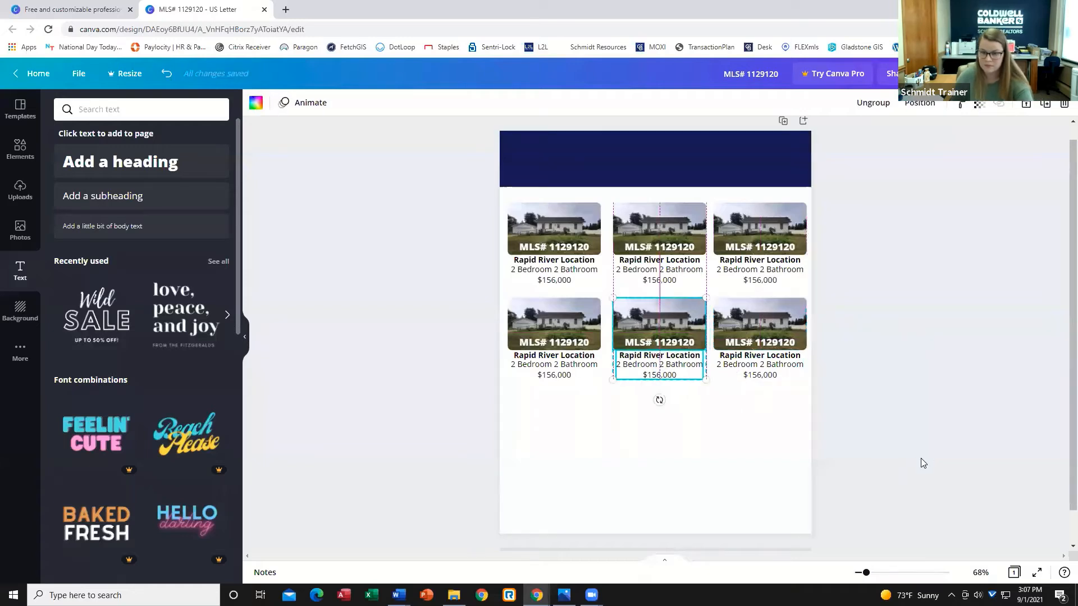
pyautogui.click(898, 415)
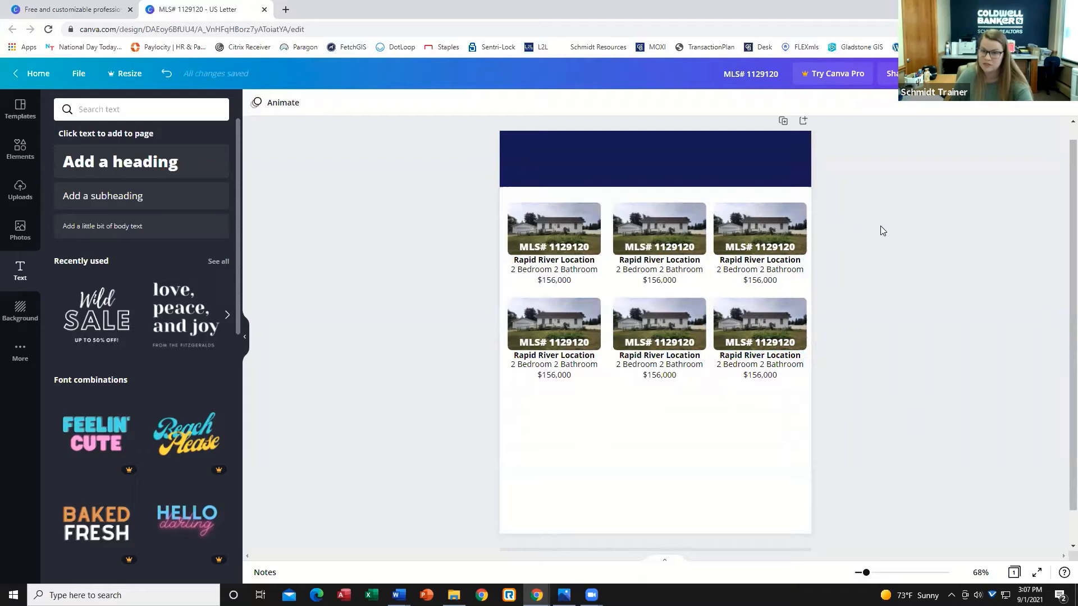
# Group the top row of three listings and center the group horizontally on the page.
pyautogui.moveTo(873, 219); pyautogui.dragTo(464, 277)
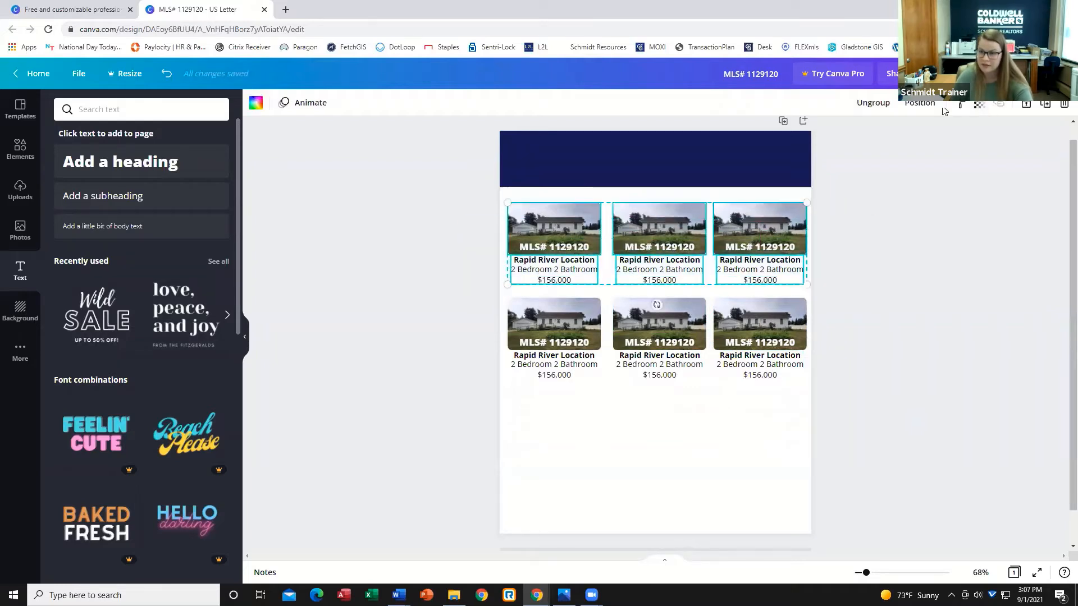
pyautogui.click(879, 107)
pyautogui.click(873, 106)
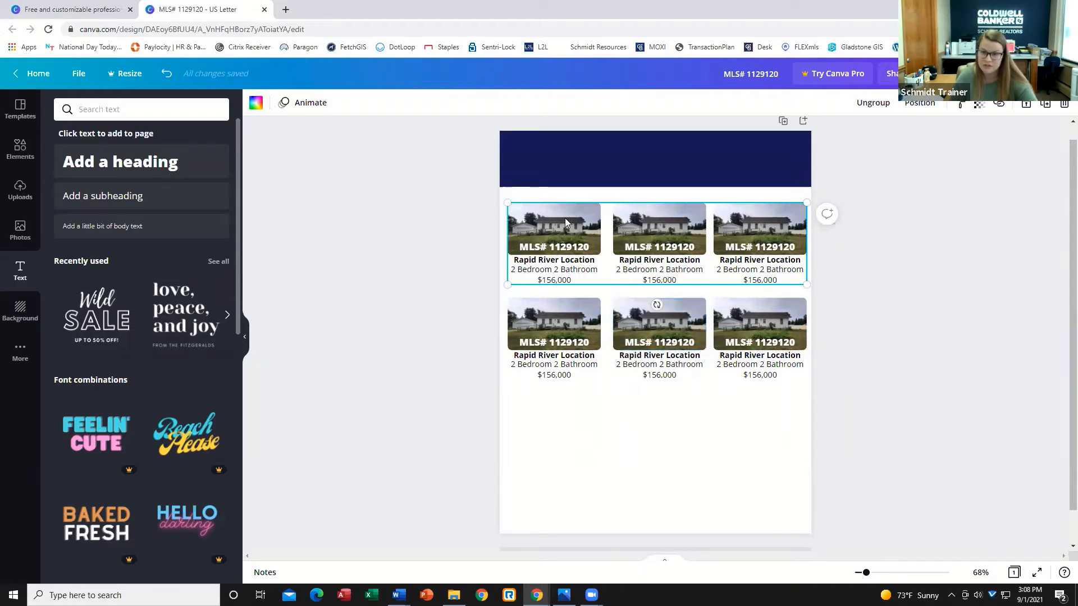
pyautogui.click(920, 103)
pyautogui.click(873, 205)
pyautogui.click(936, 346)
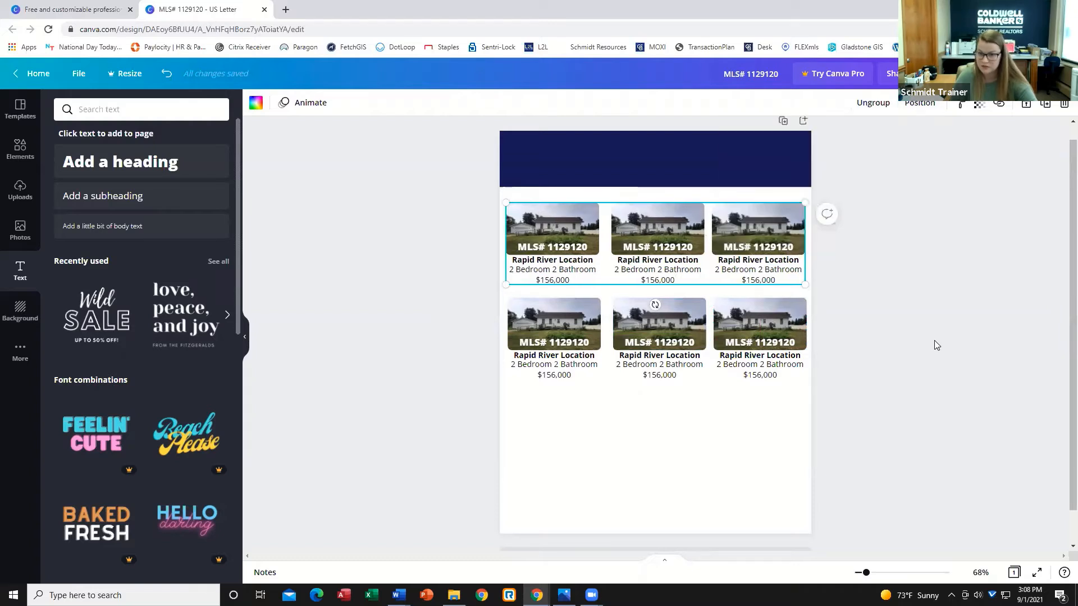
pyautogui.click(937, 345)
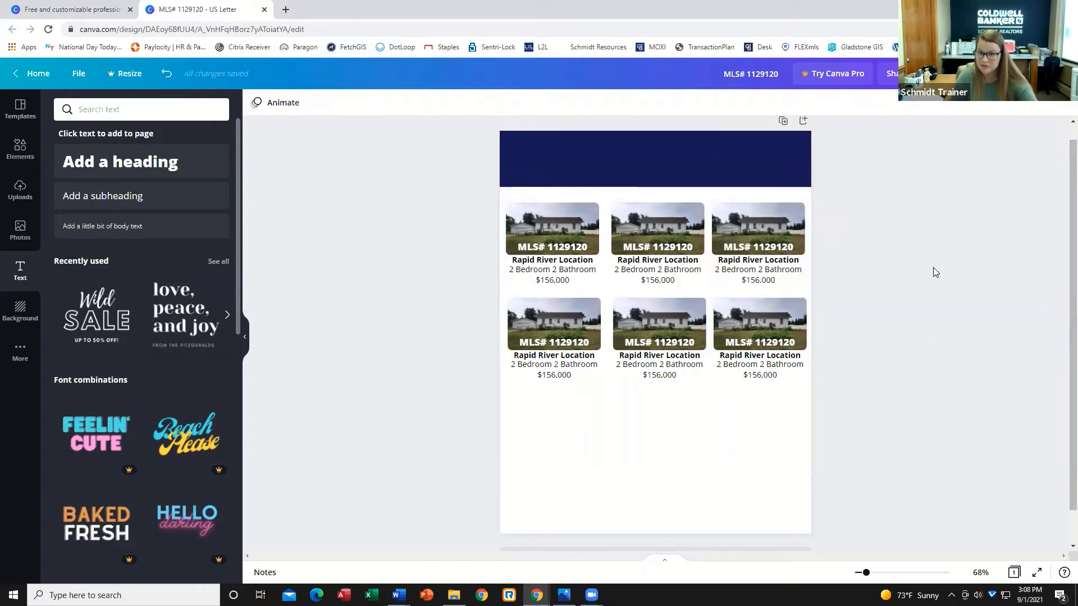
# Place two labeled house photos in a third row, one under the left listing and one under the right.
pyautogui.click(592, 457)
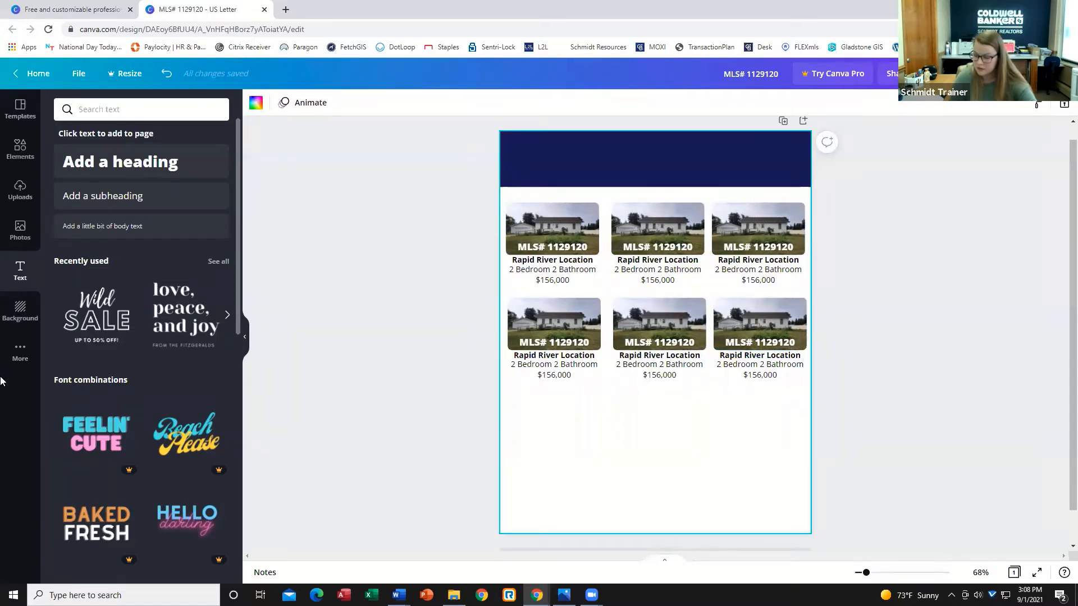
pyautogui.moveTo(454, 318); pyautogui.dragTo(560, 341)
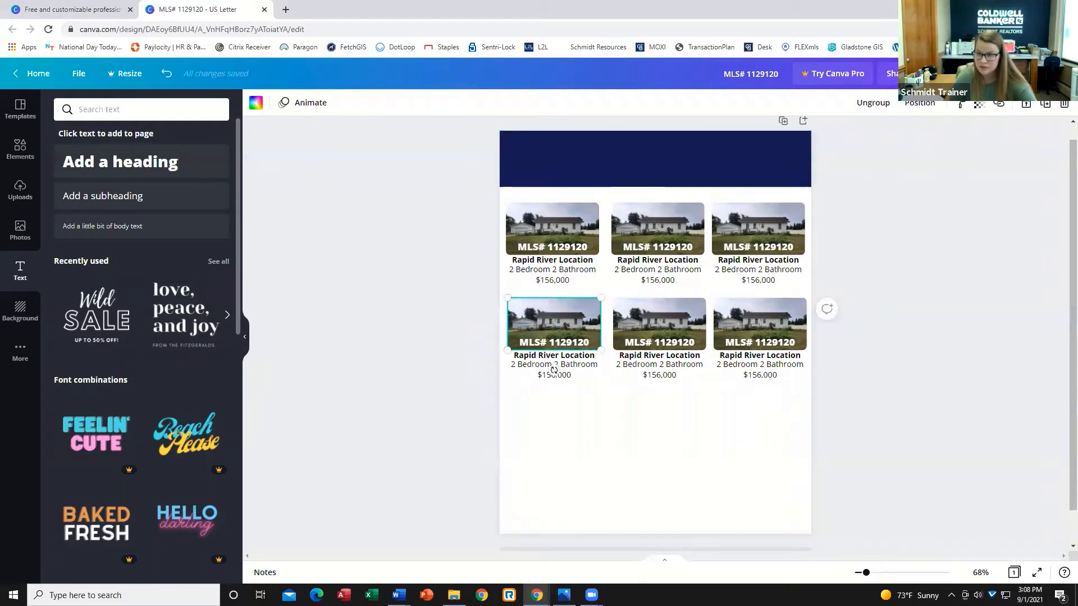
pyautogui.moveTo(565, 324); pyautogui.dragTo(573, 450)
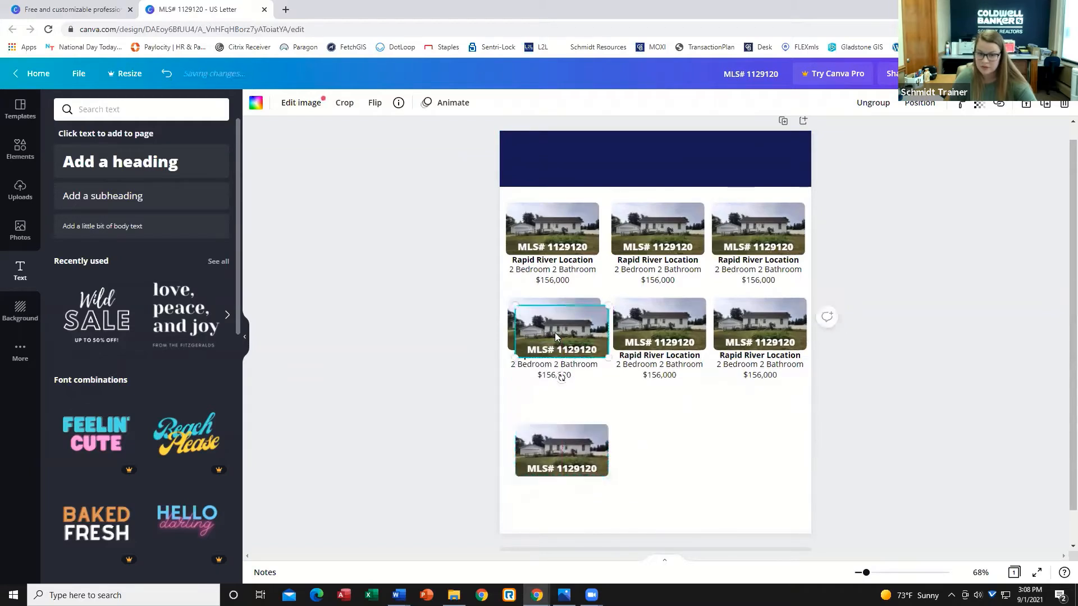
pyautogui.moveTo(555, 333); pyautogui.dragTo(754, 435)
pyautogui.click(938, 437)
pyautogui.moveTo(548, 448); pyautogui.dragTo(544, 429)
pyautogui.click(984, 373)
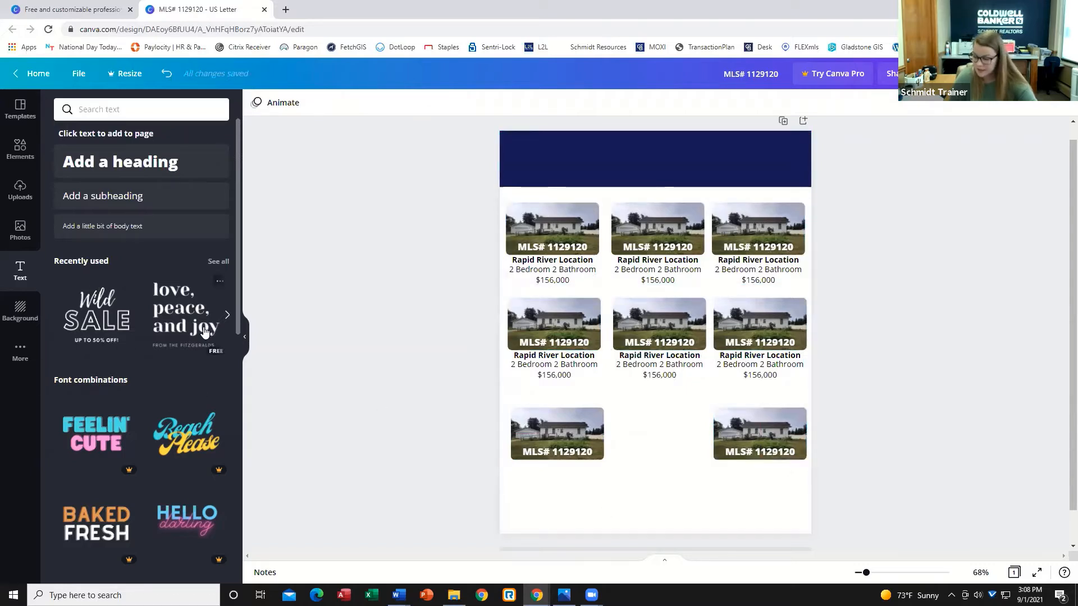
# Nudge the two third-row photos upward so they sit level beneath the second row.
pyautogui.click(555, 448)
pyautogui.press('Up')
pyautogui.press('Up')
pyautogui.click(790, 450)
pyautogui.press('Up')
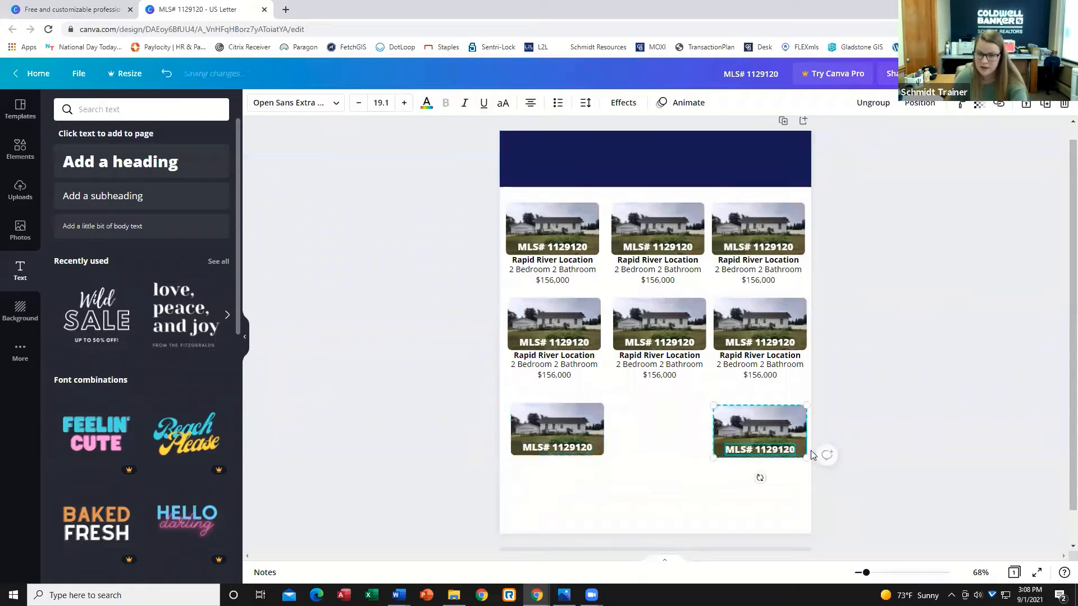
pyautogui.press('Up')
pyautogui.press('Up')
pyautogui.press('Up')
pyautogui.press('Up')
pyautogui.press('Up')
pyautogui.press('Up')
pyautogui.press('Up')
pyautogui.press('Up')
pyautogui.press('Up')
pyautogui.press('Up')
pyautogui.press('Up')
pyautogui.press('Up')
pyautogui.press('Up')
pyautogui.press('Up')
pyautogui.press('Up')
pyautogui.press('Up')
pyautogui.click(918, 449)
pyautogui.click(548, 418)
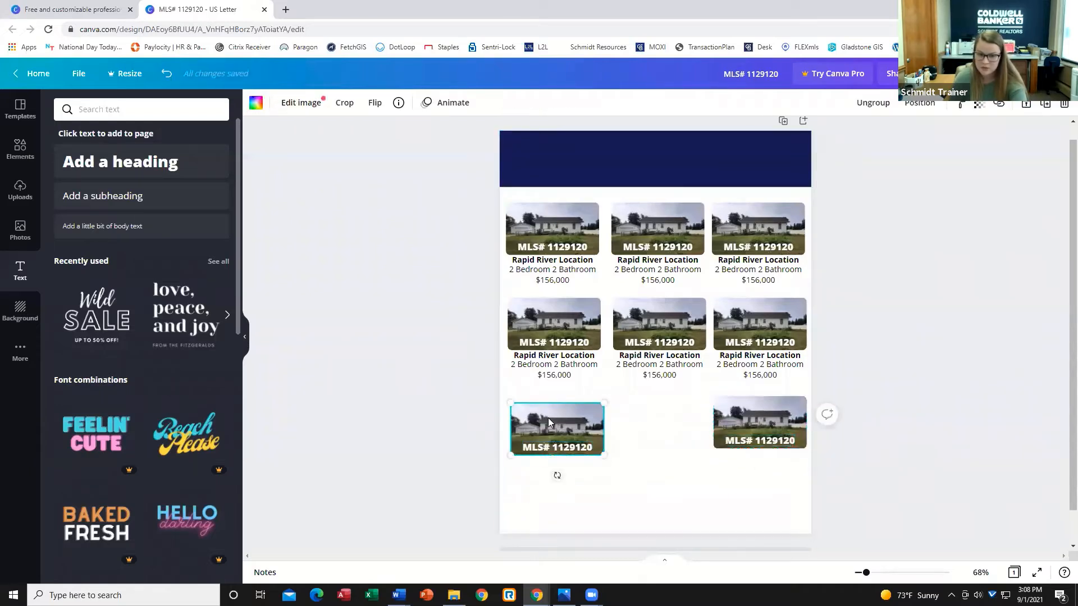
pyautogui.press('Up')
pyautogui.press('Up')
pyautogui.press('Up')
pyautogui.press('Up')
pyautogui.press('Up')
pyautogui.press('Up')
pyautogui.press('Up')
pyautogui.press('Up')
pyautogui.press('Up')
pyautogui.press('Up')
pyautogui.press('Up')
pyautogui.press('Up')
pyautogui.click(896, 444)
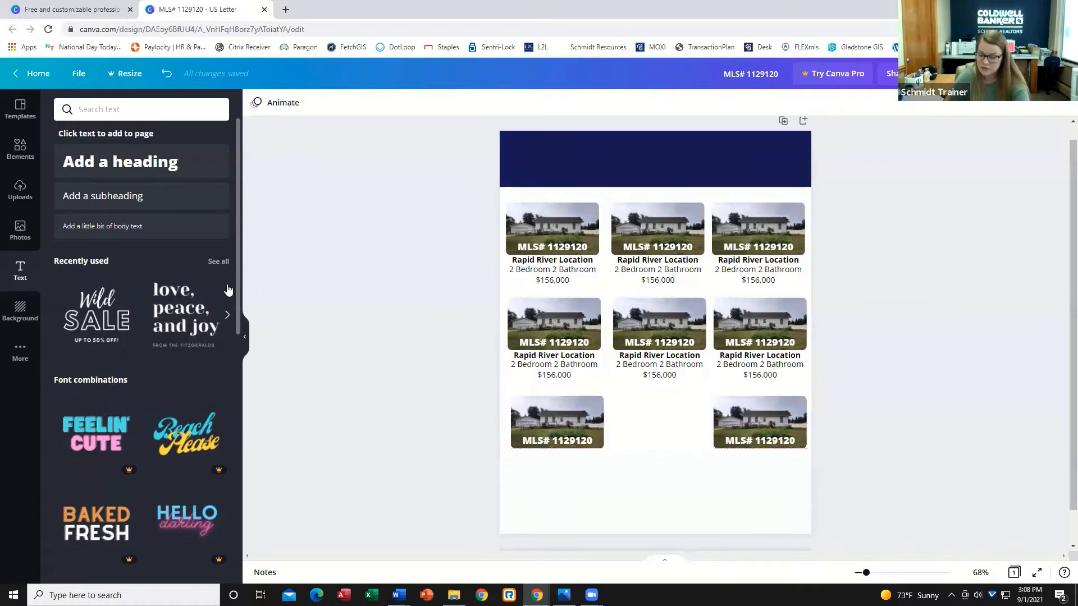
# Search the Elements library for "frame".
pyautogui.click(20, 146)
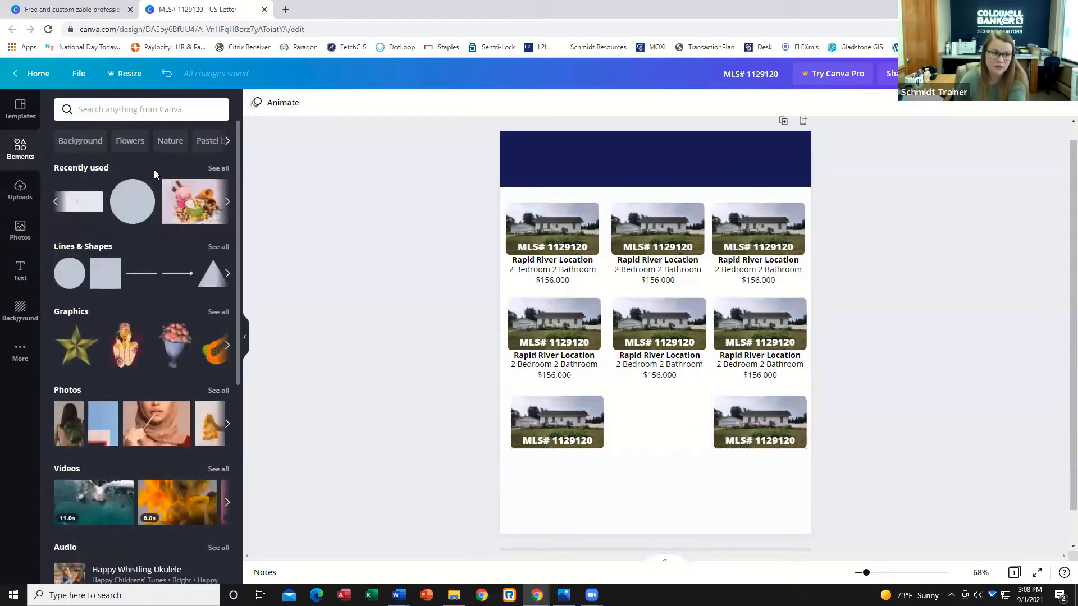
pyautogui.scroll(-5, 97, 229)
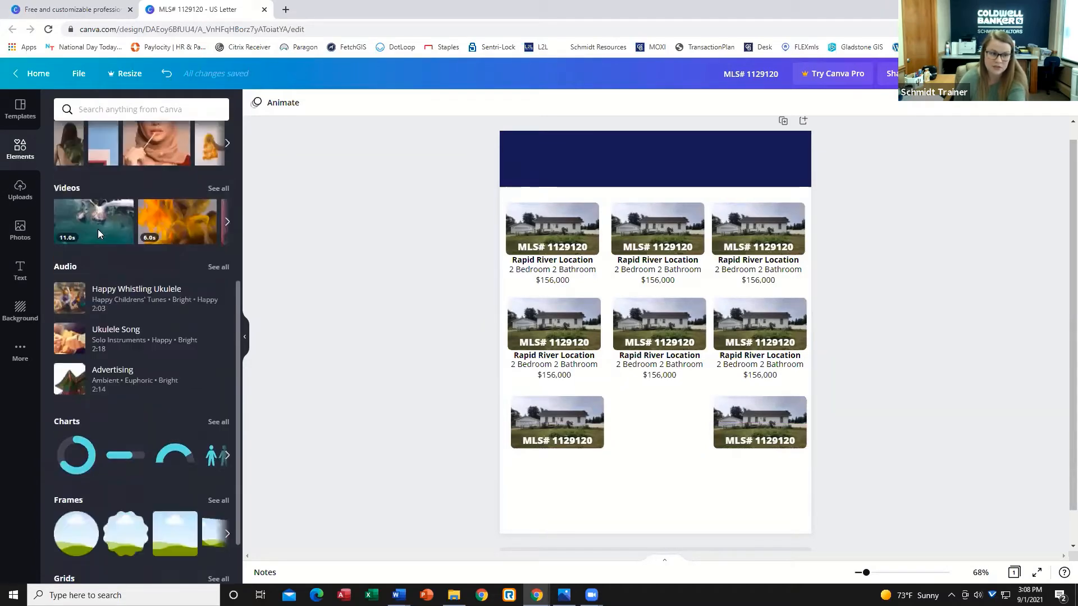
pyautogui.scroll(5, 98, 229)
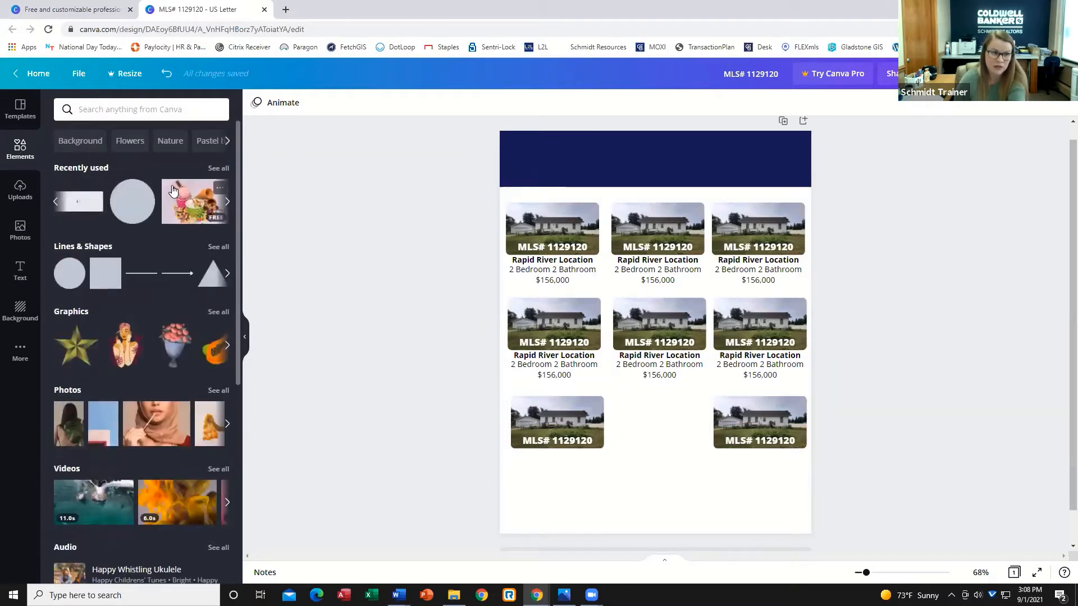
pyautogui.click(149, 112)
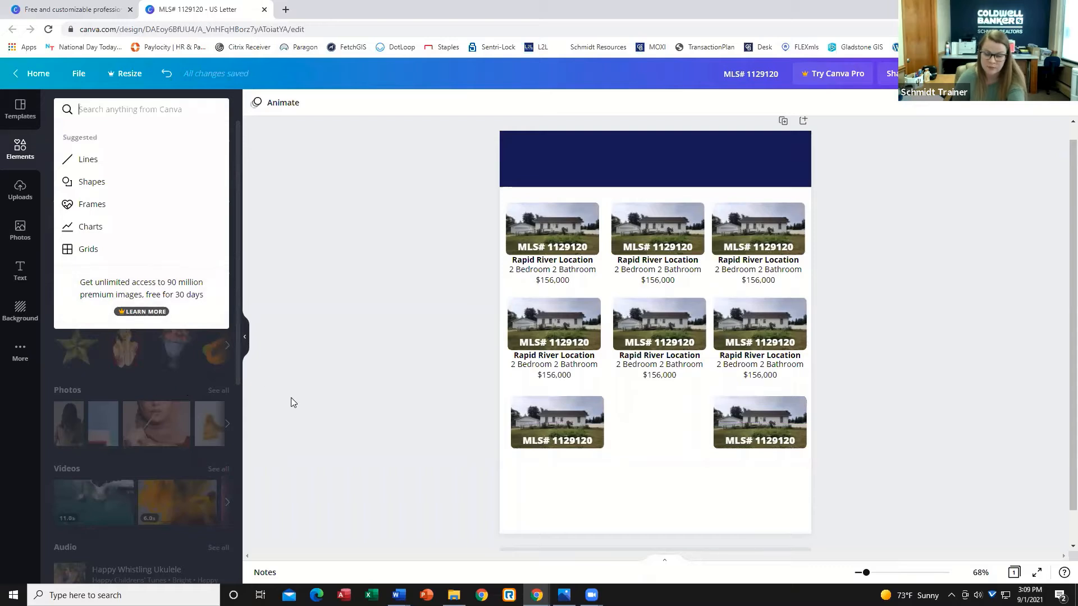
pyautogui.click(409, 280)
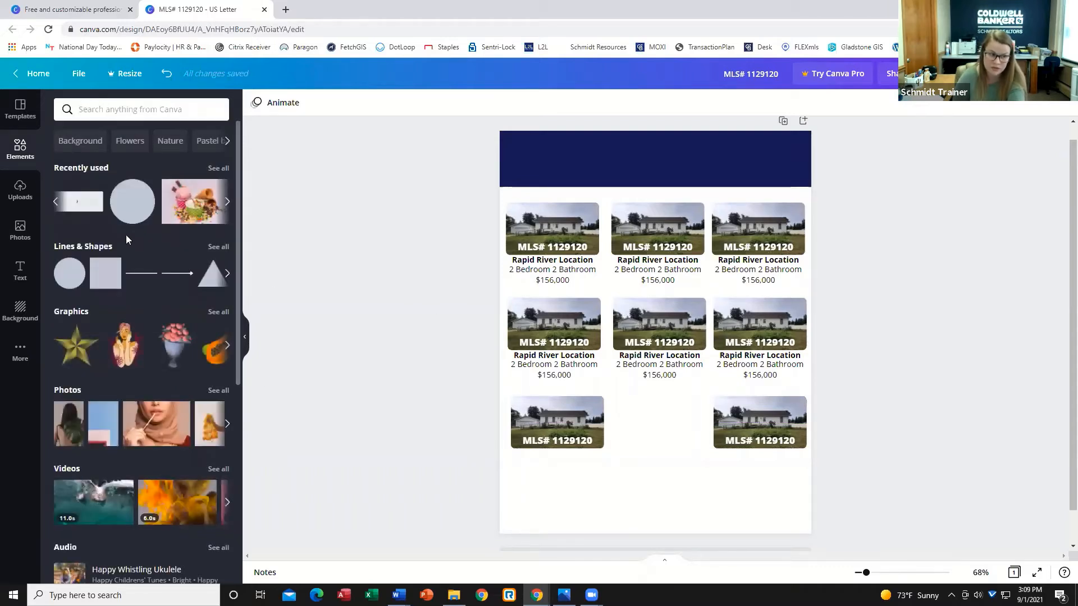
pyautogui.click(97, 111)
pyautogui.write('frame')
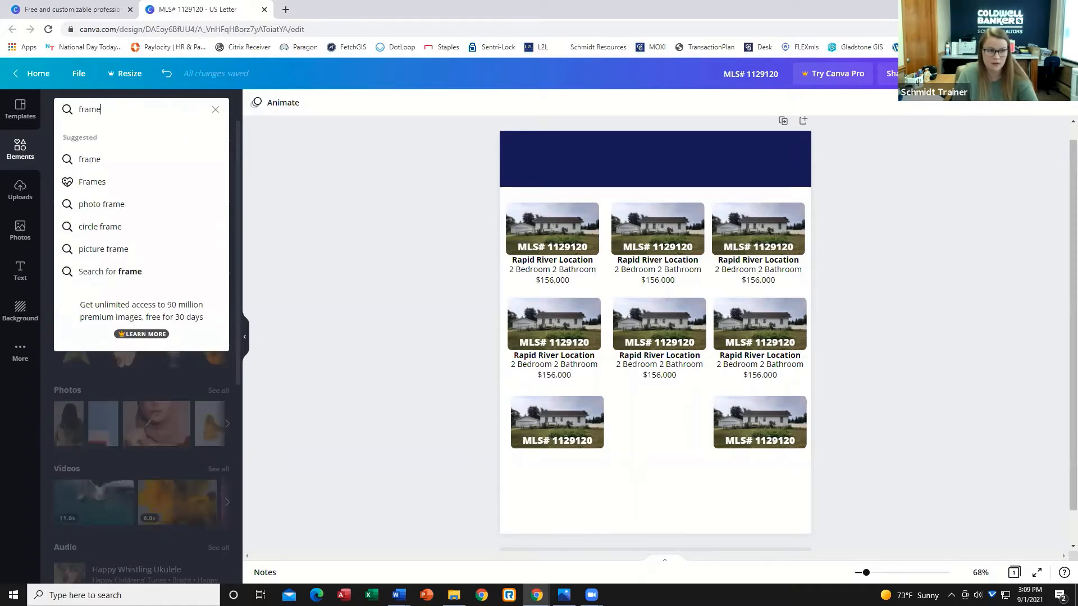
pyautogui.press('Return')
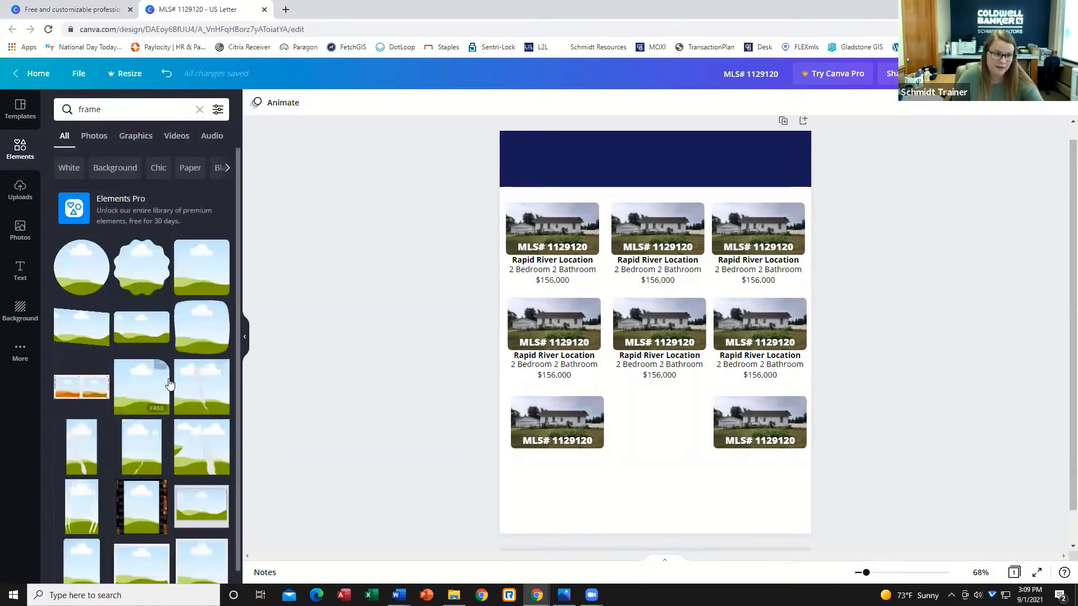
# Clear the search, switch to Graphics results, and add a thin rectangular frame graphic to the page.
pyautogui.doubleClick(154, 107)
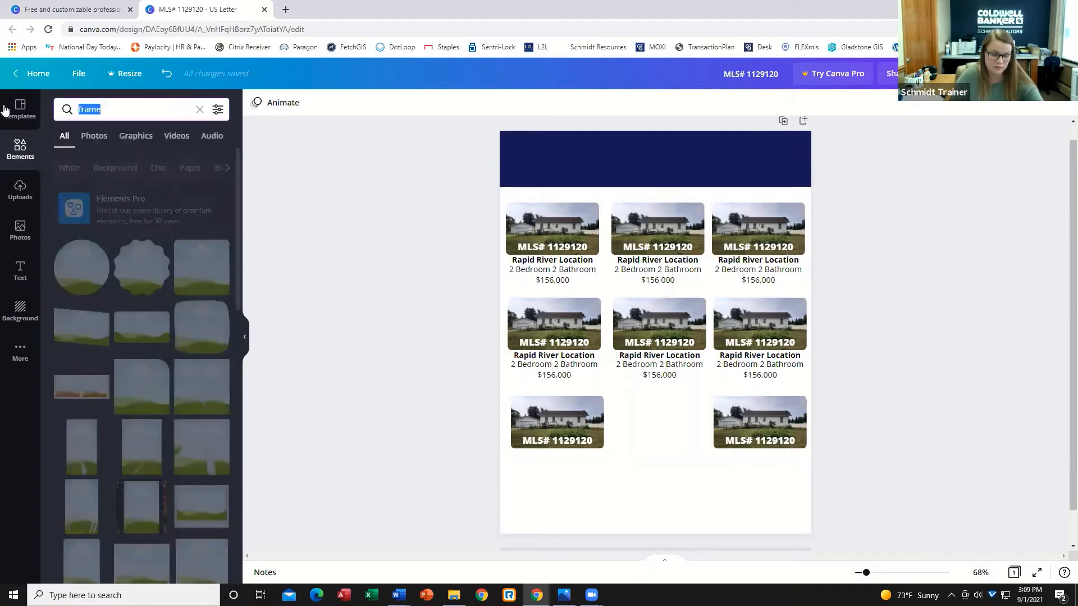
pyautogui.press('BackSpace')
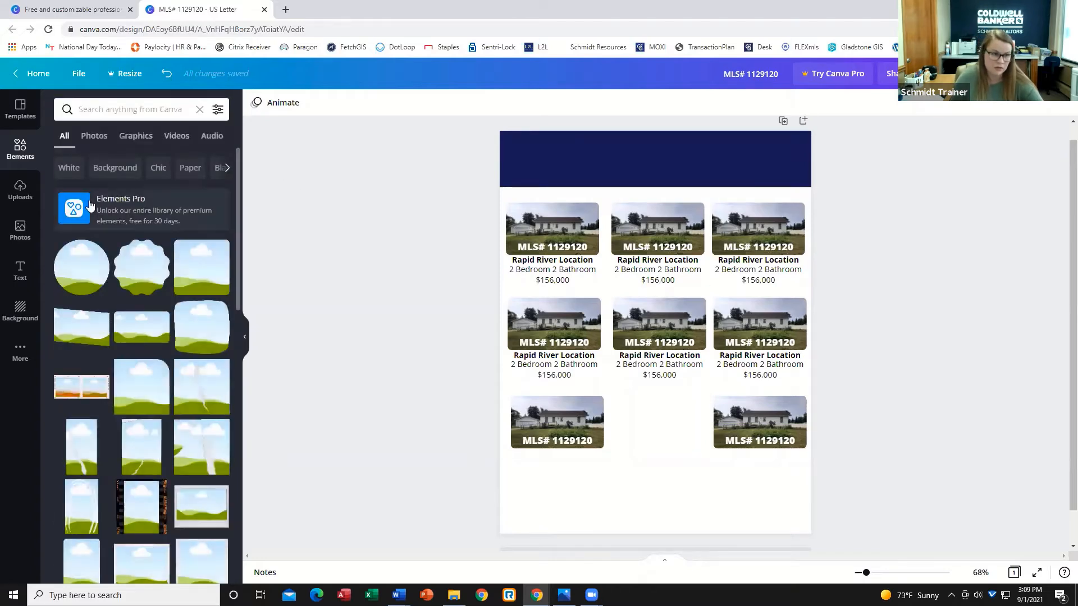
pyautogui.click(136, 136)
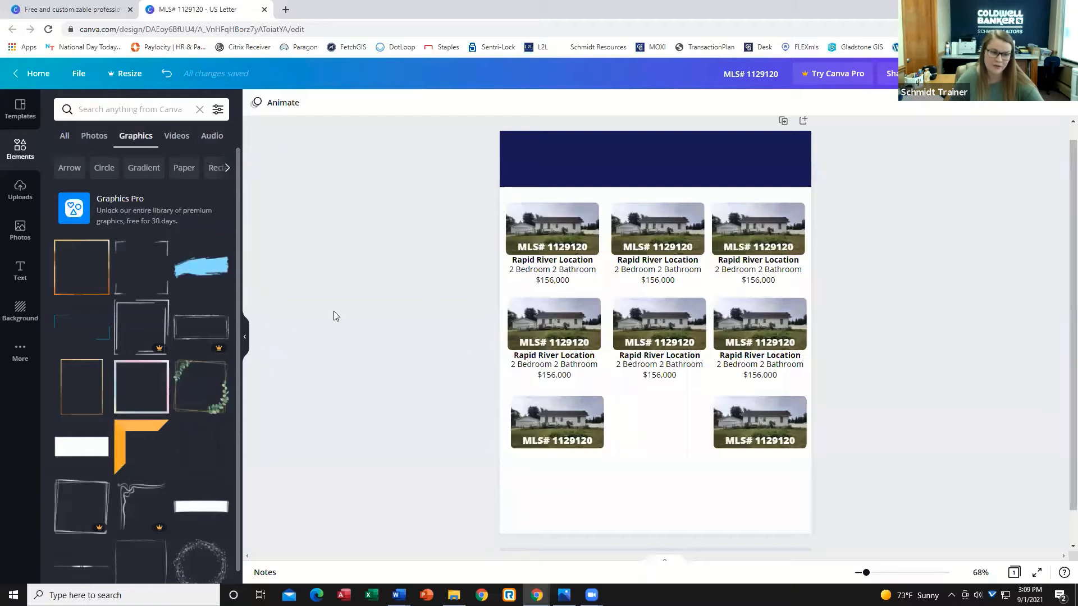
pyautogui.scroll(-3, 211, 474)
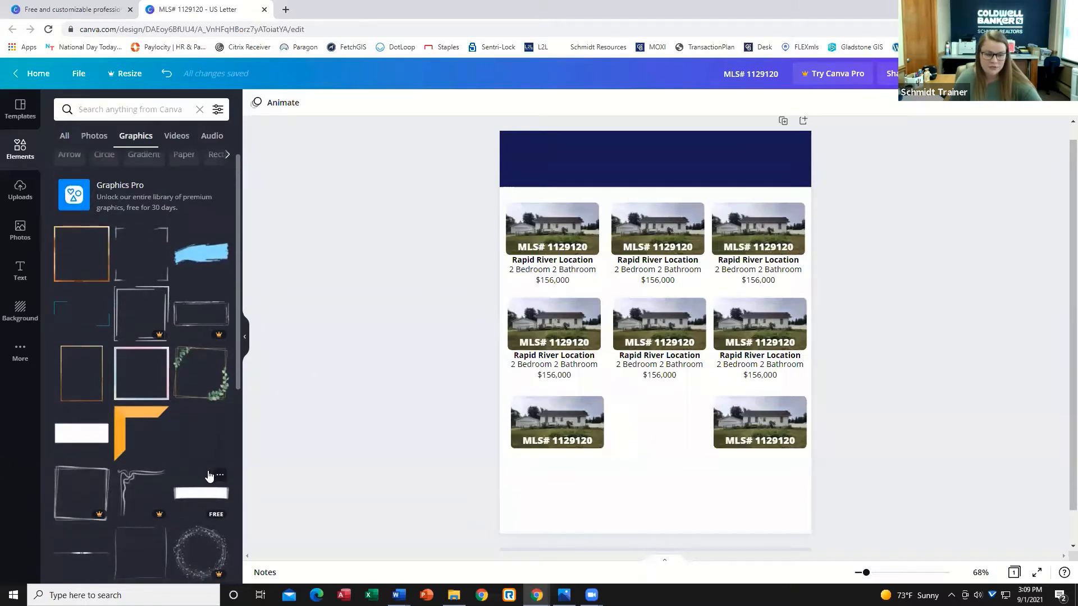
pyautogui.scroll(-1, 251, 486)
pyautogui.scroll(2, 251, 486)
pyautogui.scroll(3, 154, 471)
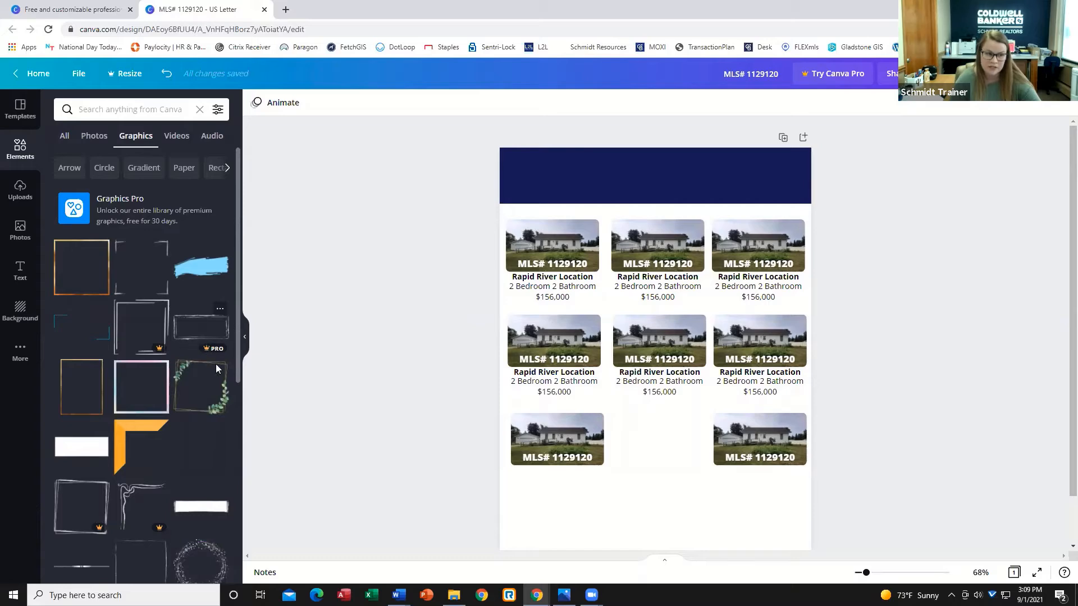
pyautogui.scroll(-2, 383, 409)
pyautogui.scroll(-6, 163, 416)
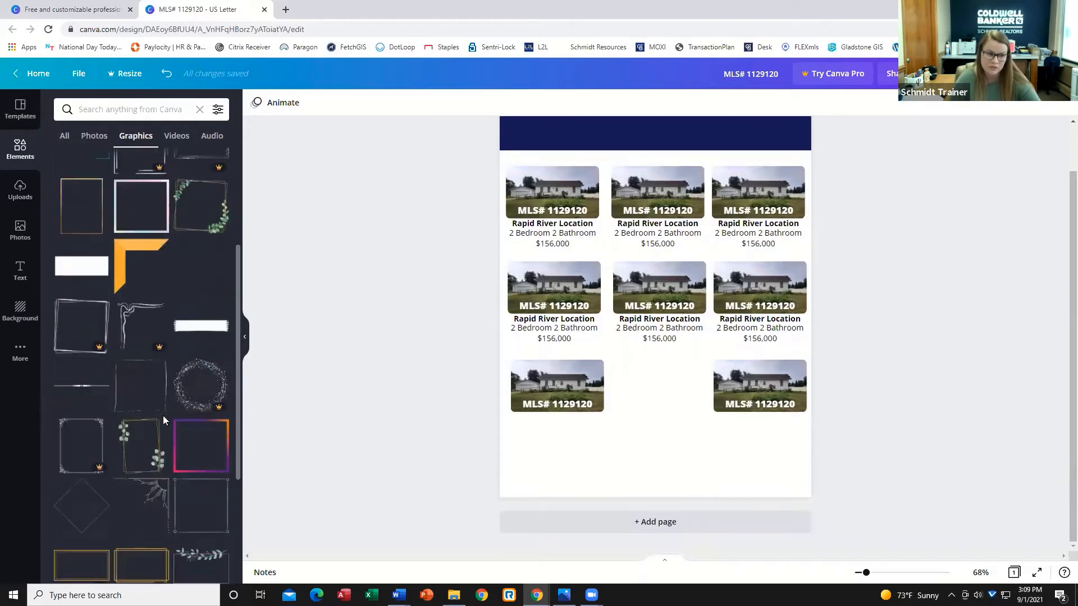
pyautogui.scroll(-6, 120, 362)
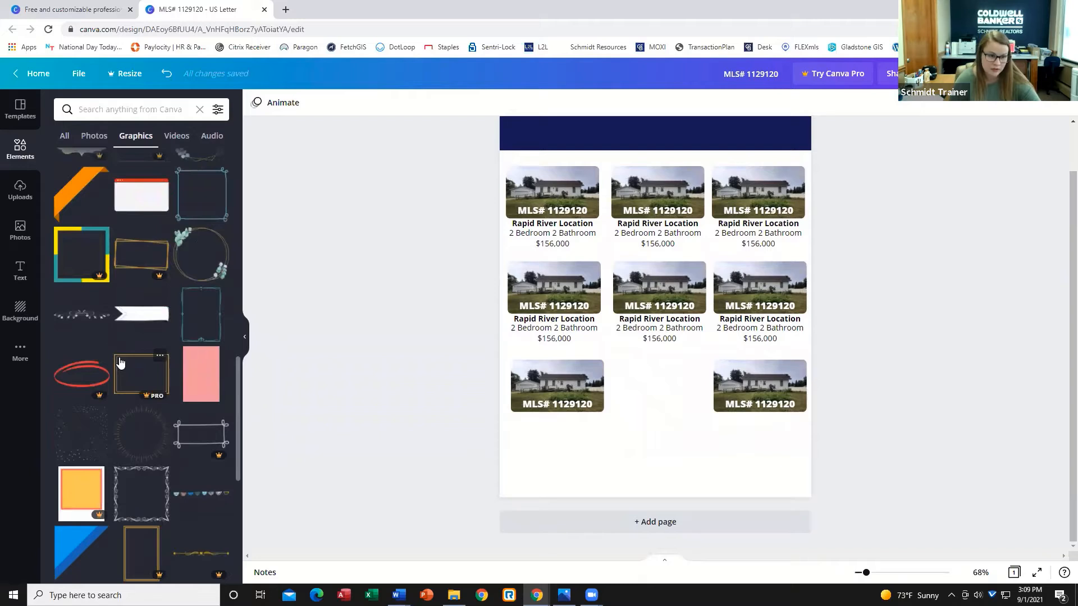
pyautogui.click(204, 324)
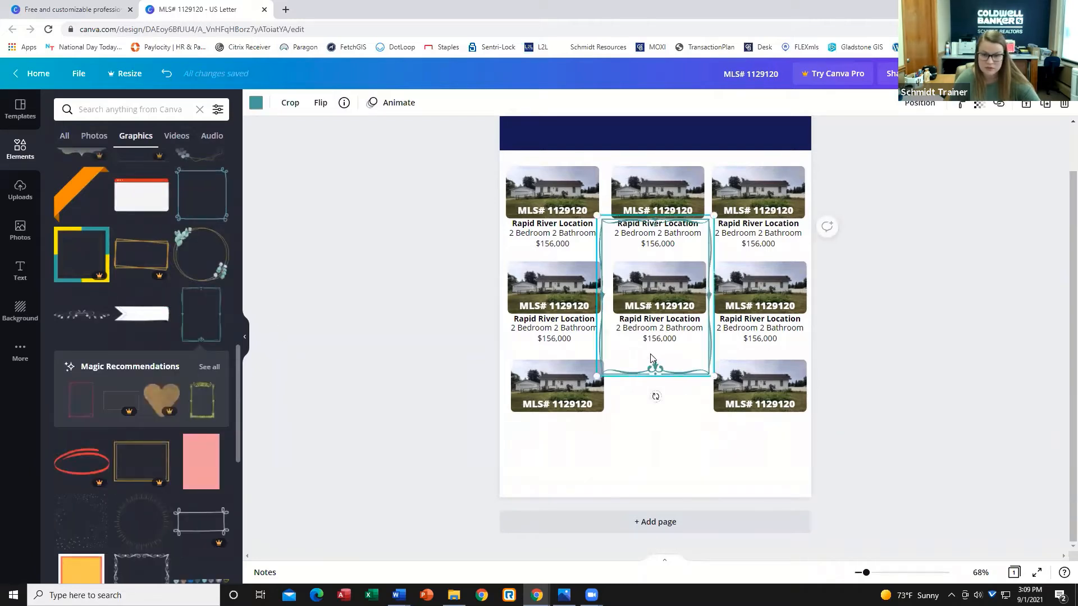
# Resize the thin rectangular frame to fit the empty middle slot of the third row.
pyautogui.moveTo(650, 444); pyautogui.dragTo(656, 492)
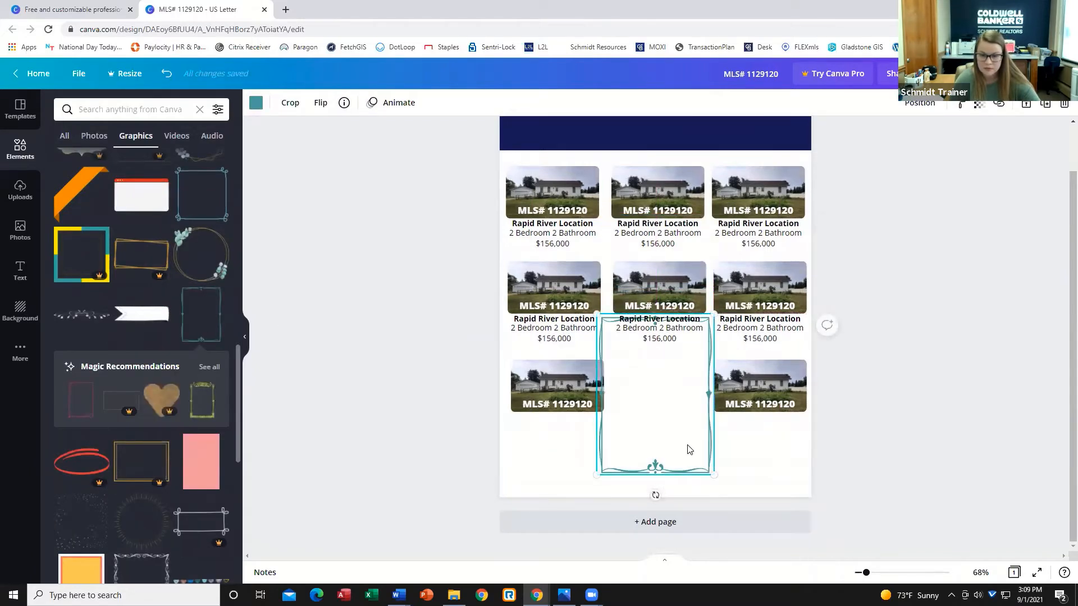
pyautogui.moveTo(687, 458); pyautogui.dragTo(675, 434)
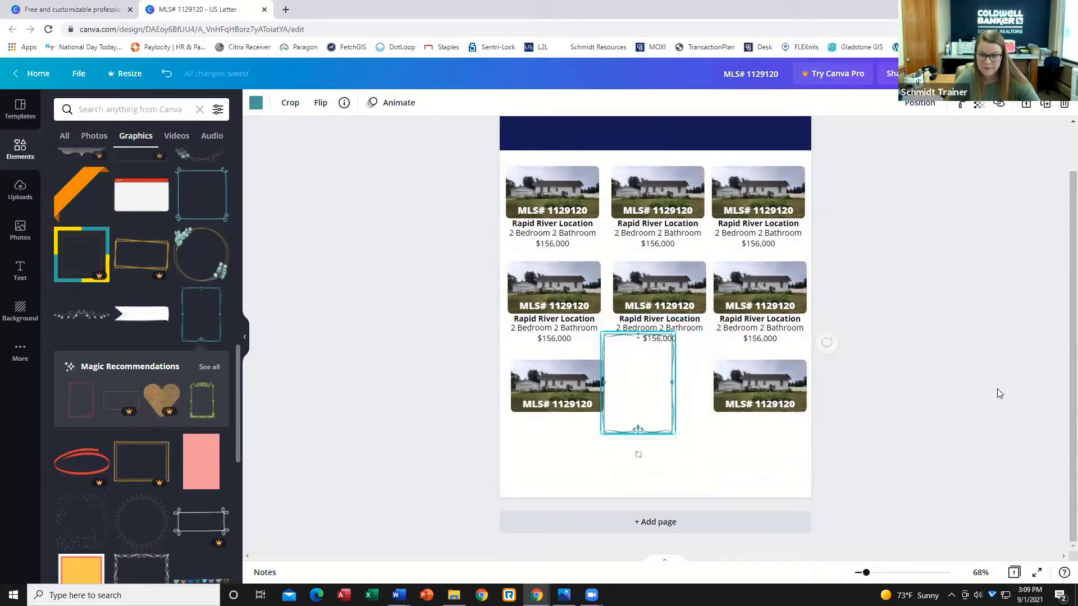
pyautogui.click(637, 452)
pyautogui.moveTo(641, 394); pyautogui.dragTo(654, 417)
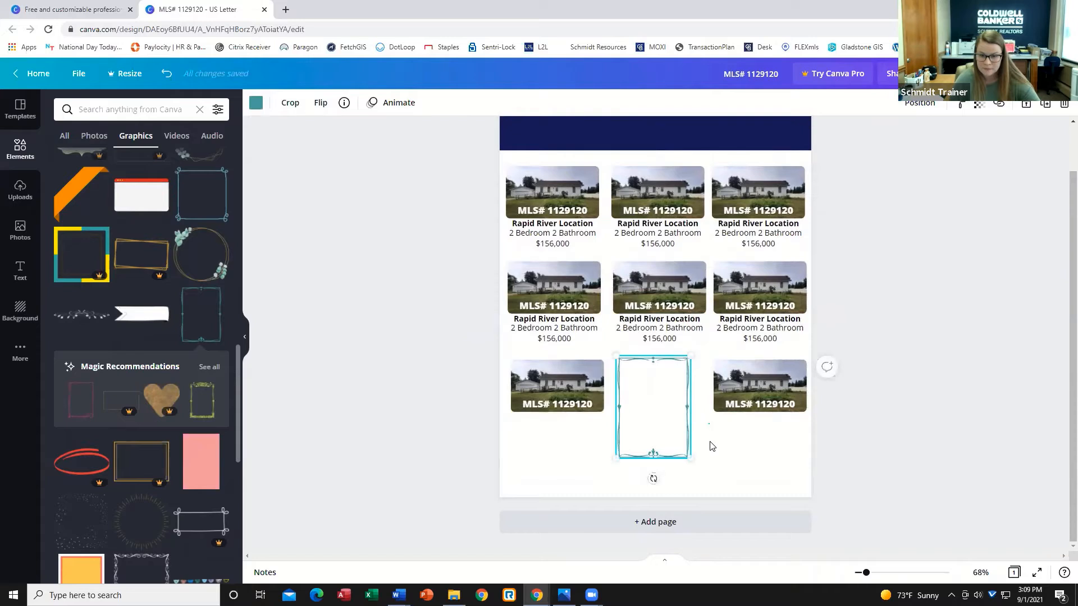
pyautogui.click(698, 405)
pyautogui.click(676, 414)
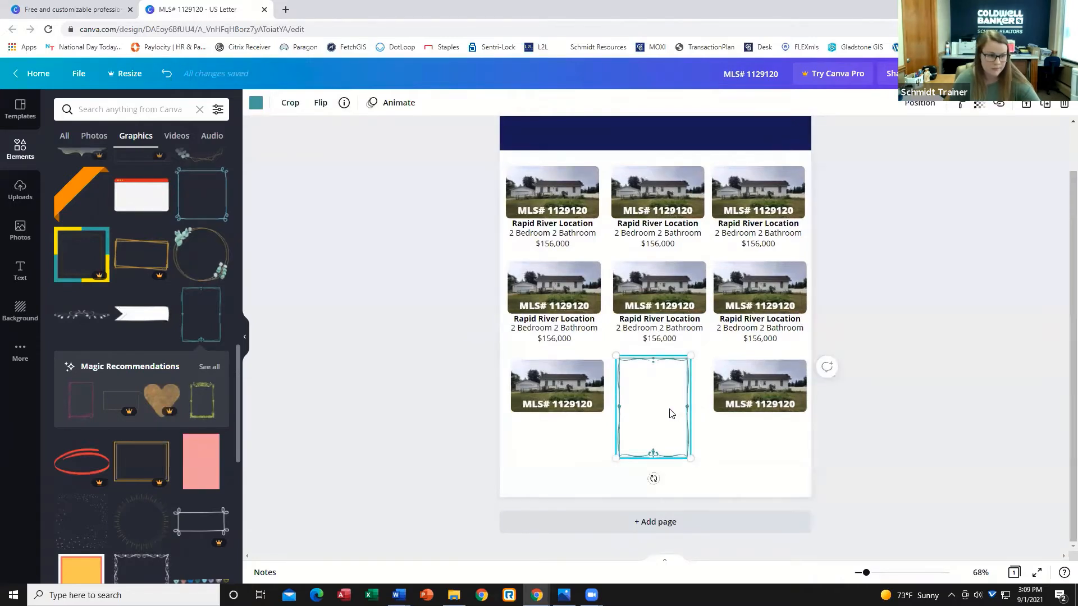
pyautogui.moveTo(675, 406); pyautogui.dragTo(674, 411)
pyautogui.moveTo(706, 466); pyautogui.dragTo(738, 412)
pyautogui.moveTo(870, 438); pyautogui.dragTo(828, 385)
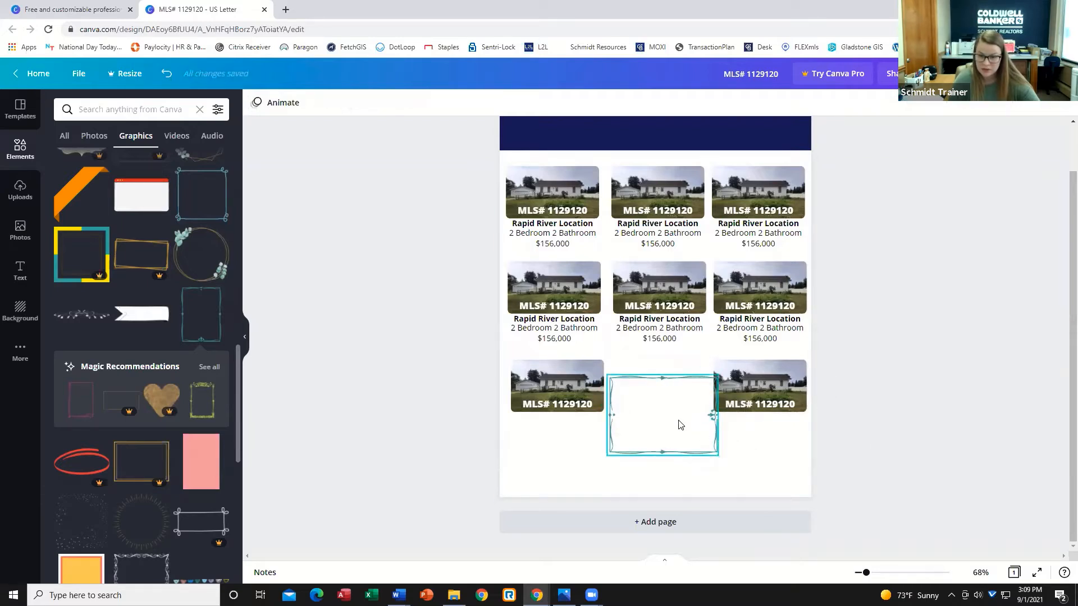
# Nudge the rectangular frame so it sits centred between the two third-row photos.
pyautogui.moveTo(678, 422); pyautogui.dragTo(672, 399)
pyautogui.click(688, 430)
pyautogui.click(684, 415)
pyautogui.press('Right')
pyautogui.press('Right')
pyautogui.press('Right')
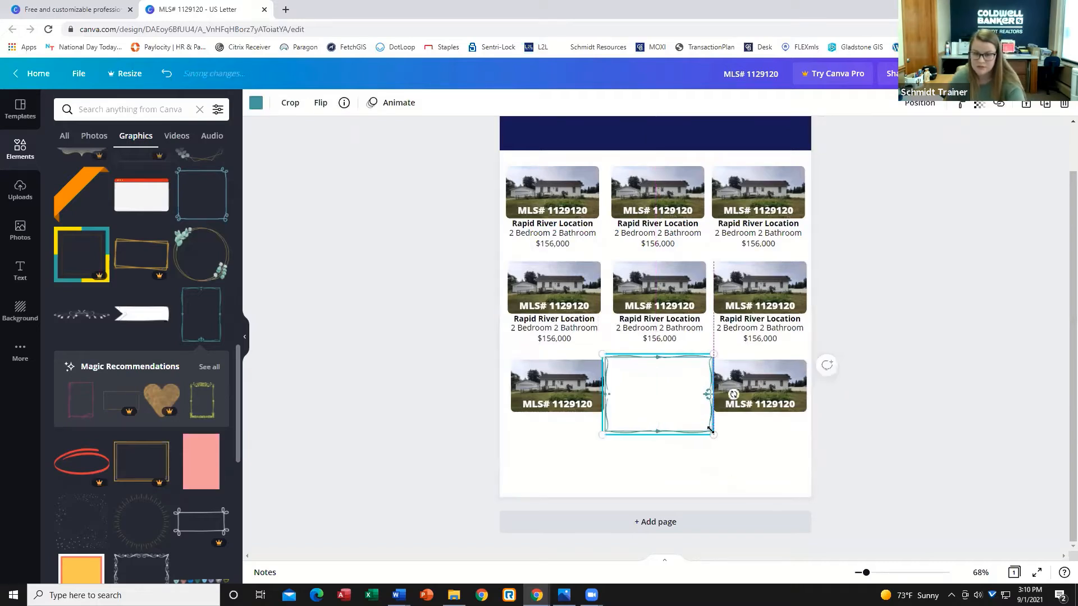
pyautogui.click(842, 479)
pyautogui.click(631, 397)
pyautogui.press('Left')
pyautogui.click(849, 480)
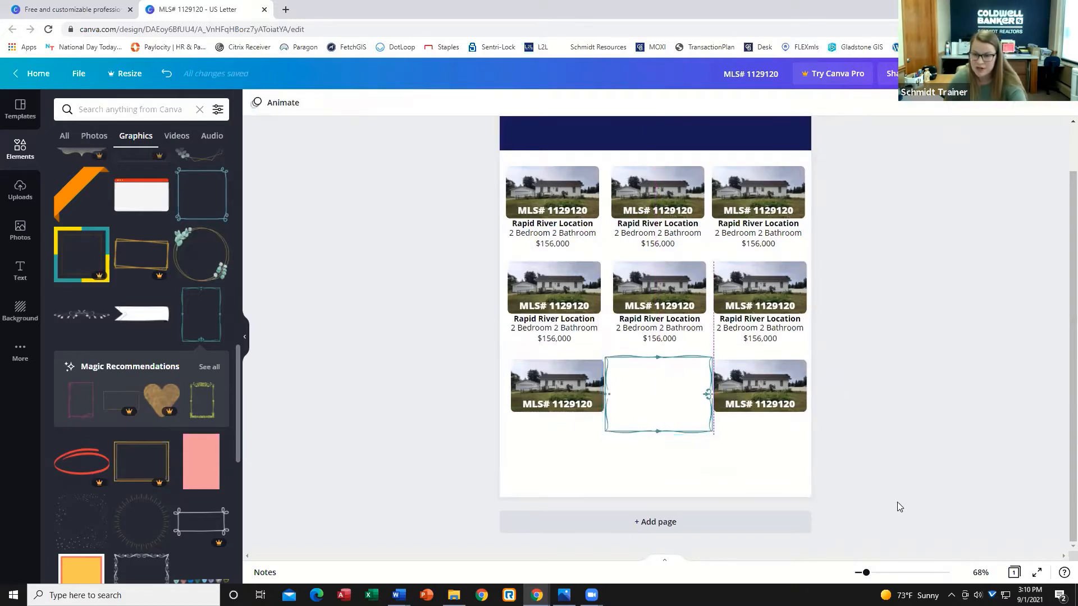
# Add a square frame graphic from the Graphics results to the page and enlarge it.
pyautogui.scroll(-5, 81, 351)
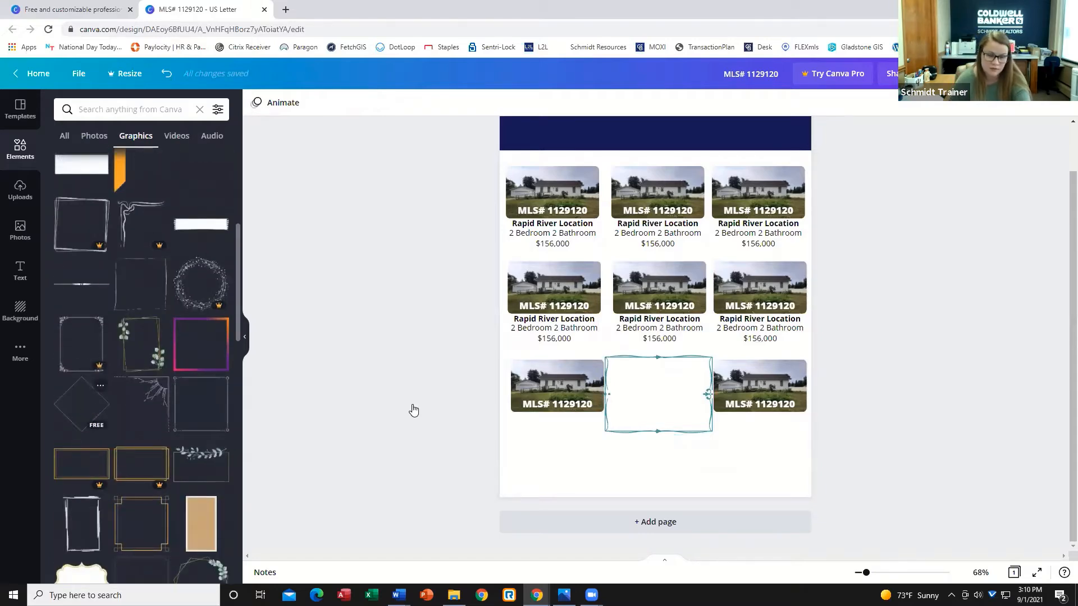
pyautogui.moveTo(668, 338); pyautogui.dragTo(606, 459)
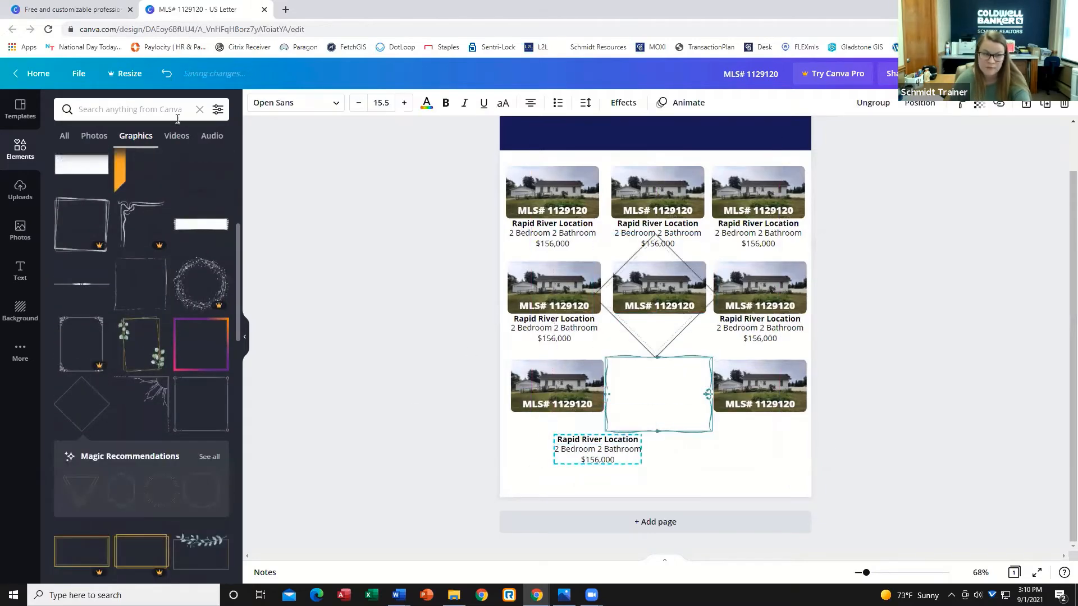
pyautogui.click(166, 73)
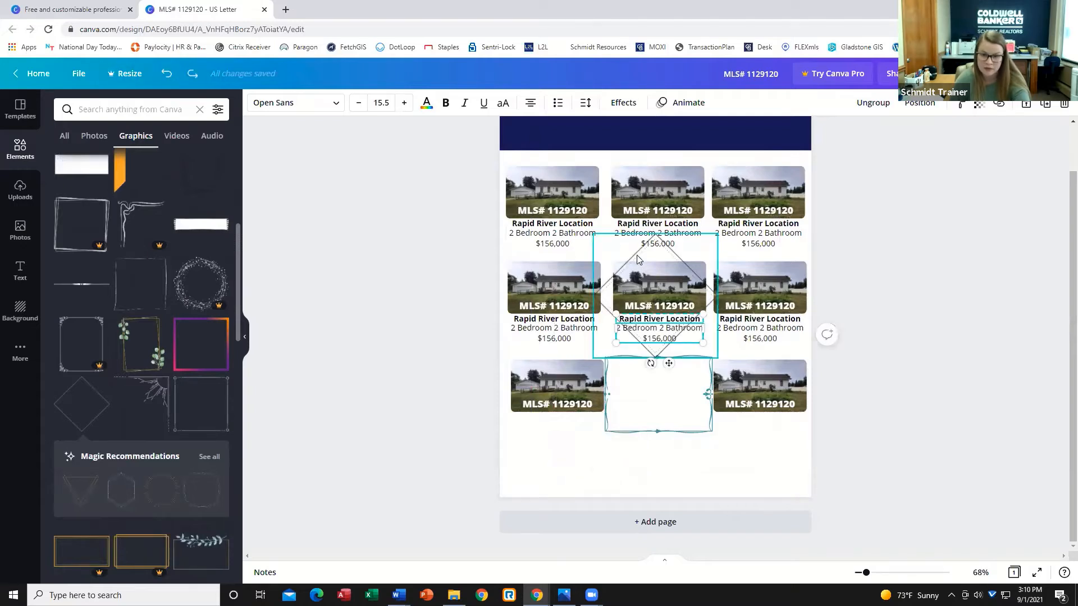
pyautogui.moveTo(639, 260); pyautogui.dragTo(556, 346)
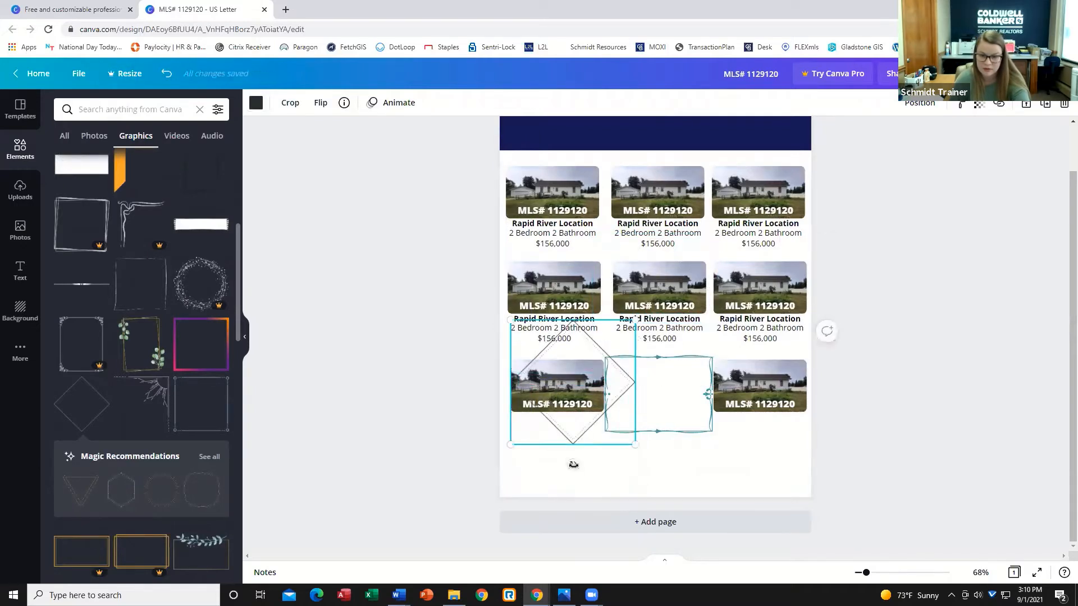
pyautogui.moveTo(573, 464); pyautogui.dragTo(515, 438)
# Delete the thin rectangular frame and move the new square frame into the third row's middle slot.
pyautogui.click(691, 423)
pyautogui.press('Delete')
pyautogui.click(663, 391)
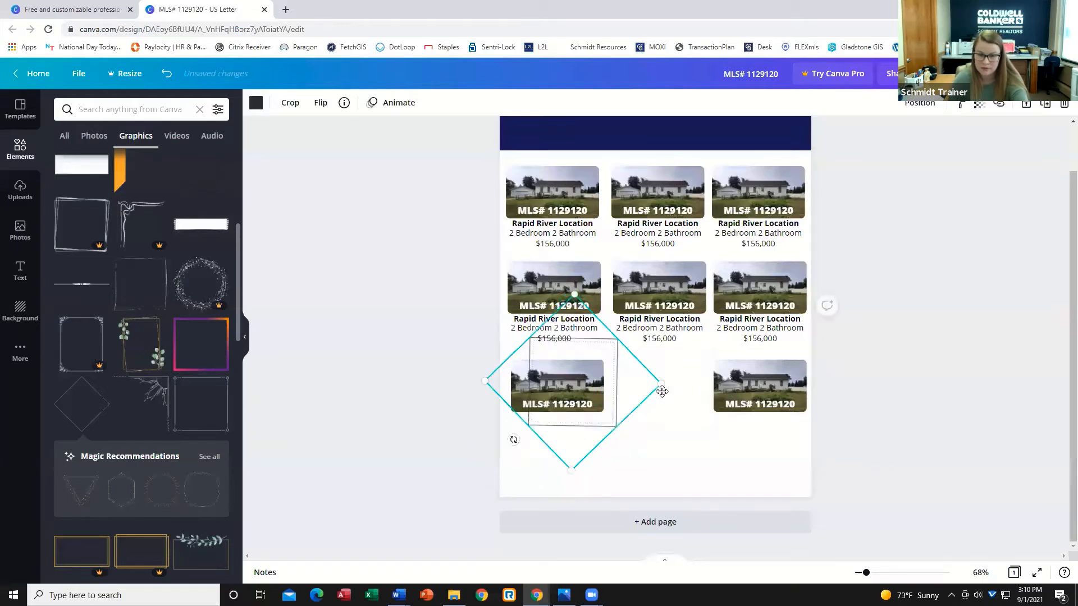
pyautogui.moveTo(662, 392); pyautogui.dragTo(687, 398)
pyautogui.click(864, 413)
pyautogui.click(664, 401)
pyautogui.press('Up')
pyautogui.press('Up')
pyautogui.press('Up')
pyautogui.press('Up')
pyautogui.press('Up')
pyautogui.press('Up')
pyautogui.press('Up')
pyautogui.press('Up')
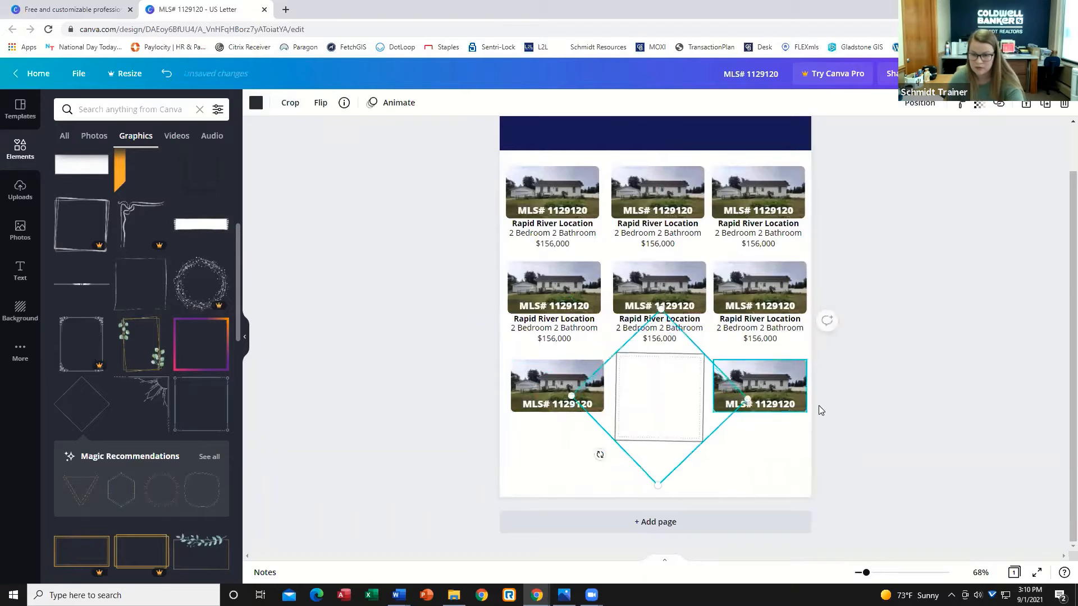
pyautogui.click(907, 394)
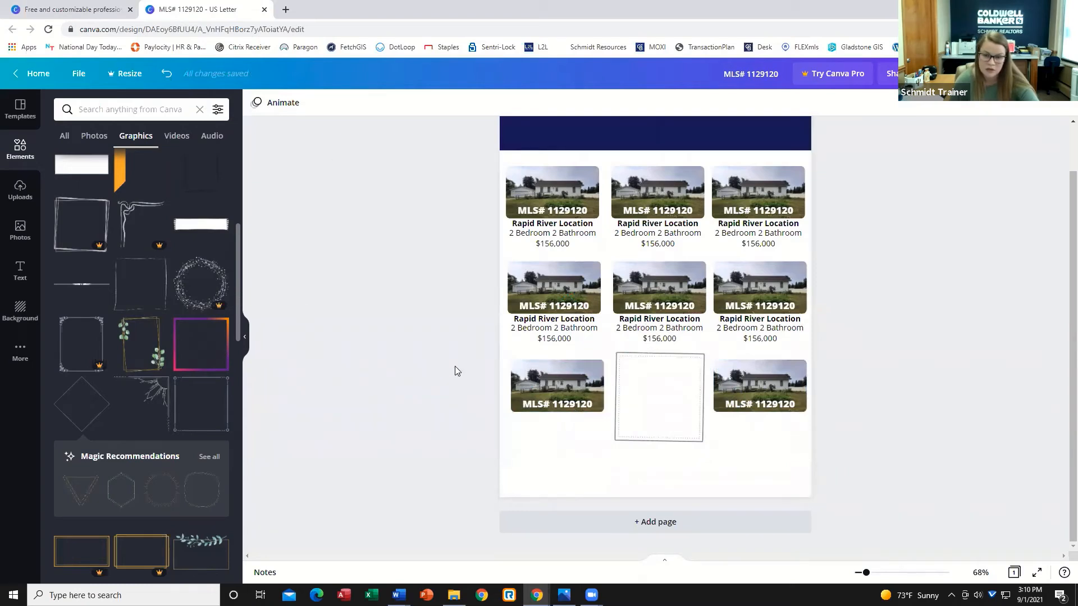
# Lock the square frame in place.
pyautogui.click(677, 401)
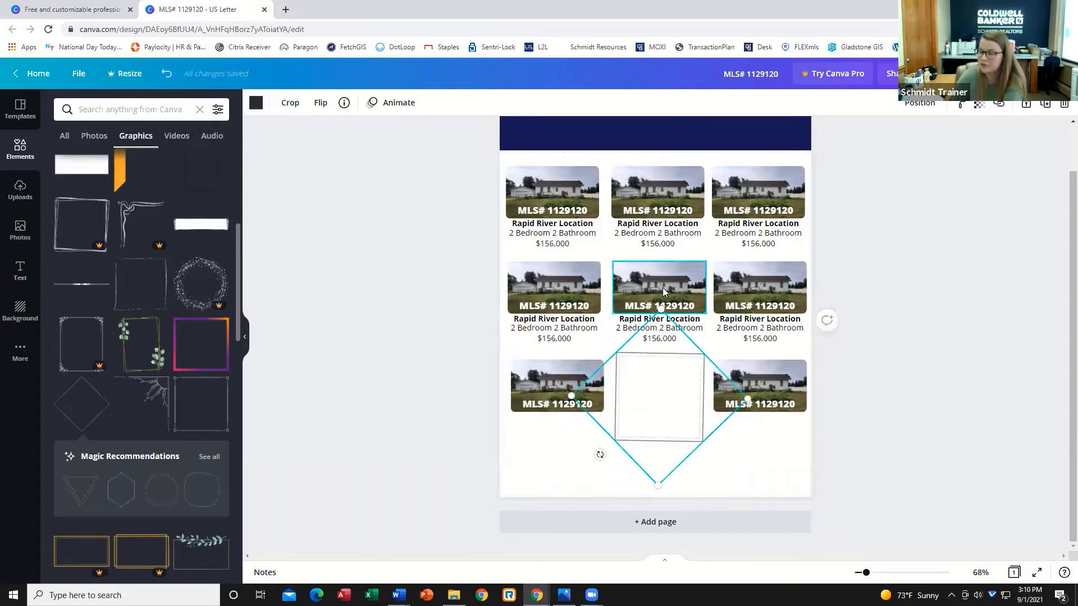
pyautogui.click(1026, 108)
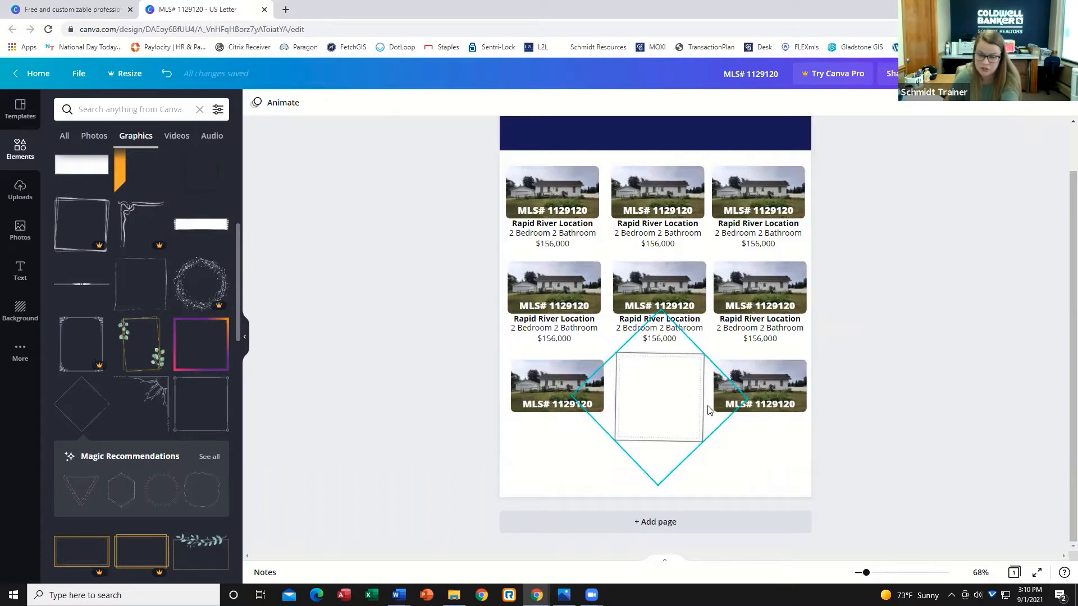
# Add a heading text box and set its font to Bakerie Bold.
pyautogui.click(25, 281)
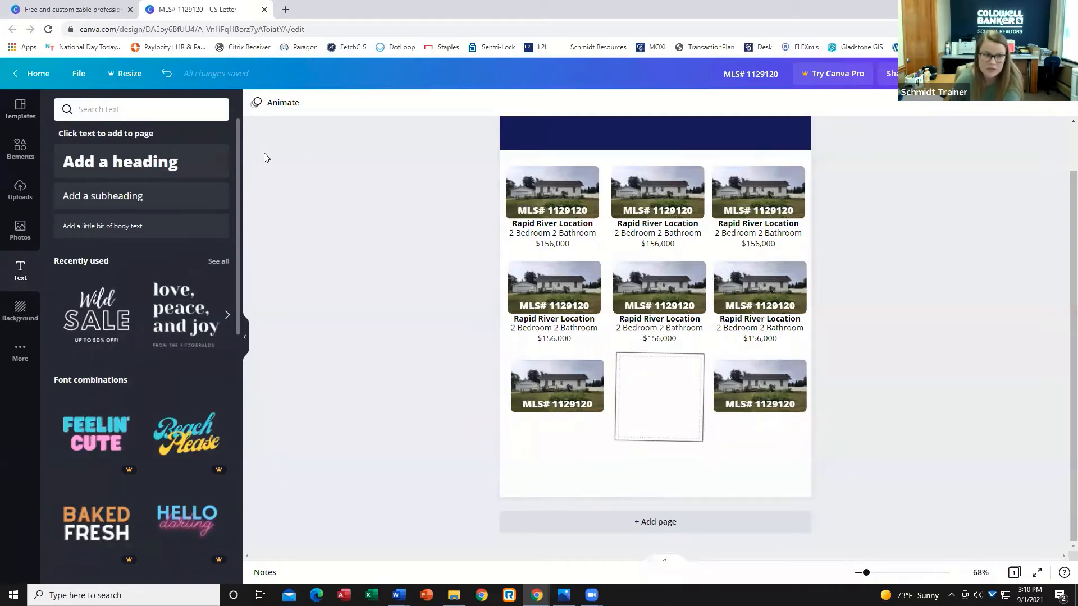
pyautogui.click(162, 170)
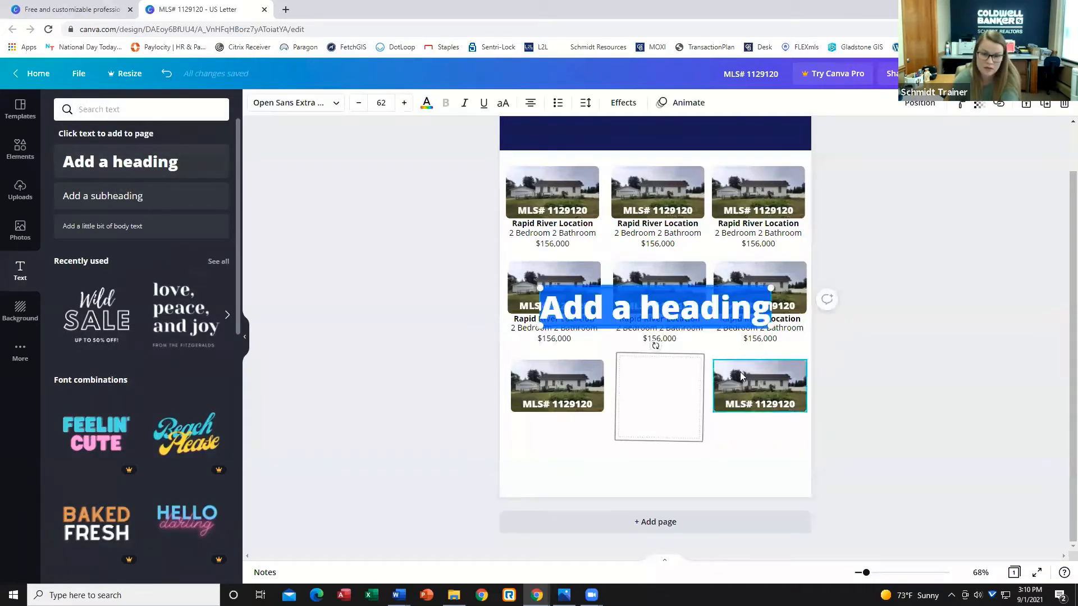
pyautogui.click(339, 104)
pyautogui.scroll(-1, 118, 202)
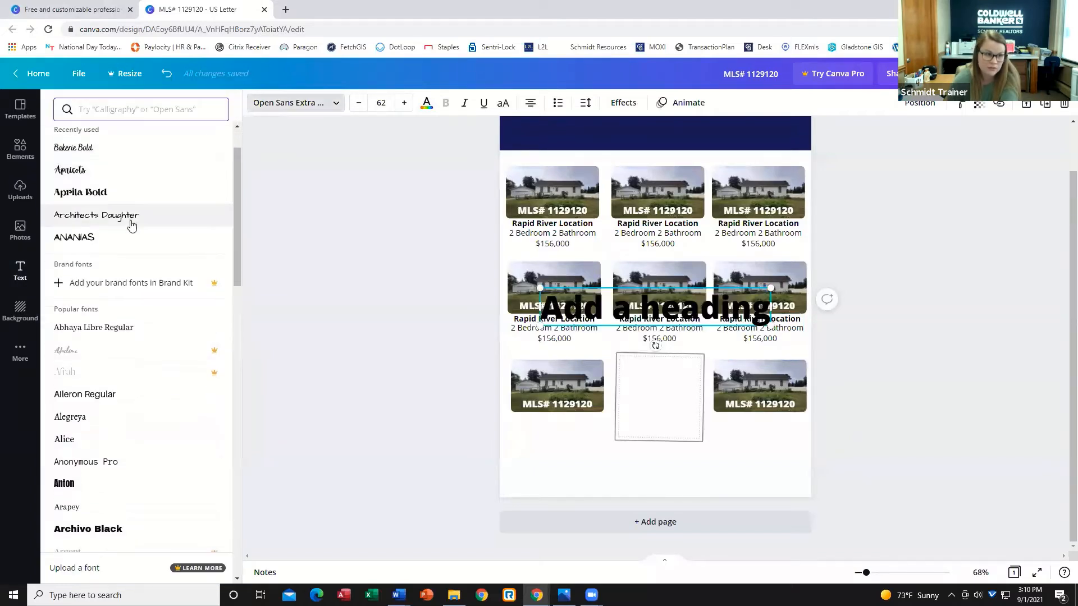
pyautogui.scroll(1, 130, 221)
pyautogui.click(84, 207)
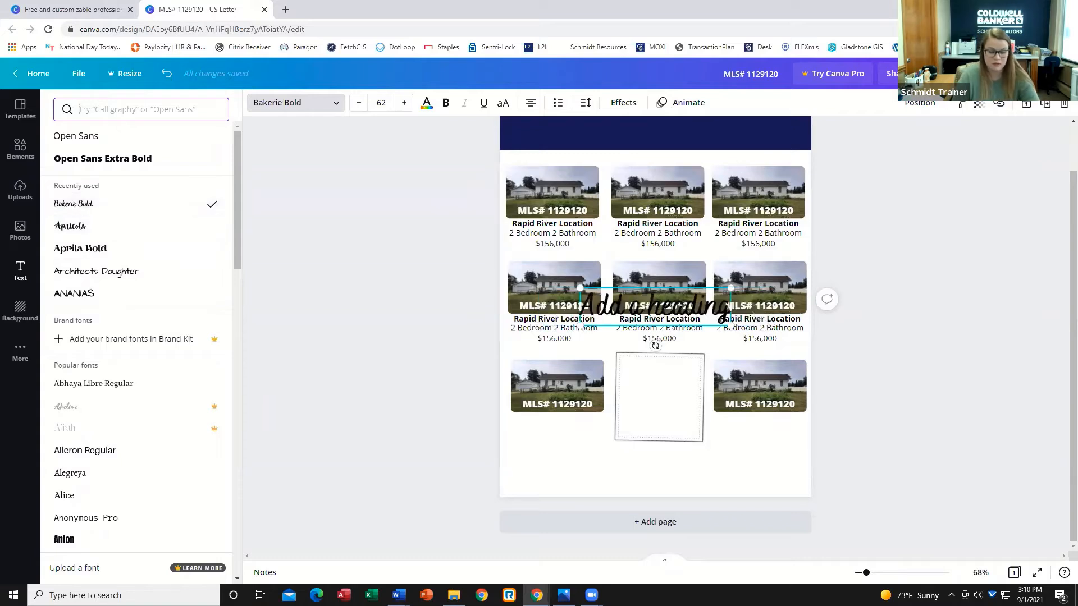
pyautogui.write('Vacant')
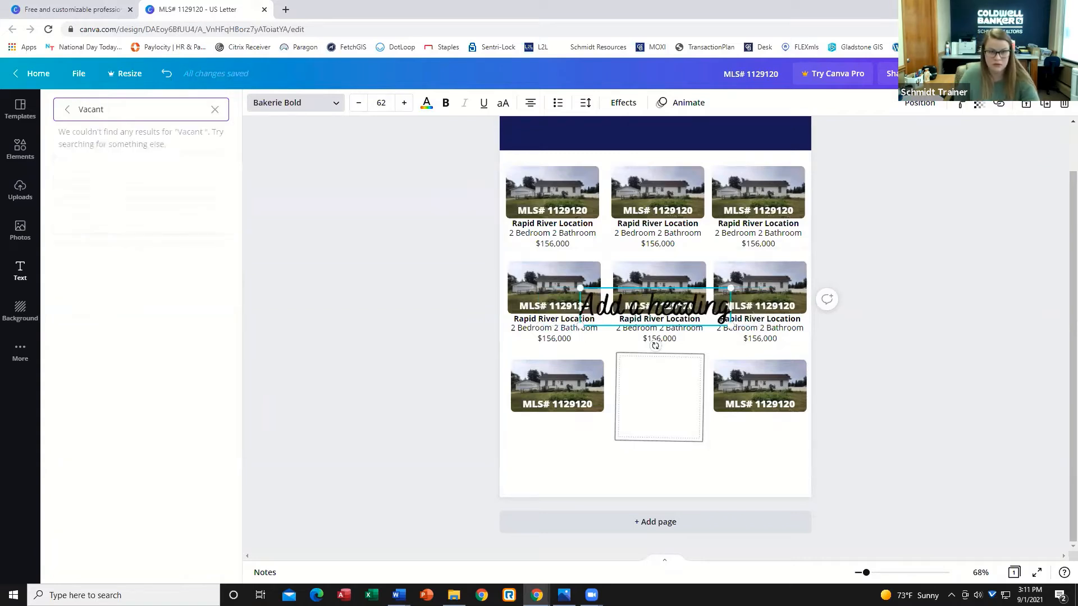
pyautogui.press('BackSpace')
pyautogui.press('BackSpace')
pyautogui.press('BackSpace')
pyautogui.press('BackSpace')
pyautogui.press('BackSpace')
pyautogui.press('BackSpace')
pyautogui.press('BackSpace')
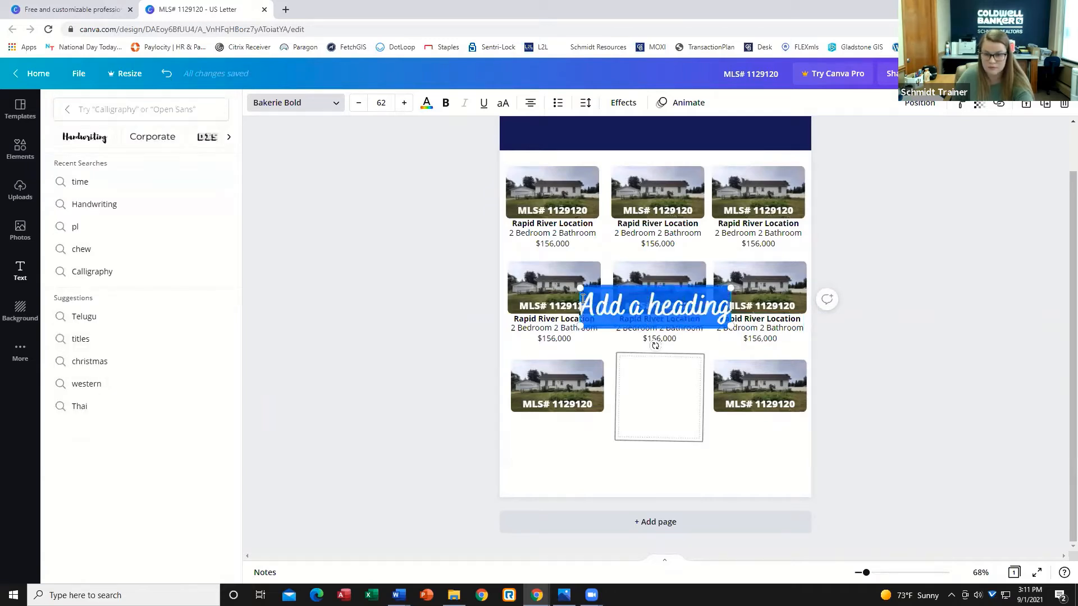
# Enter "Vacant Land" as the heading, shrink it to 31 pt, and place it at the top of the square frame.
pyautogui.write('Vacant Land')
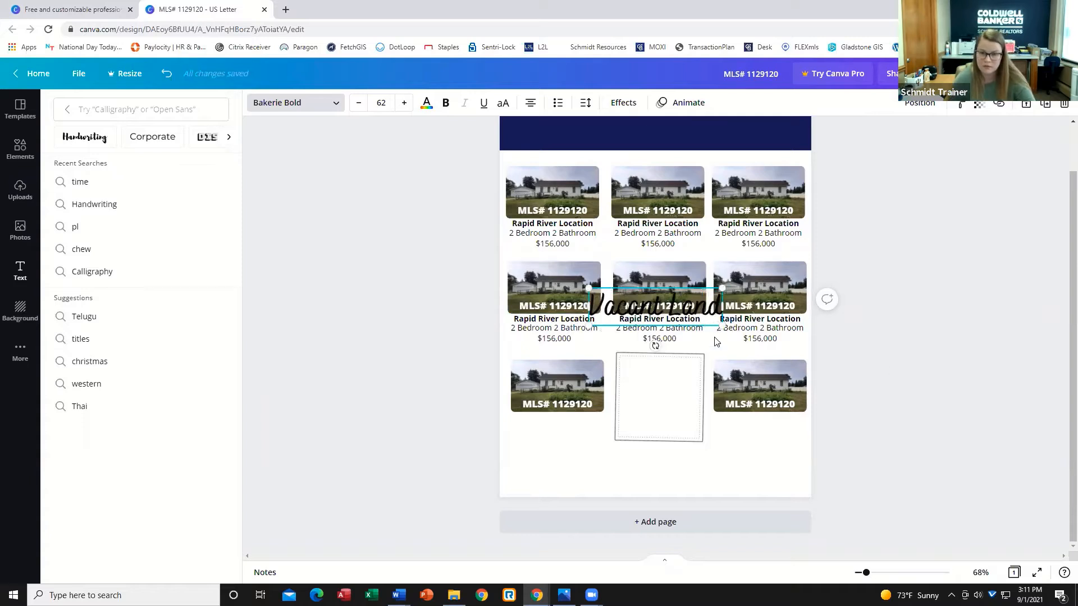
pyautogui.moveTo(722, 325); pyautogui.dragTo(655, 306)
pyautogui.moveTo(649, 390); pyautogui.dragTo(665, 403)
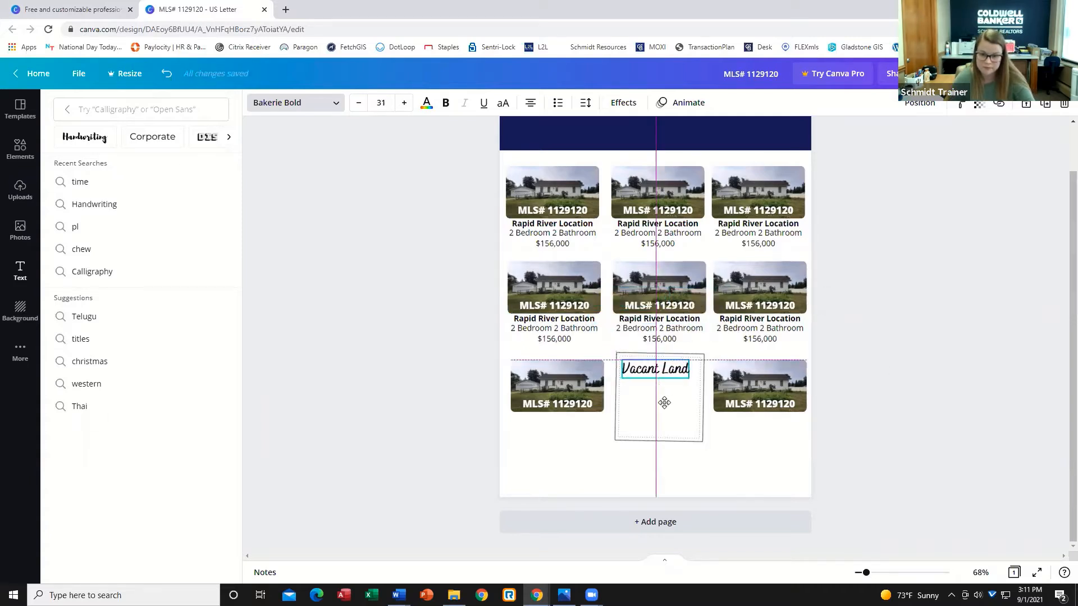
pyautogui.click(666, 415)
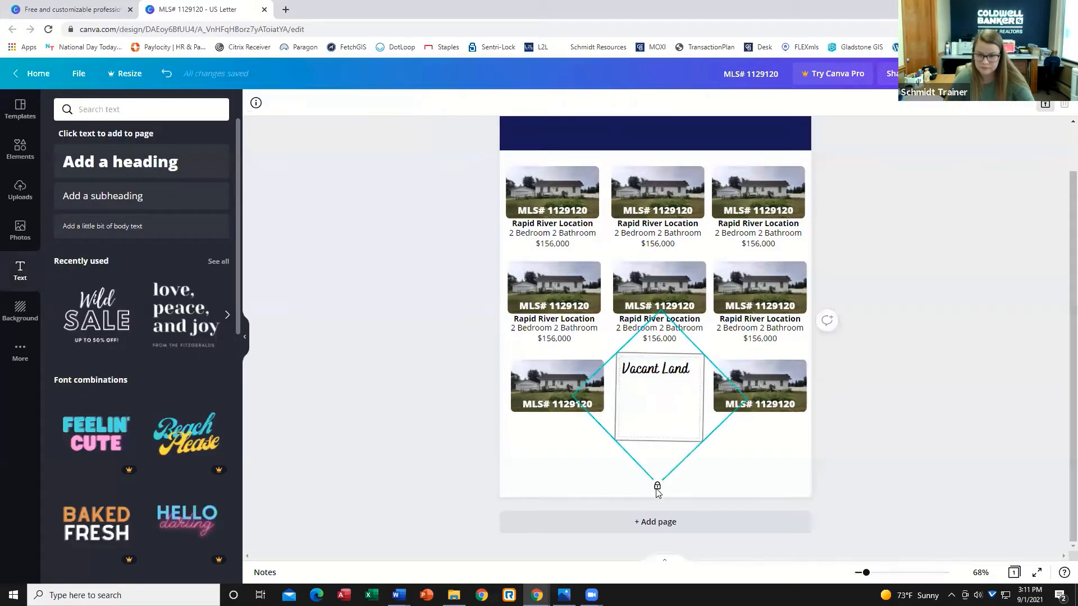
pyautogui.click(656, 370)
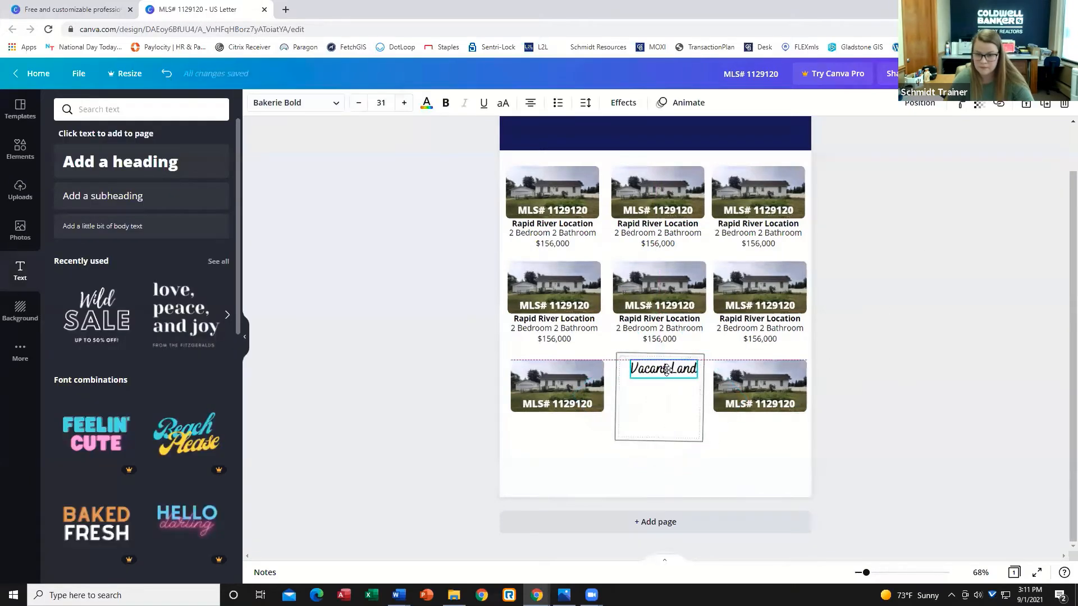
pyautogui.moveTo(659, 369); pyautogui.dragTo(663, 369)
pyautogui.click(927, 431)
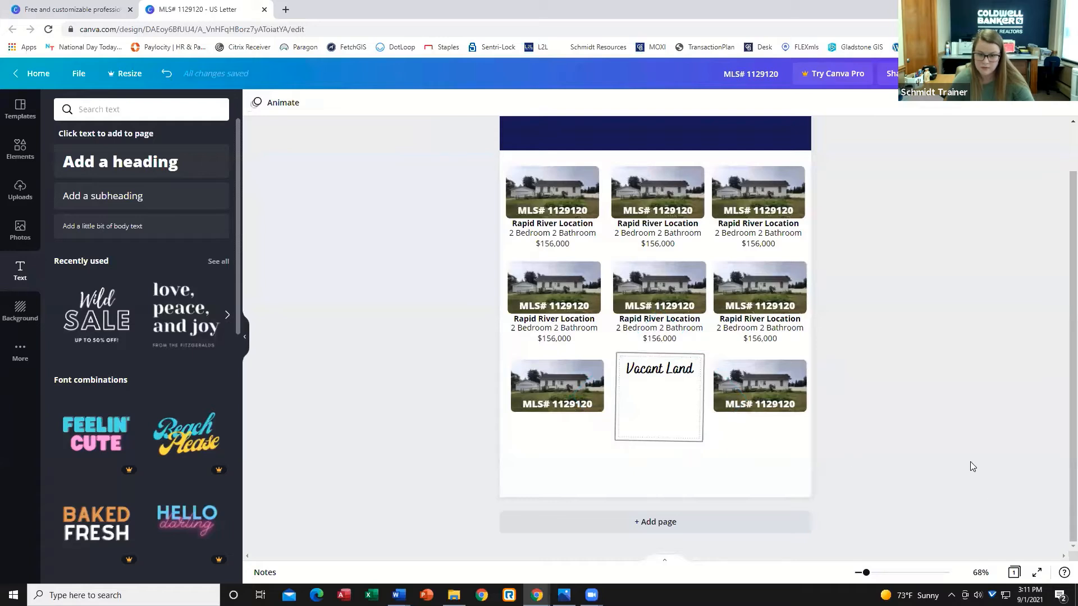
# Add a subheading, shrink it, and move it just below the Vacant Land heading.
pyautogui.click(150, 196)
pyautogui.click(727, 311)
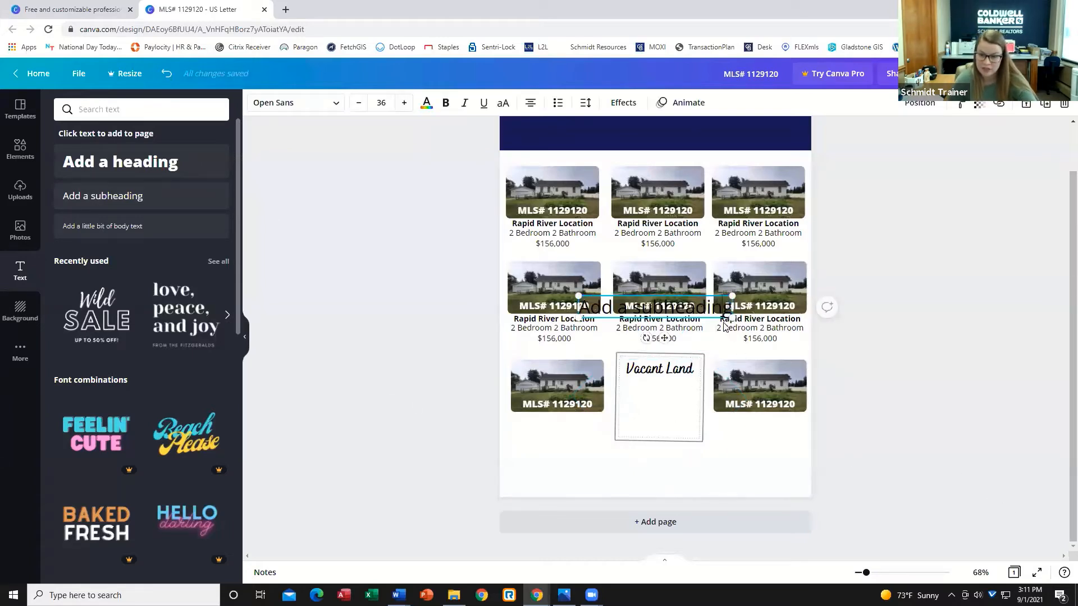
pyautogui.moveTo(732, 308); pyautogui.dragTo(670, 412)
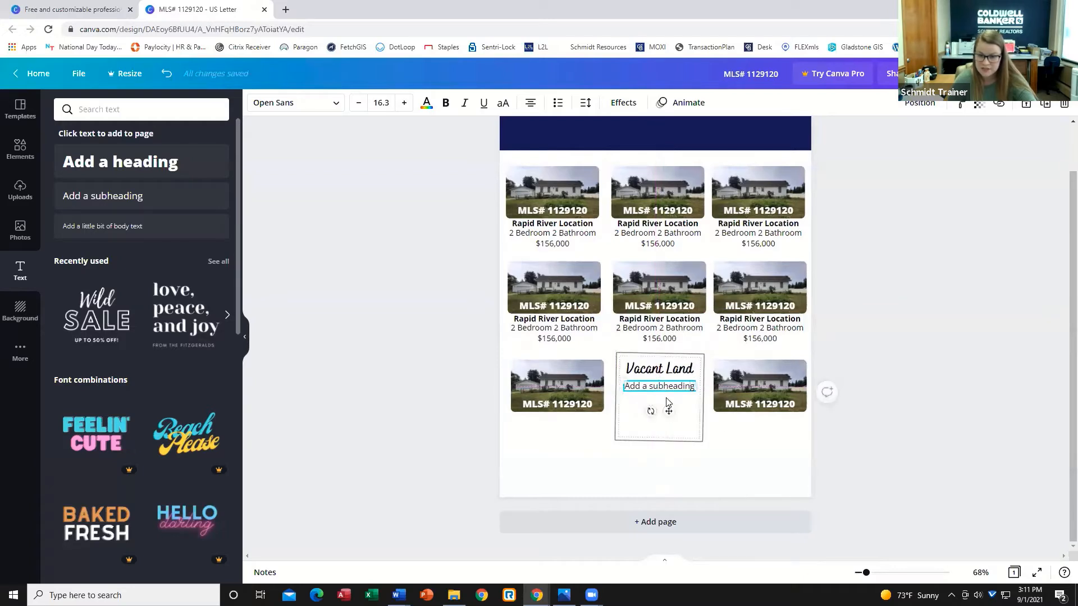
# Replace the subheading text with "MLS# 1128110" and make it bold.
pyautogui.doubleClick(686, 391)
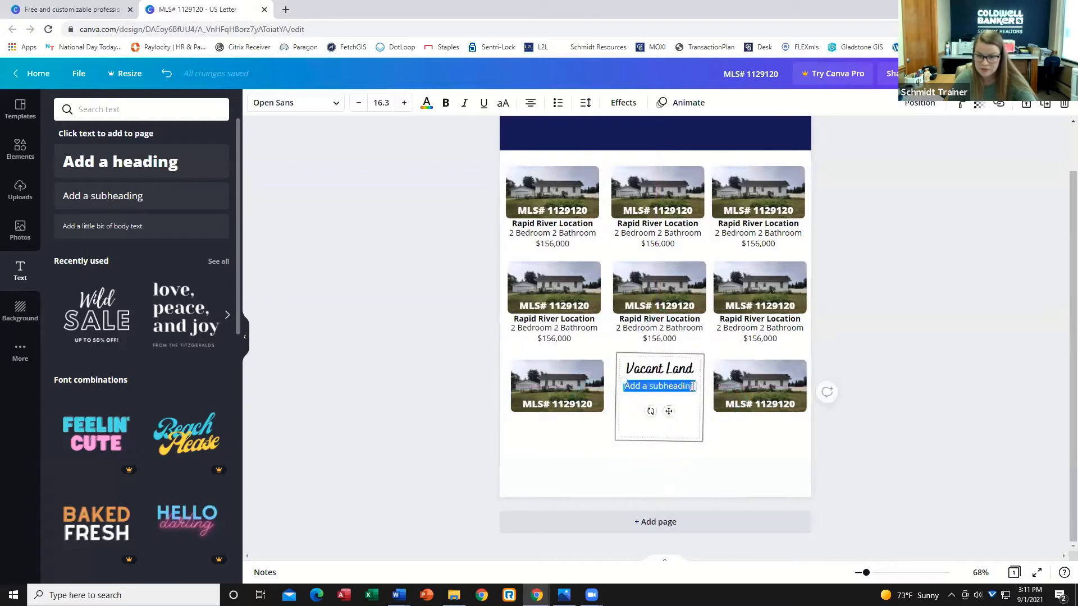
pyautogui.write('ML')
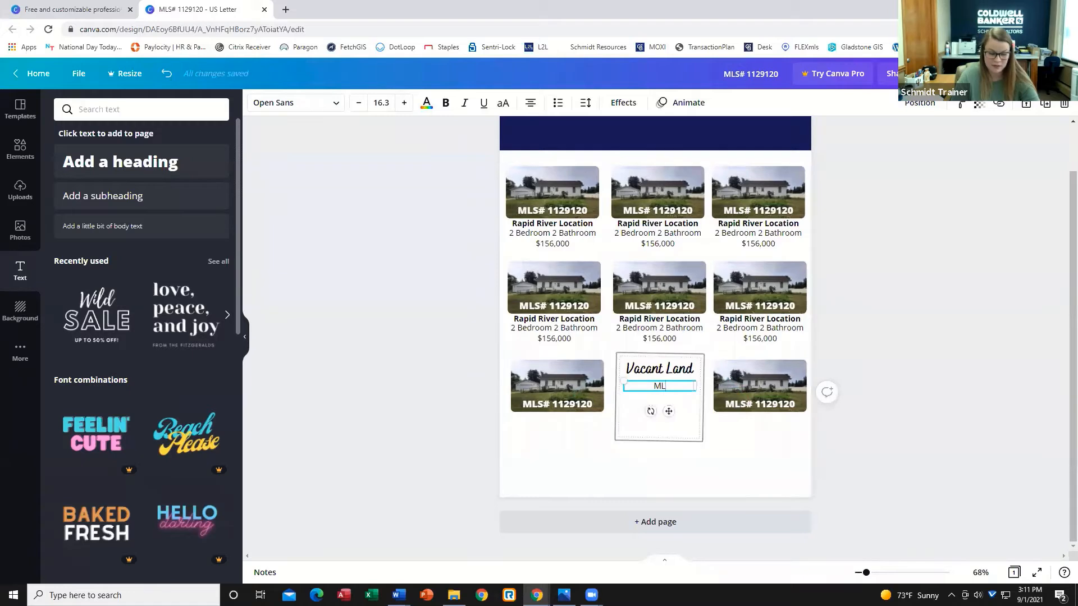
pyautogui.write('S#')
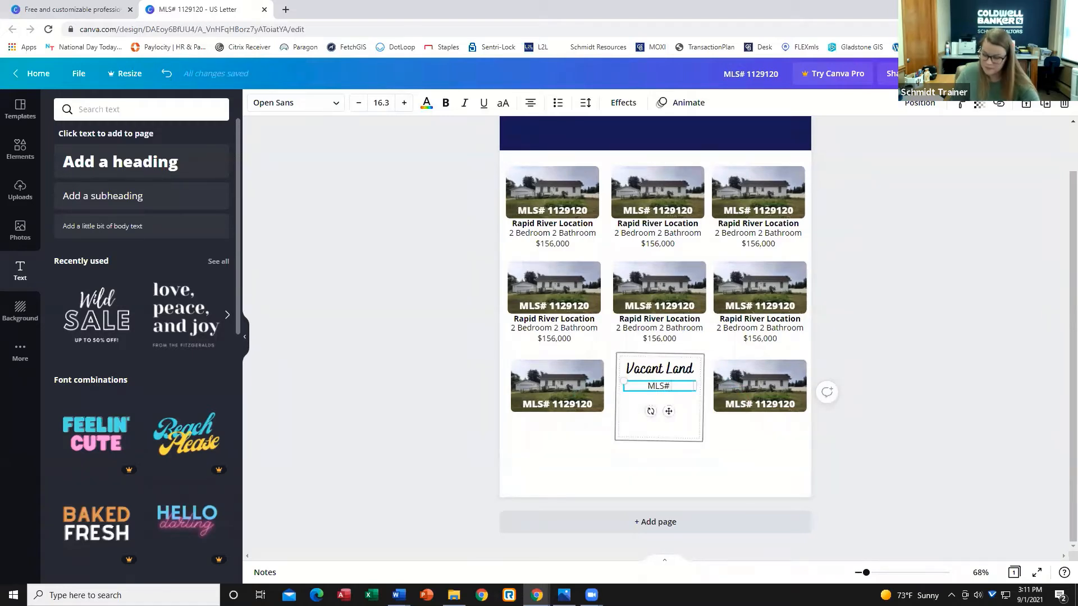
pyautogui.write(' 1128110')
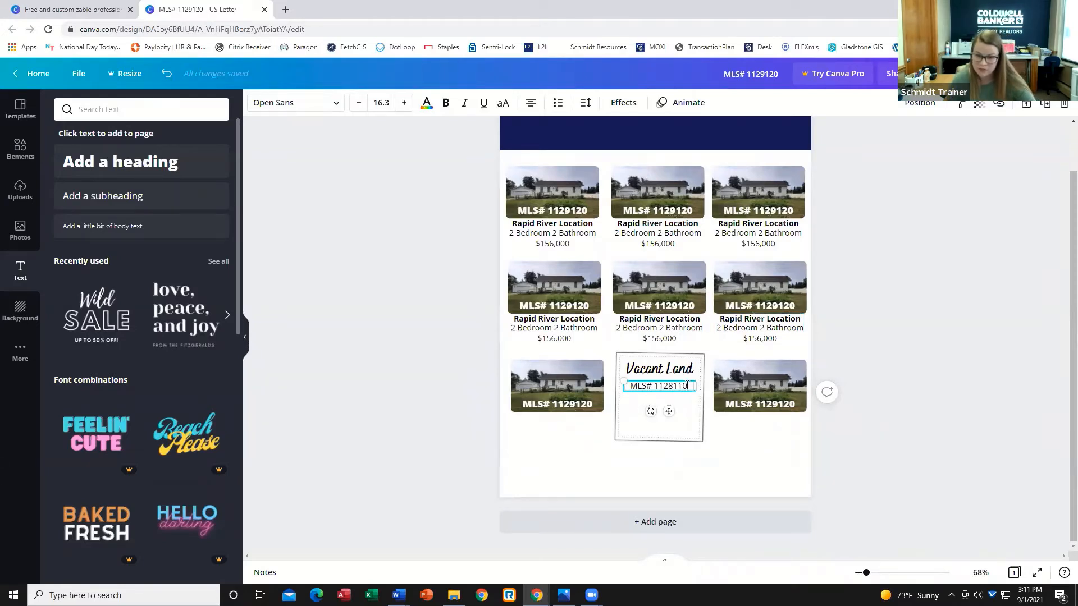
pyautogui.moveTo(688, 383); pyautogui.dragTo(628, 385)
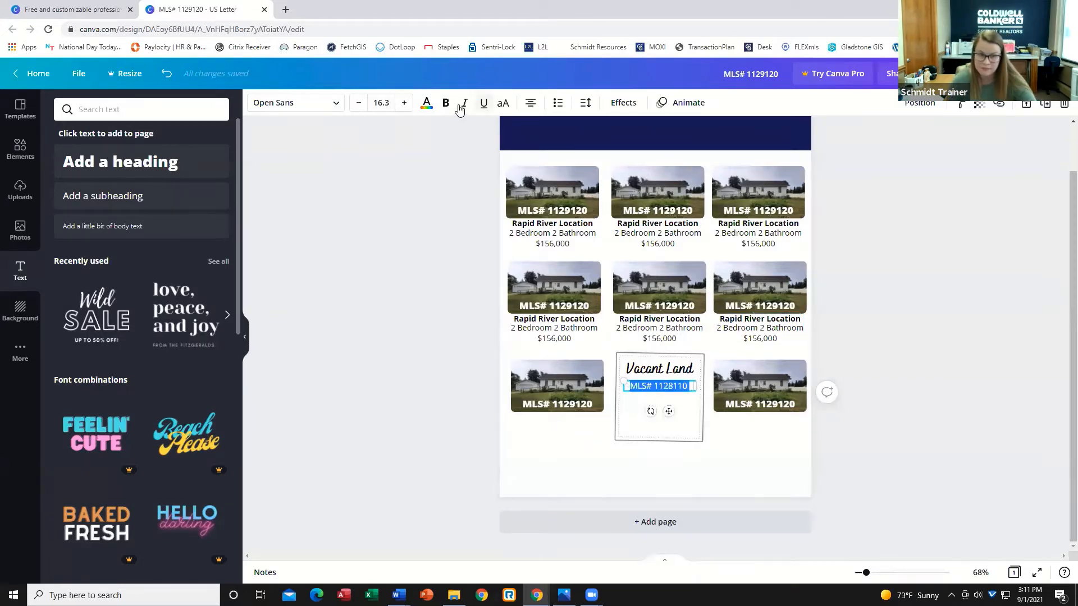
pyautogui.click(690, 386)
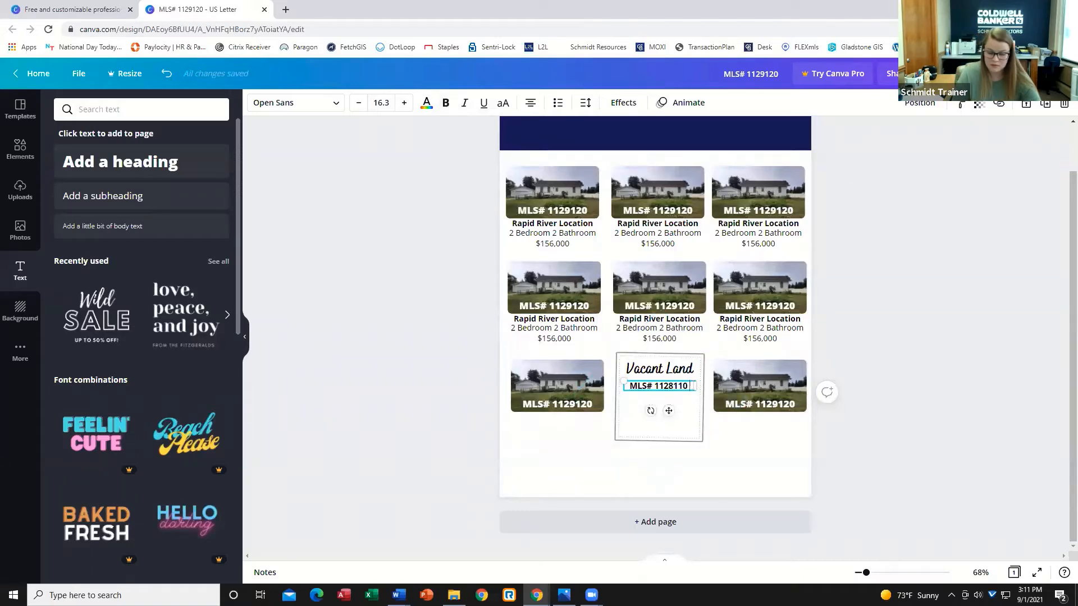
# Add the description "- Rock Location, Wooded 39.10 Acres, $49,00" after the MLS number in the subheading.
pyautogui.write('- R')
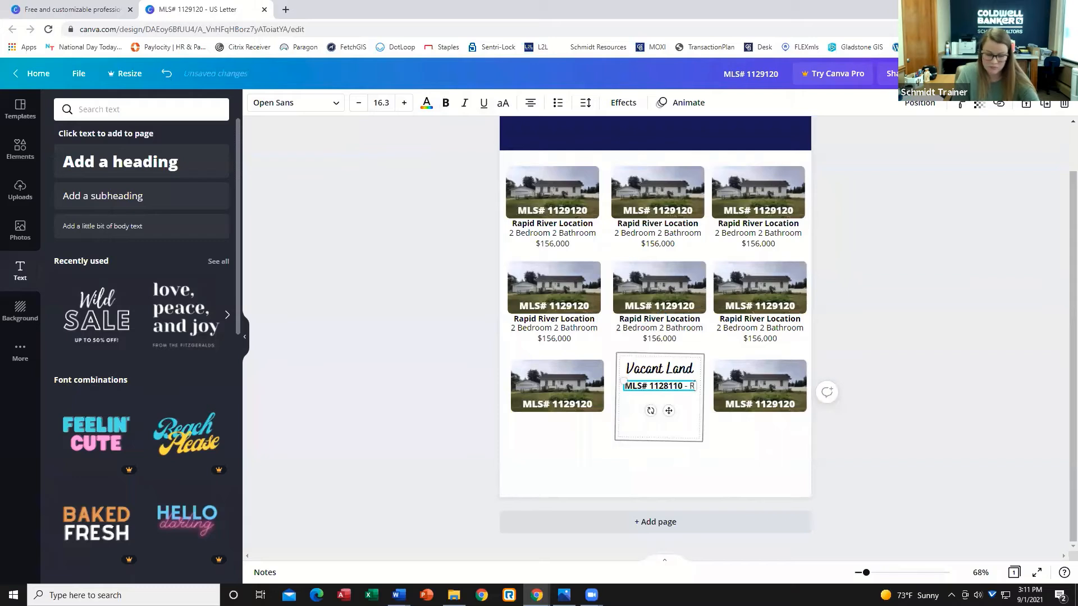
pyautogui.write('ock Location')
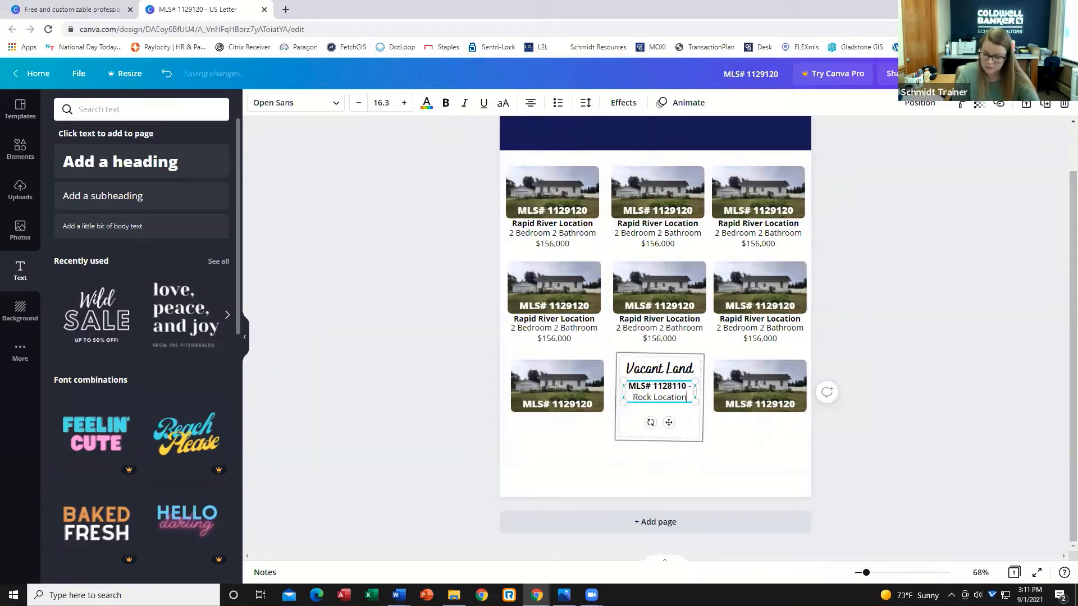
pyautogui.write(', Wooded')
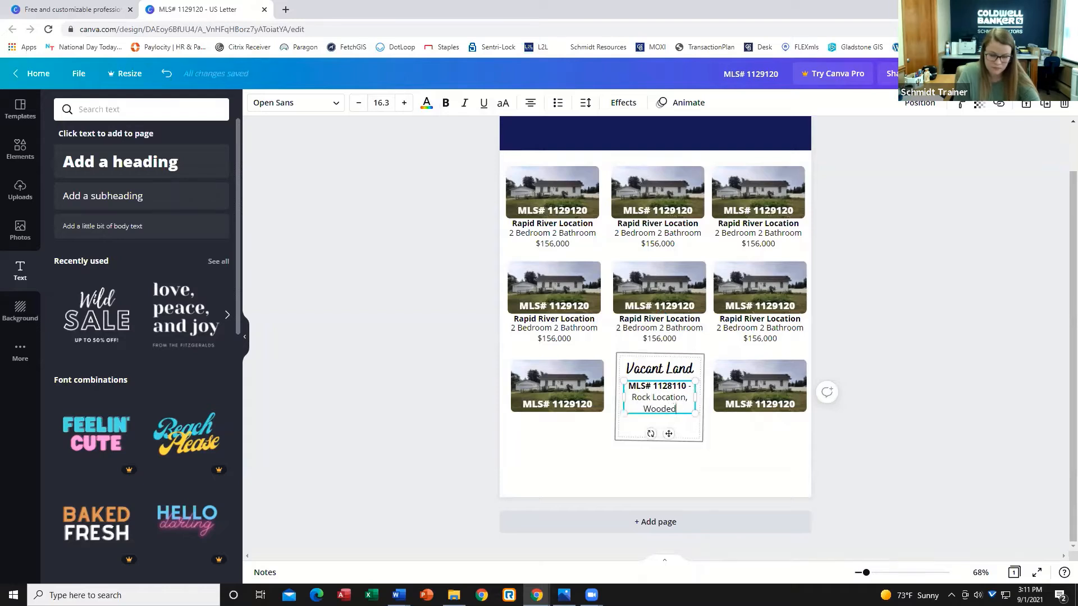
pyautogui.write(' Lot')
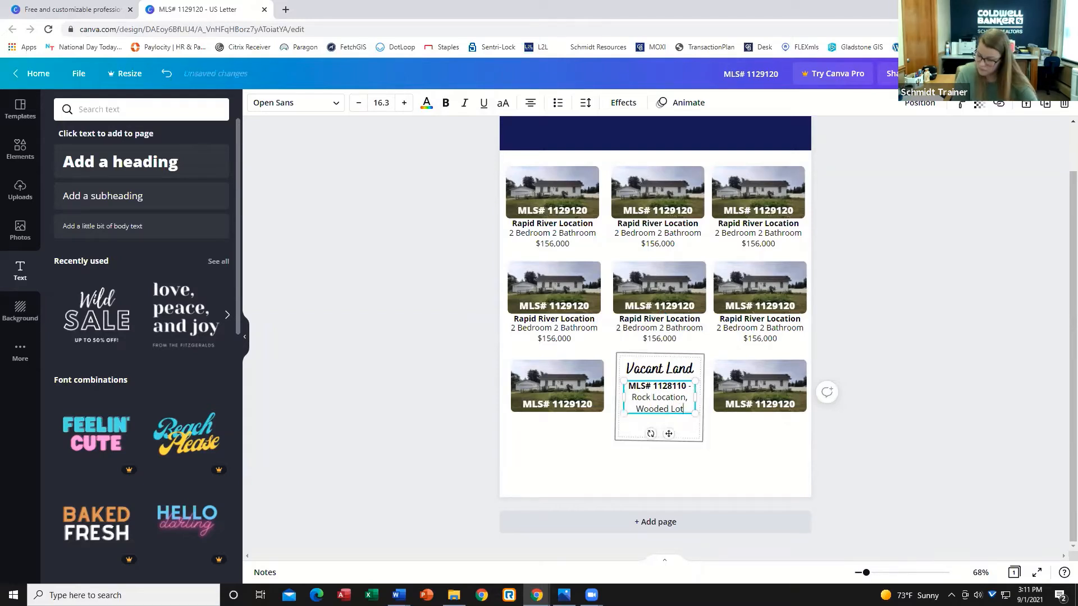
pyautogui.press('BackSpace')
pyautogui.press('BackSpace')
pyautogui.press('BackSpace')
pyautogui.press('BackSpace')
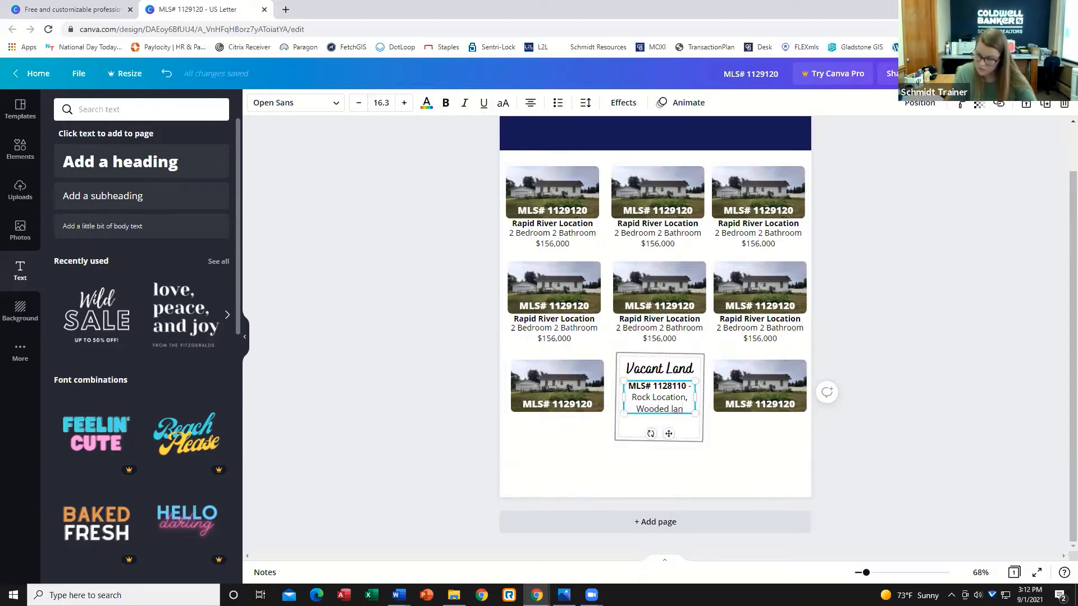
pyautogui.press('BackSpace')
pyautogui.press('BackSpace')
pyautogui.press('BackSpace')
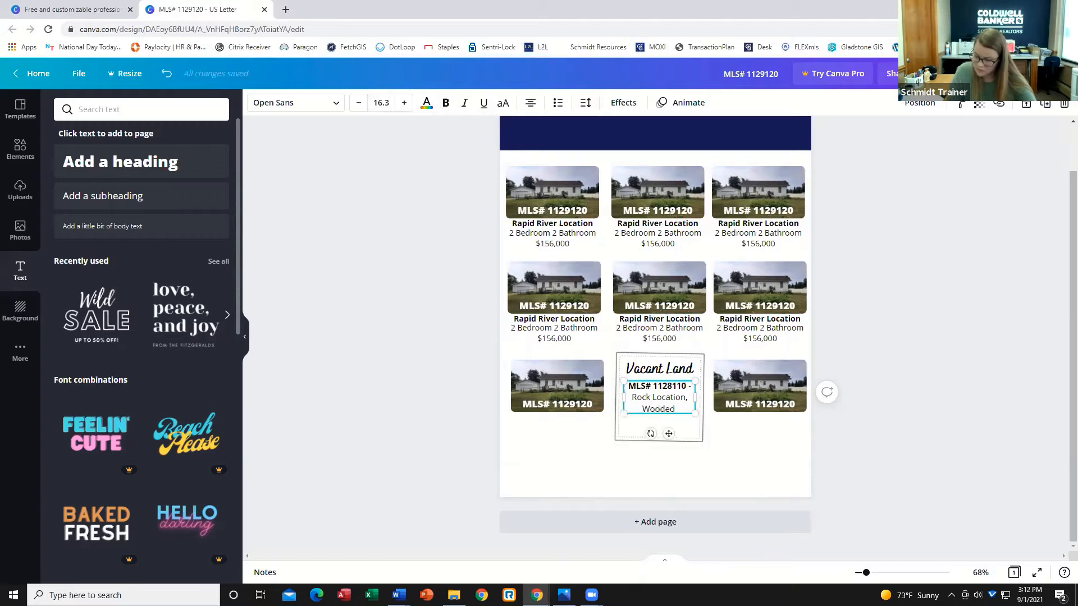
pyautogui.write('39')
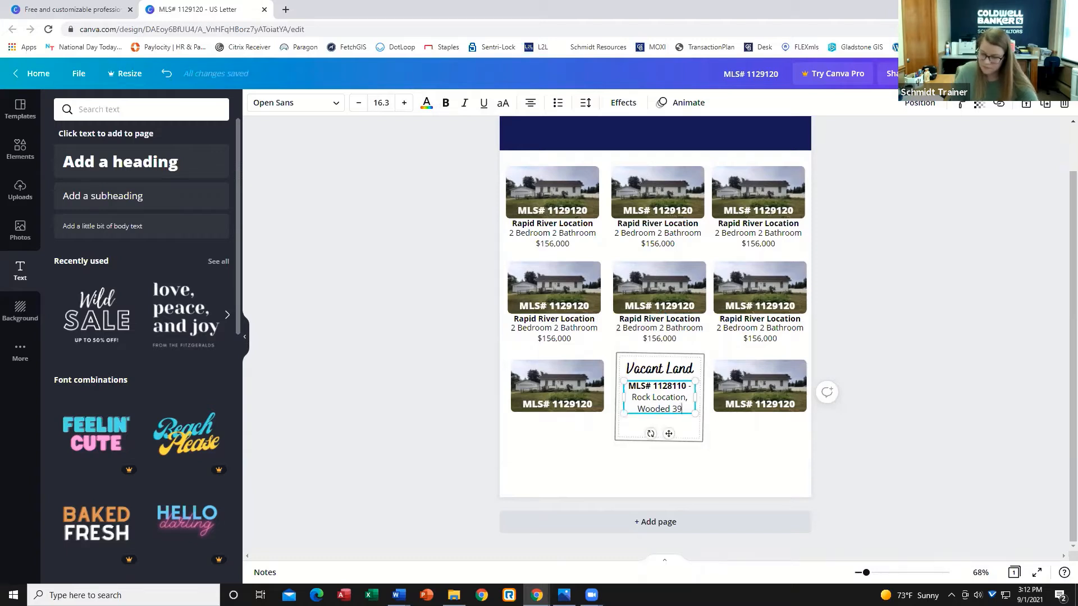
pyautogui.write('.10 Acres,')
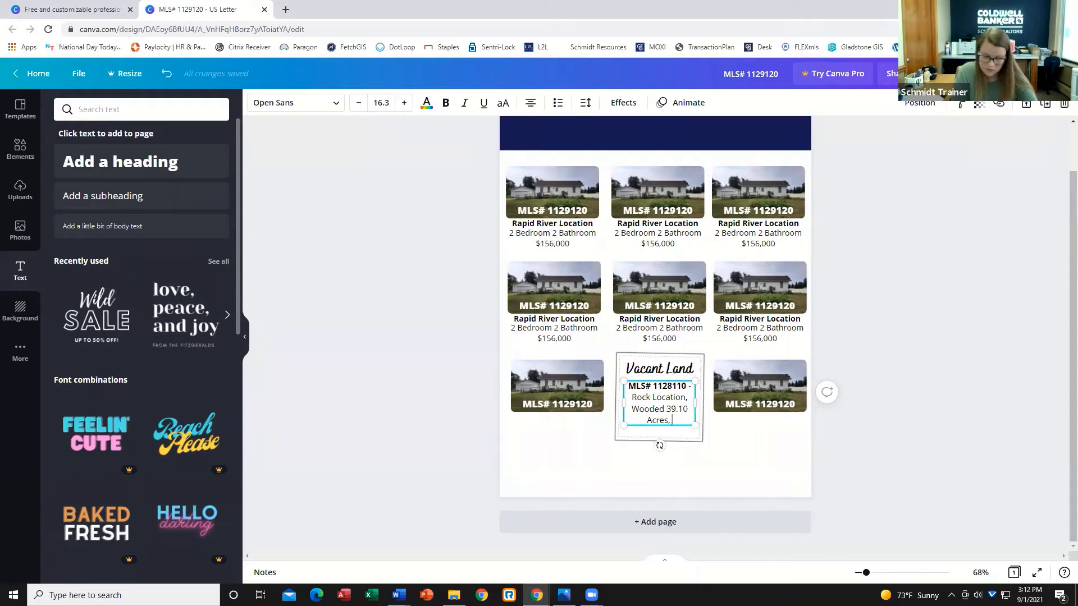
pyautogui.write(' $49,00')
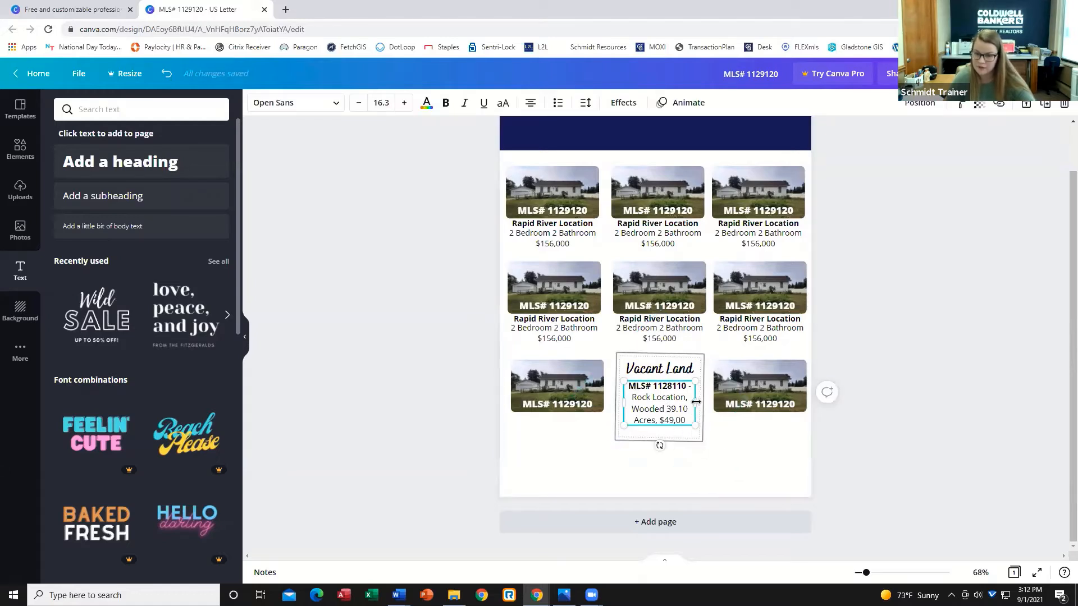
# Move the Vacant Land text block slightly upward so it fits inside the square frame.
pyautogui.moveTo(696, 402); pyautogui.dragTo(677, 368)
pyautogui.click(719, 434)
pyautogui.click(773, 431)
pyautogui.click(914, 400)
pyautogui.moveTo(666, 417); pyautogui.dragTo(666, 412)
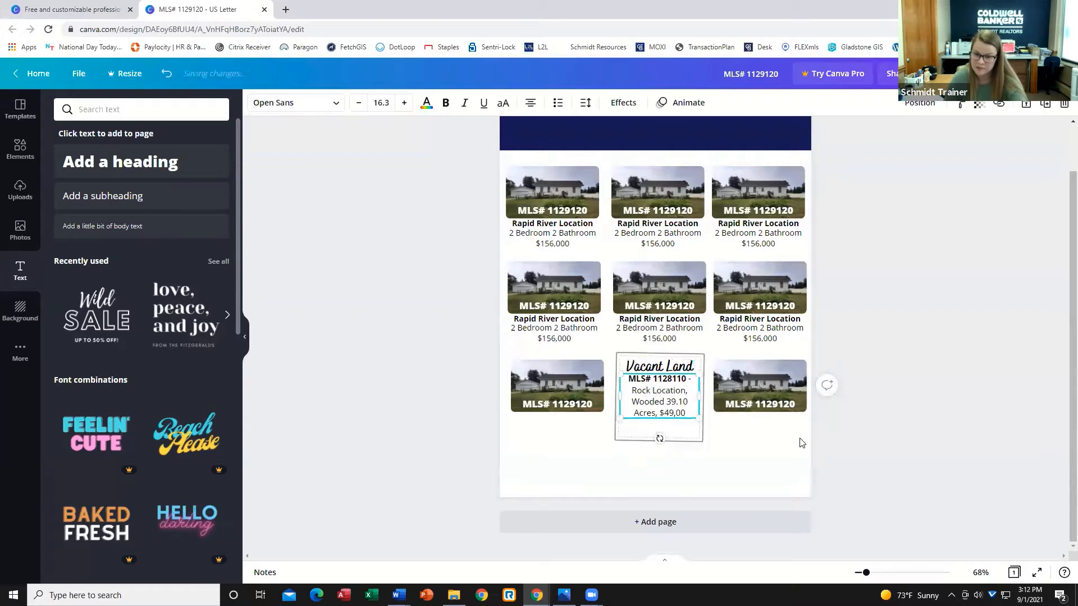
pyautogui.click(863, 435)
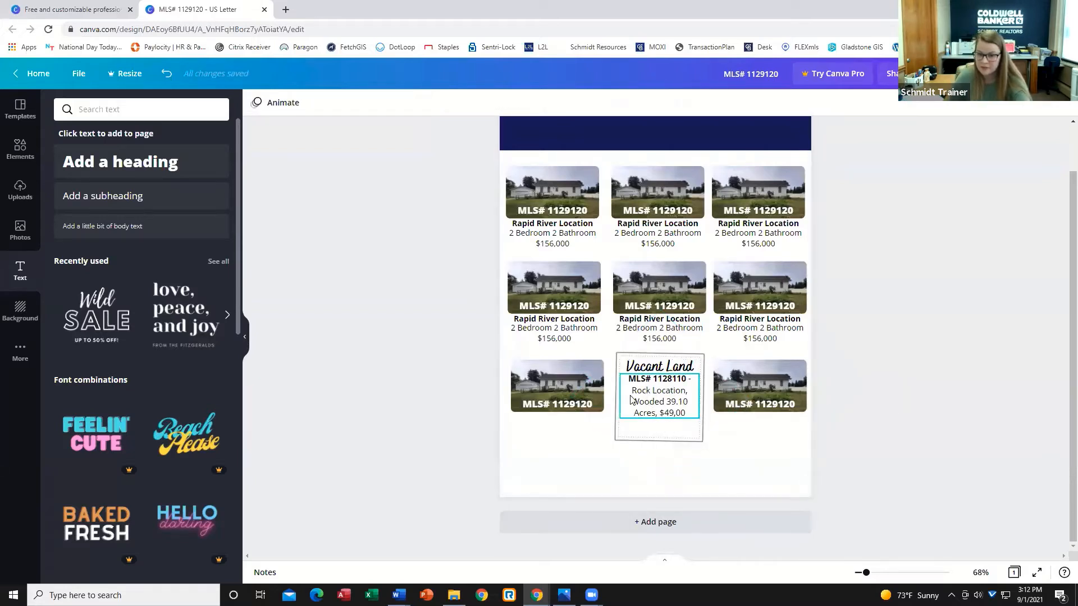
pyautogui.click(657, 408)
pyautogui.click(857, 455)
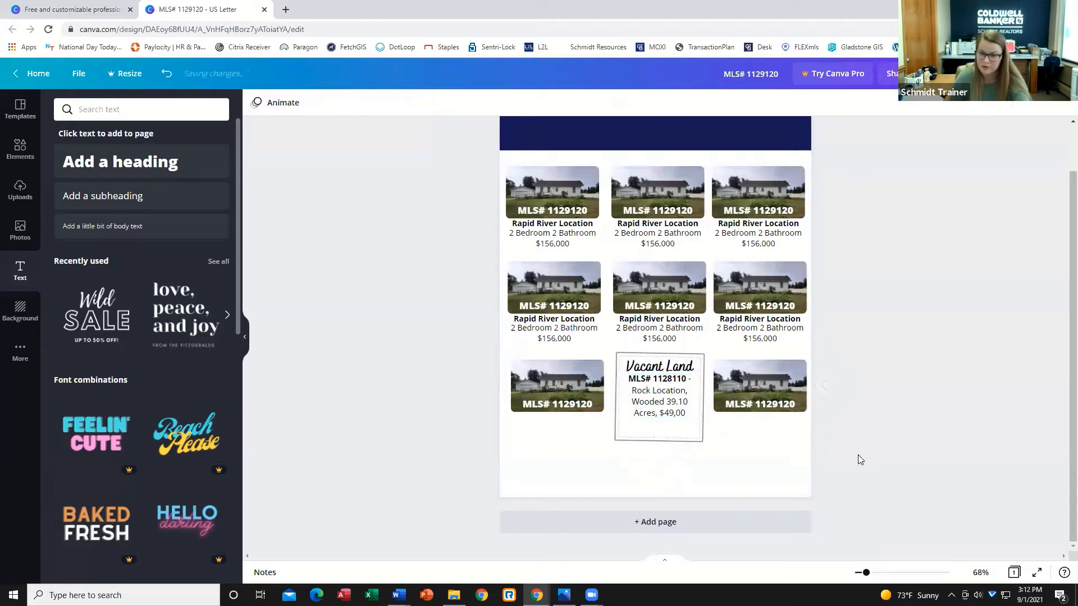
pyautogui.click(645, 407)
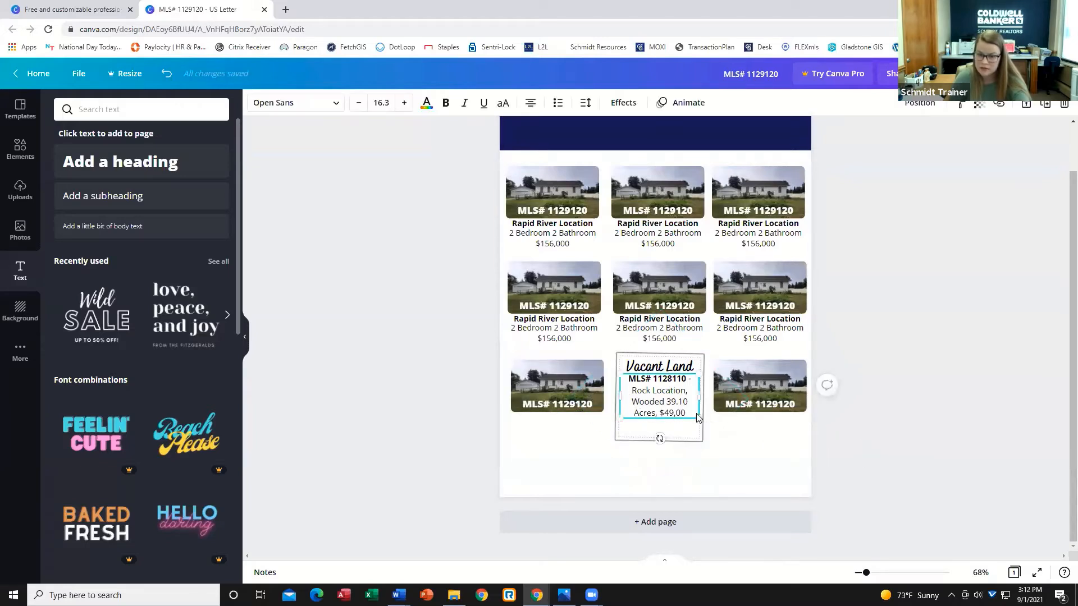
pyautogui.click(763, 440)
pyautogui.moveTo(658, 403); pyautogui.dragTo(659, 406)
pyautogui.click(930, 389)
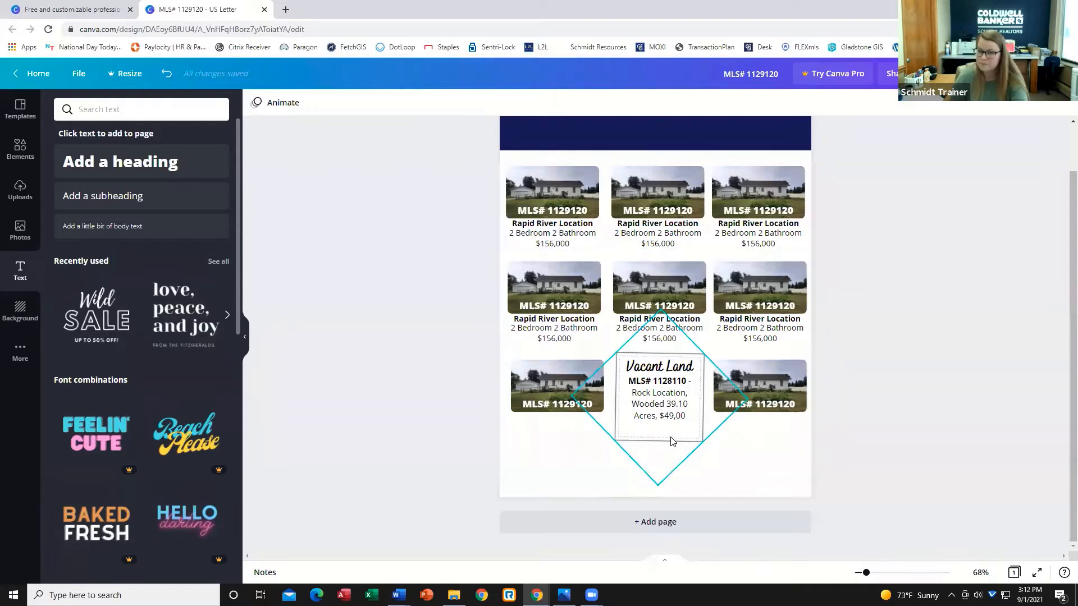
pyautogui.scroll(1, 672, 442)
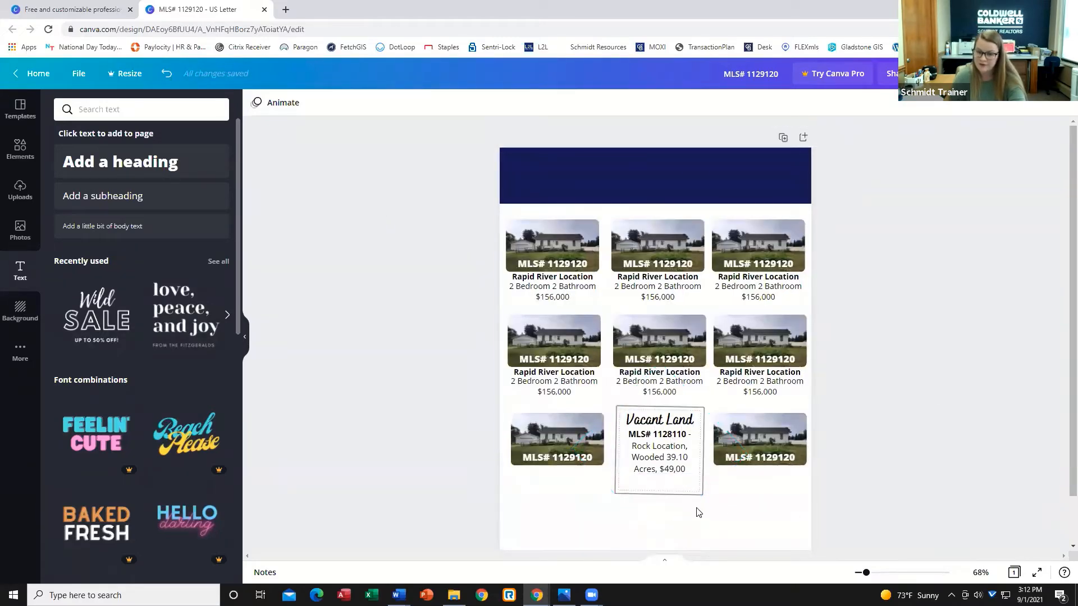
pyautogui.scroll(-1, 696, 510)
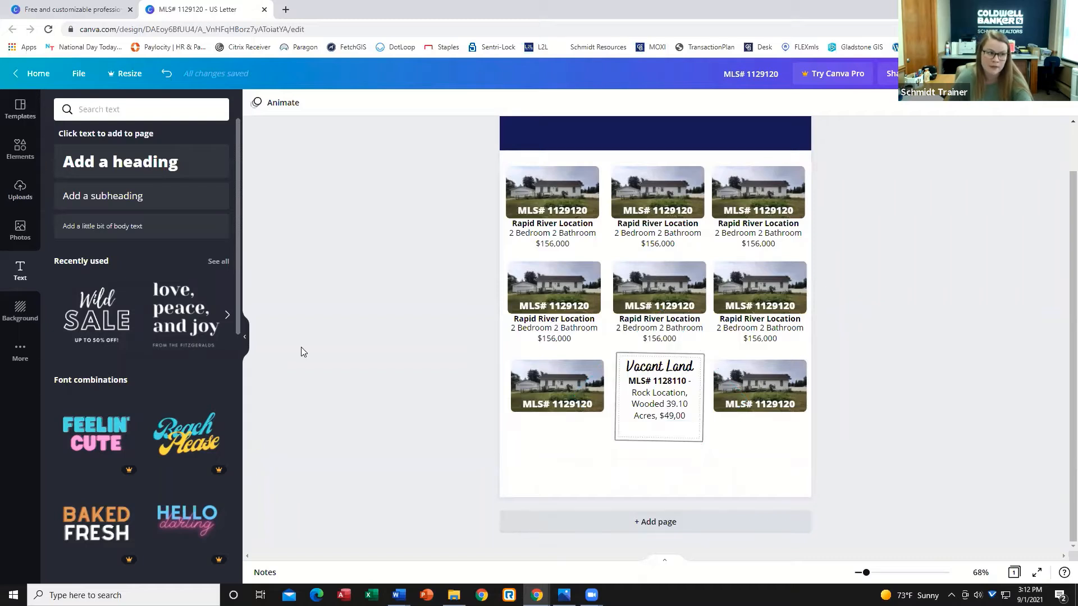
pyautogui.scroll(1, 325, 320)
pyautogui.scroll(-1, 346, 348)
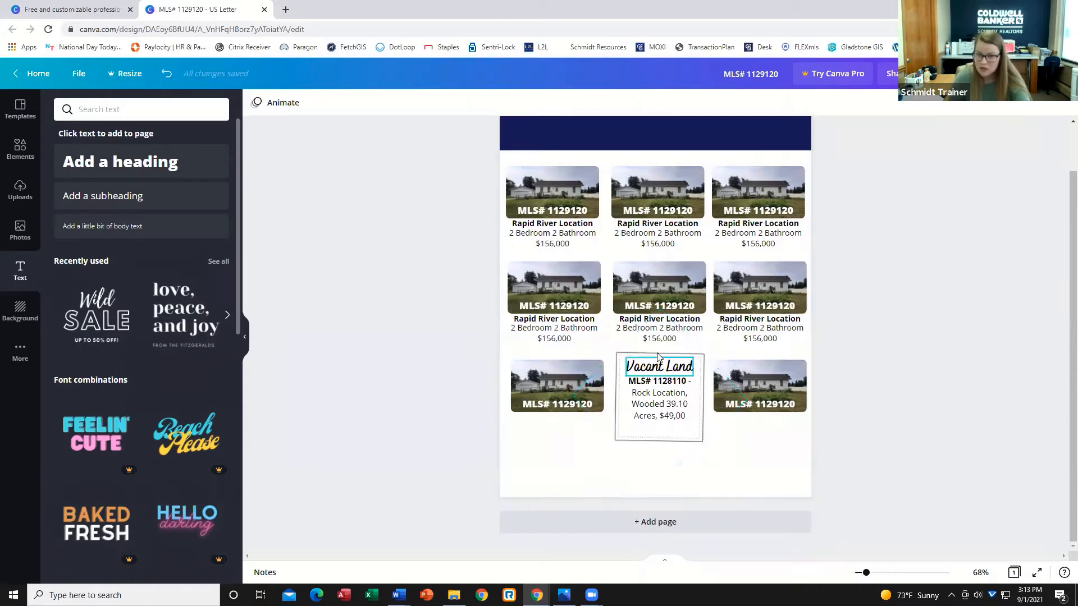
# Duplicate the navy banner and move the copy to the bottom of the page as a footer.
pyautogui.scroll(1, 696, 359)
pyautogui.click(695, 177)
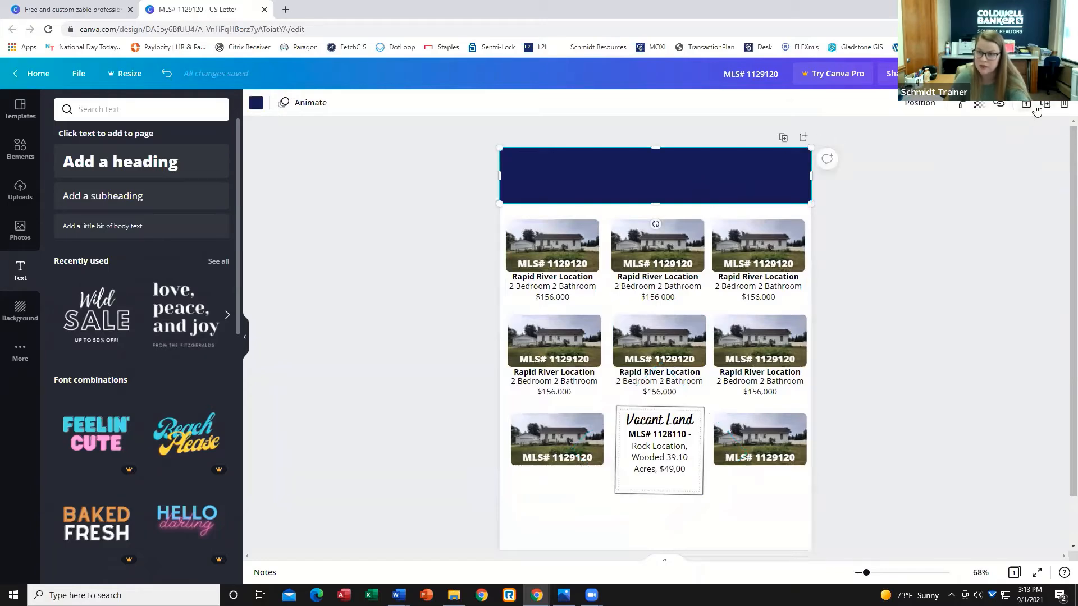
pyautogui.scroll(-1, 664, 218)
pyautogui.moveTo(624, 136); pyautogui.dragTo(622, 471)
pyautogui.click(689, 421)
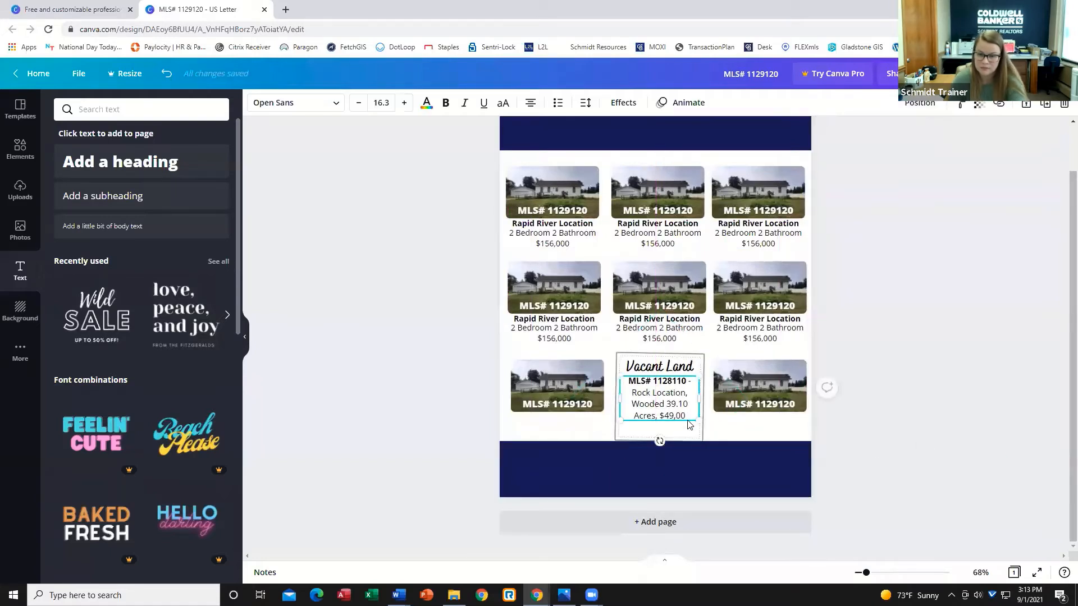
pyautogui.click(663, 449)
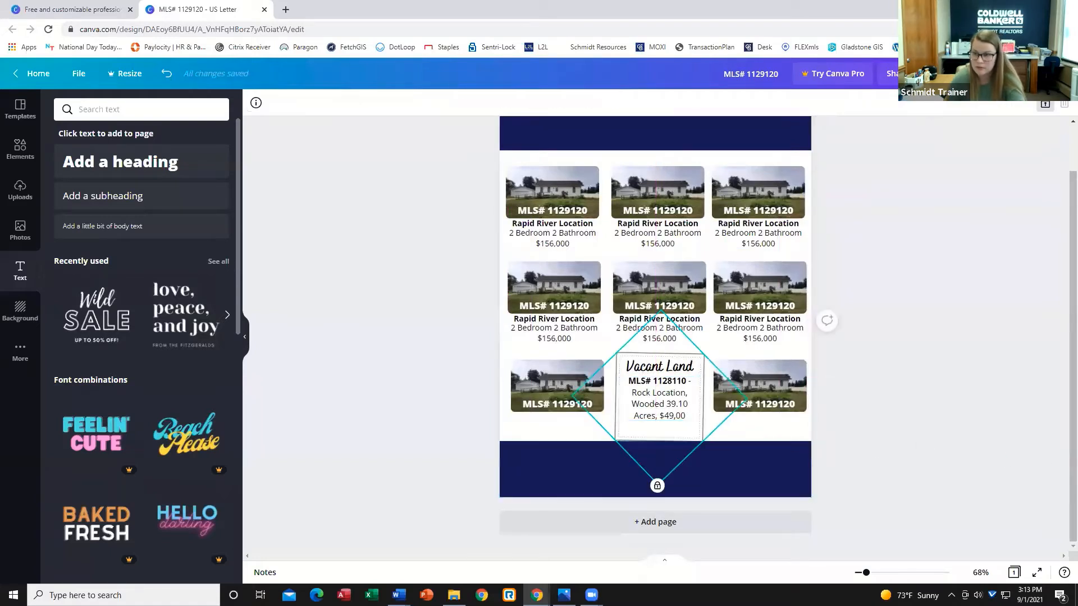
pyautogui.click(1014, 248)
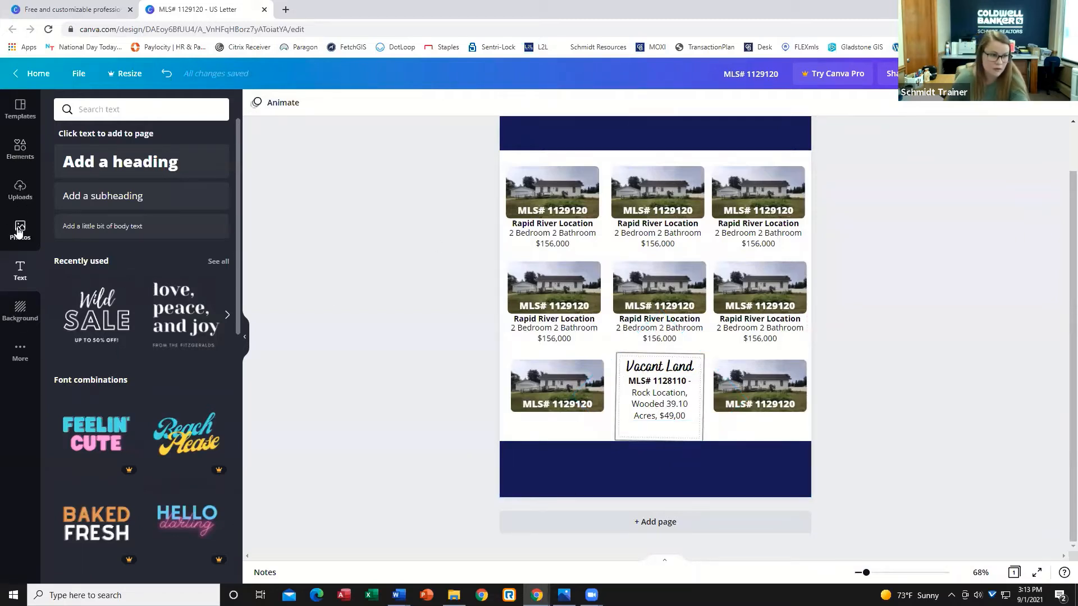
# Add the agent's headshot from uploads, shrink it to about 1.8 × 2.5, and place it at the bottom-left over the footer.
pyautogui.click(20, 190)
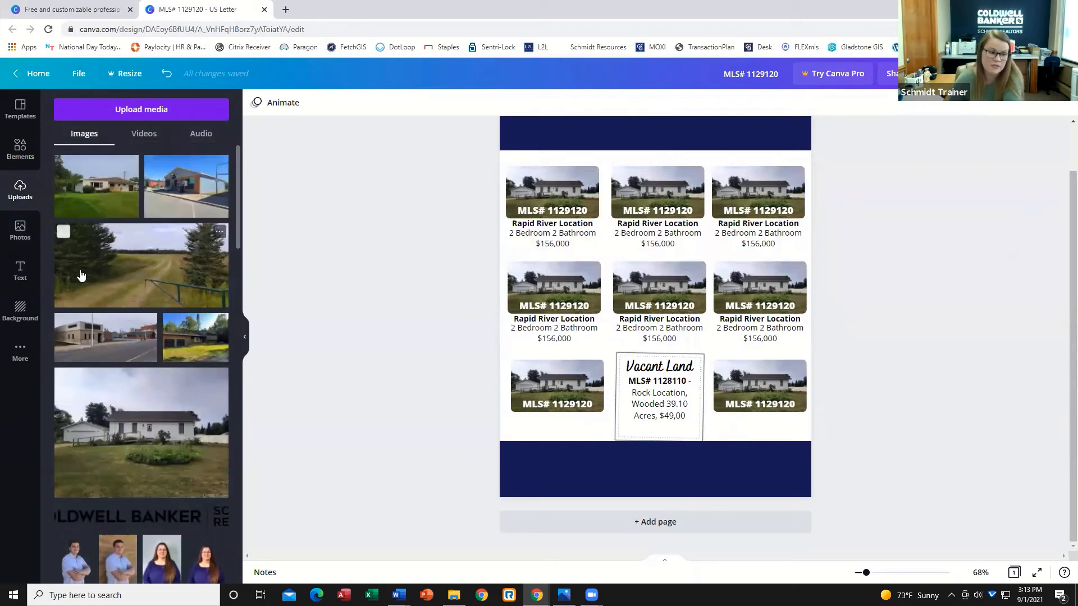
pyautogui.scroll(-15, 100, 350)
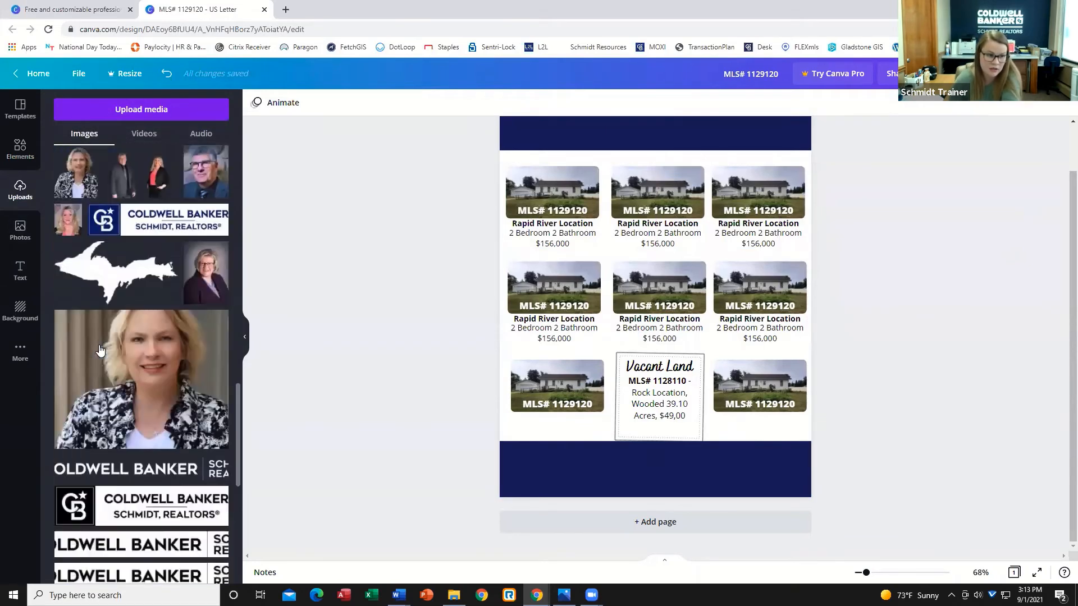
pyautogui.click(203, 306)
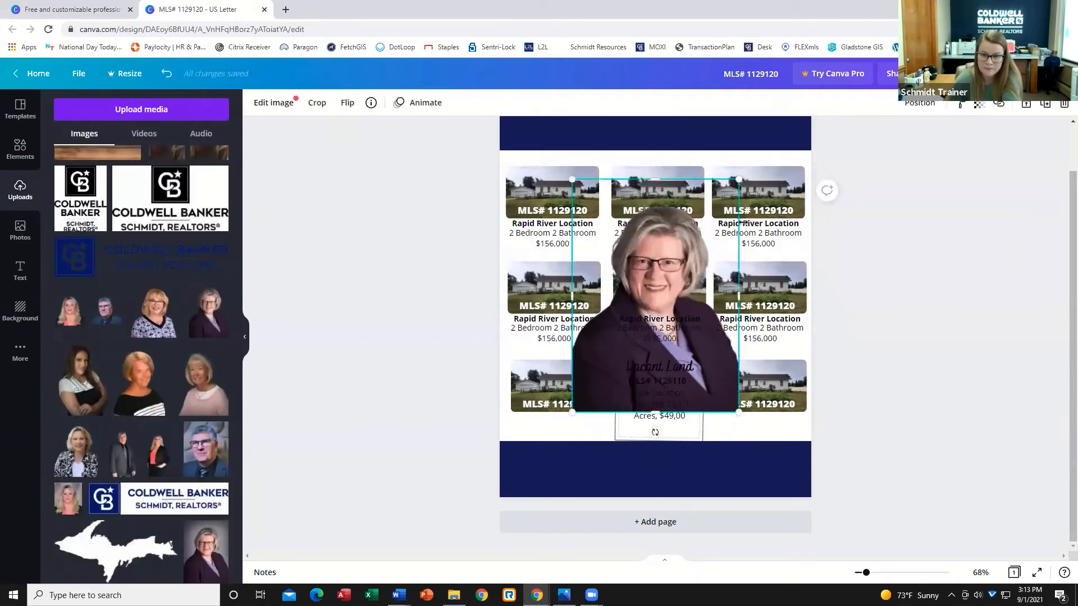
pyautogui.moveTo(738, 179); pyautogui.dragTo(635, 296)
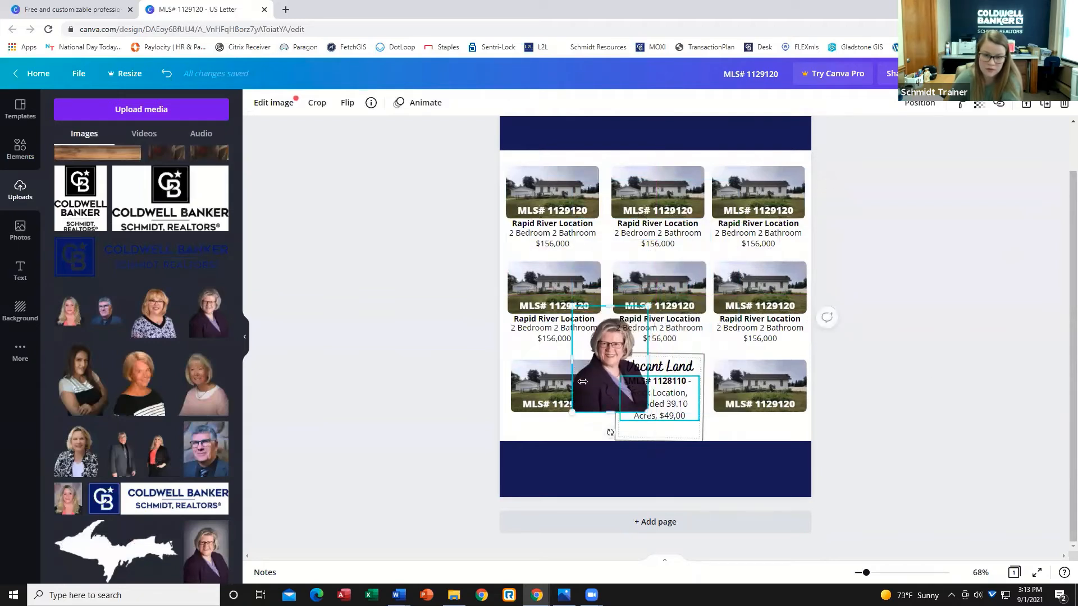
pyautogui.moveTo(602, 373); pyautogui.dragTo(534, 457)
pyautogui.moveTo(582, 392); pyautogui.dragTo(569, 408)
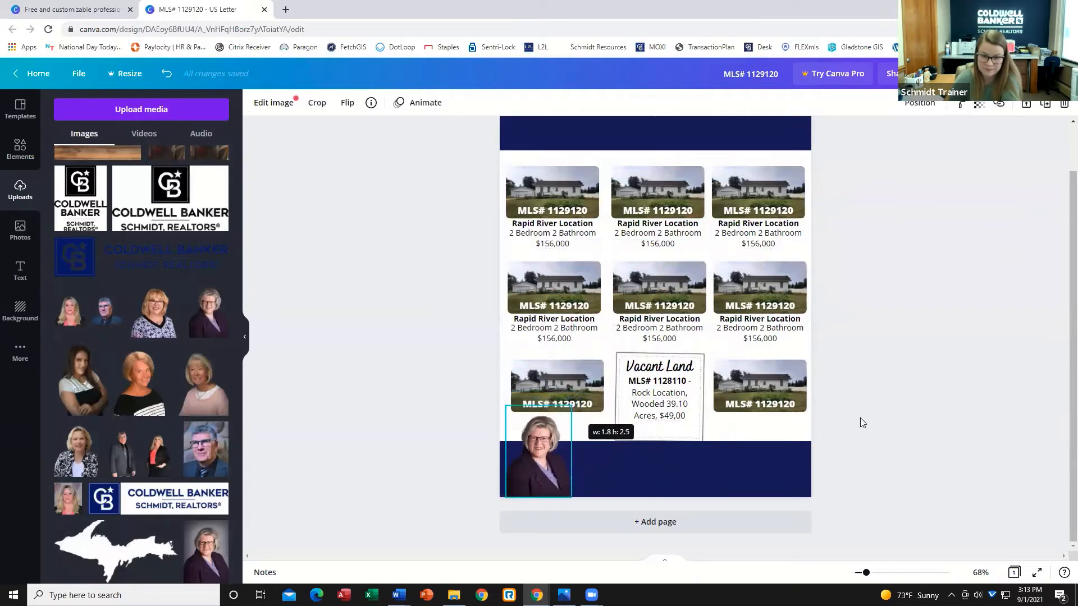
# Nudge the bottom-row left and right listing photos slightly upward.
pyautogui.click(859, 421)
pyautogui.click(572, 381)
pyautogui.press('Up')
pyautogui.press('Up')
pyautogui.press('Up')
pyautogui.press('Up')
pyautogui.press('Up')
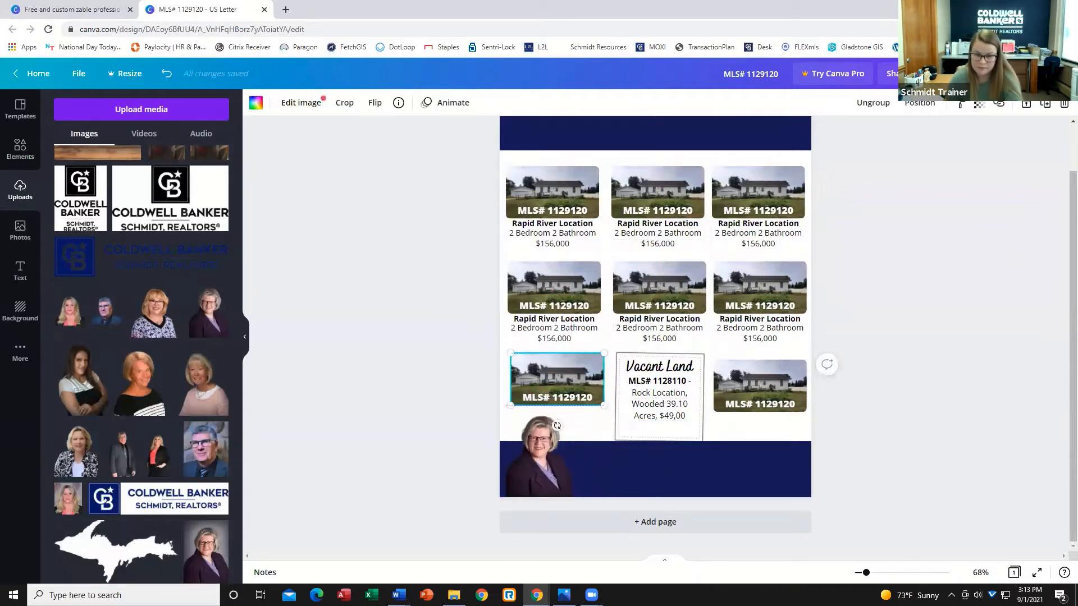
pyautogui.click(792, 380)
pyautogui.press('Up')
pyautogui.press('Up')
pyautogui.press('Up')
pyautogui.press('Up')
pyautogui.press('Up')
pyautogui.press('Up')
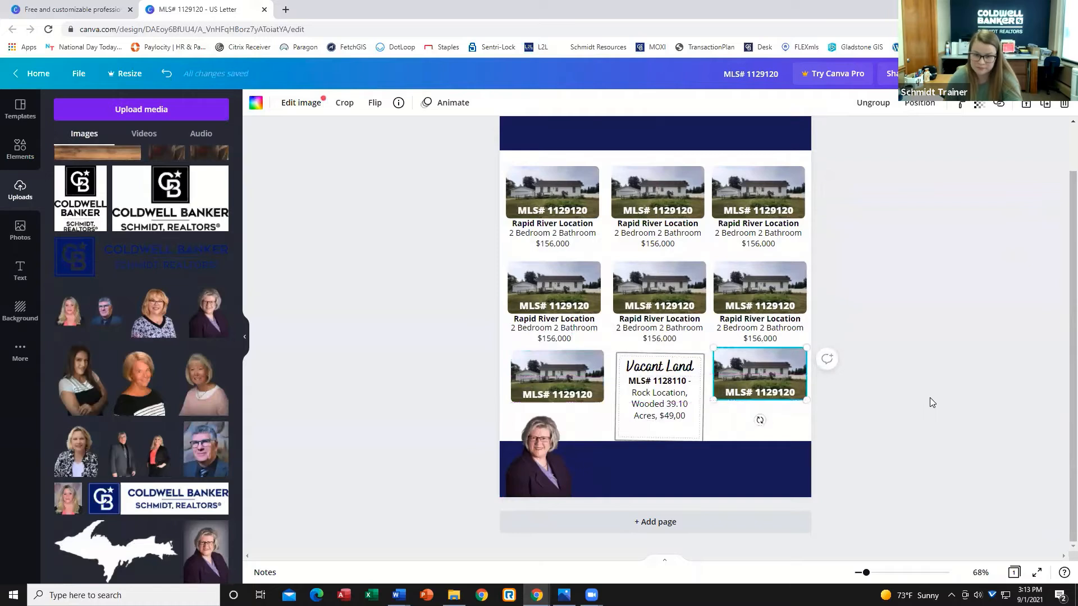
pyautogui.click(930, 399)
pyautogui.click(584, 384)
pyautogui.press('Up')
# Enlarge the headshot slightly at the bottom-left corner.
pyautogui.click(562, 449)
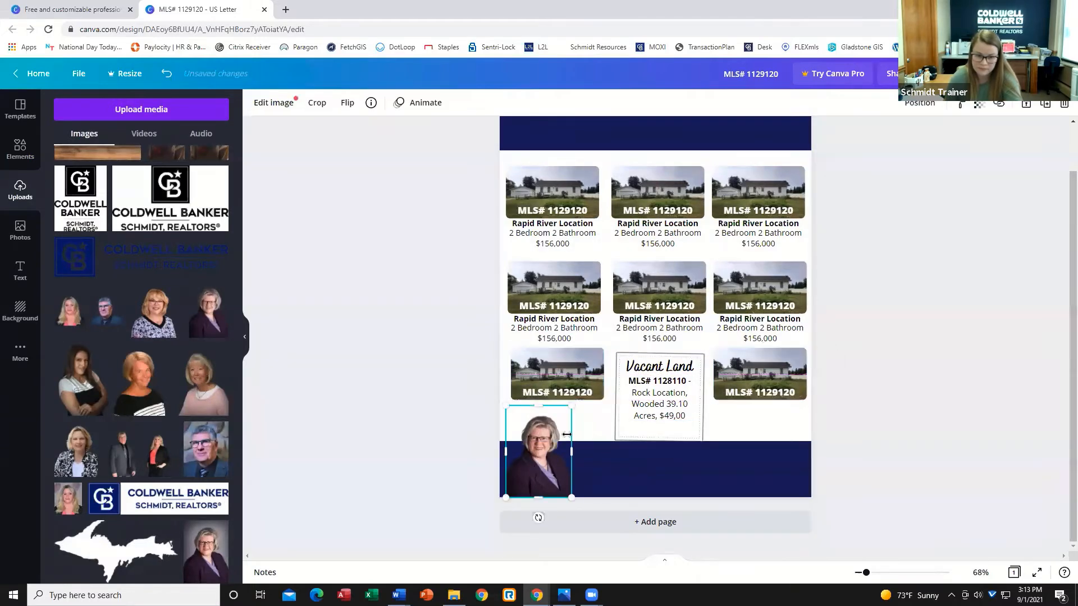
pyautogui.moveTo(587, 398); pyautogui.dragTo(600, 383)
pyautogui.click(1036, 429)
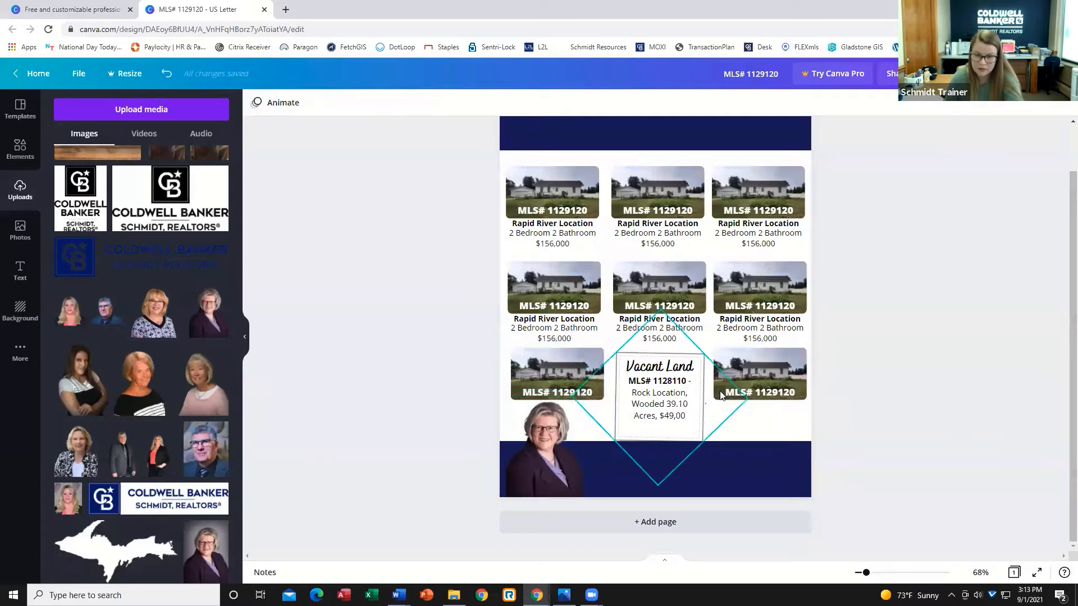
# Delete the diamond-shaped frame around the Vacant Land block and undo the deletion.
pyautogui.click(708, 404)
pyautogui.click(1044, 107)
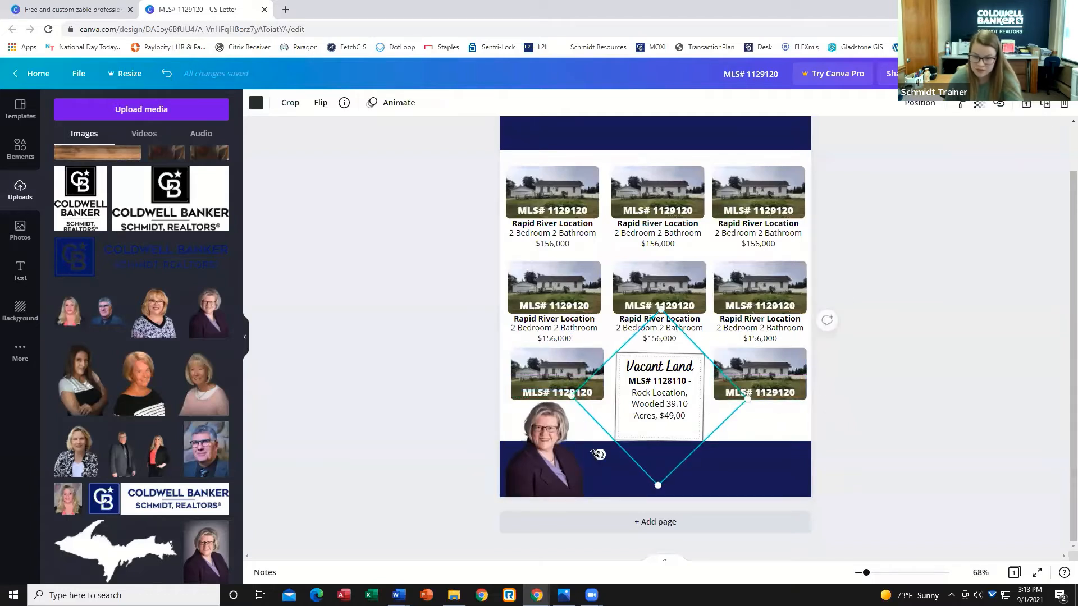
pyautogui.moveTo(599, 453); pyautogui.dragTo(596, 454)
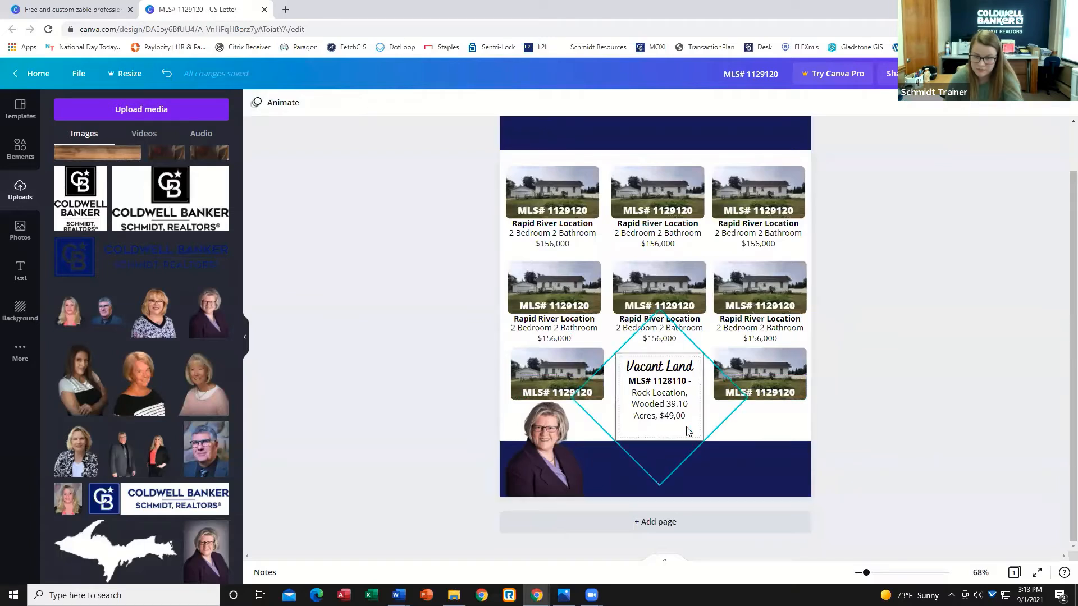
pyautogui.press('Delete')
pyautogui.hotkey('ctrl', 'z')
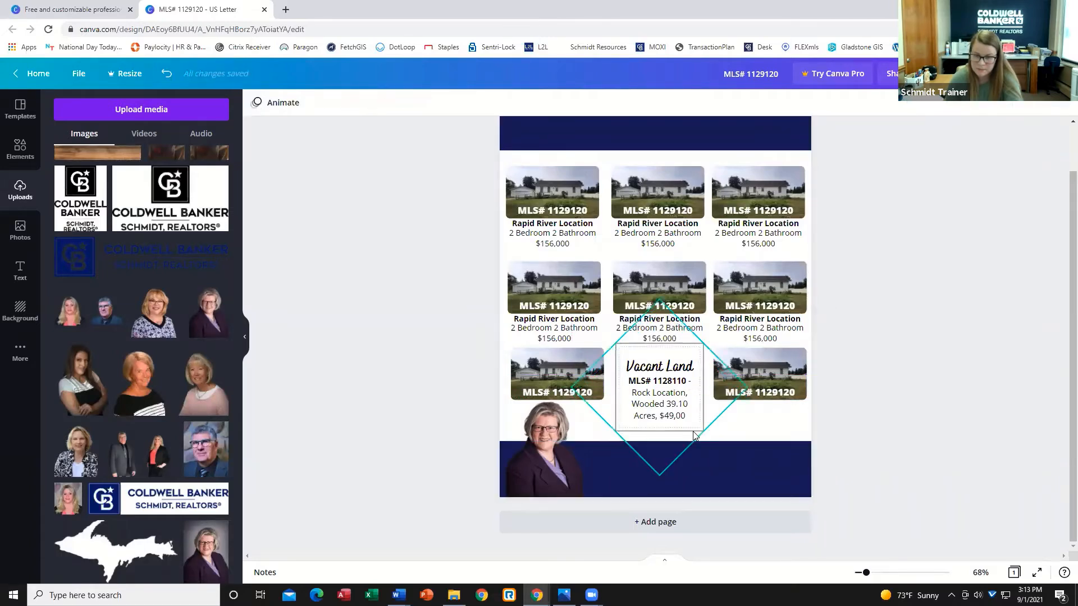
pyautogui.click(883, 366)
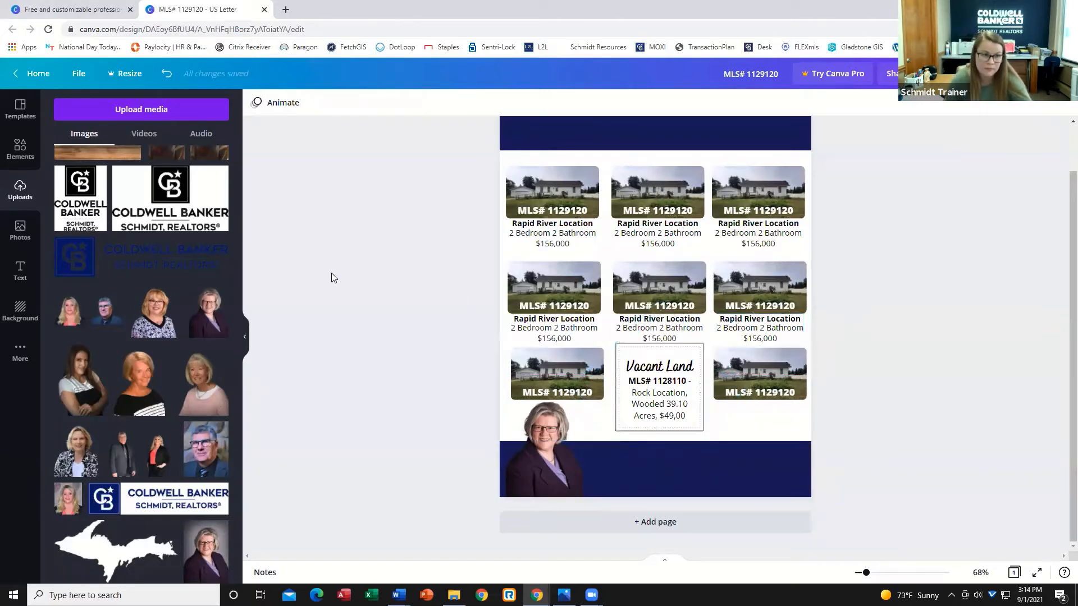
# Search the elements library for "facebook icon" and add a Facebook icon and an Instagram icon to the page.
pyautogui.click(20, 150)
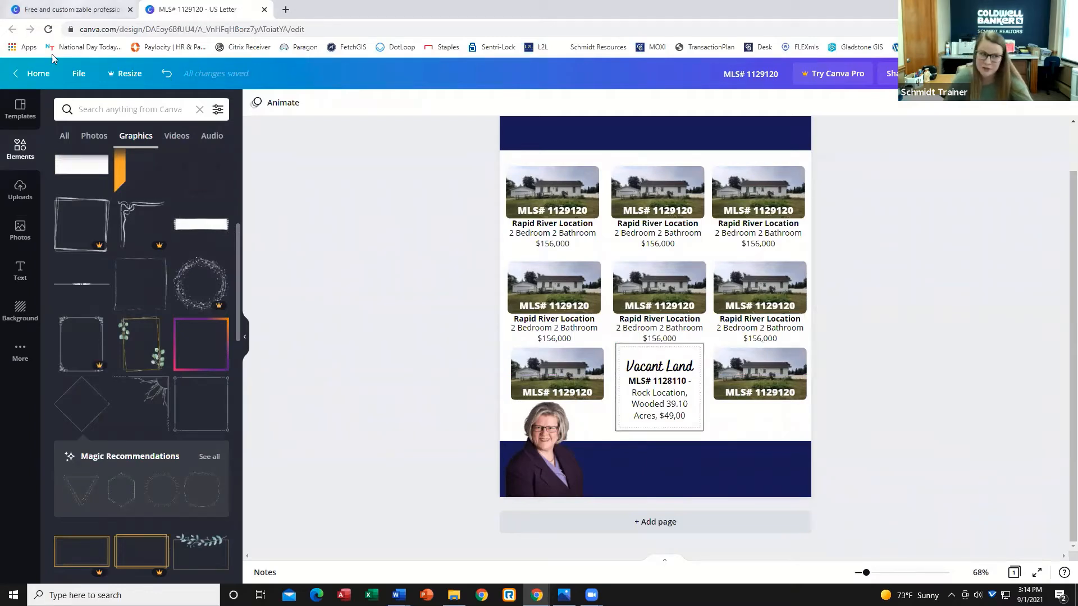
pyautogui.click(173, 111)
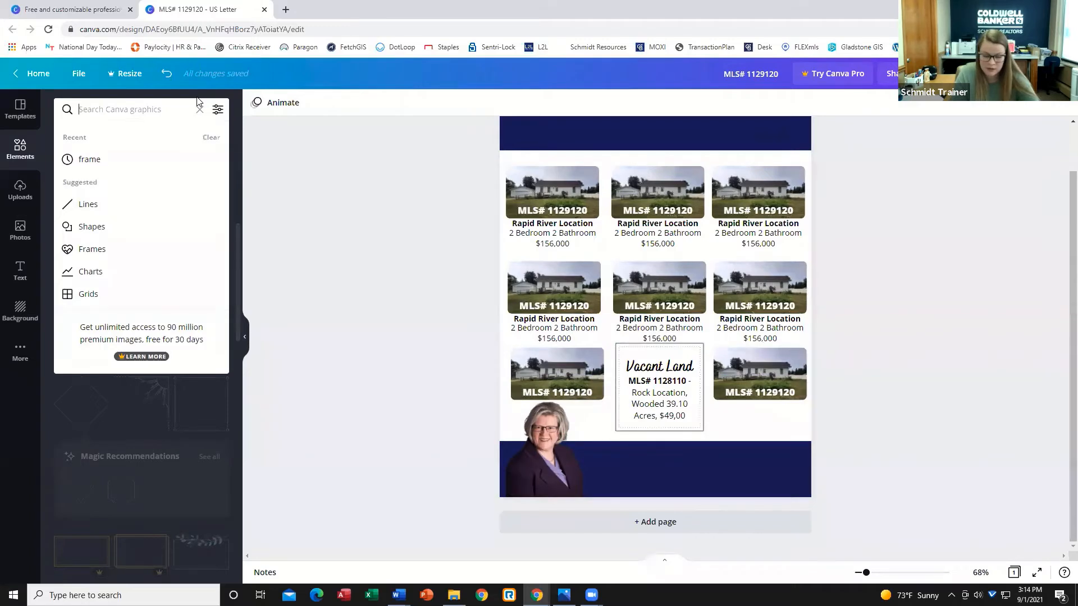
pyautogui.write('facebook icon')
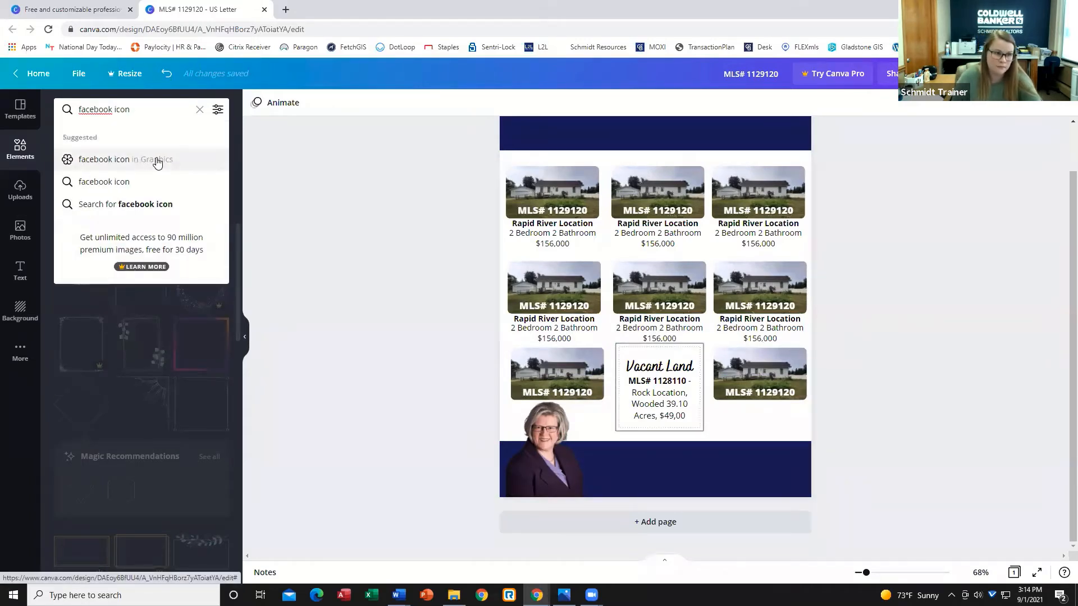
pyautogui.press('Return')
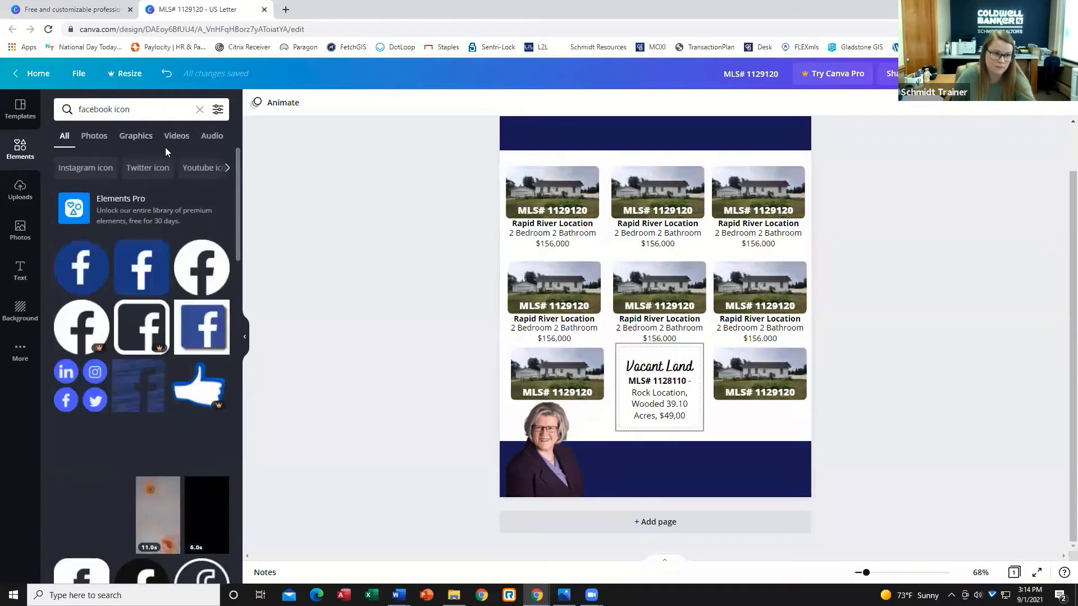
pyautogui.scroll(-2, 155, 175)
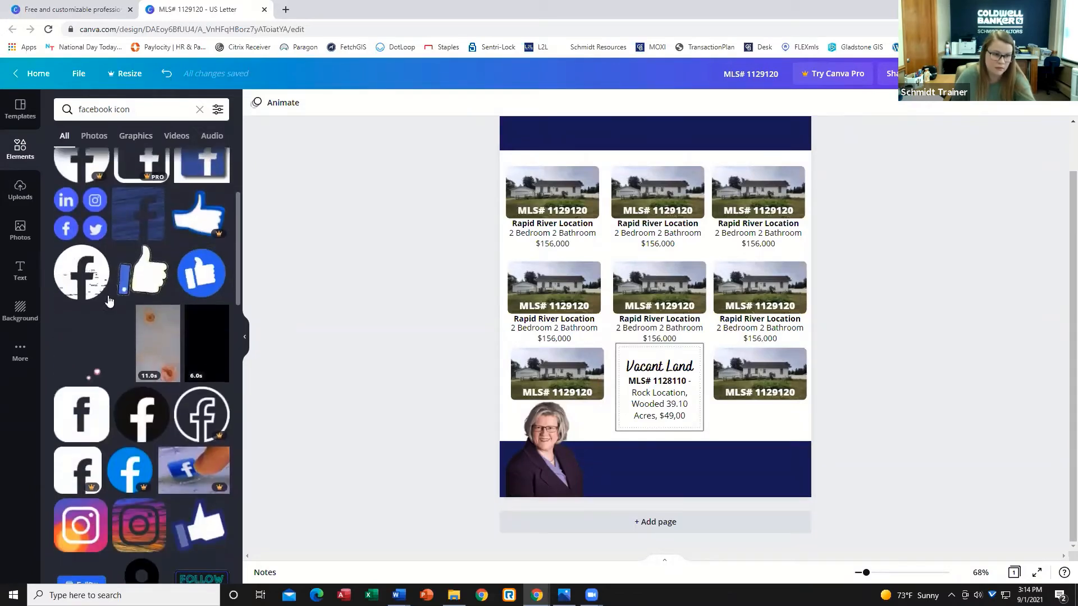
pyautogui.scroll(-1, 90, 348)
pyautogui.click(90, 358)
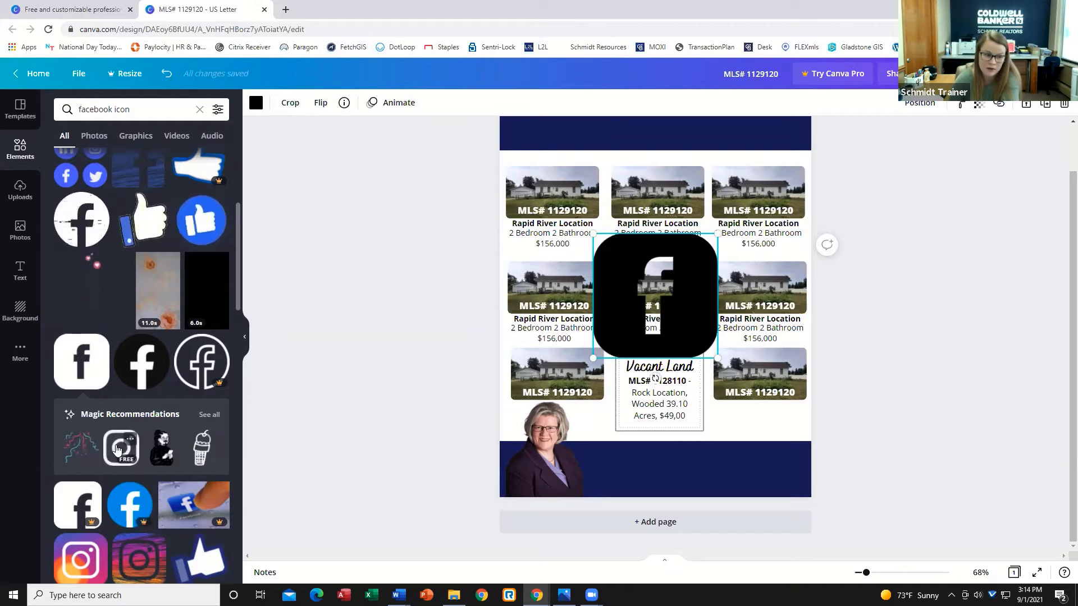
pyautogui.click(126, 458)
pyautogui.click(690, 339)
pyautogui.moveTo(682, 330); pyautogui.dragTo(712, 346)
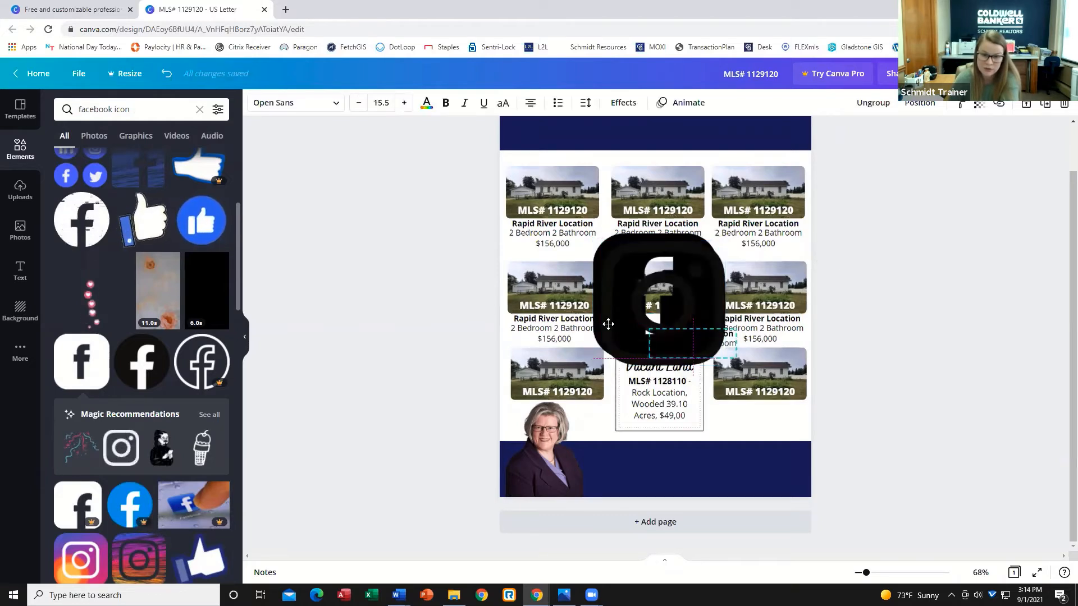
pyautogui.click(167, 73)
# Recolor the Instagram icon navy and move it below the bottom-right listing photo.
pyautogui.click(613, 252)
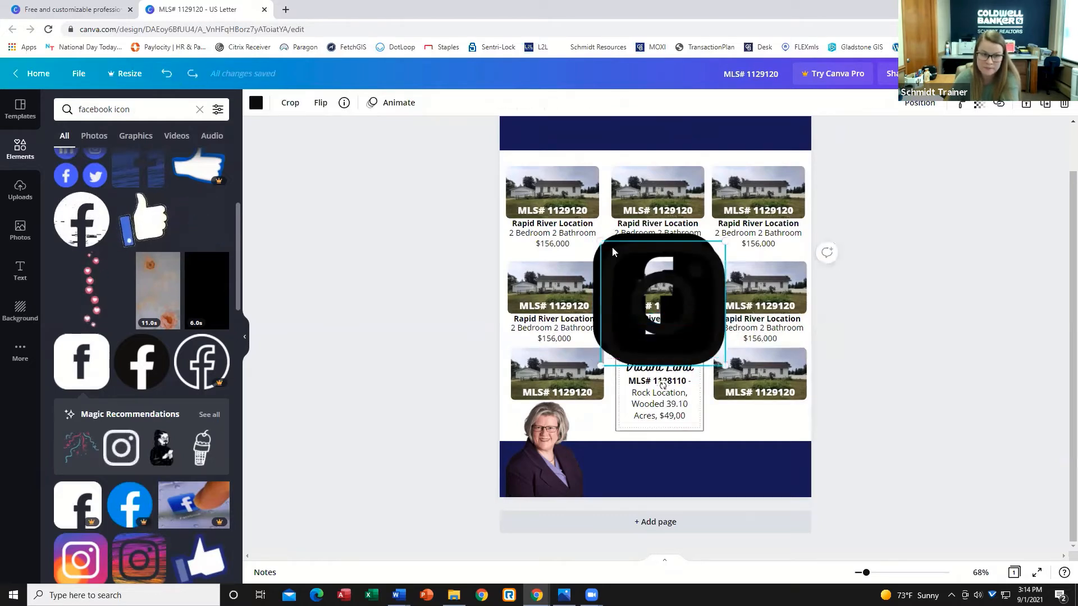
pyautogui.click(256, 102)
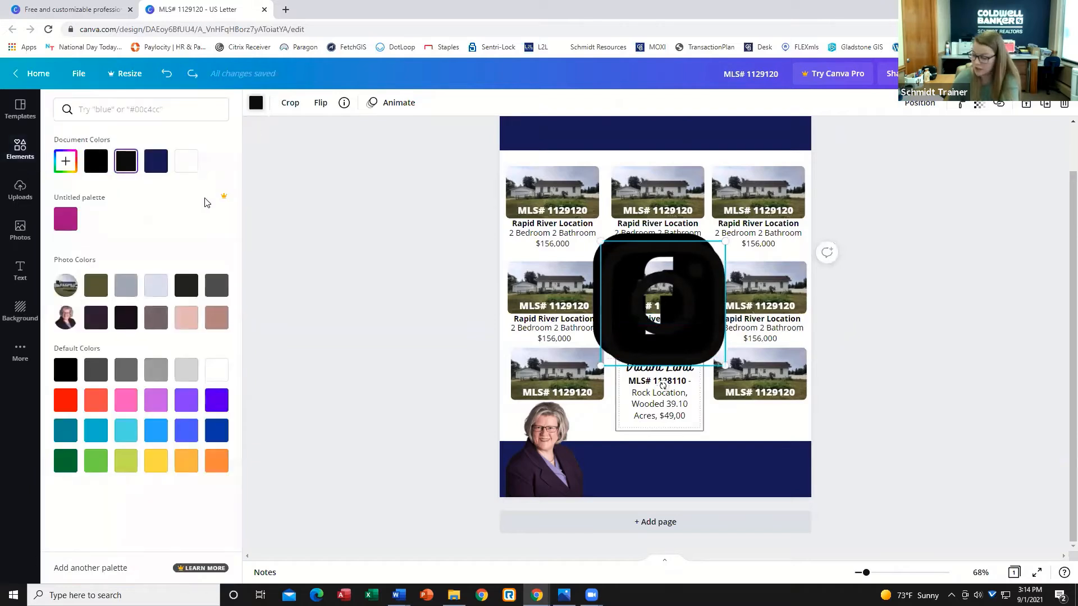
pyautogui.click(153, 162)
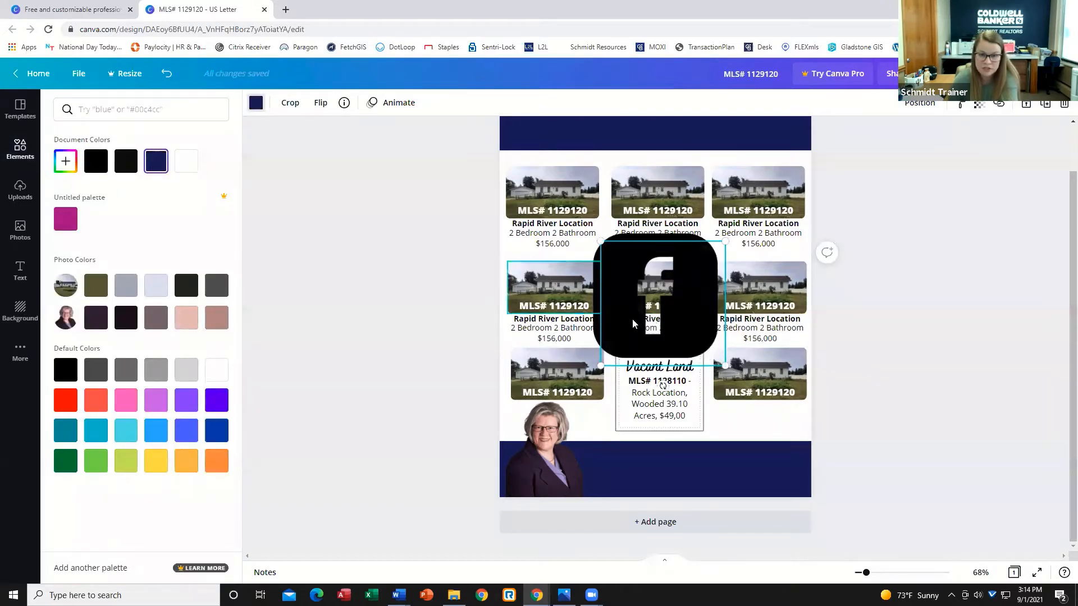
pyautogui.moveTo(663, 334); pyautogui.dragTo(759, 453)
# Recolor the Facebook icon navy, shrink it to icon size, and place it beside the Instagram icon.
pyautogui.click(670, 293)
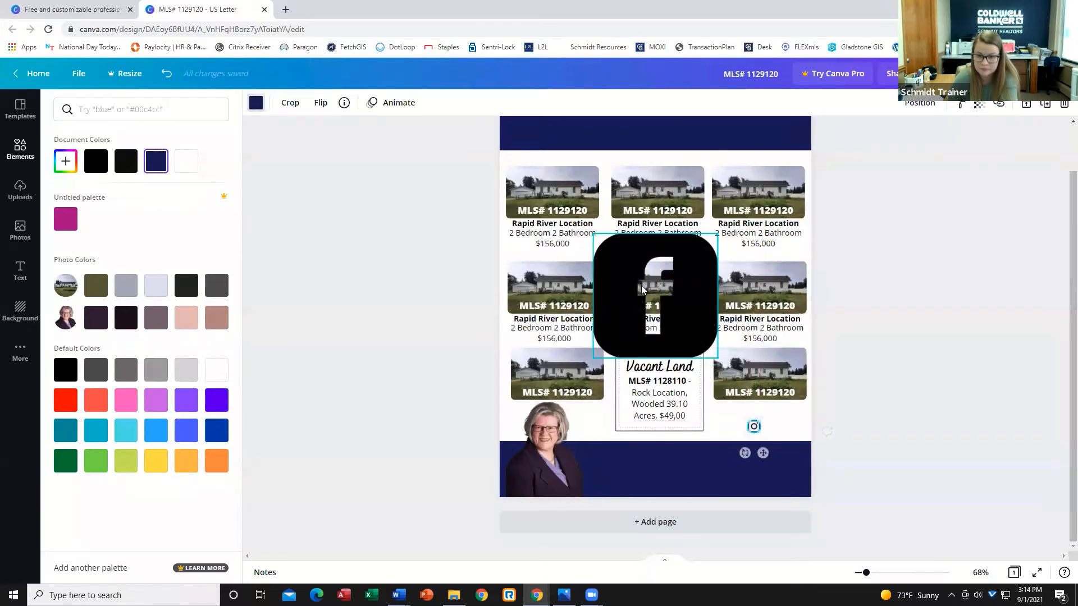
pyautogui.click(256, 103)
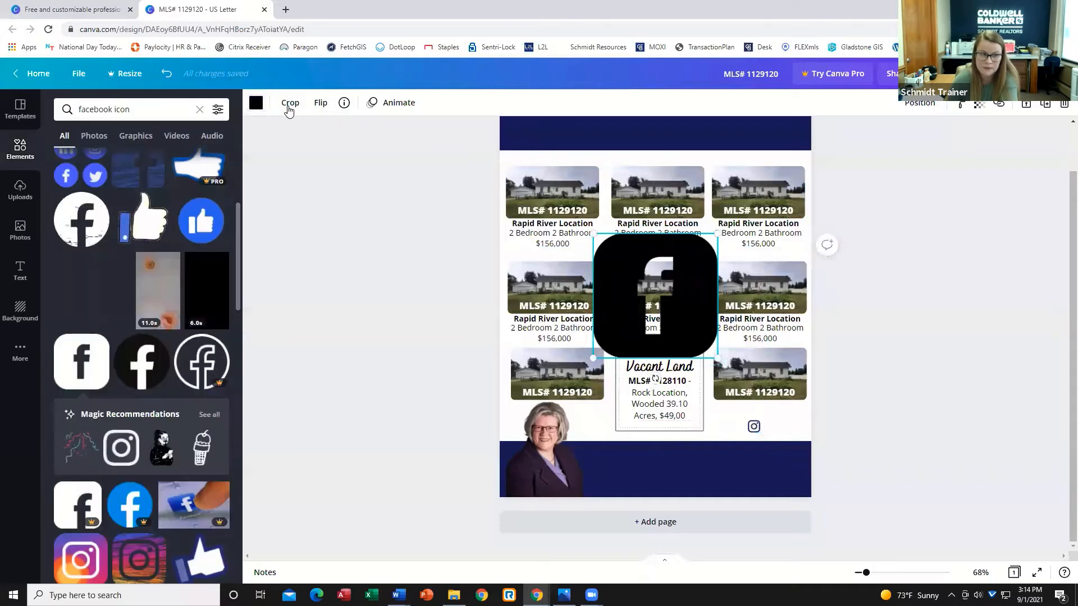
pyautogui.click(255, 103)
pyautogui.click(125, 161)
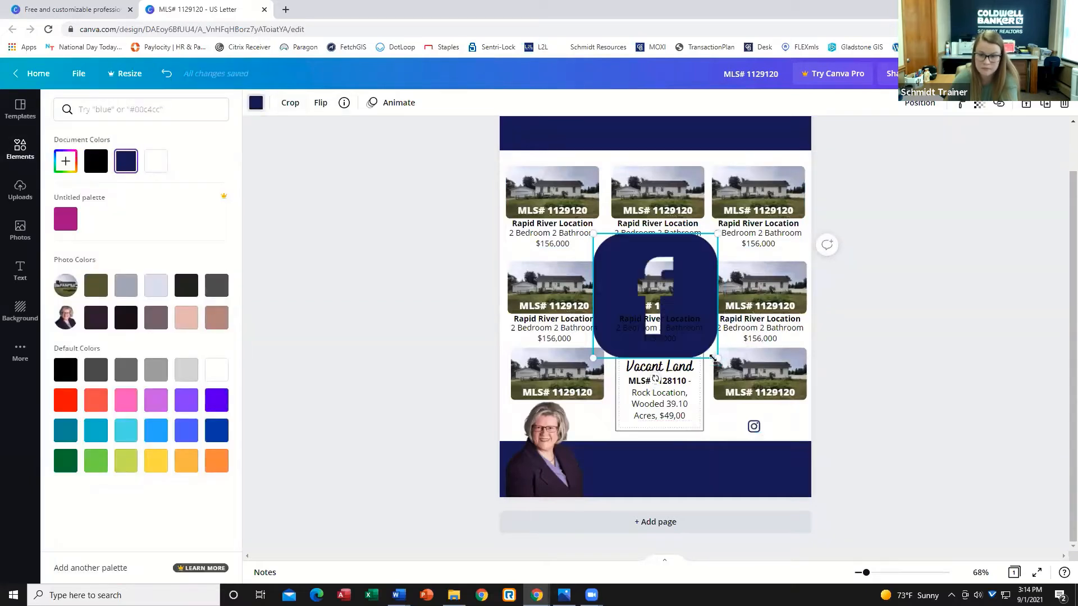
pyautogui.moveTo(662, 335); pyautogui.dragTo(614, 255)
pyautogui.moveTo(713, 393); pyautogui.dragTo(779, 455)
pyautogui.click(793, 435)
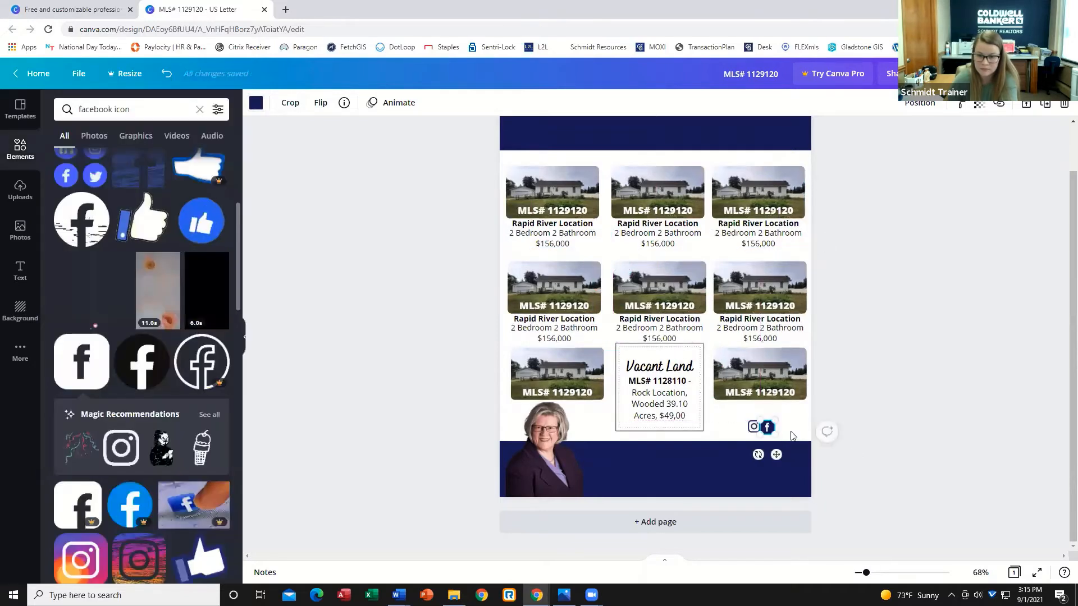
pyautogui.click(773, 431)
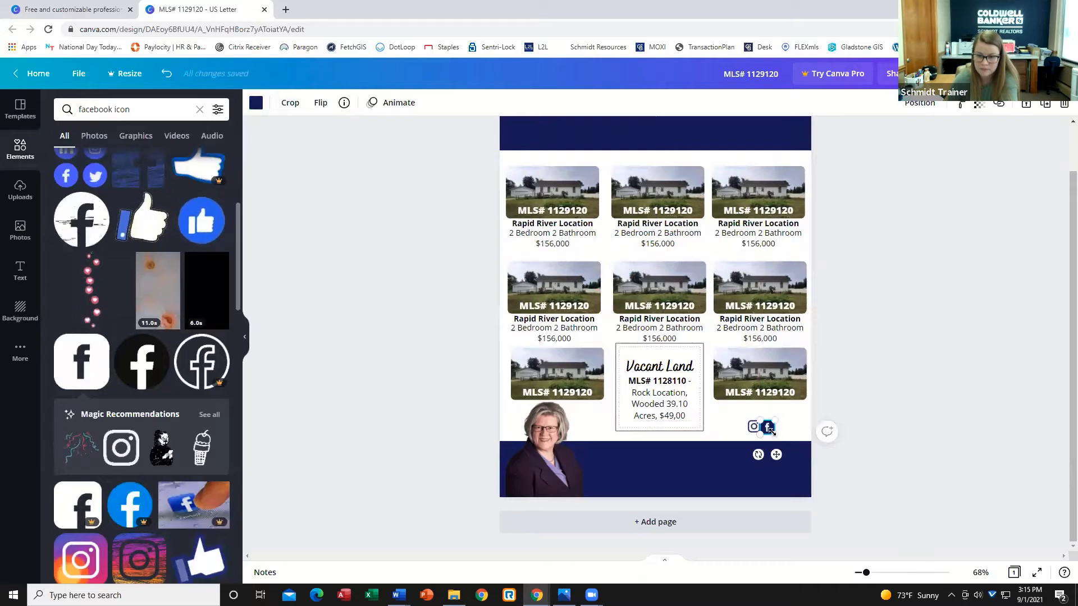
pyautogui.moveTo(775, 434); pyautogui.dragTo(772, 432)
pyautogui.click(789, 433)
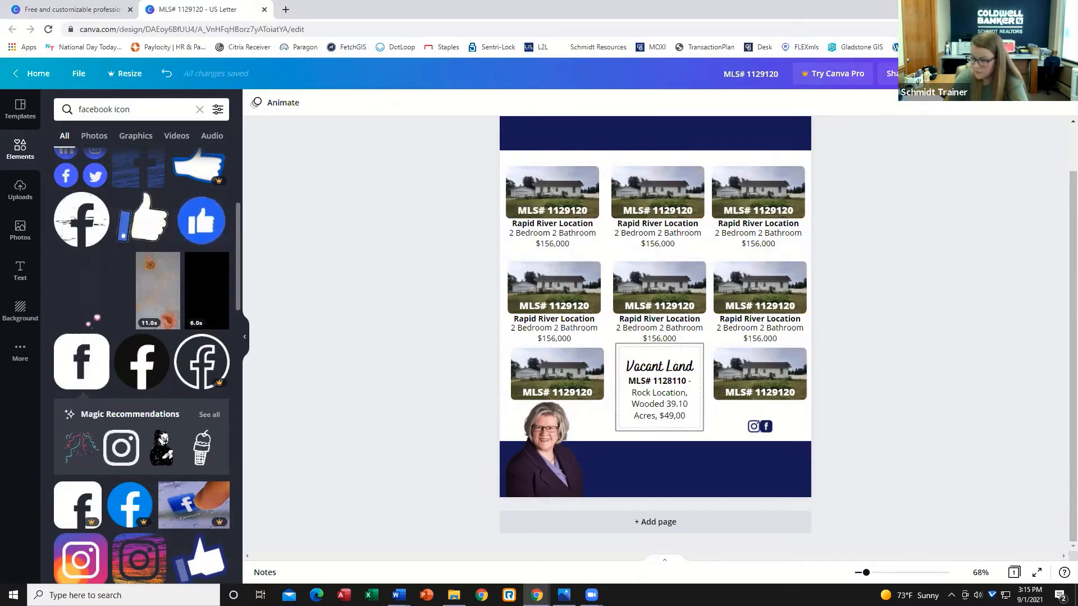
# Duplicate the navy footer banner, recolor the copy light grey, and narrow it to cover the footer's right end.
pyautogui.click(664, 486)
pyautogui.hotkey('ctrl', 'c')
pyautogui.hotkey('ctrl', 'v')
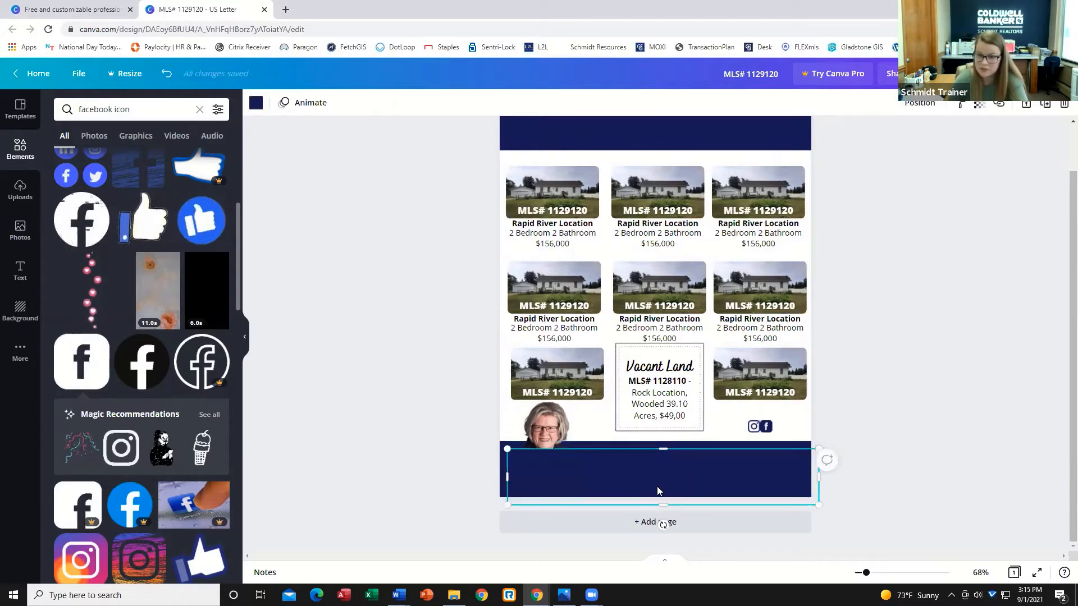
pyautogui.moveTo(661, 460)
pyautogui.mouseDown()
pyautogui.moveTo(647, 446)
pyautogui.moveTo(649, 466)
pyautogui.moveTo(645, 457)
pyautogui.mouseUp()
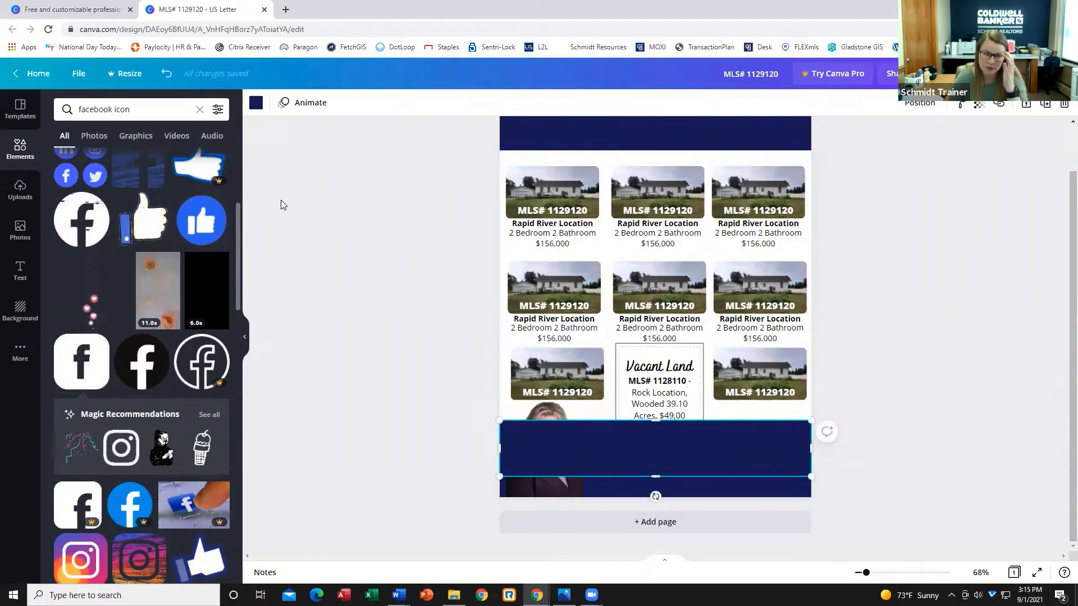
pyautogui.click(256, 103)
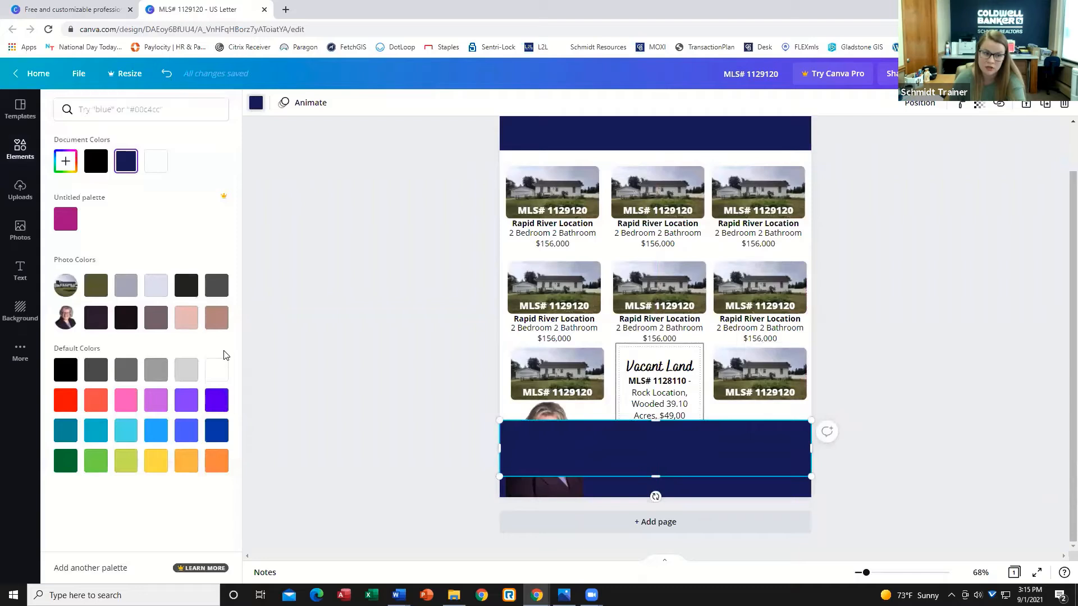
pyautogui.click(176, 374)
pyautogui.moveTo(500, 449); pyautogui.dragTo(698, 467)
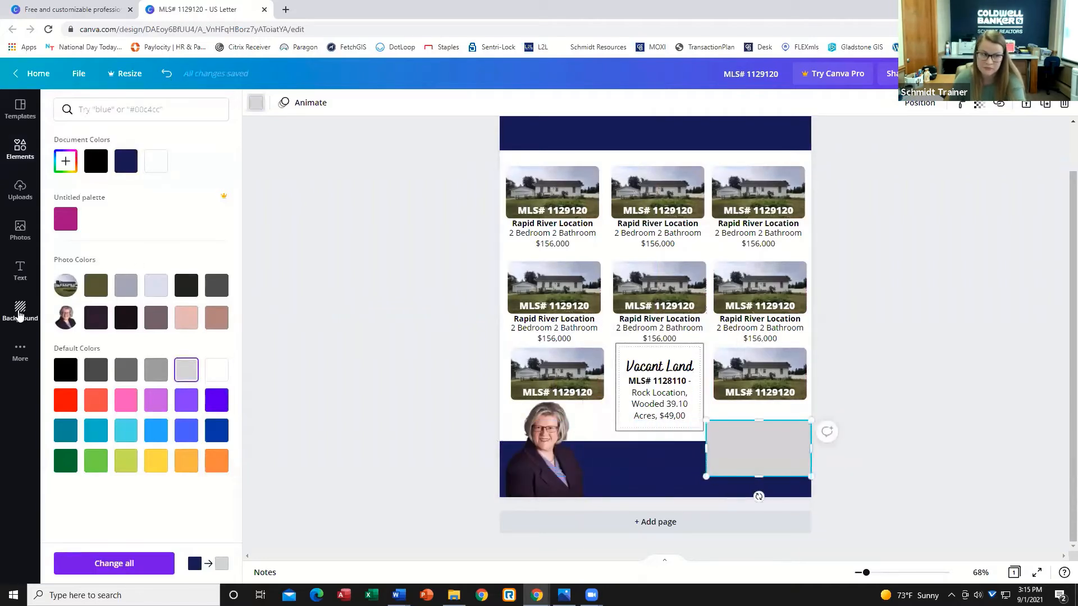
pyautogui.moveTo(758, 446); pyautogui.dragTo(759, 464)
pyautogui.click(913, 471)
# Group the two social icons, move them onto the grey footer block, and bring them forward.
pyautogui.click(761, 484)
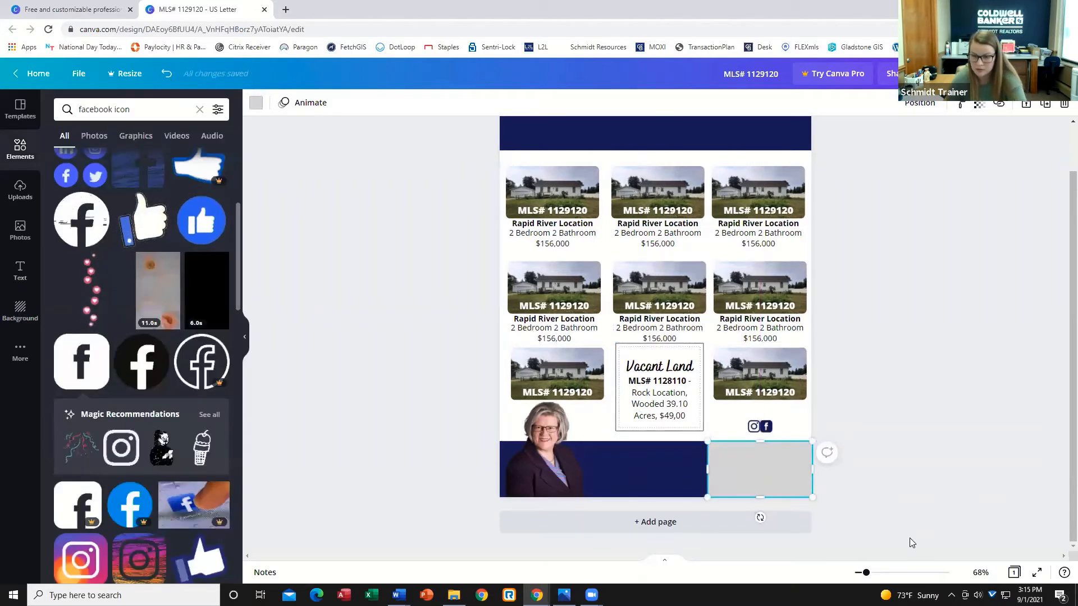
pyautogui.click(909, 538)
pyautogui.click(742, 484)
pyautogui.click(906, 492)
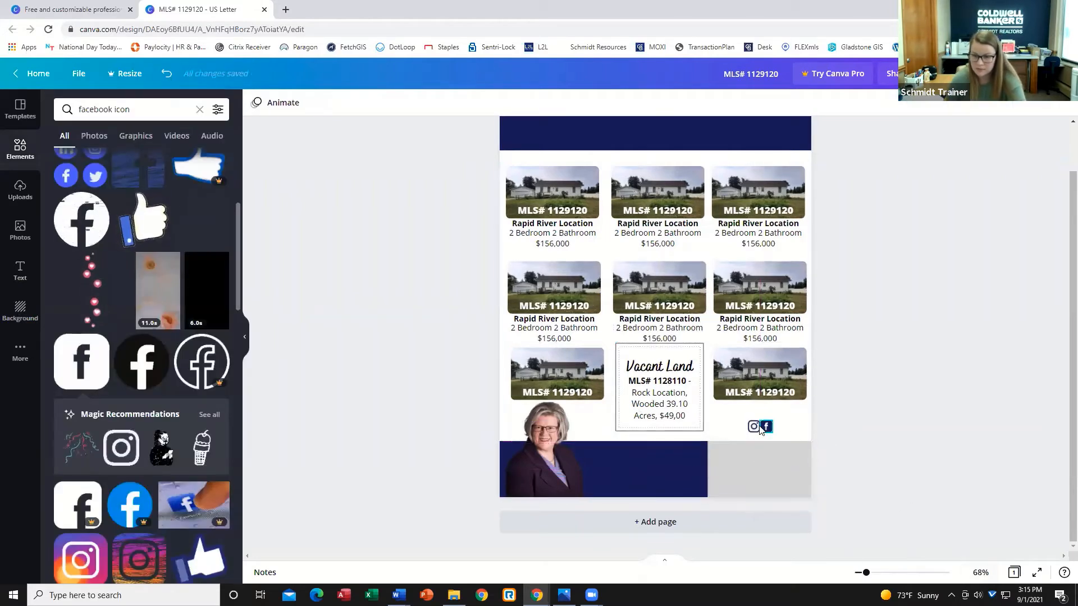
pyautogui.moveTo(786, 424); pyautogui.dragTo(740, 431)
pyautogui.click(873, 104)
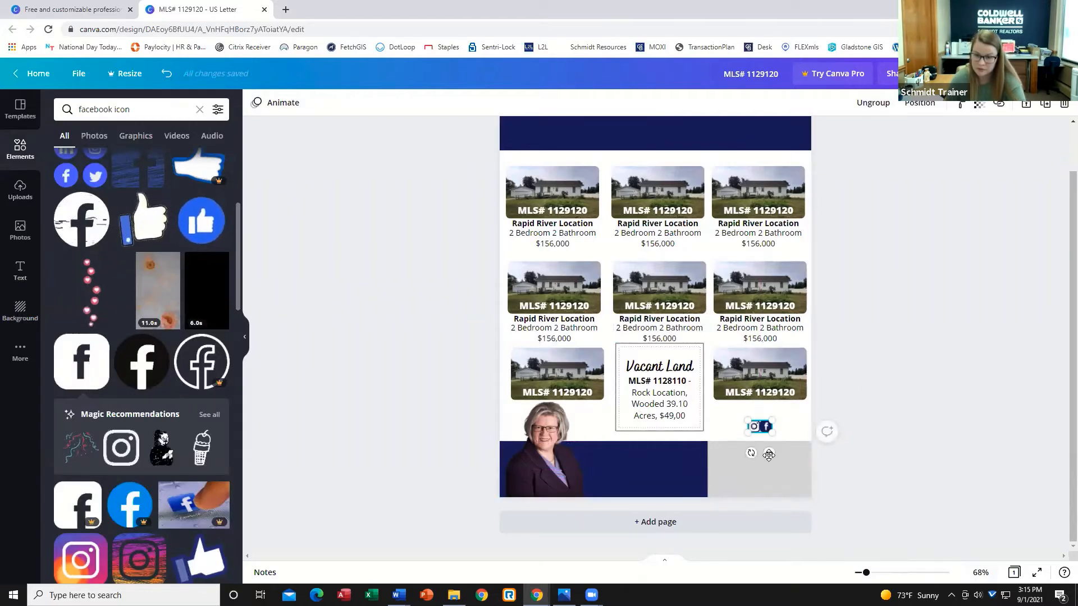
pyautogui.moveTo(742, 505); pyautogui.dragTo(738, 496)
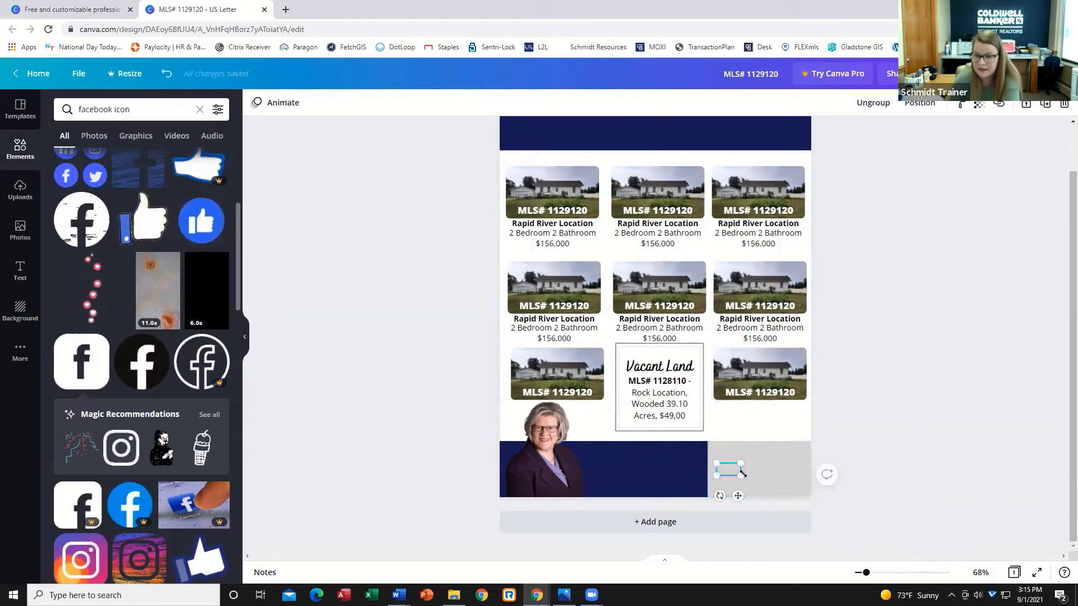
pyautogui.click(919, 103)
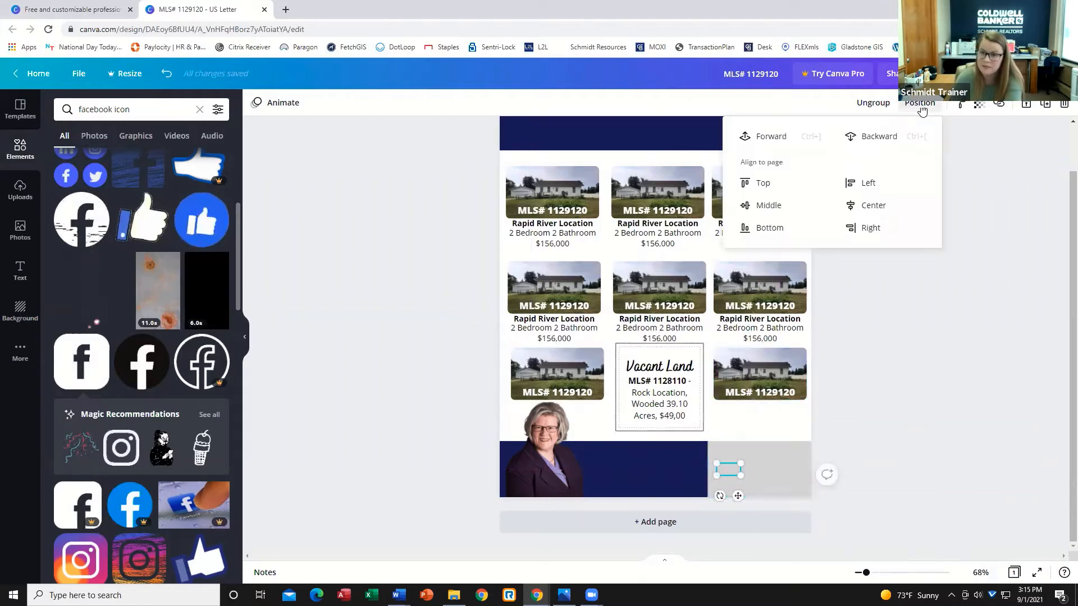
pyautogui.click(759, 138)
pyautogui.click(932, 401)
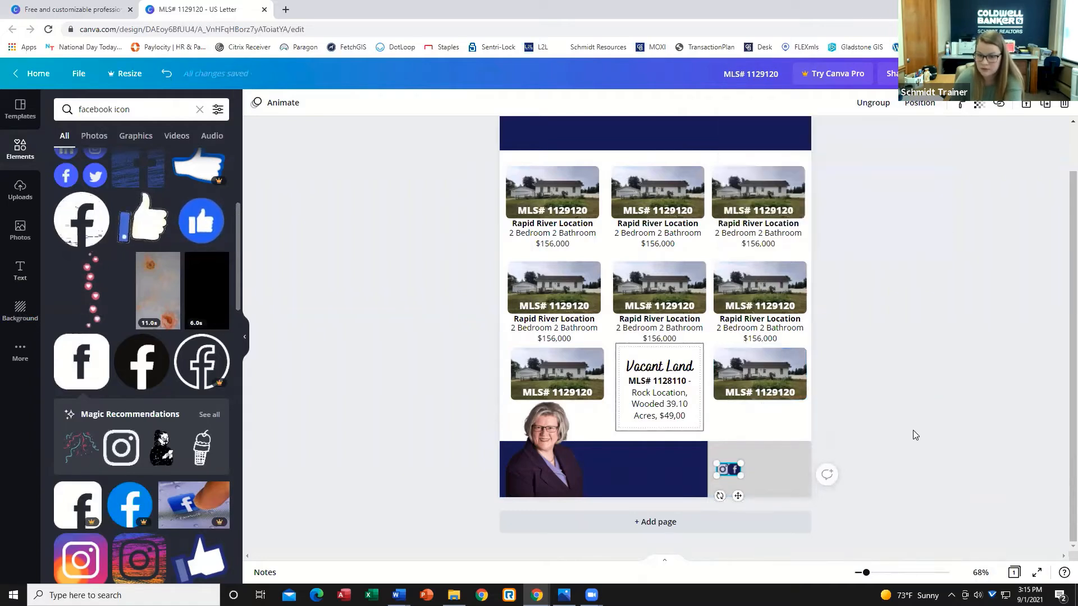
pyautogui.click(919, 428)
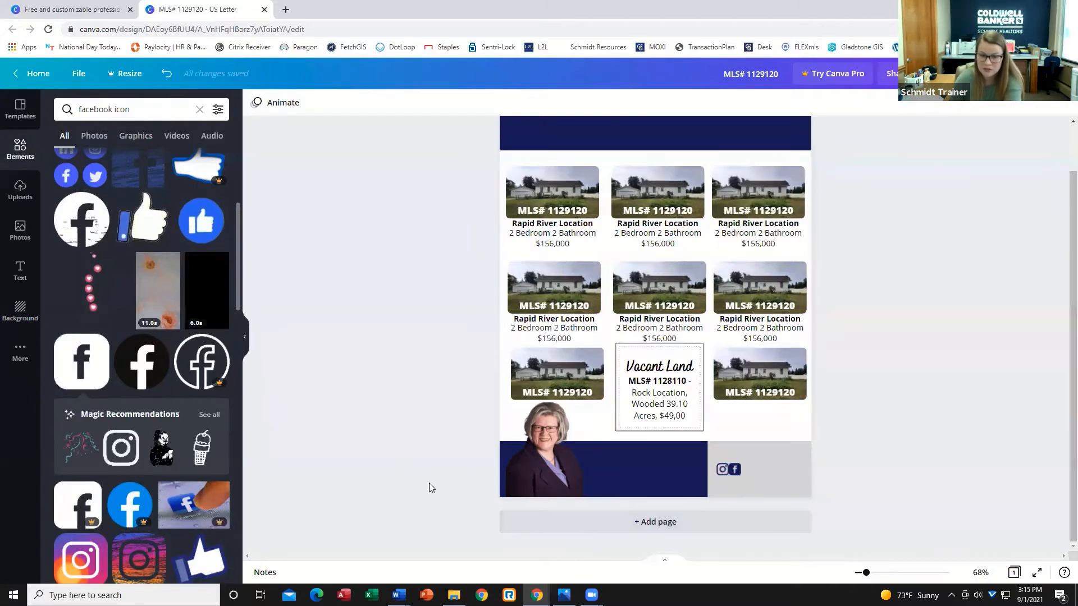
# Add a subheading text box, move it onto the navy footer beside the headshot, and color it white.
pyautogui.moveTo(423, 482); pyautogui.dragTo(739, 496)
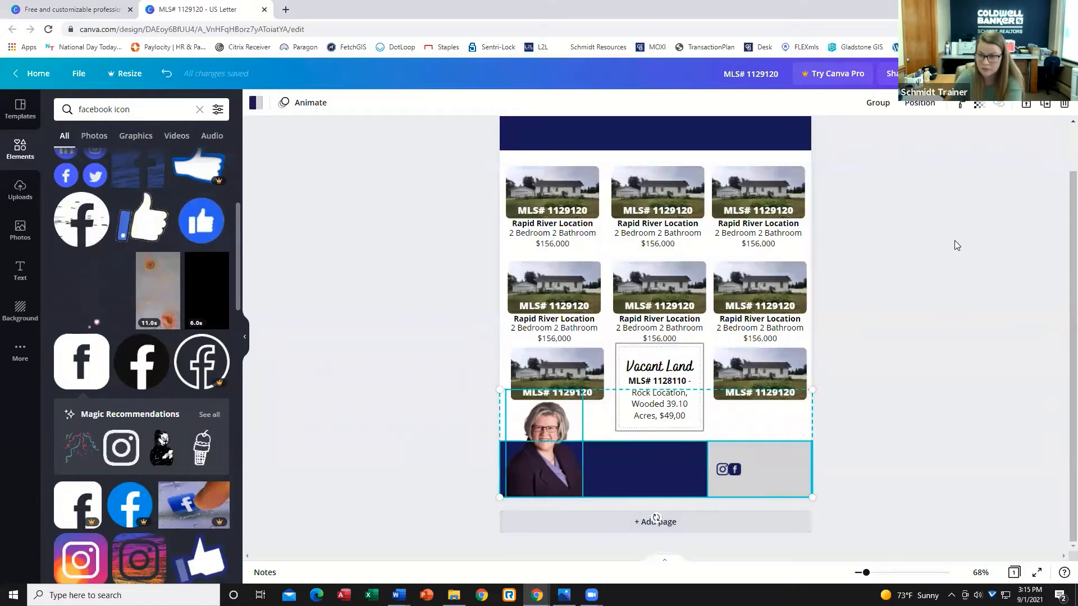
pyautogui.click(919, 232)
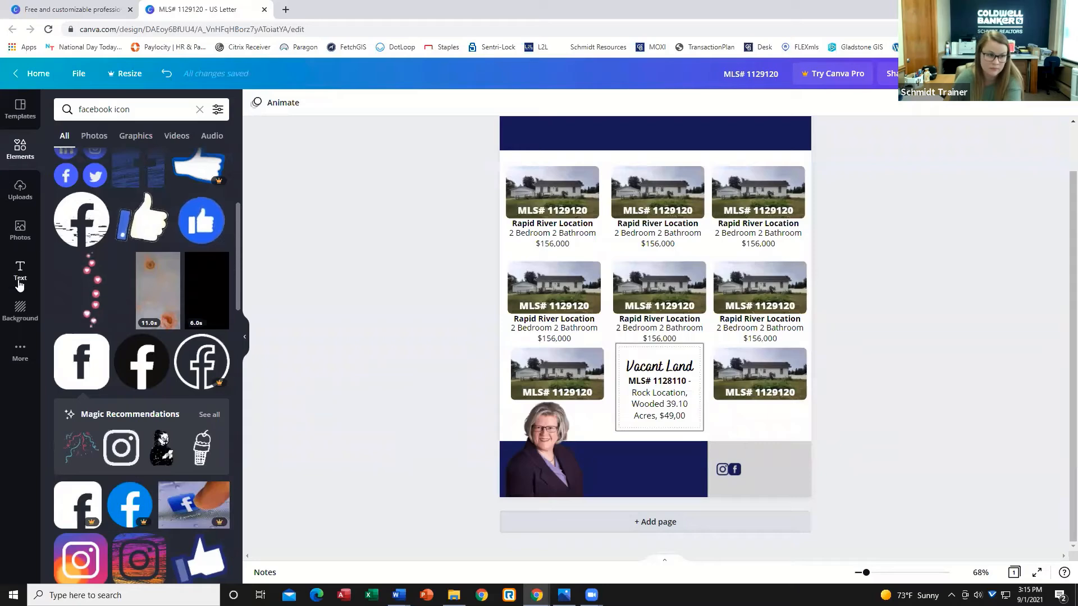
pyautogui.click(20, 271)
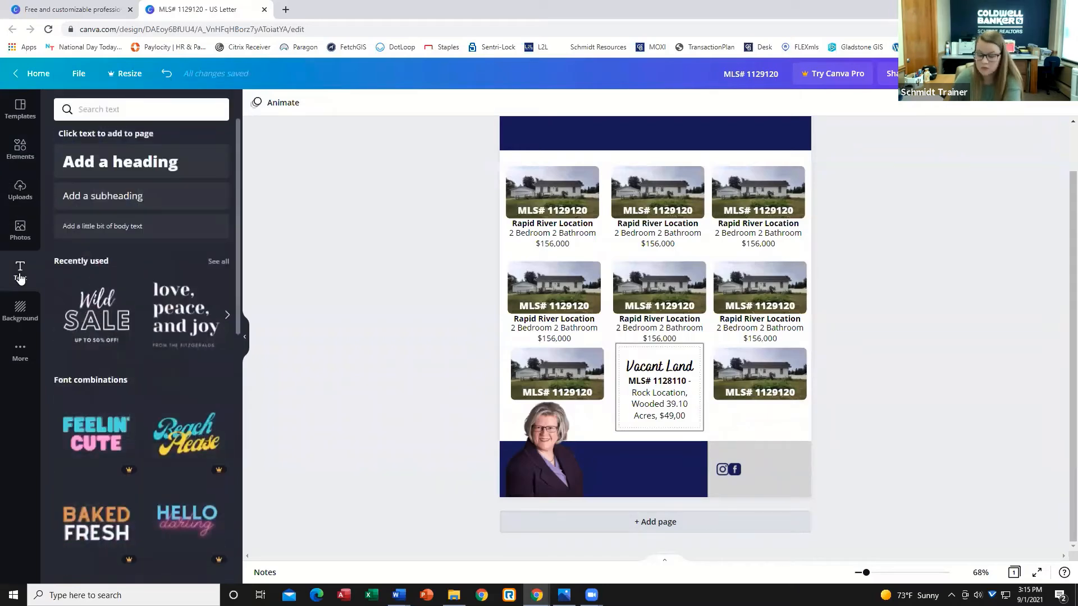
pyautogui.click(132, 204)
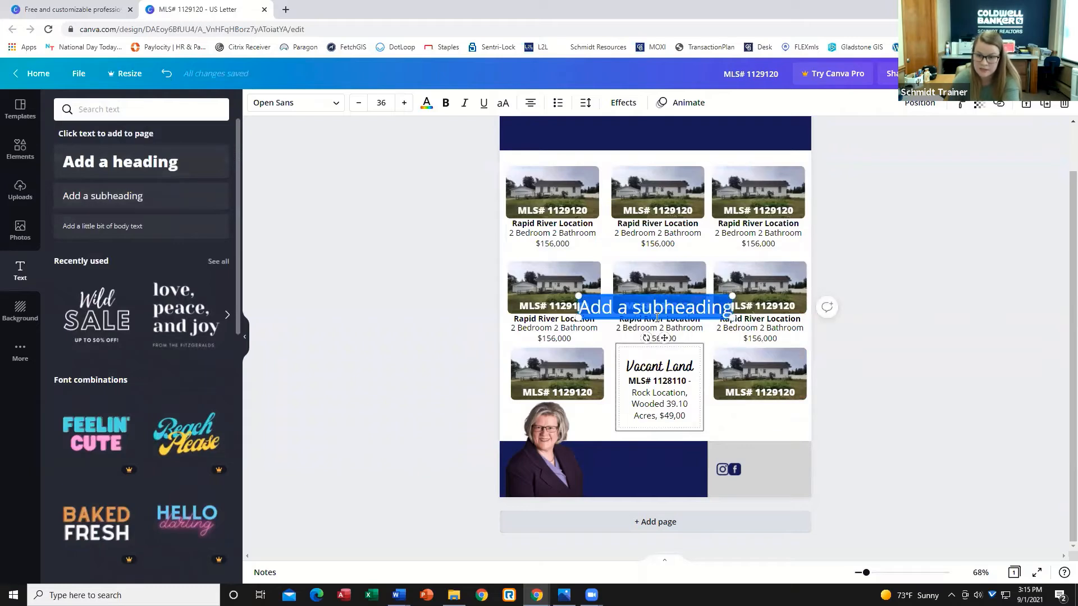
pyautogui.click(677, 306)
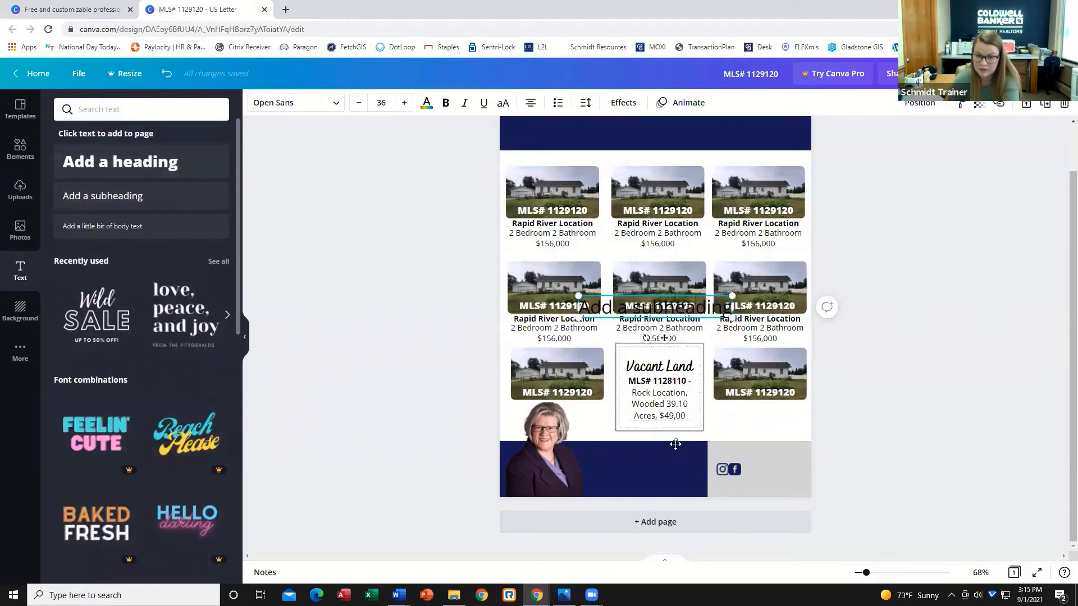
pyautogui.moveTo(675, 444); pyautogui.dragTo(670, 488)
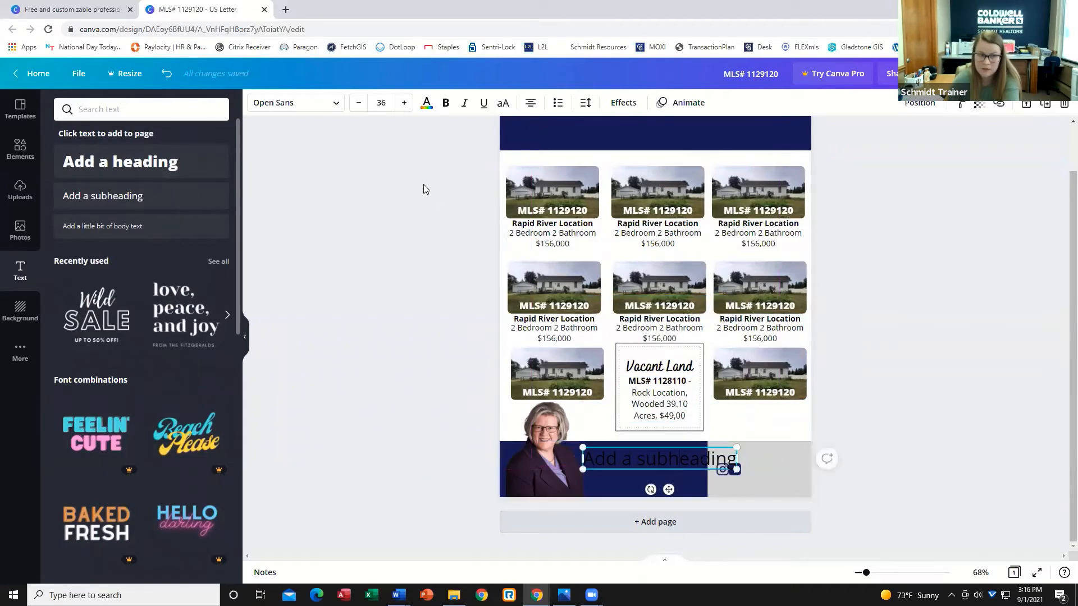
pyautogui.click(426, 103)
pyautogui.click(216, 370)
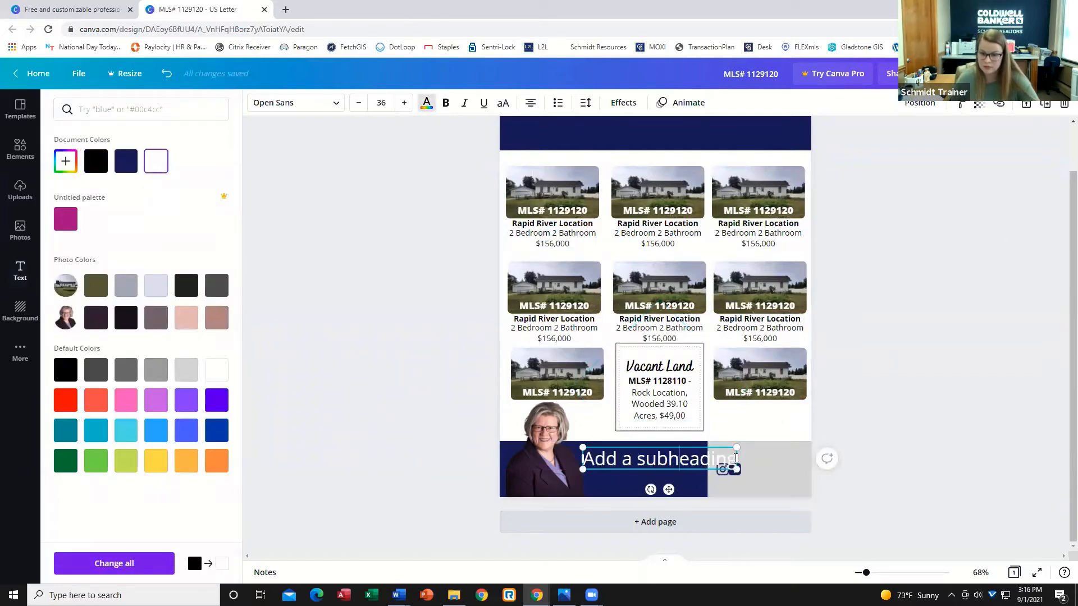
# Replace the subheading text with the agent's full name.
pyautogui.moveTo(736, 459); pyautogui.dragTo(578, 454)
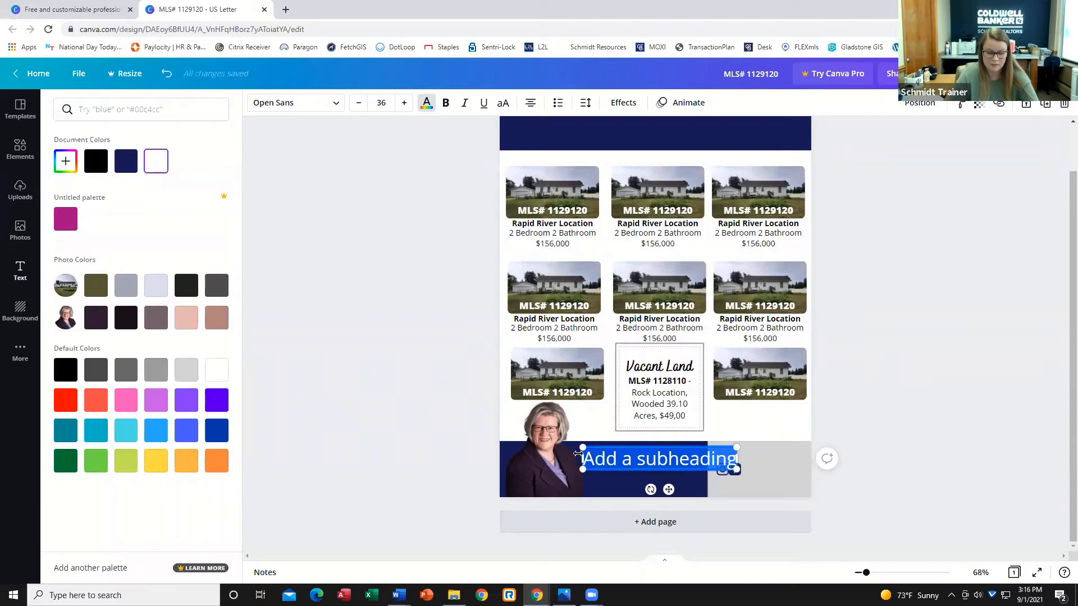
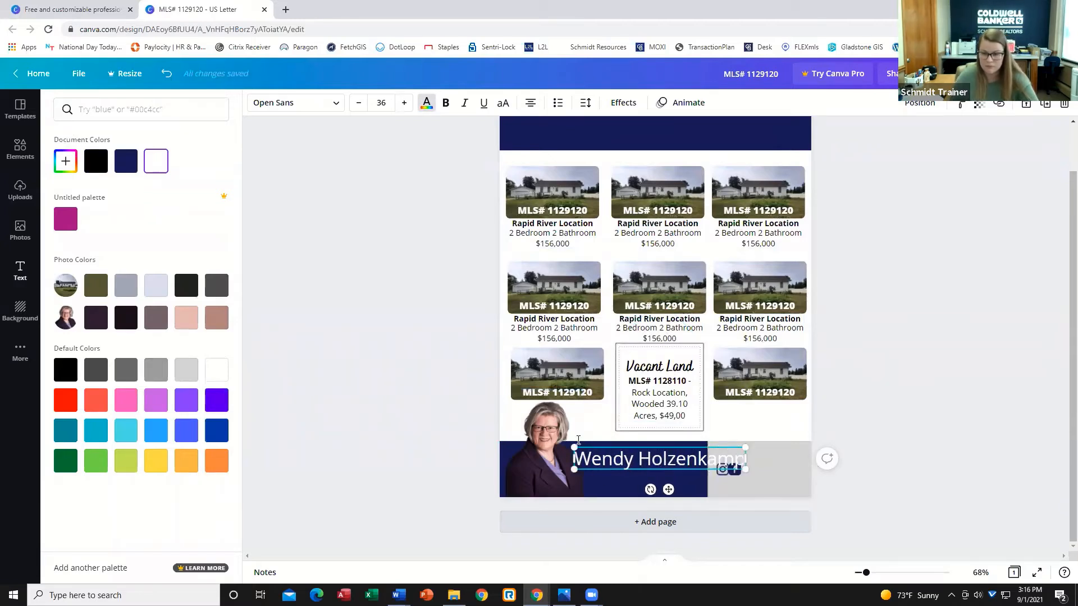
# Shrink the agent's name text and position it on the footer next to the headshot.
pyautogui.click(729, 481)
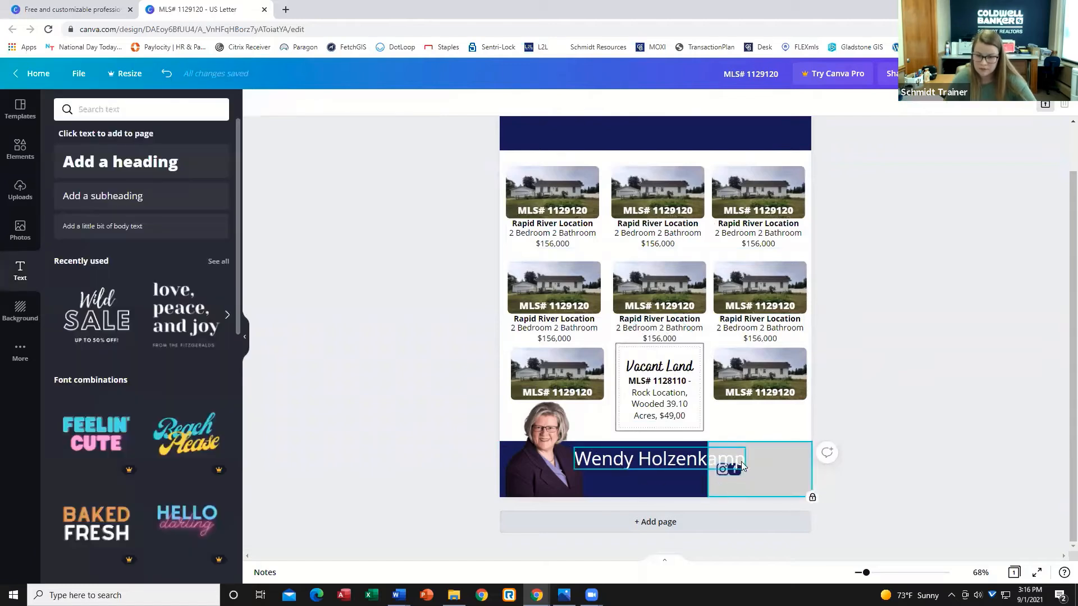
pyautogui.click(741, 466)
pyautogui.moveTo(745, 470); pyautogui.dragTo(676, 454)
pyautogui.click(888, 477)
pyautogui.click(672, 459)
pyautogui.click(783, 491)
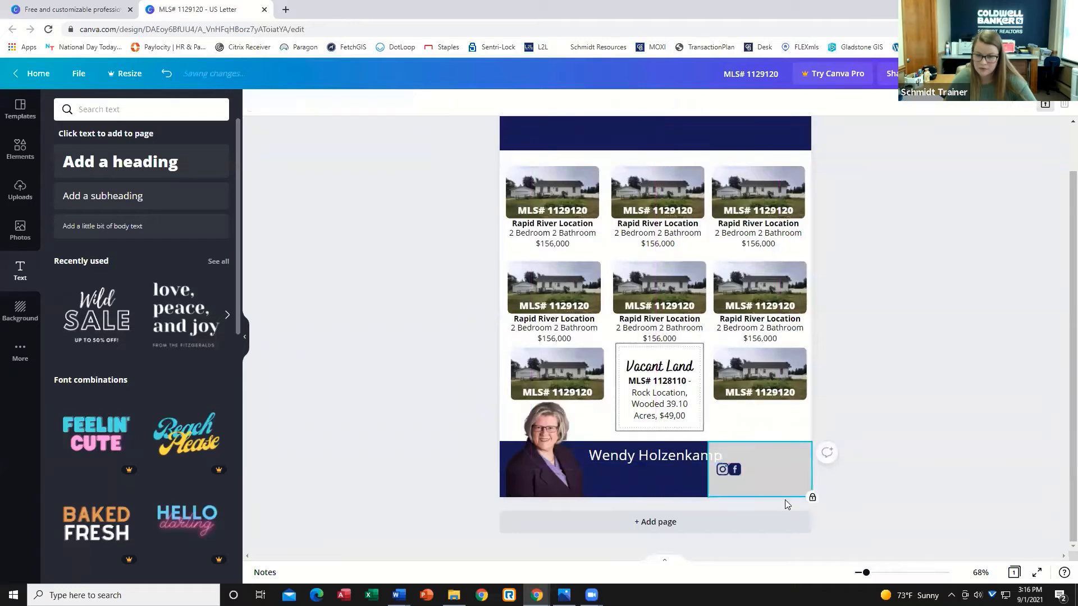
# Unlock the grey footer block and shift it and the social icons slightly right of the name.
pyautogui.click(1045, 105)
pyautogui.moveTo(716, 474)
pyautogui.mouseDown()
pyautogui.moveTo(781, 482)
pyautogui.moveTo(735, 470)
pyautogui.mouseUp()
pyautogui.click(738, 473)
pyautogui.click(751, 456)
pyautogui.click(658, 458)
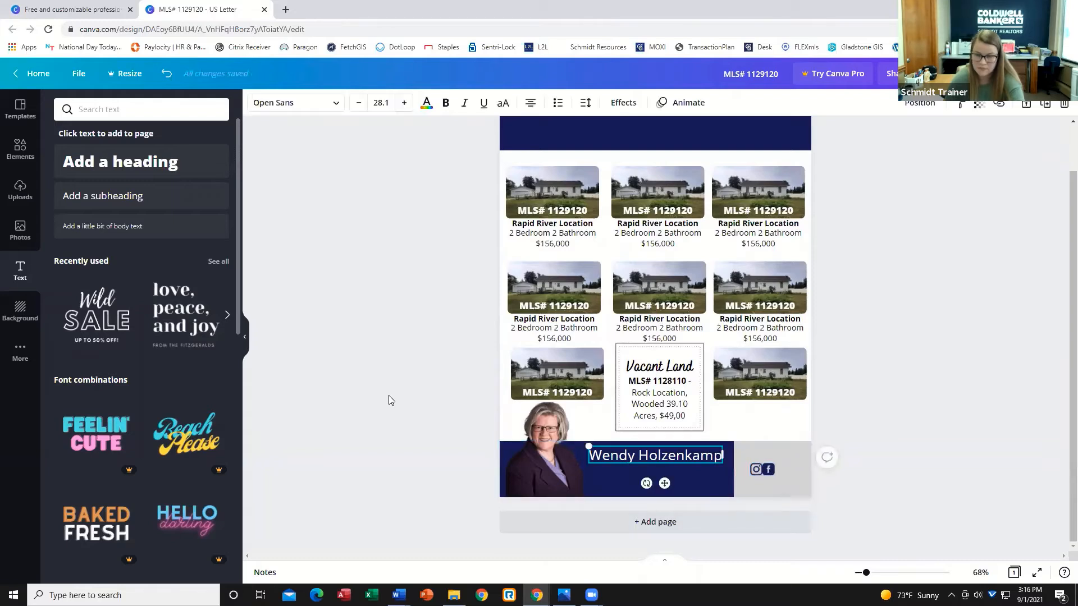
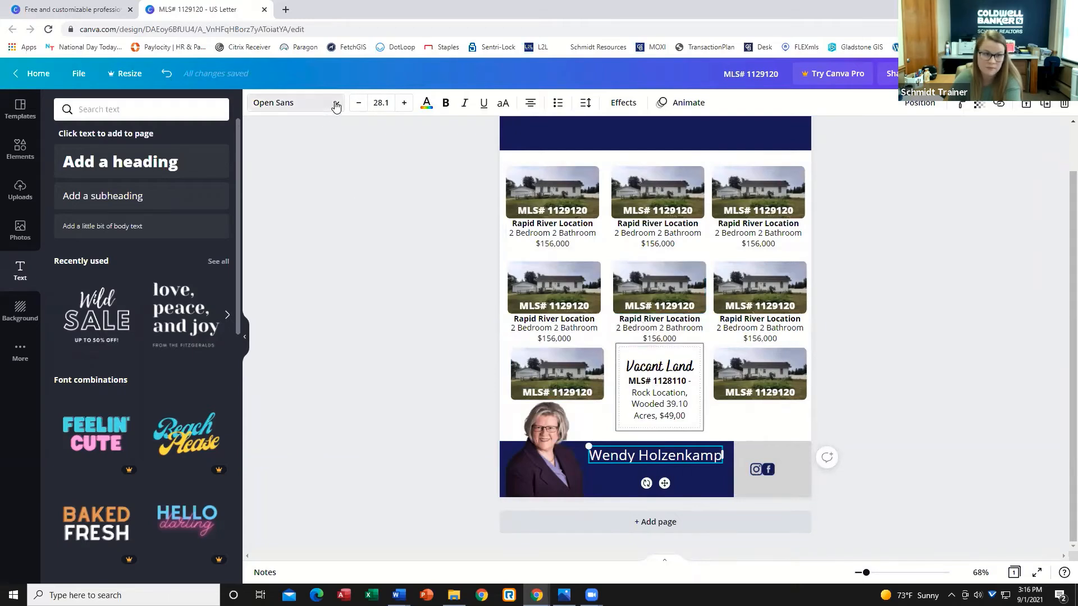
# Change the agent name's font to Playfair Display.
pyautogui.click(319, 107)
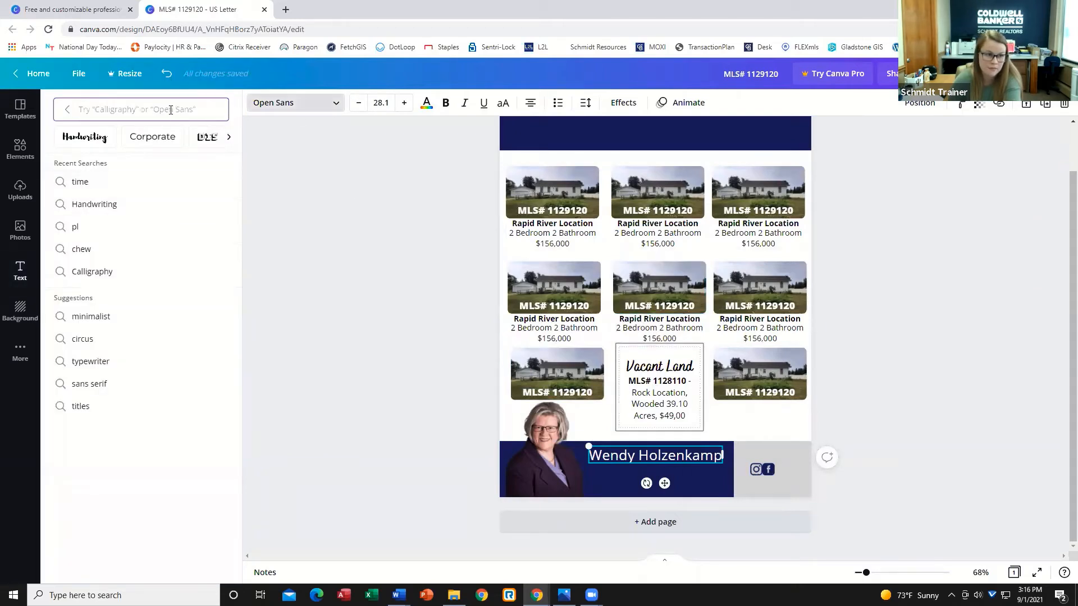
pyautogui.click(302, 101)
pyautogui.click(334, 104)
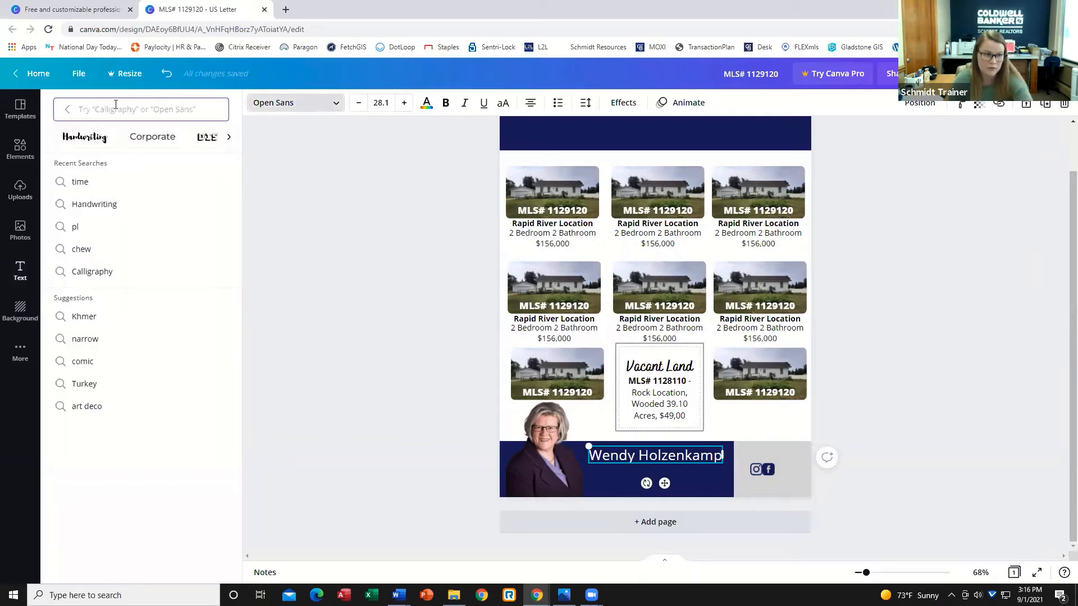
pyautogui.write('play')
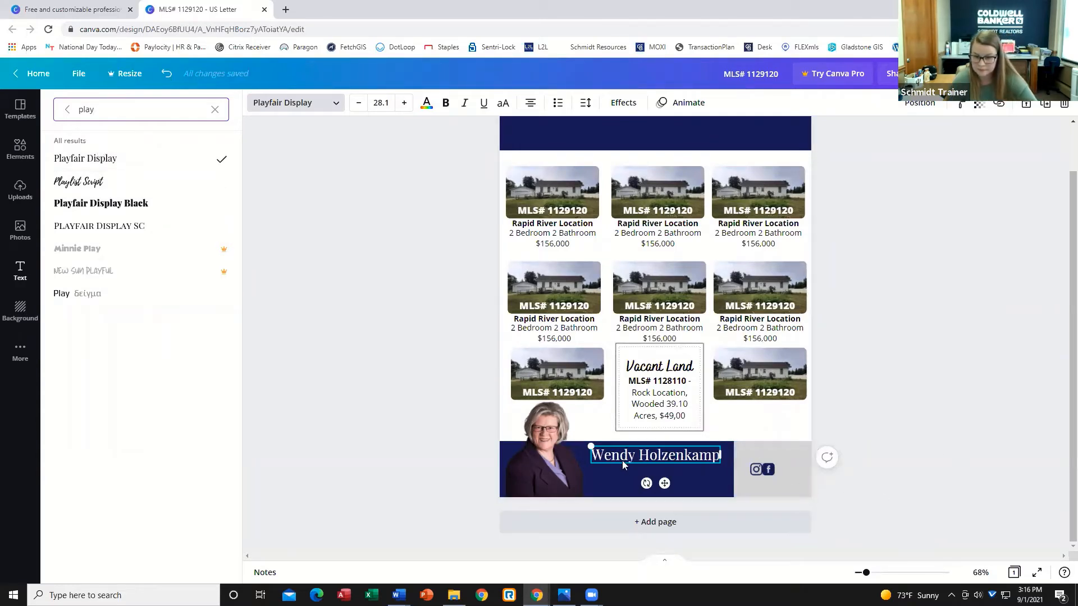
pyautogui.click(682, 458)
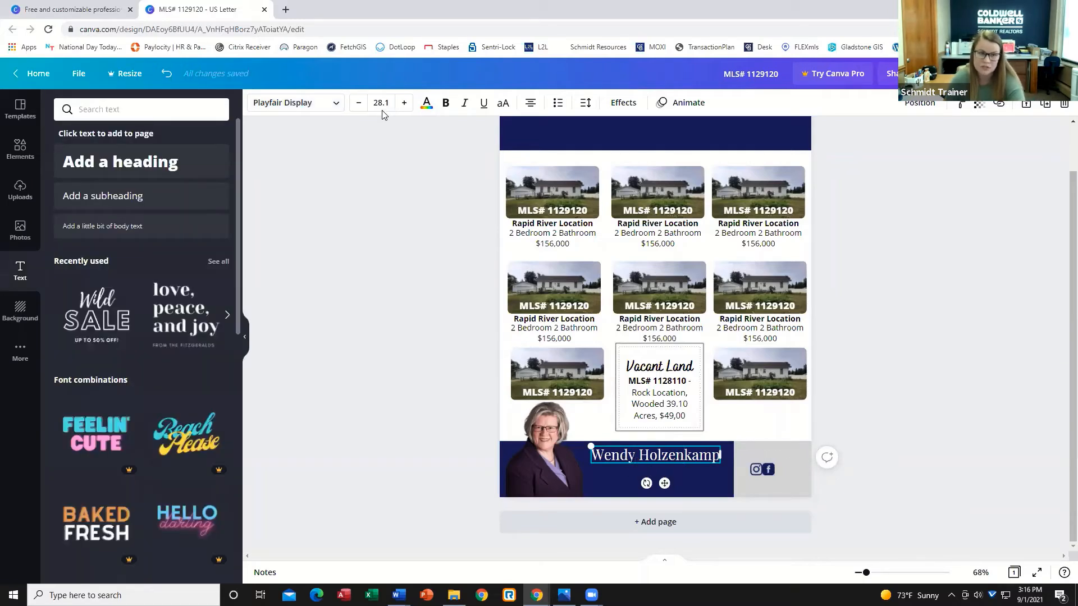
# Set the agent name's font size to 32.1 and nudge it slightly on the footer.
pyautogui.click(405, 103)
pyautogui.click(405, 103)
pyautogui.click(404, 102)
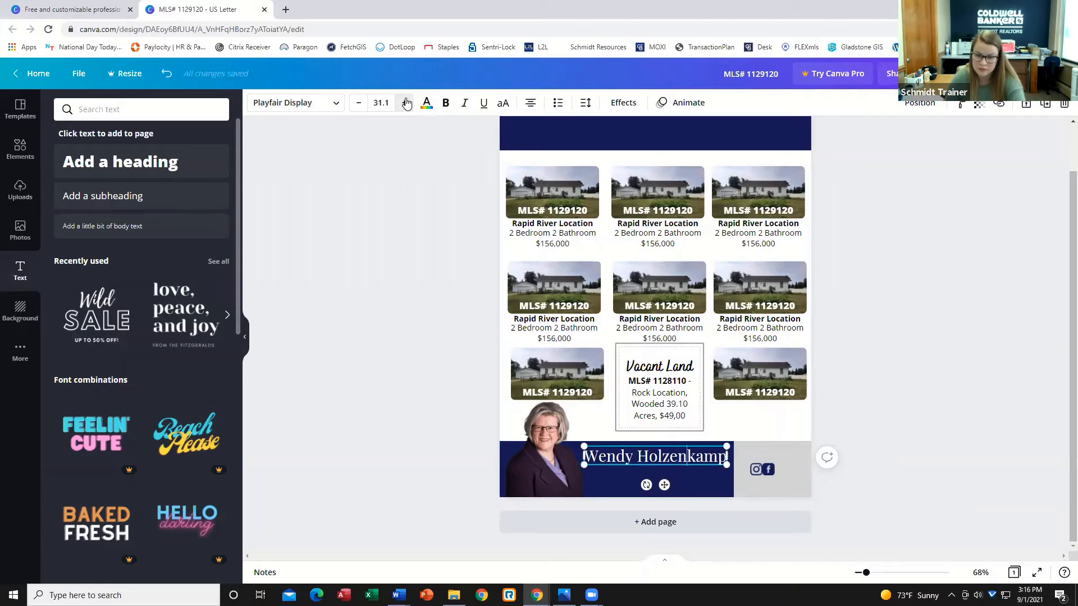
pyautogui.click(405, 103)
pyautogui.click(405, 103)
pyautogui.click(405, 103)
pyautogui.click(404, 102)
pyautogui.click(358, 103)
pyautogui.click(358, 102)
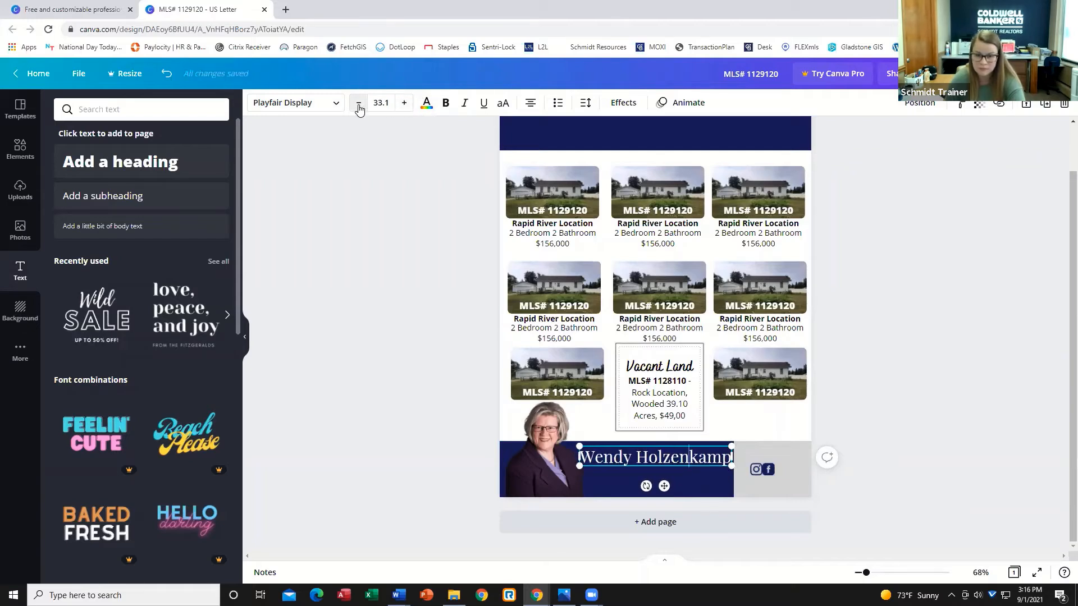
pyautogui.click(358, 102)
pyautogui.moveTo(617, 459); pyautogui.dragTo(619, 455)
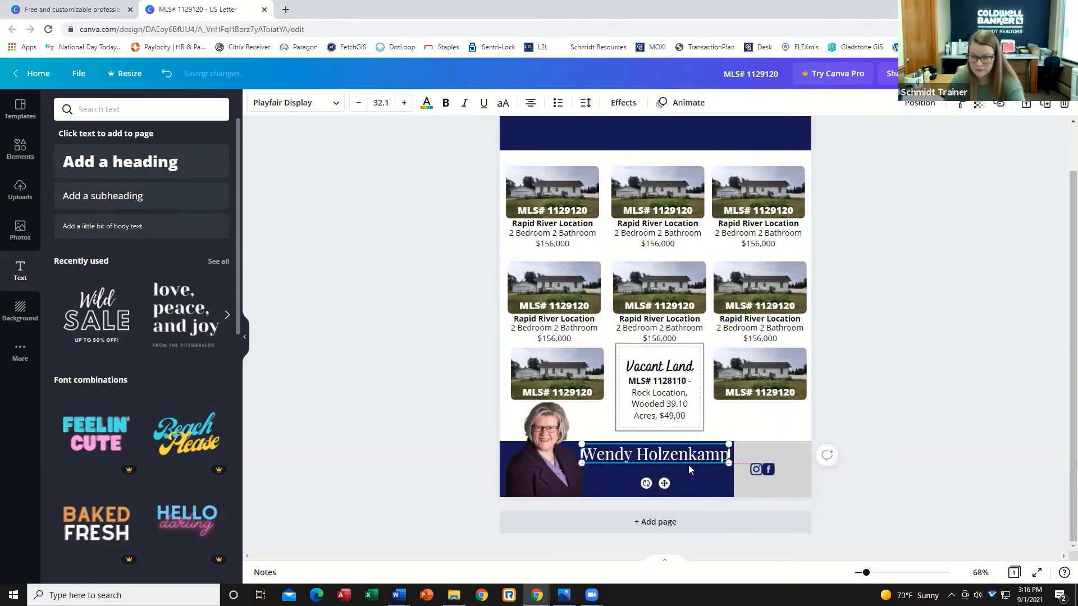
pyautogui.click(746, 461)
pyautogui.click(704, 456)
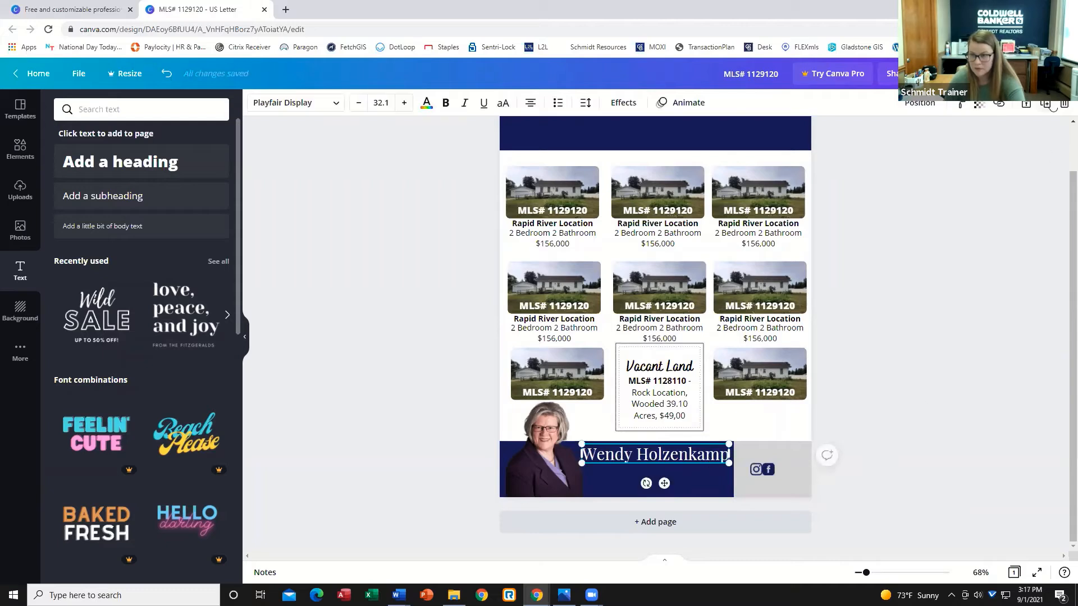
# Duplicate the name text, move the copy beneath it, and shrink the copy to 17.1.
pyautogui.click(1045, 105)
pyautogui.moveTo(693, 479); pyautogui.dragTo(695, 471)
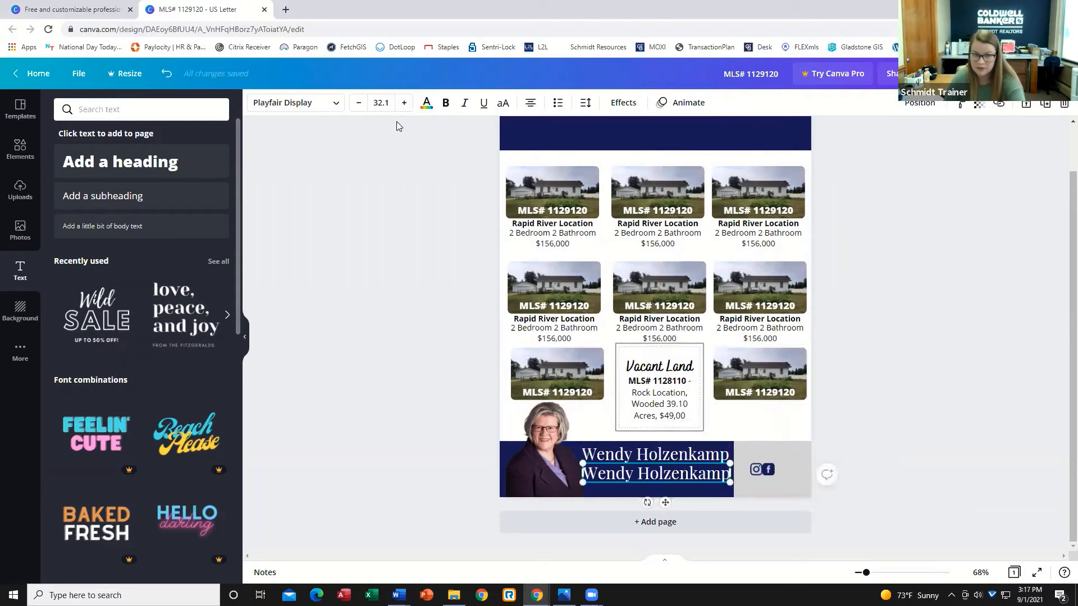
pyautogui.click(355, 105)
pyautogui.click(356, 104)
pyautogui.click(356, 104)
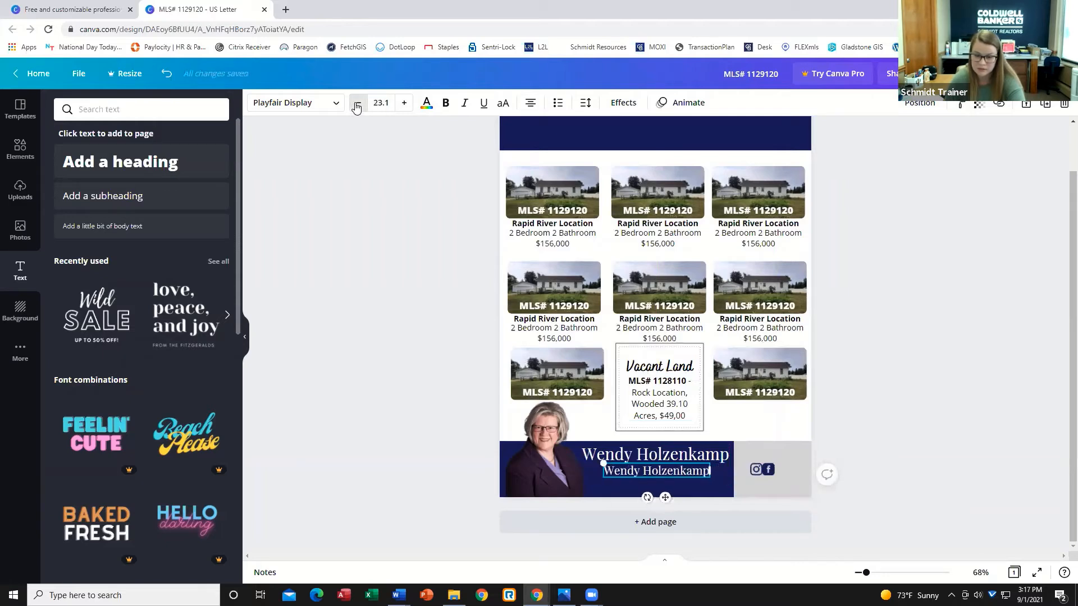
pyautogui.click(356, 105)
pyautogui.click(356, 105)
pyautogui.click(355, 105)
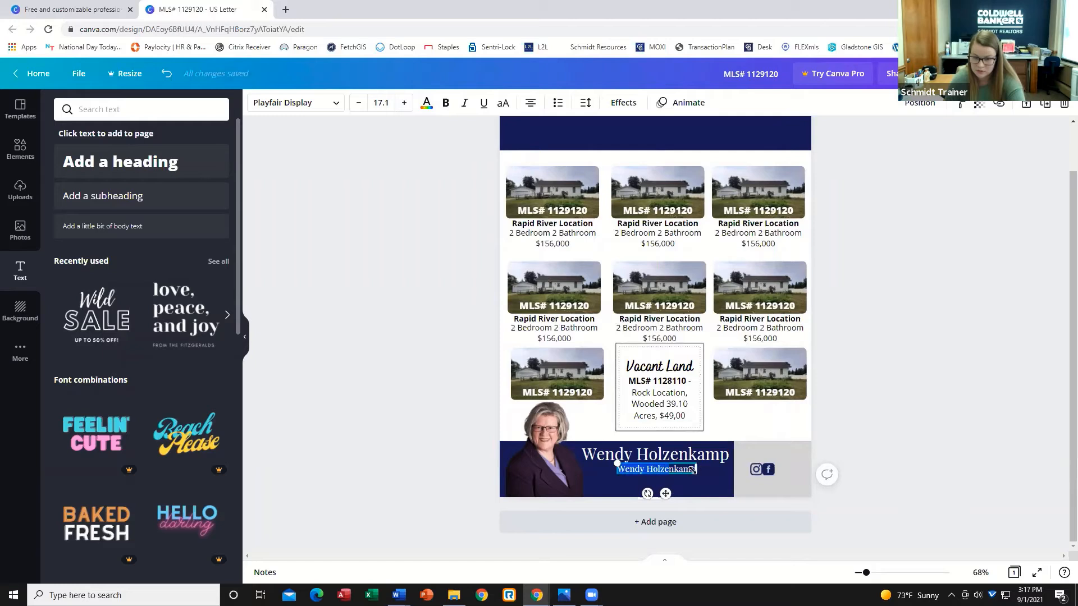
# Replace the copied text with "Associate Broker, GRI, ABR, PSA".
pyautogui.press('BackSpace')
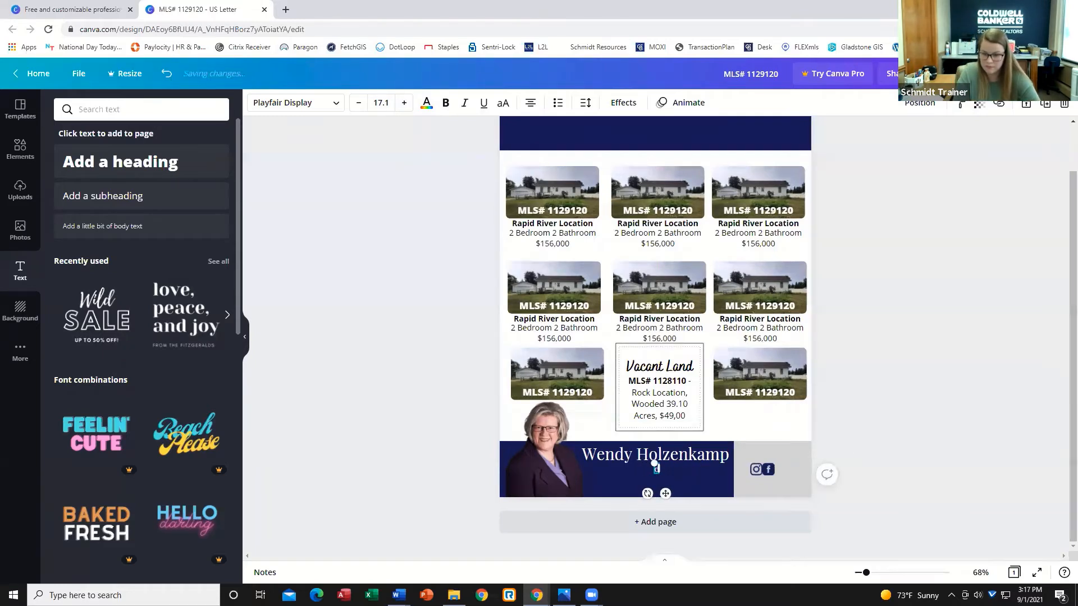
pyautogui.write('Associa')
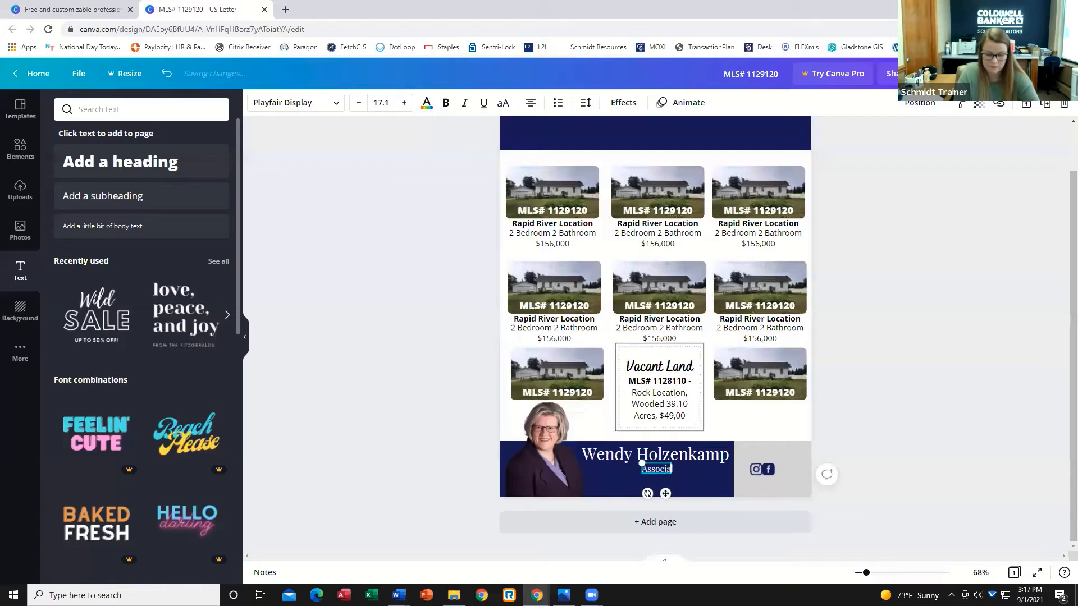
pyautogui.write('te Broker, ')
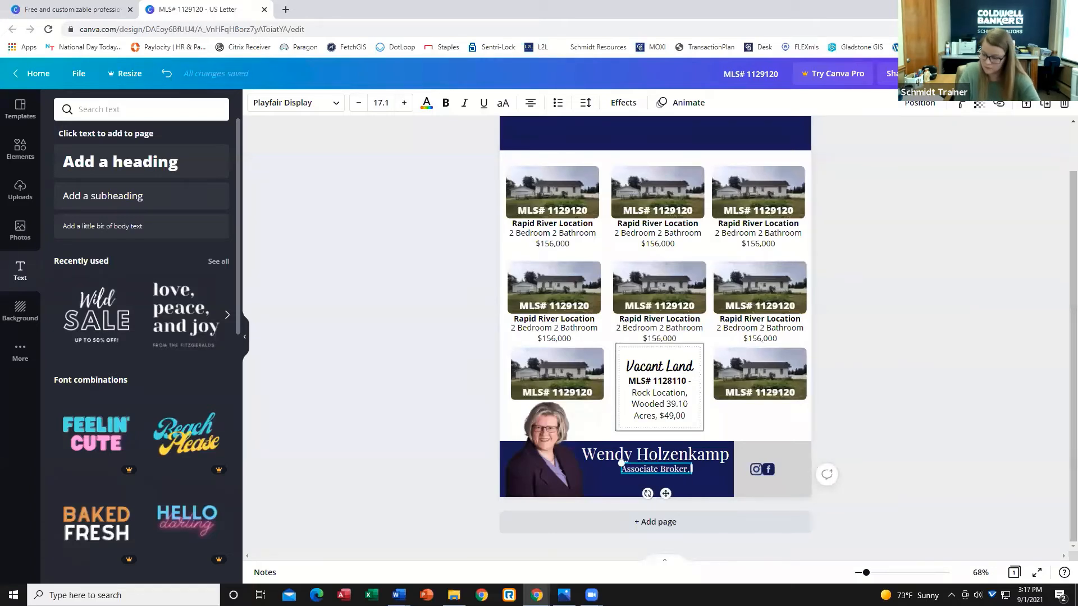
pyautogui.write('GRI')
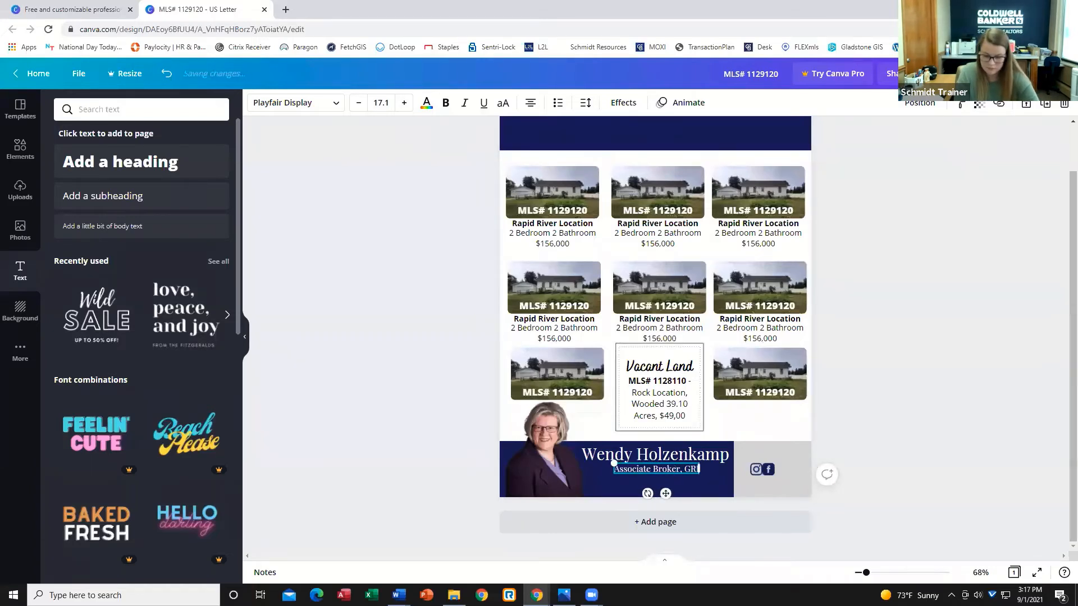
pyautogui.write(', A')
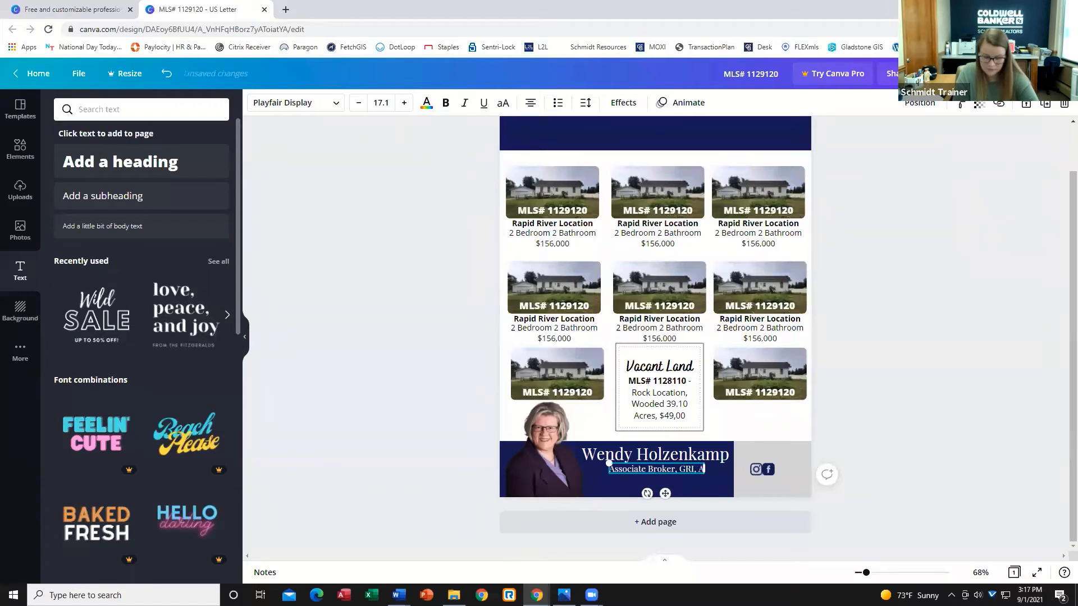
pyautogui.write('BR,')
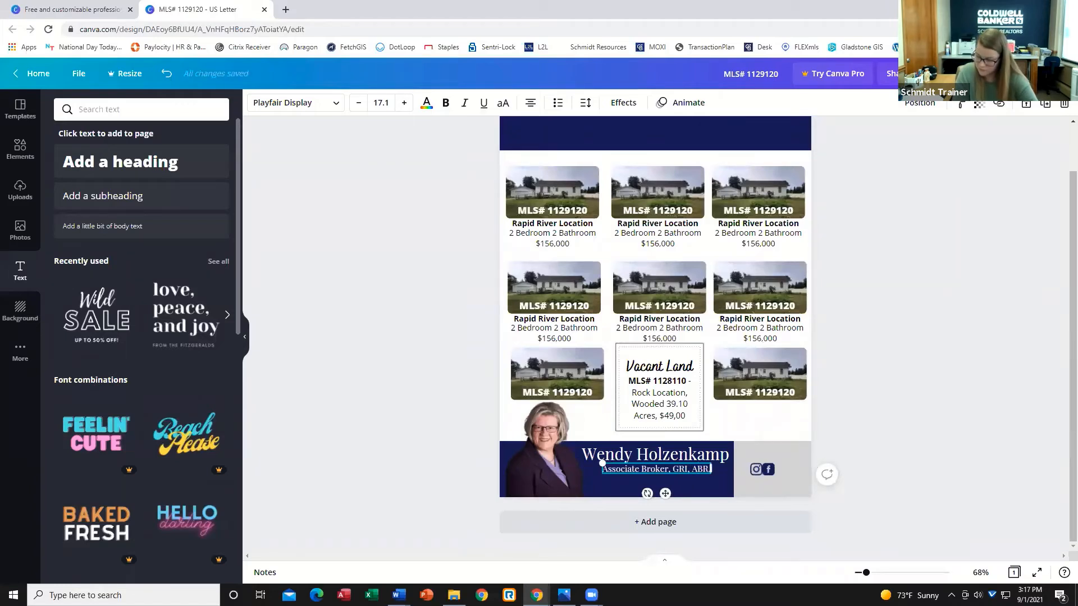
pyautogui.write(', PSA')
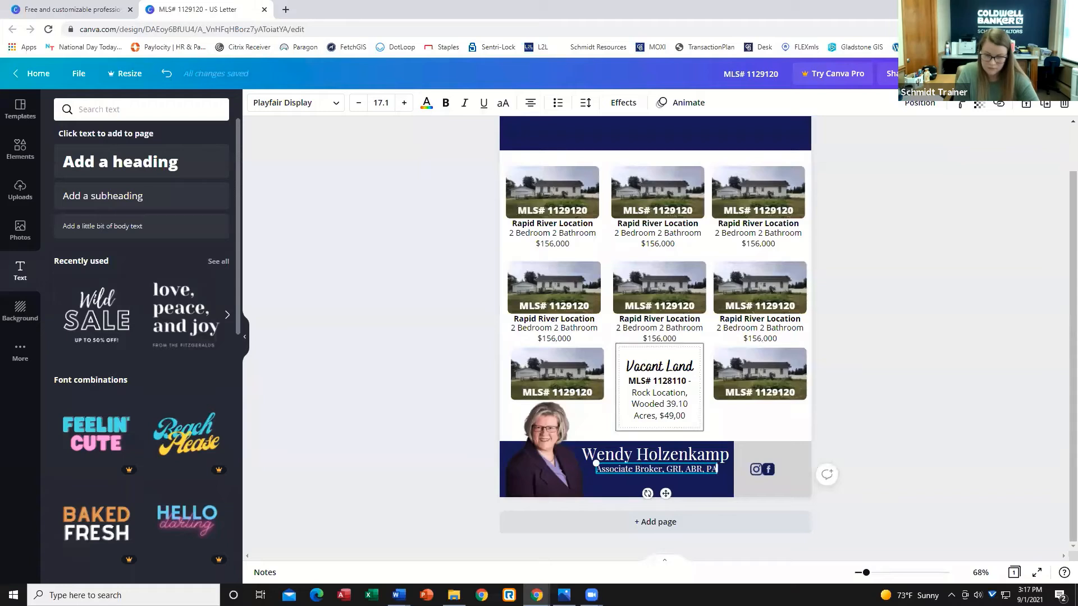
# Try to center-align the name and credentials text boxes with each other.
pyautogui.click(975, 437)
pyautogui.click(649, 453)
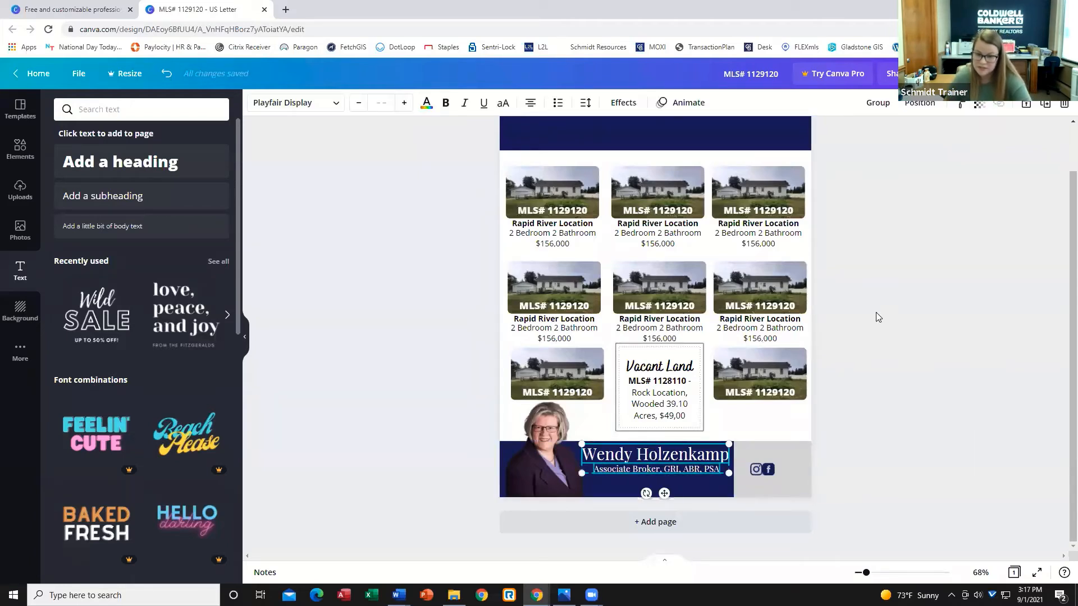
pyautogui.click(920, 104)
pyautogui.click(868, 229)
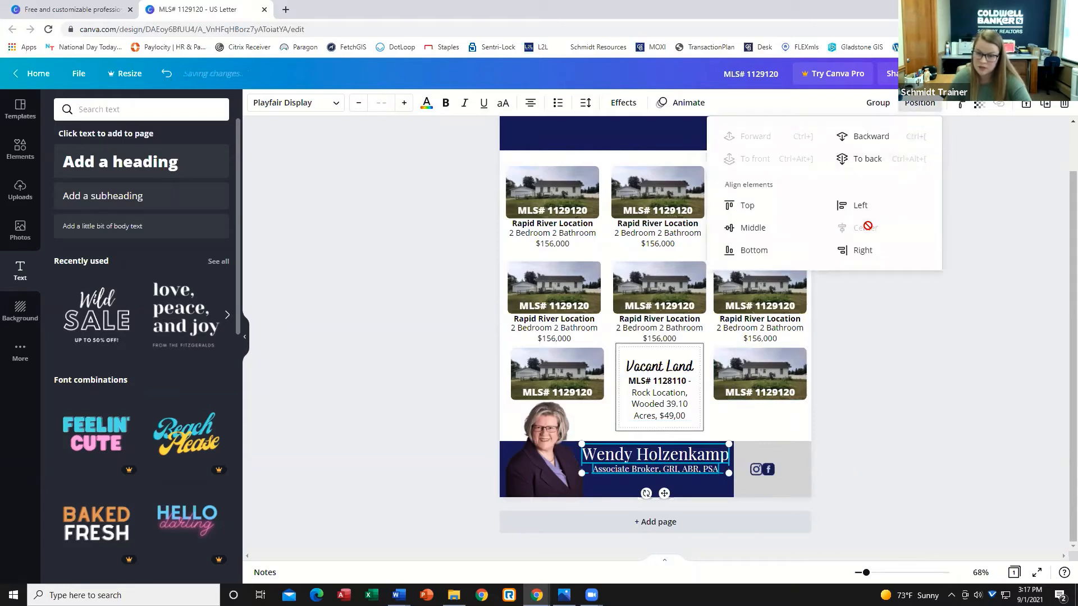
pyautogui.click(925, 445)
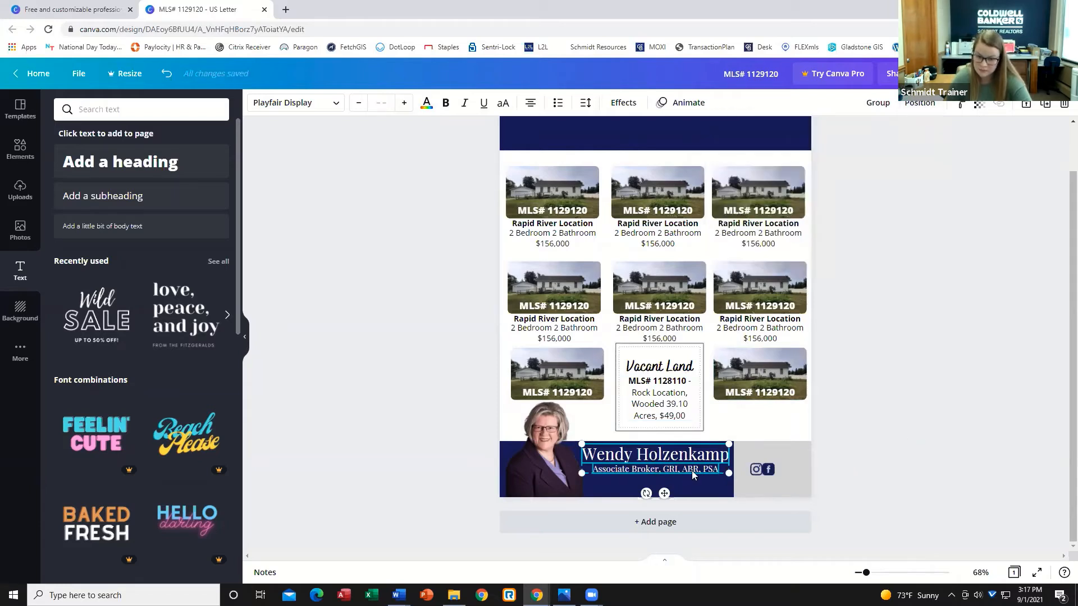
# Add a new line under the credentials with the agent's phone number.
pyautogui.click(713, 474)
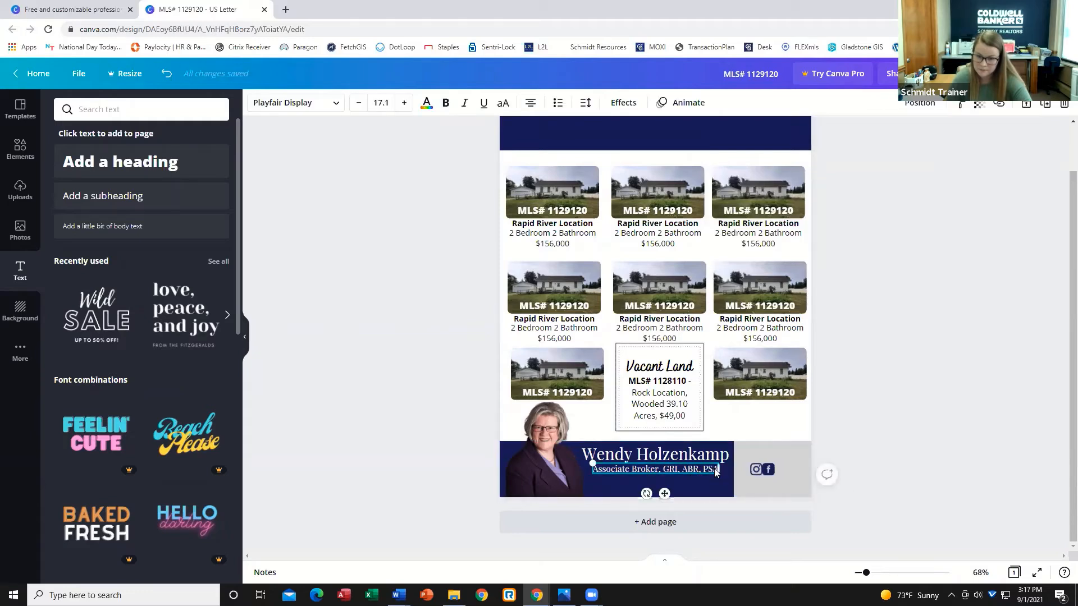
pyautogui.press('Return')
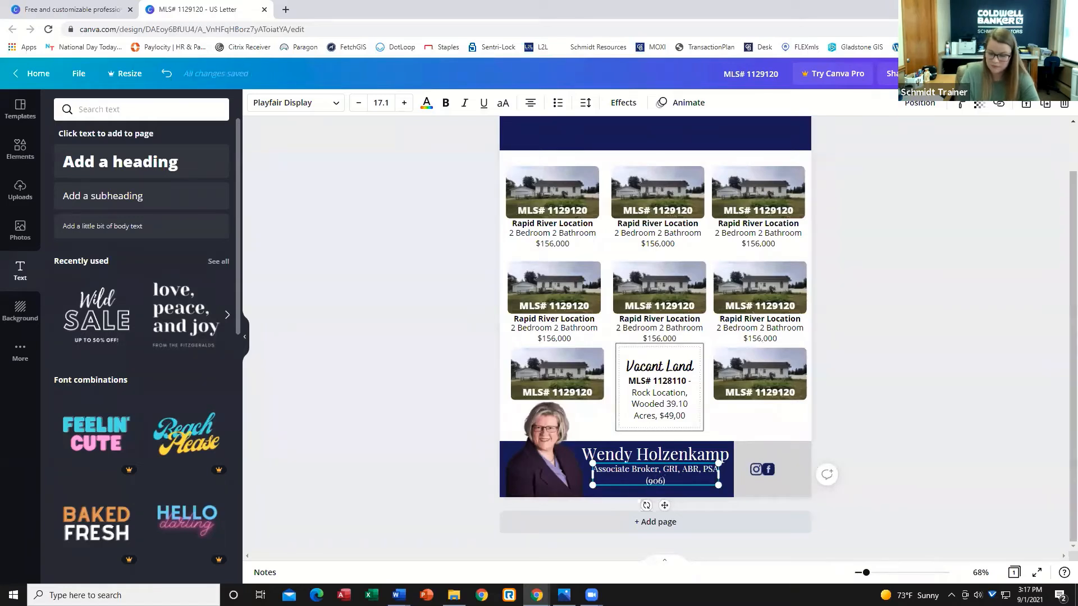
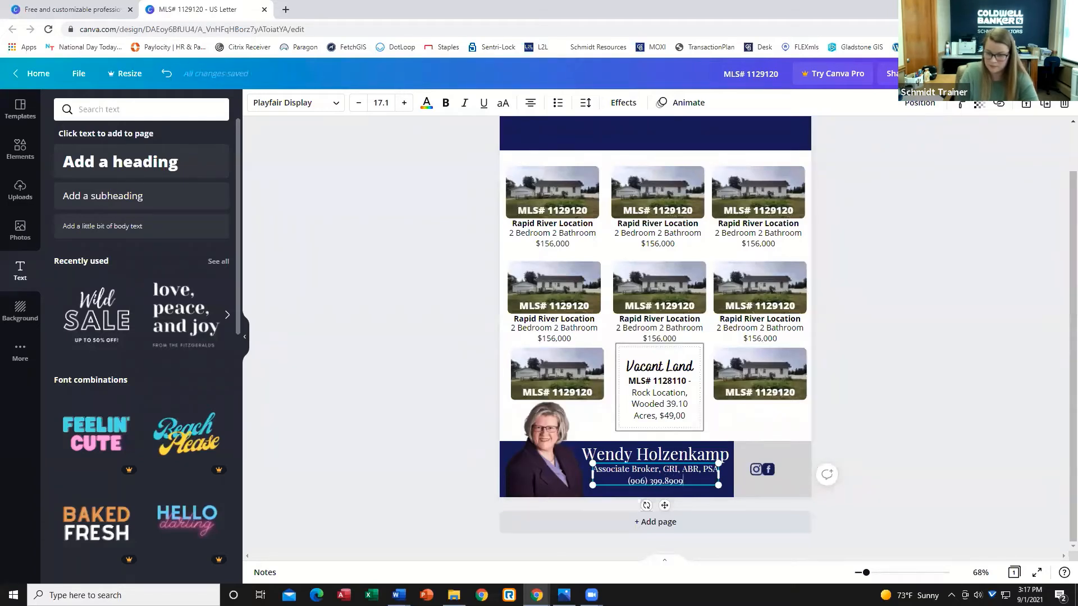
# Add another line below with the agent's e-mail address.
pyautogui.press('Return')
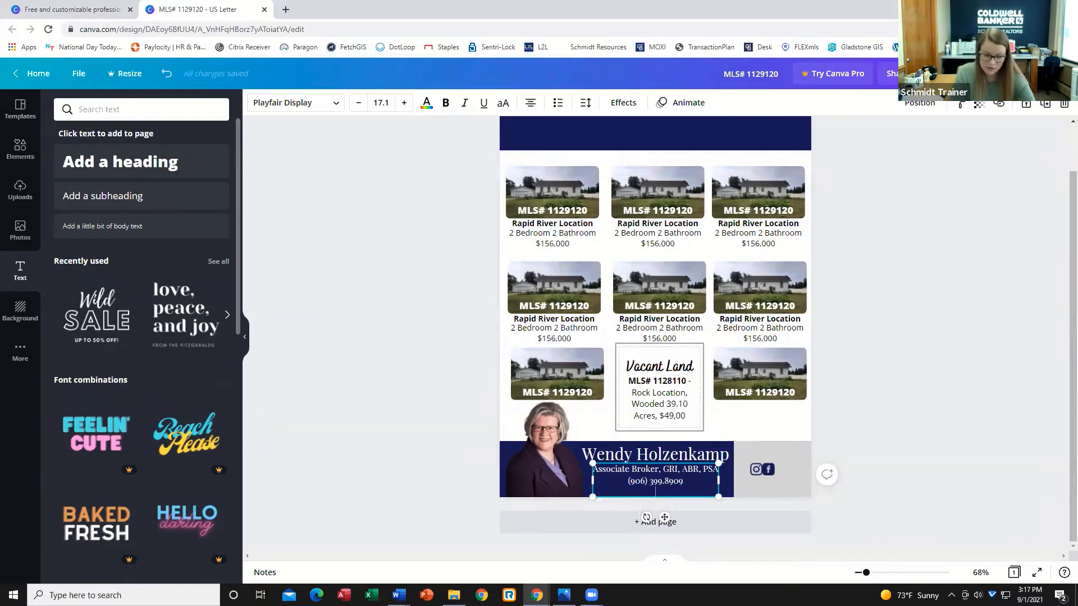
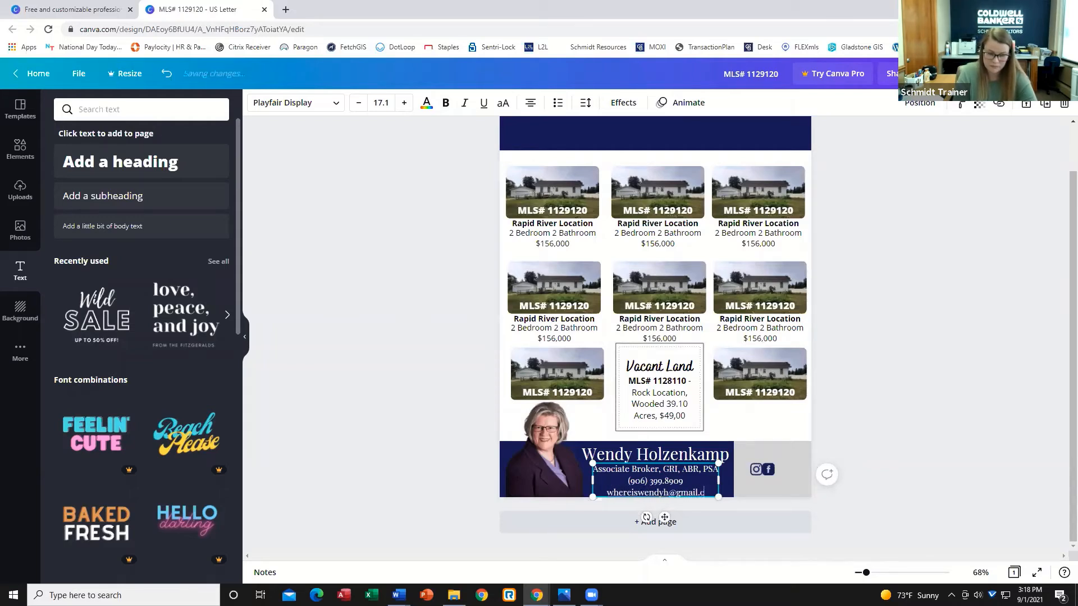
# Reformat the phone number by removing the parentheses around the area code, then deselect the text.
pyautogui.click(651, 480)
pyautogui.press('BackSpace')
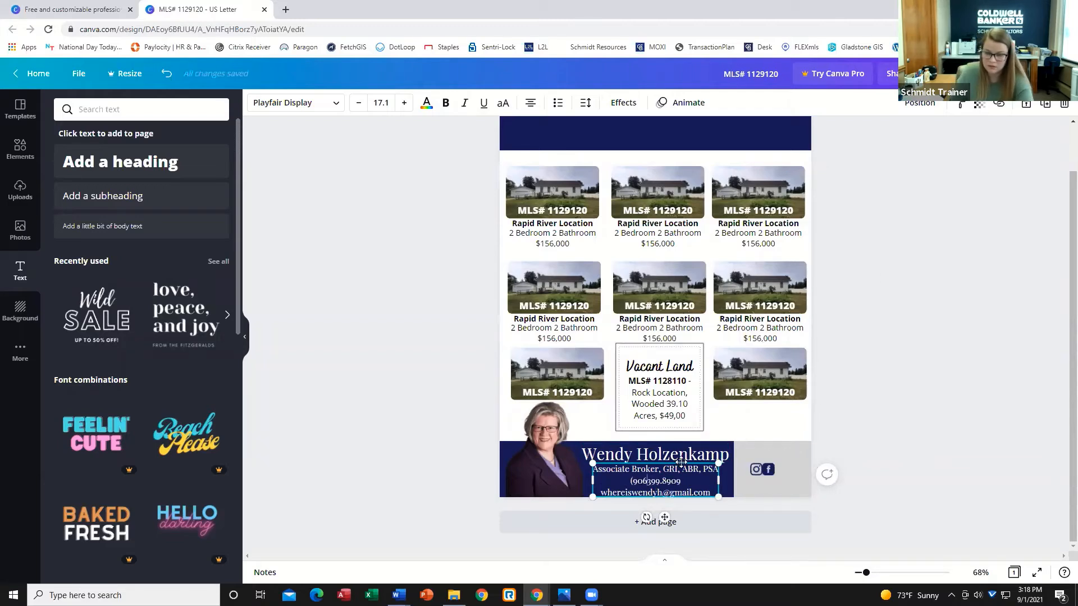
pyautogui.write('-')
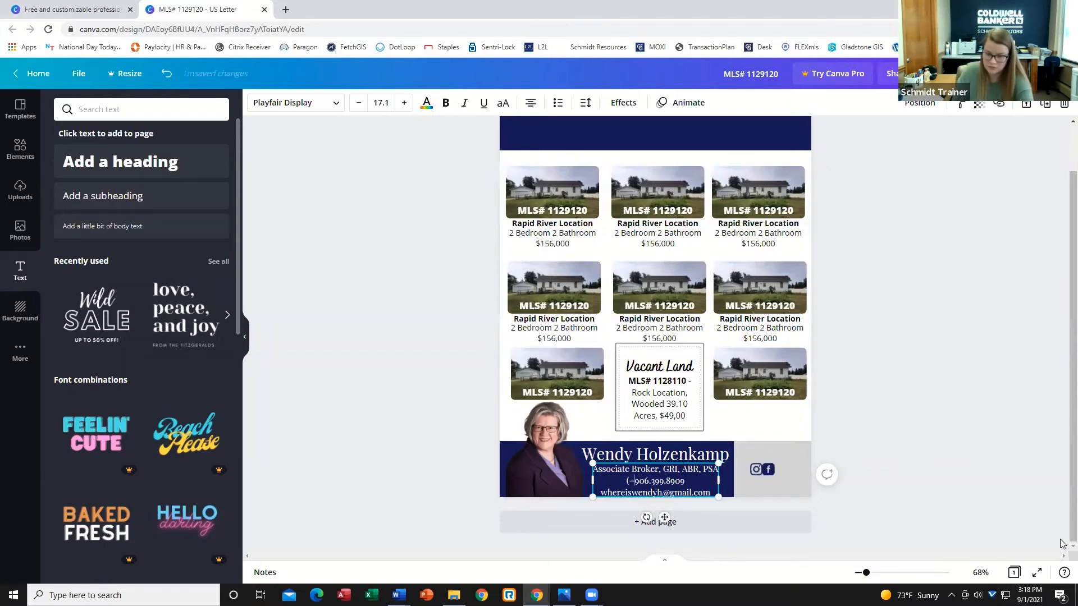
pyautogui.press('BackSpace')
pyautogui.press('BackSpace')
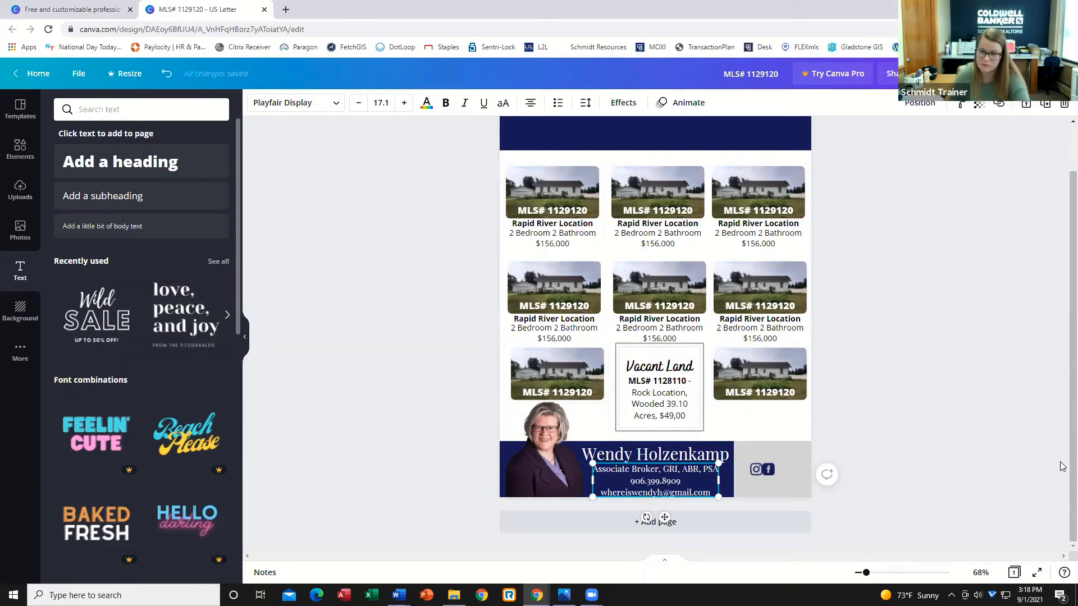
pyautogui.click(891, 448)
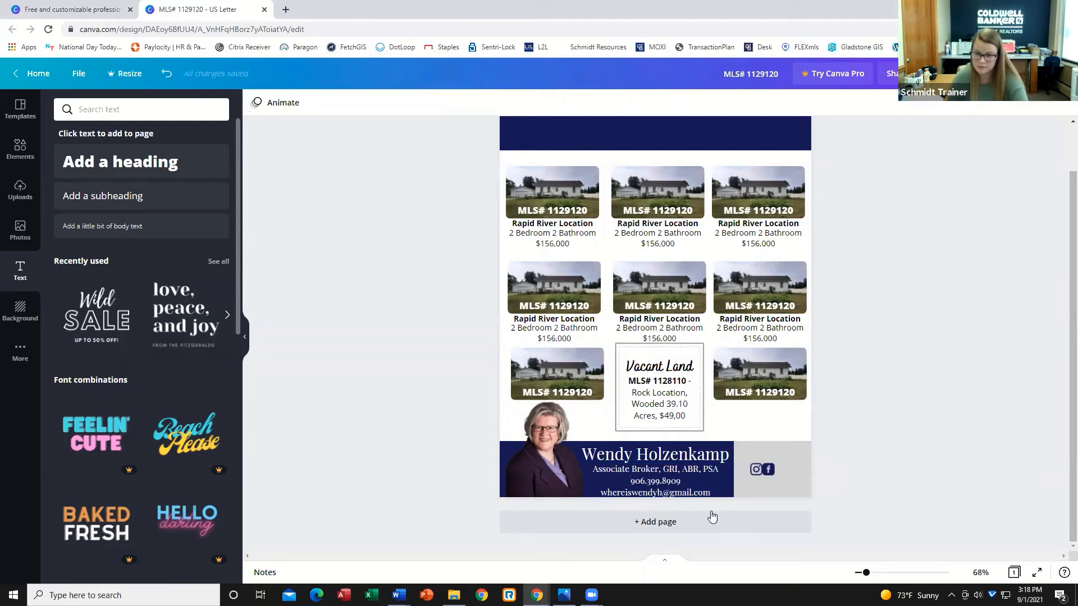
# Nudge the social media icons left and down so they sit beside the contact details.
pyautogui.click(674, 454)
pyautogui.click(914, 472)
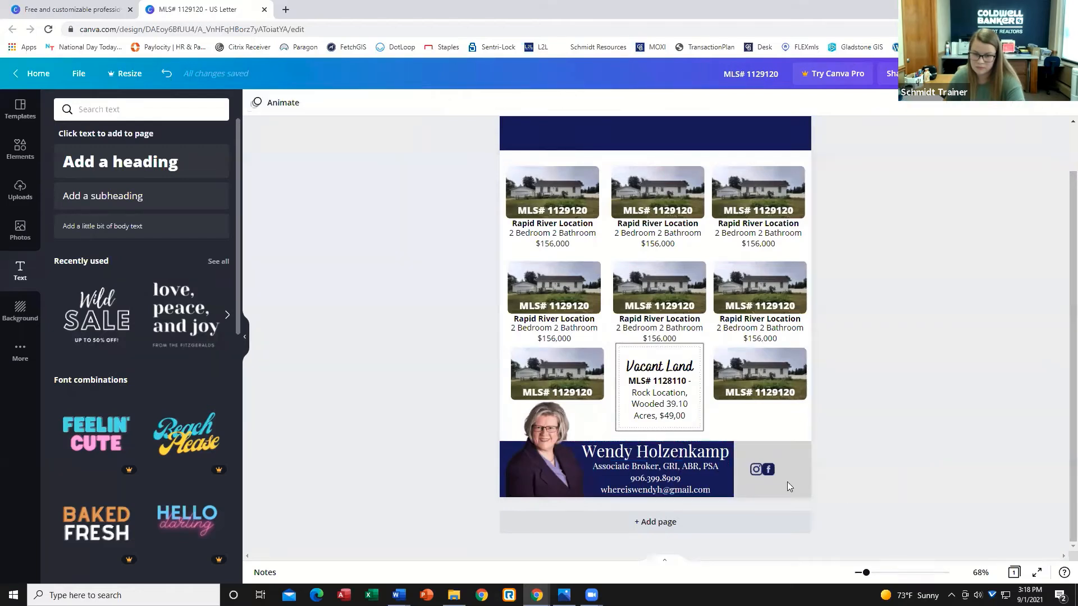
pyautogui.click(771, 471)
pyautogui.press('Left')
pyautogui.press('Left')
pyautogui.press('Left')
pyautogui.press('Left')
pyautogui.press('Left')
pyautogui.press('Left')
pyautogui.press('Left')
pyautogui.press('Left')
pyautogui.press('Left')
pyautogui.press('Left')
pyautogui.press('Left')
pyautogui.press('Left')
pyautogui.press('Left')
pyautogui.press('Left')
pyautogui.press('Left')
pyautogui.press('Left')
pyautogui.press('Left')
pyautogui.press('Left')
pyautogui.press('Left')
pyautogui.press('Left')
pyautogui.press('Left')
pyautogui.press('Left')
pyautogui.press('Left')
pyautogui.press('Left')
pyautogui.press('Left')
pyautogui.press('Left')
pyautogui.press('Down')
pyautogui.press('Down')
pyautogui.press('Down')
pyautogui.press('Down')
pyautogui.press('Down')
pyautogui.press('Down')
pyautogui.press('Down')
pyautogui.press('Down')
pyautogui.press('Down')
pyautogui.press('Down')
pyautogui.press('Down')
pyautogui.press('Down')
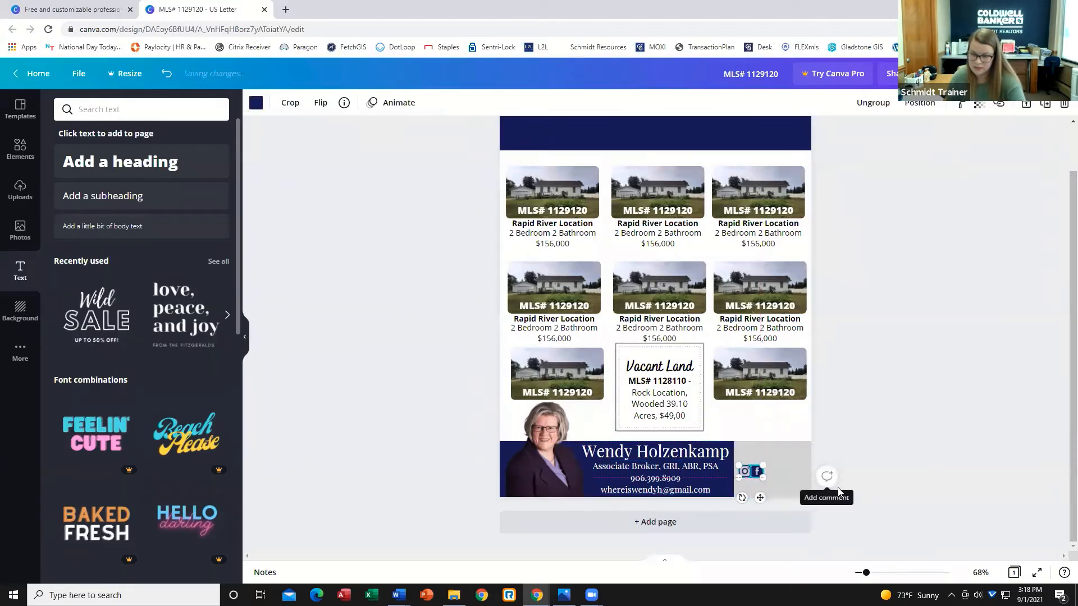
pyautogui.press('Left')
pyautogui.press('Left')
pyautogui.press('Left')
pyautogui.press('Left')
pyautogui.press('Left')
pyautogui.press('Left')
pyautogui.press('Left')
pyautogui.press('Left')
pyautogui.click(902, 485)
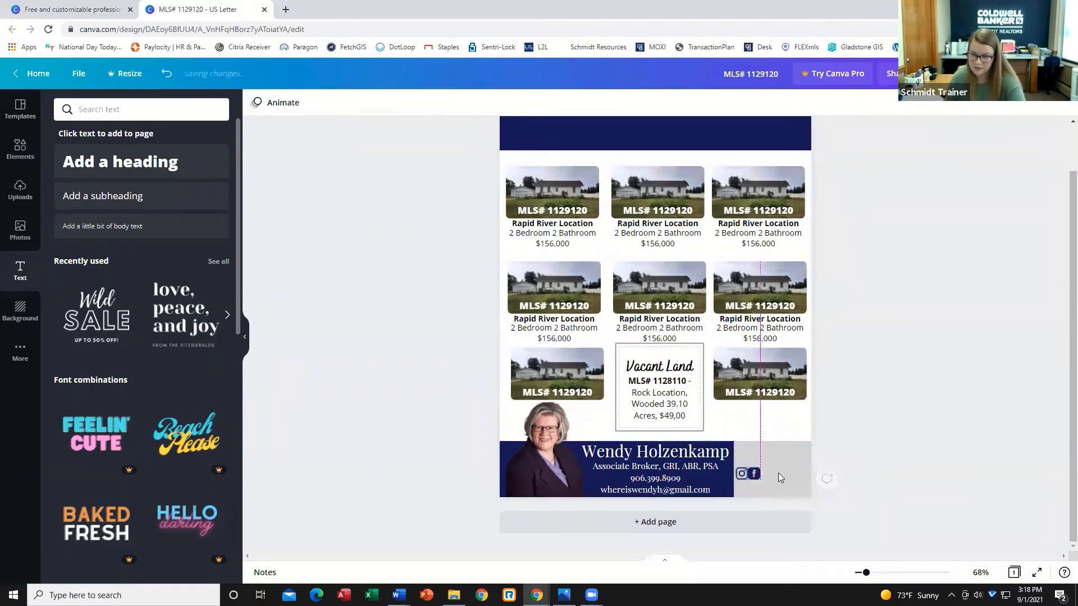
# Duplicate the contact details text box, move the copy into the gray panel, and clear its text.
pyautogui.click(700, 473)
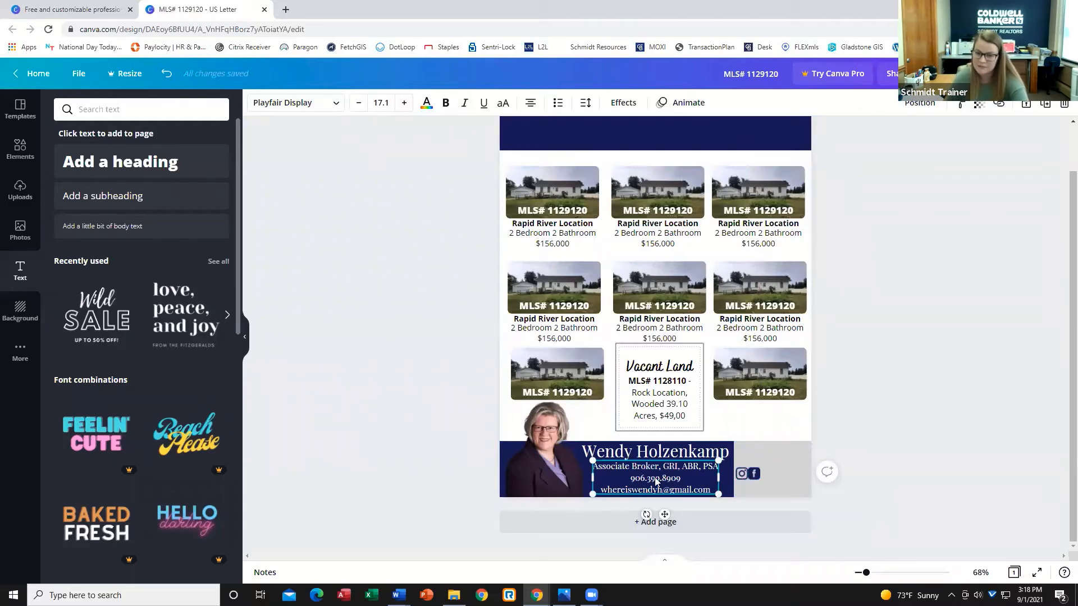
pyautogui.click(1045, 104)
pyautogui.moveTo(651, 480); pyautogui.dragTo(748, 465)
pyautogui.moveTo(817, 478); pyautogui.dragTo(695, 452)
pyautogui.press('BackSpace')
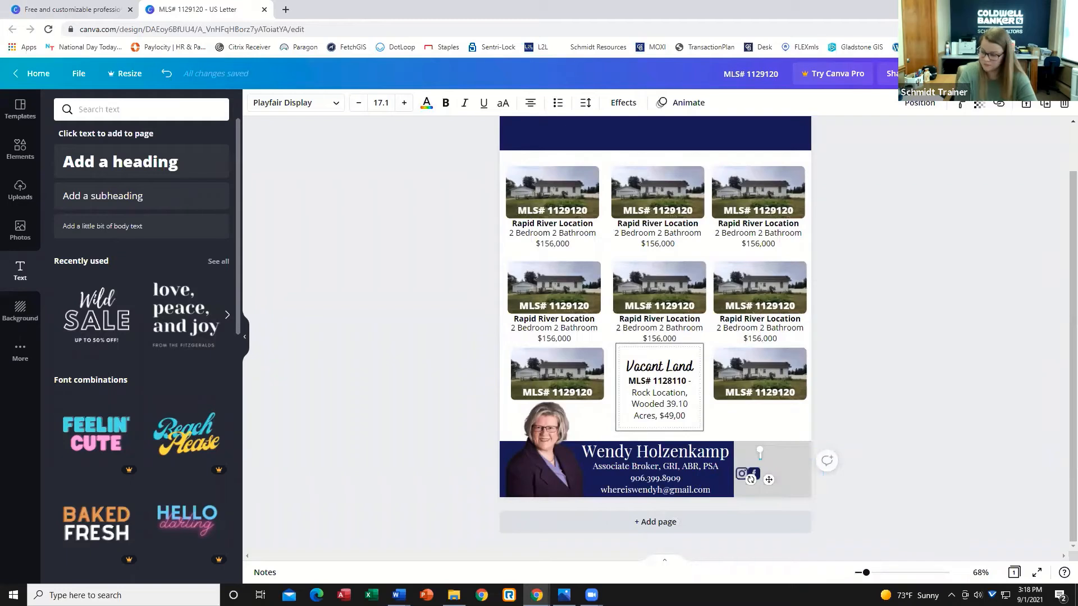
# Type the agent's social media handle into the copied text box.
pyautogui.write('F')
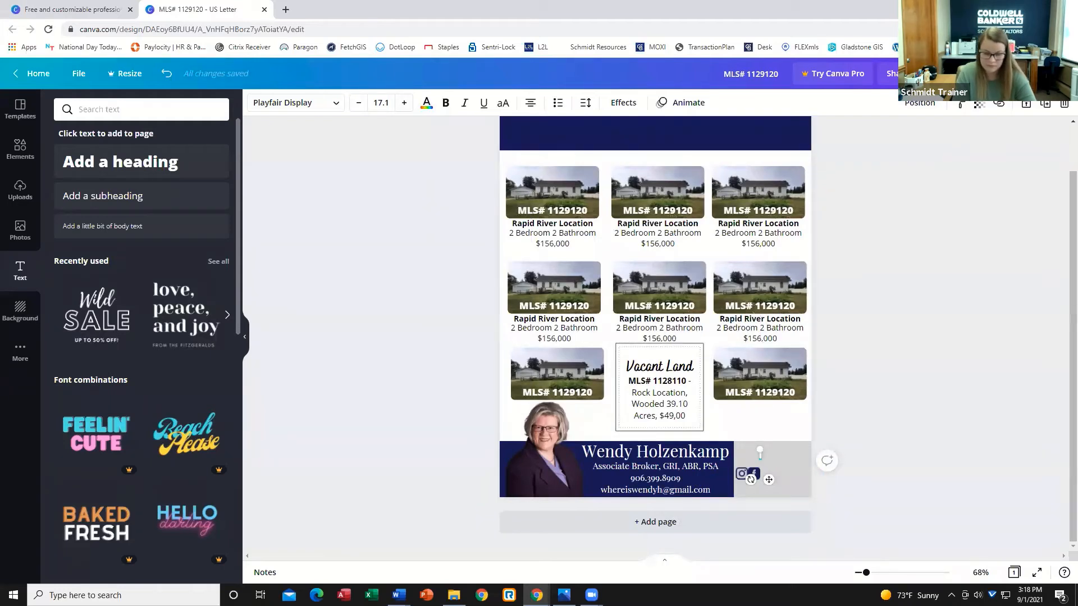
pyautogui.write('hereiswendyh')
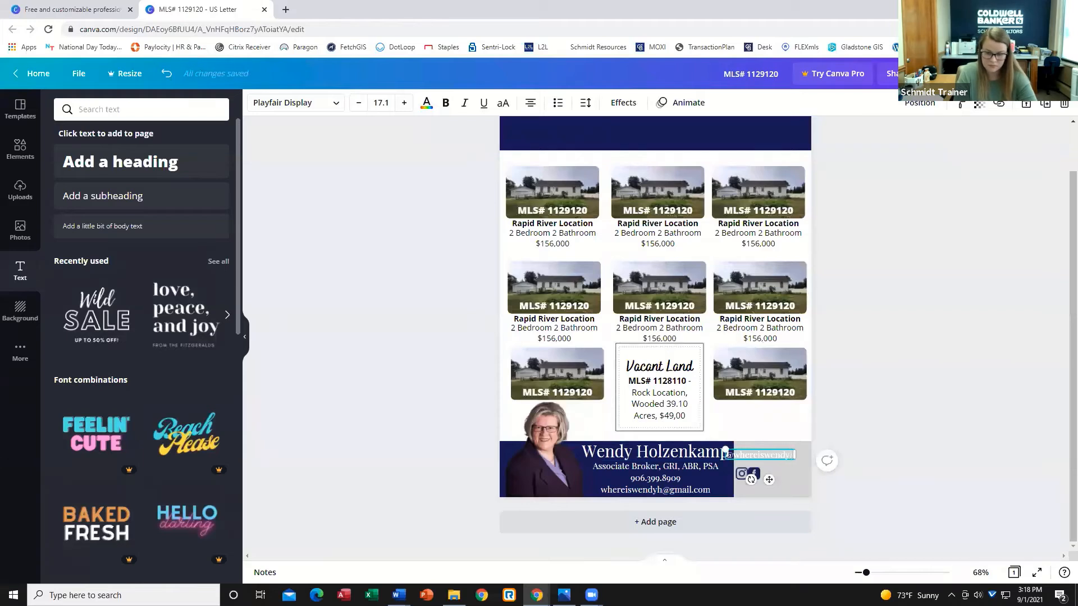
pyautogui.press('BackSpace')
pyautogui.press('BackSpace')
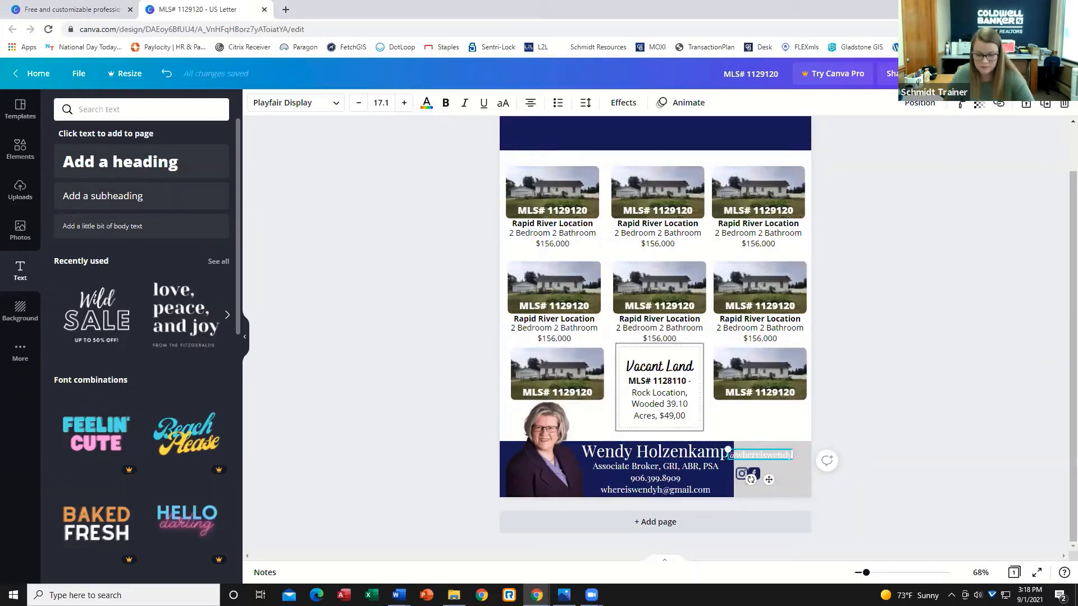
pyautogui.write('yh')
pyautogui.click(427, 102)
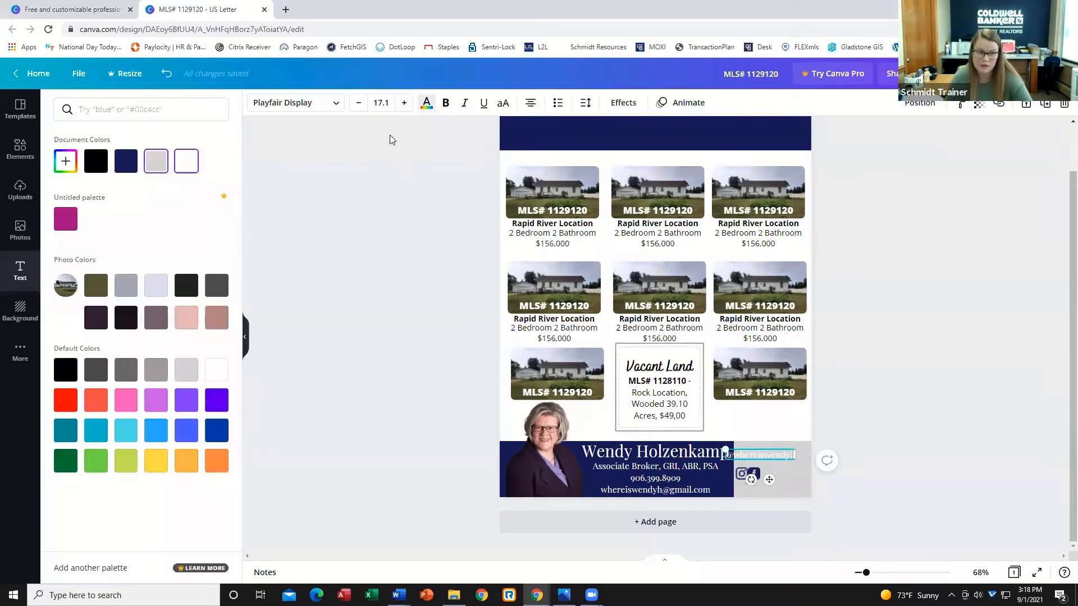
pyautogui.click(759, 457)
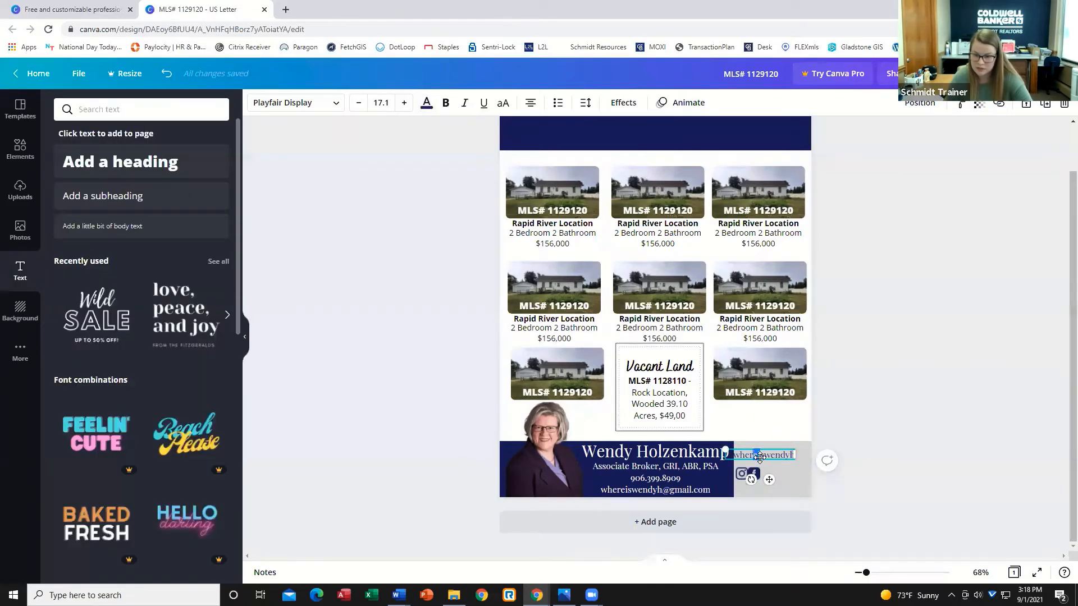
# Move the handle text under the social icons and raise the icons slightly.
pyautogui.click(926, 495)
pyautogui.moveTo(780, 452); pyautogui.dragTo(840, 481)
pyautogui.click(840, 481)
pyautogui.moveTo(748, 474); pyautogui.dragTo(748, 460)
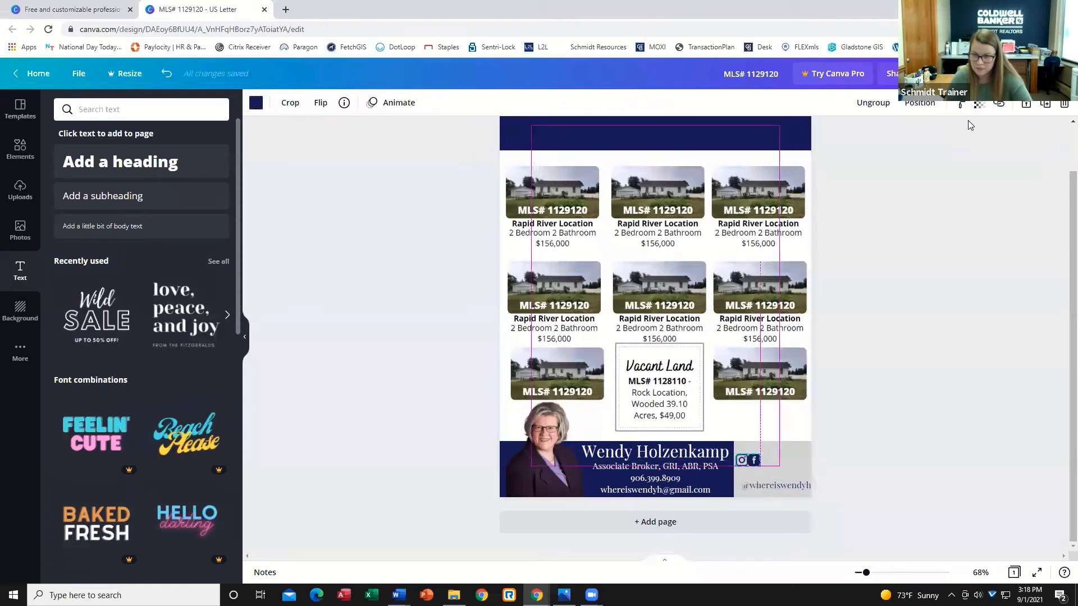
# Ungroup the social icons and swap them so Facebook comes before Instagram.
pyautogui.click(877, 104)
pyautogui.click(792, 455)
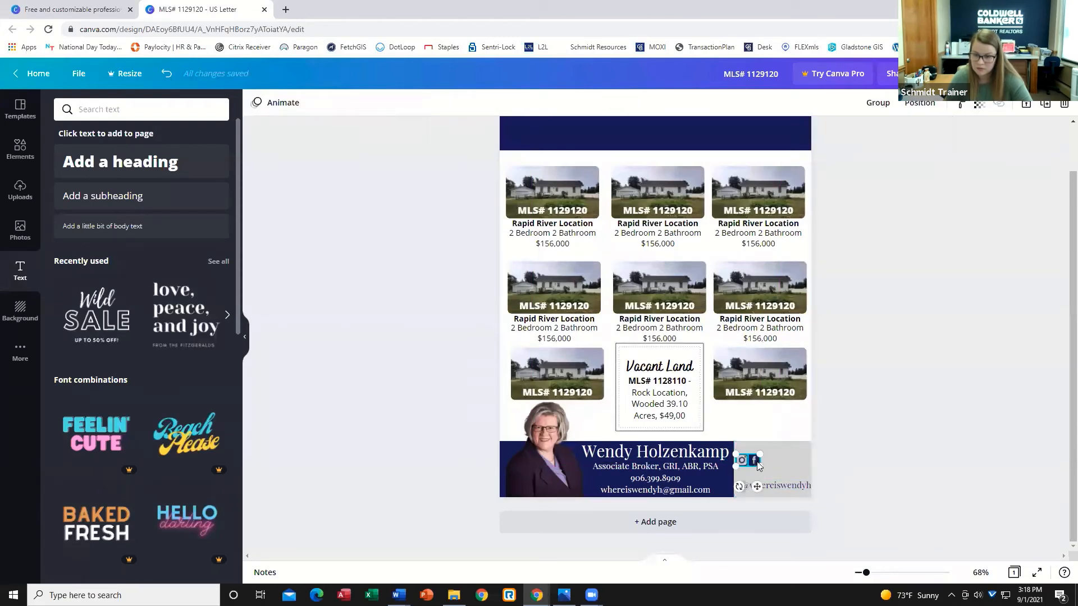
pyautogui.moveTo(743, 460); pyautogui.dragTo(787, 484)
pyautogui.click(757, 462)
pyautogui.click(742, 465)
pyautogui.click(799, 470)
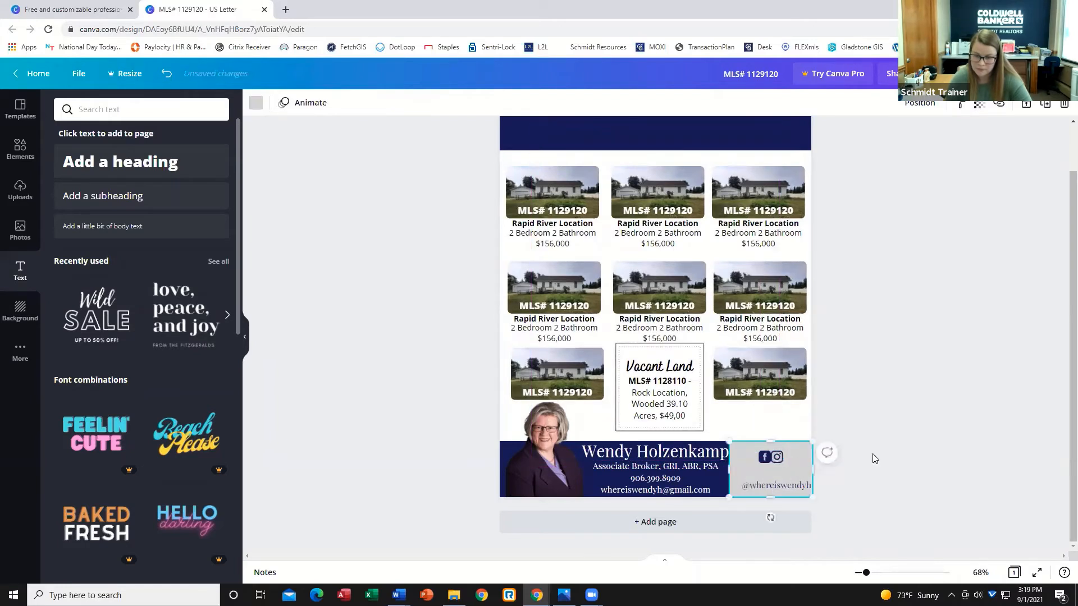
# Select both social icons and nudge them left and down above the handle text.
pyautogui.click(1025, 107)
pyautogui.click(798, 439)
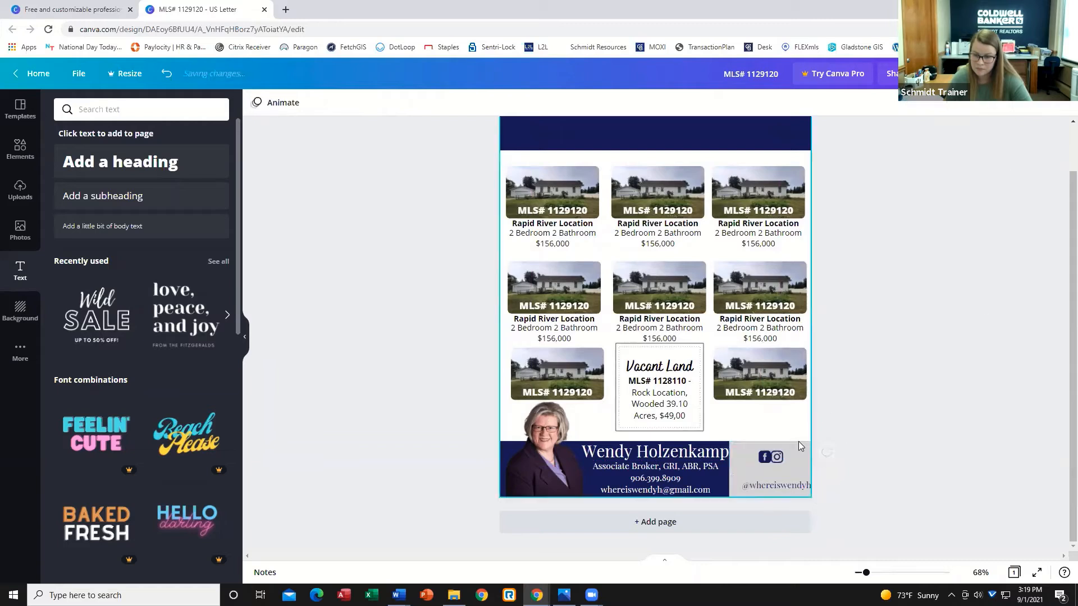
pyautogui.moveTo(752, 447); pyautogui.dragTo(786, 459)
pyautogui.hotkey('shift', 'Left')
pyautogui.hotkey('shift', 'Left')
pyautogui.hotkey('shift', 'Left')
pyautogui.hotkey('shift', 'Left')
pyautogui.hotkey('shift', 'Left')
pyautogui.hotkey('shift', 'Left')
pyautogui.hotkey('shift', 'Left')
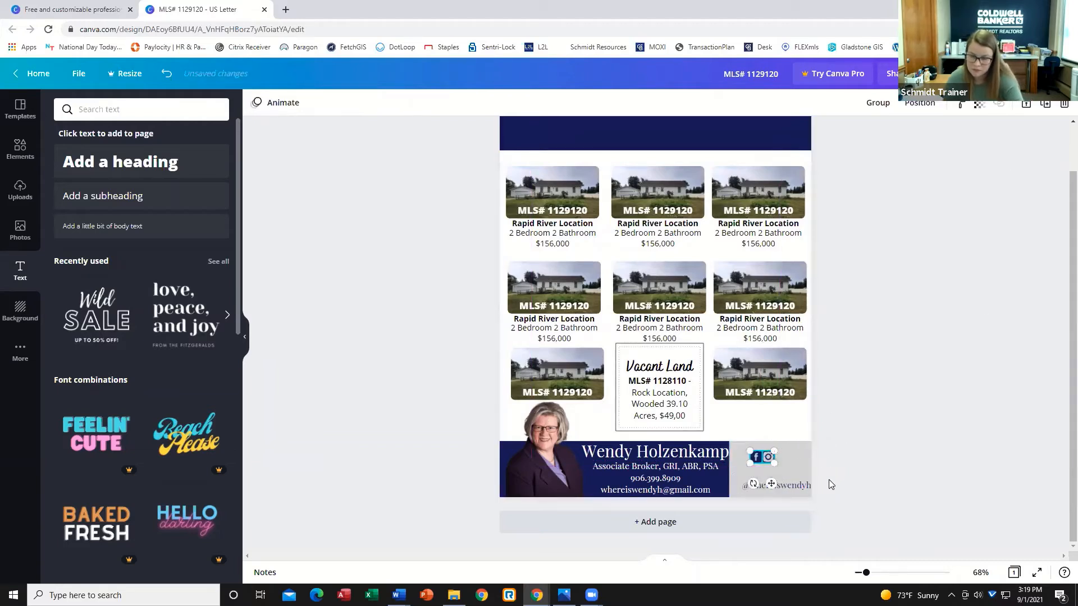
pyautogui.hotkey('shift', 'Down')
pyautogui.hotkey('shift', 'Down')
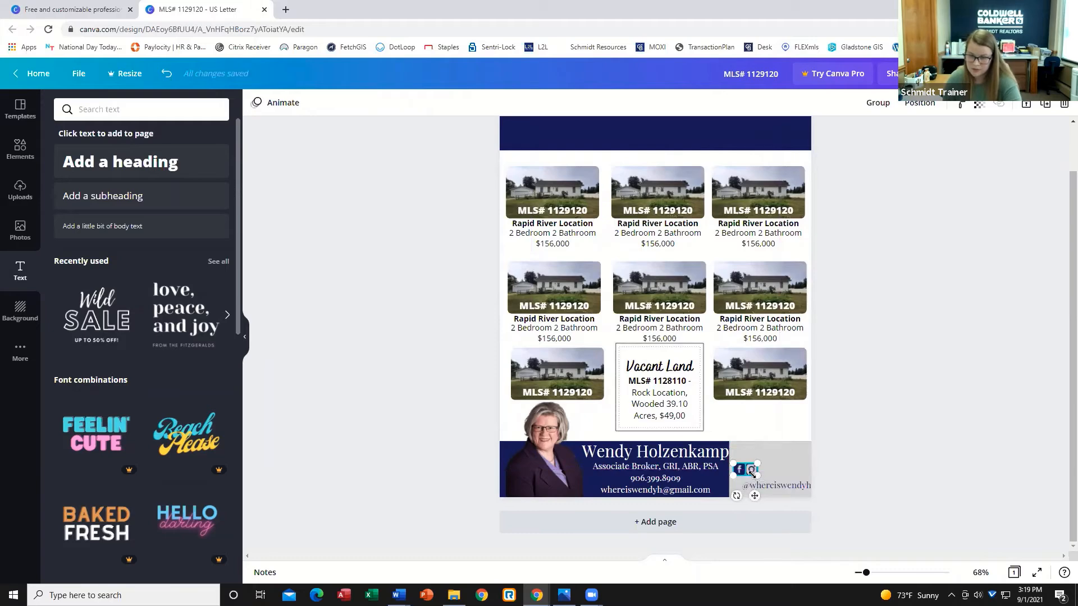
pyautogui.moveTo(752, 475); pyautogui.dragTo(753, 475)
pyautogui.click(864, 490)
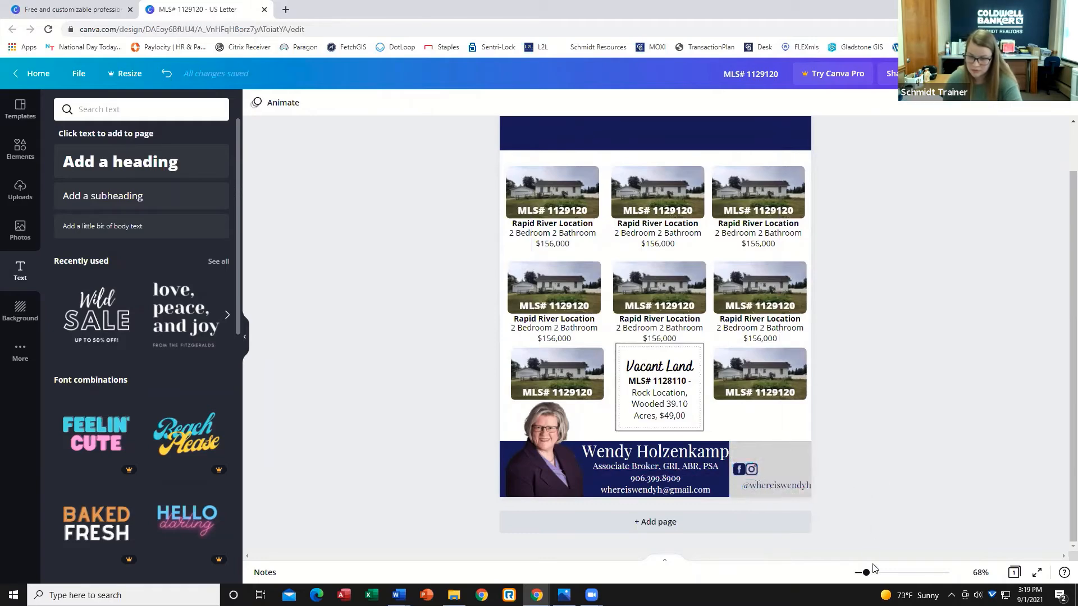
# Nudge the contact details text box slightly left.
pyautogui.moveTo(872, 578); pyautogui.dragTo(879, 579)
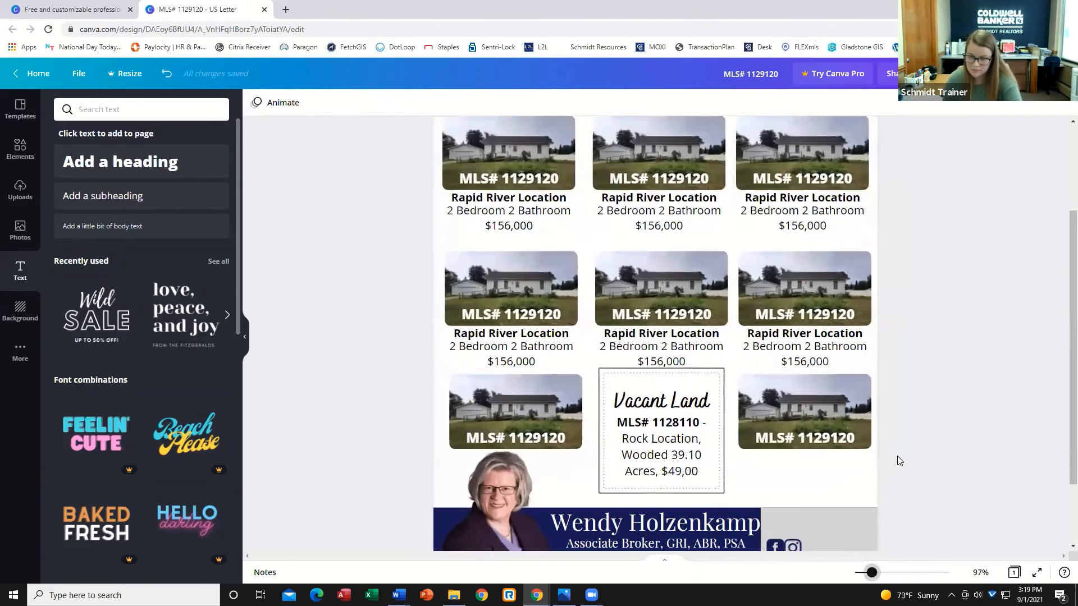
pyautogui.click(853, 477)
pyautogui.click(738, 440)
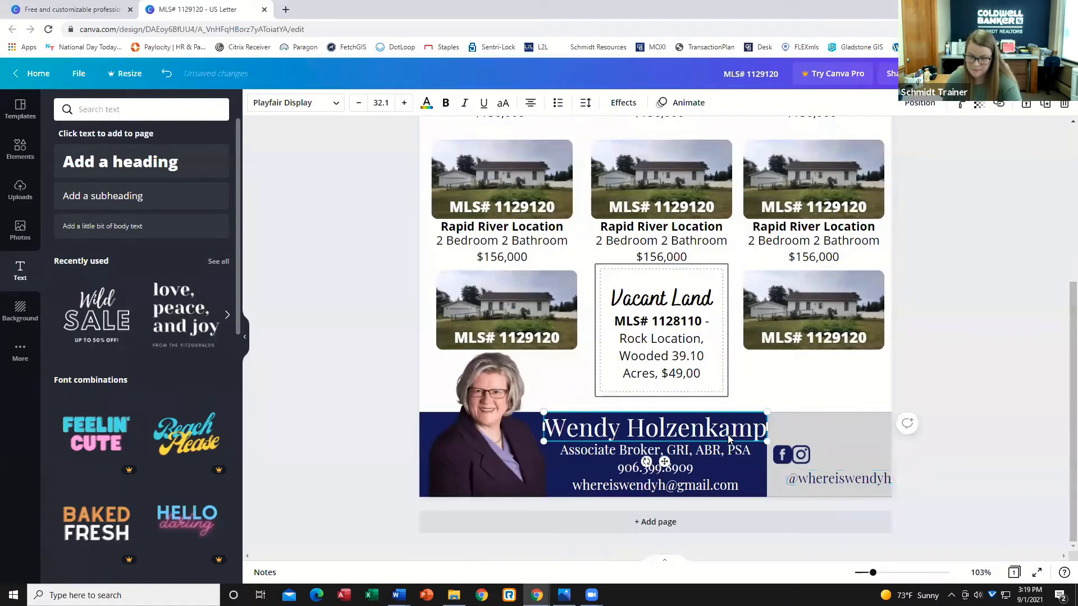
pyautogui.click(697, 530)
pyautogui.scroll(10, 686, 494)
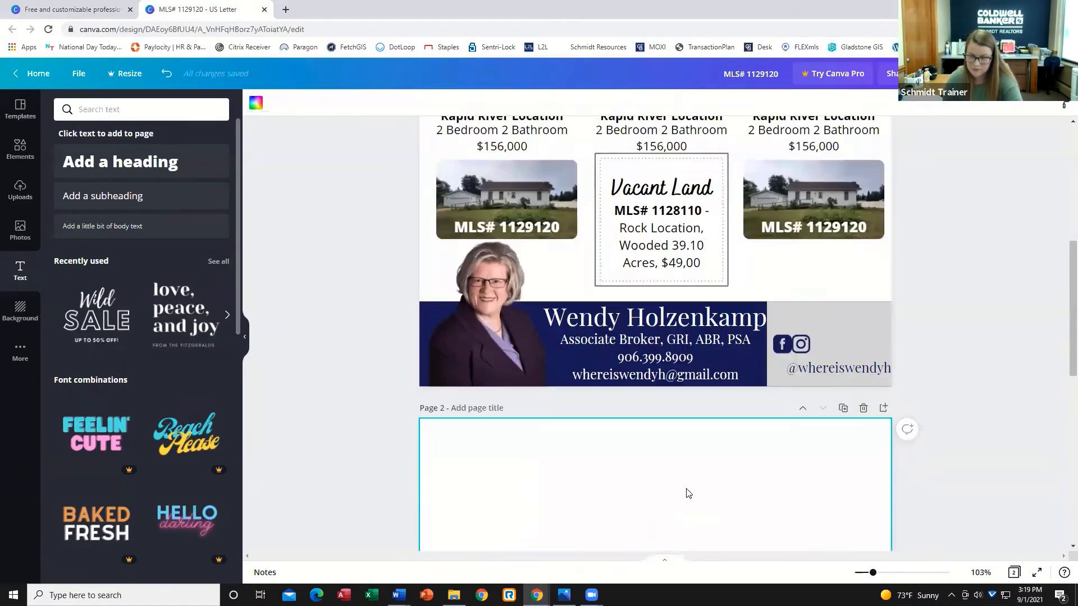
pyautogui.scroll(-2, 679, 498)
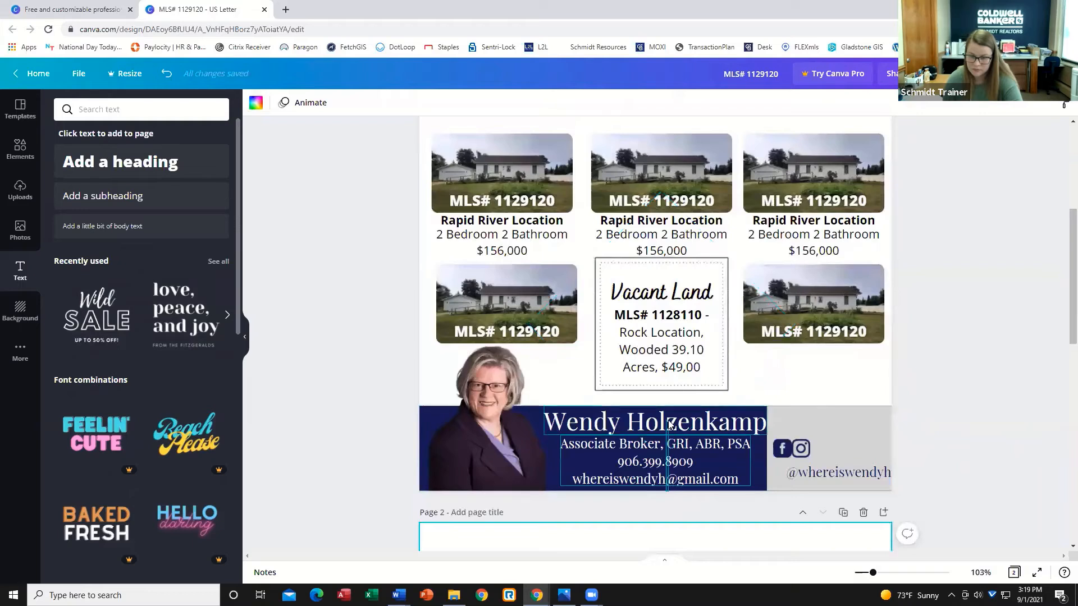
pyautogui.moveTo(667, 453); pyautogui.dragTo(660, 452)
# Unlock the agent headshot and shift it slightly left.
pyautogui.click(1042, 414)
pyautogui.click(476, 439)
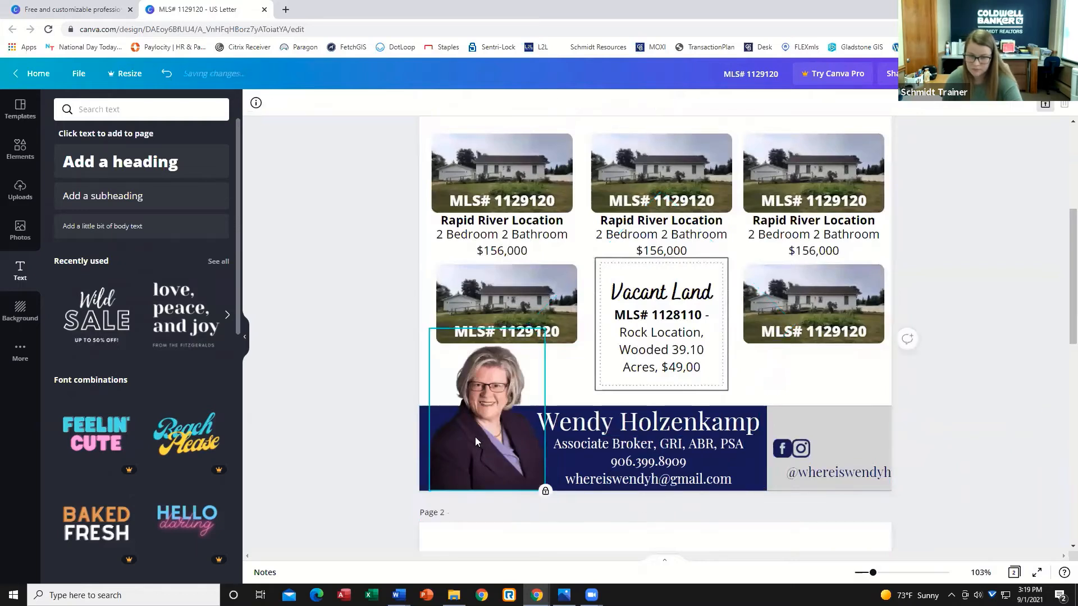
pyautogui.click(1045, 106)
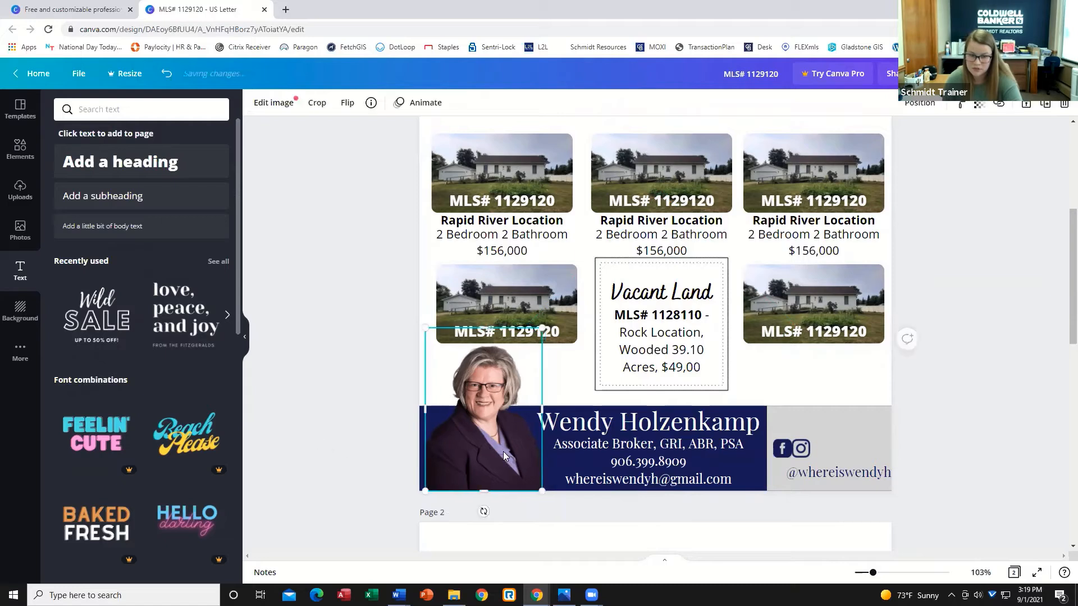
pyautogui.moveTo(503, 451); pyautogui.dragTo(492, 452)
# Move the name and contact text boxes together to the left.
pyautogui.click(636, 507)
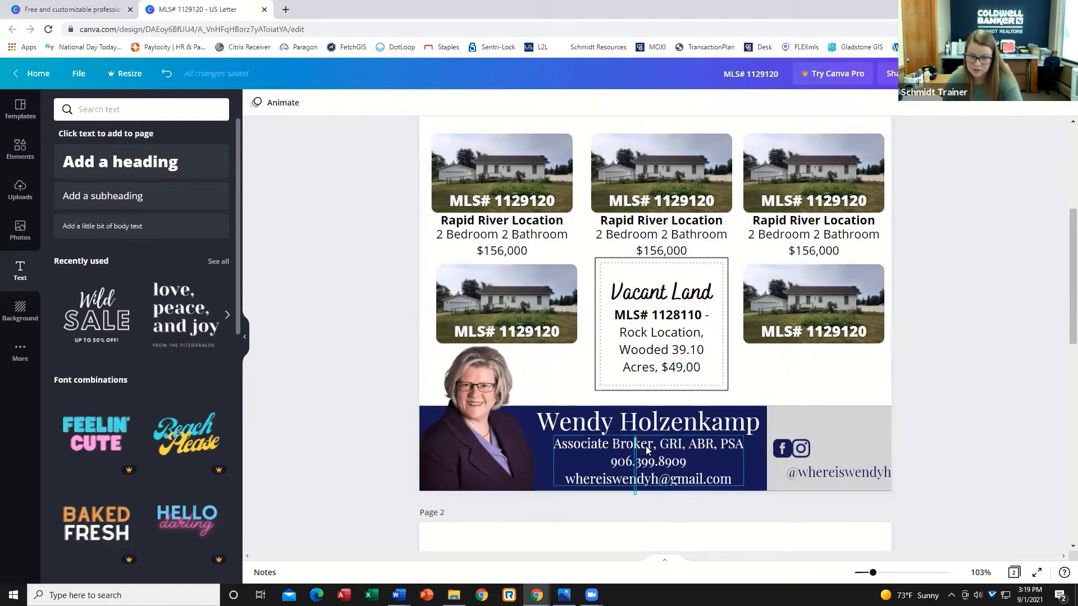
pyautogui.moveTo(637, 459); pyautogui.dragTo(629, 422)
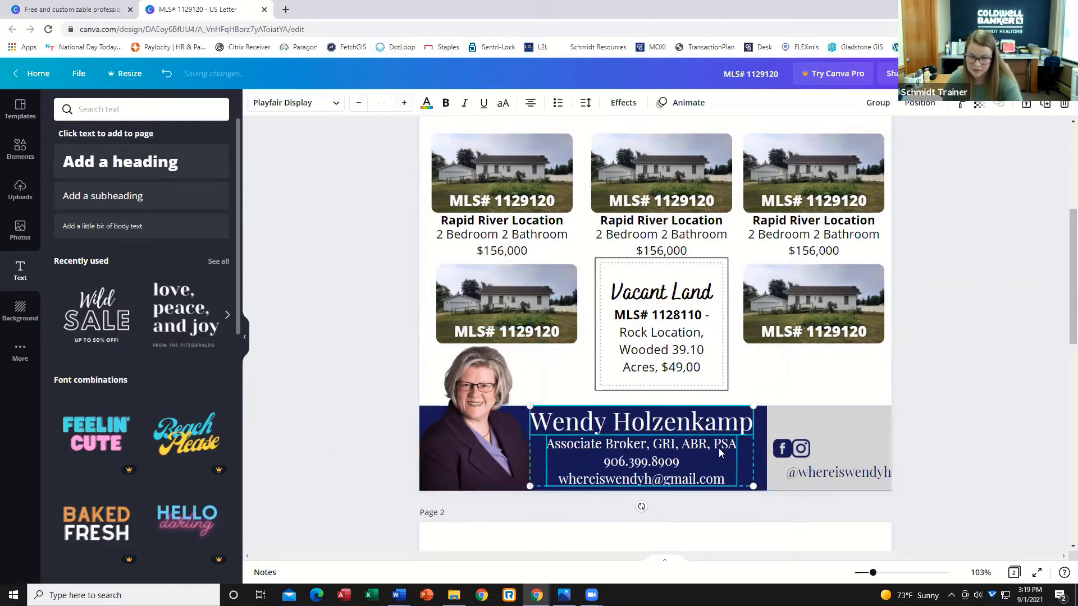
pyautogui.click(797, 506)
# Extend the gray social panel leftward so it meets the navy name banner.
pyautogui.moveTo(820, 447); pyautogui.dragTo(778, 457)
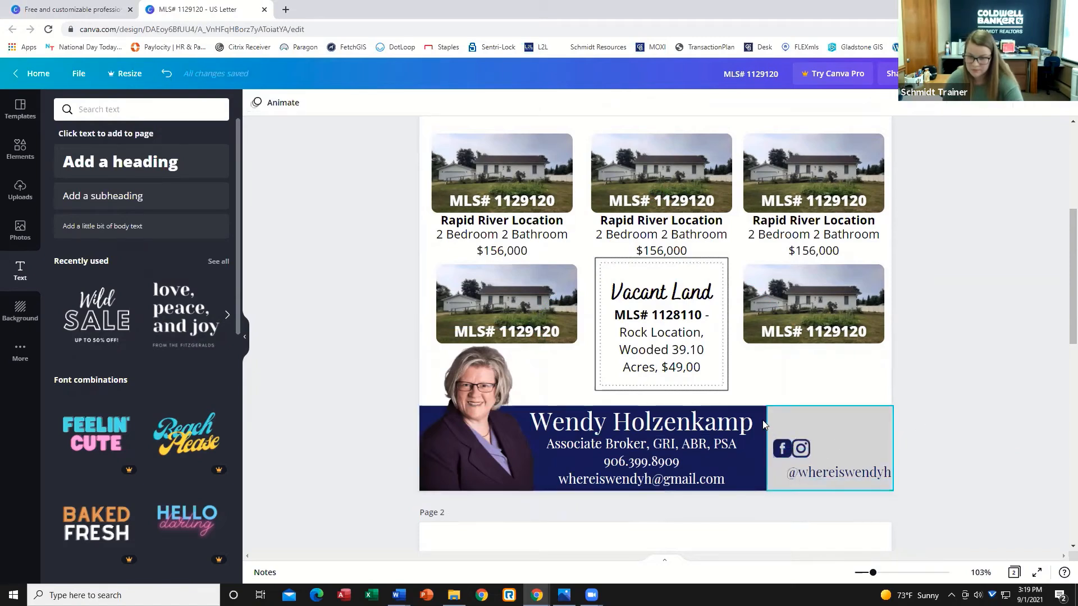
pyautogui.click(841, 414)
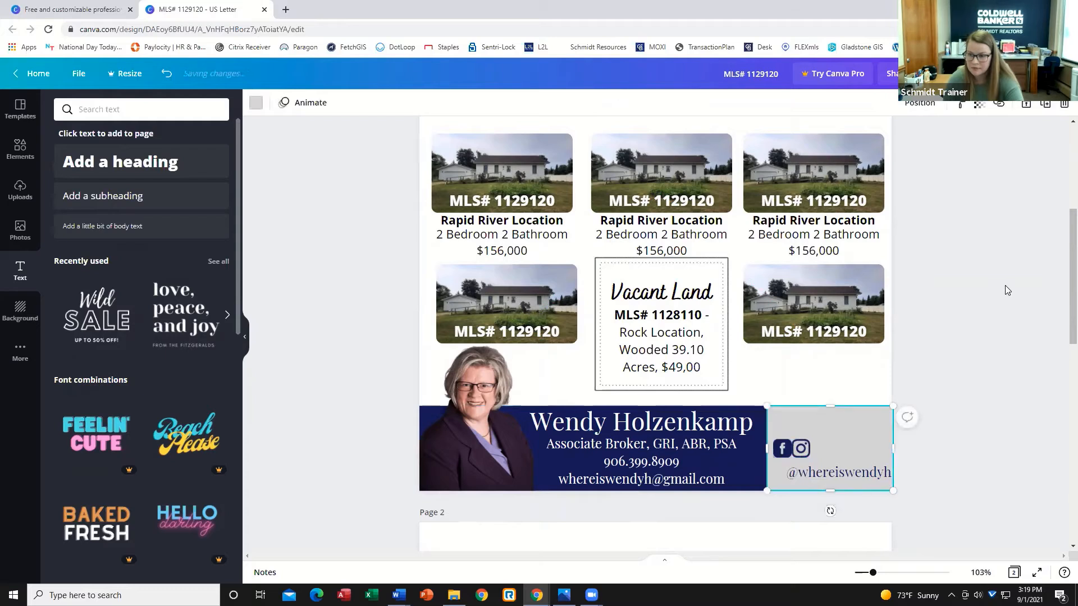
pyautogui.moveTo(765, 448); pyautogui.dragTo(761, 446)
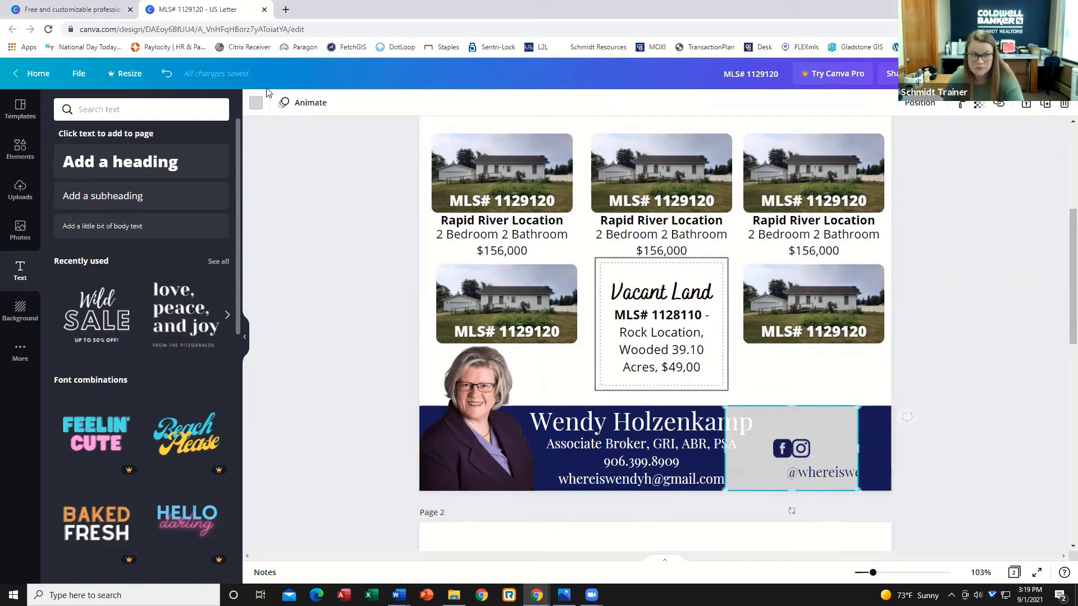
pyautogui.click(984, 319)
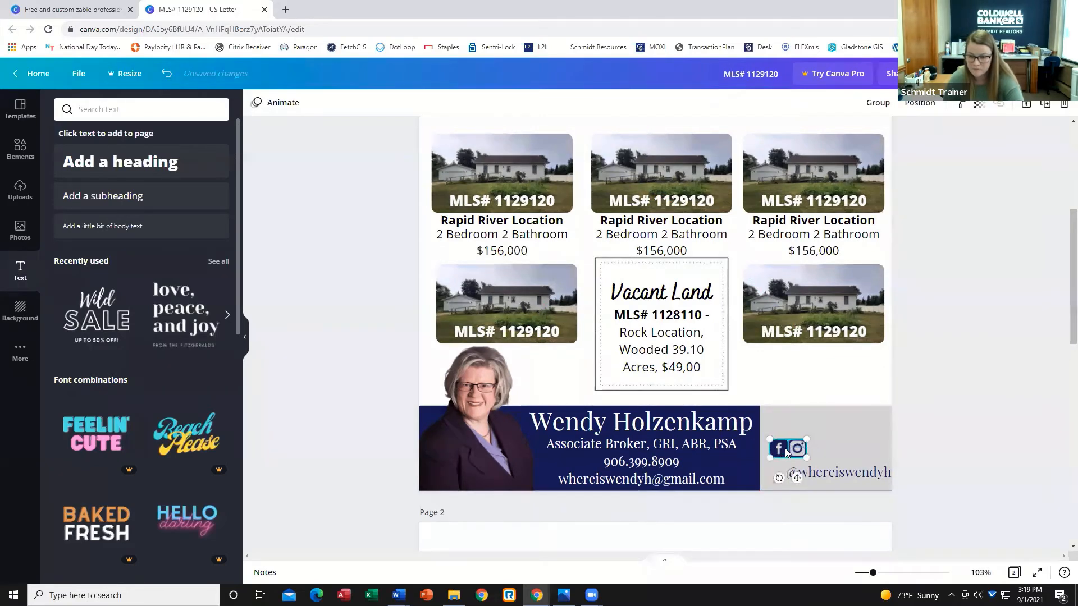
# Move the social icons left and place the handle text on the same line beside them.
pyautogui.moveTo(786, 450); pyautogui.dragTo(773, 446)
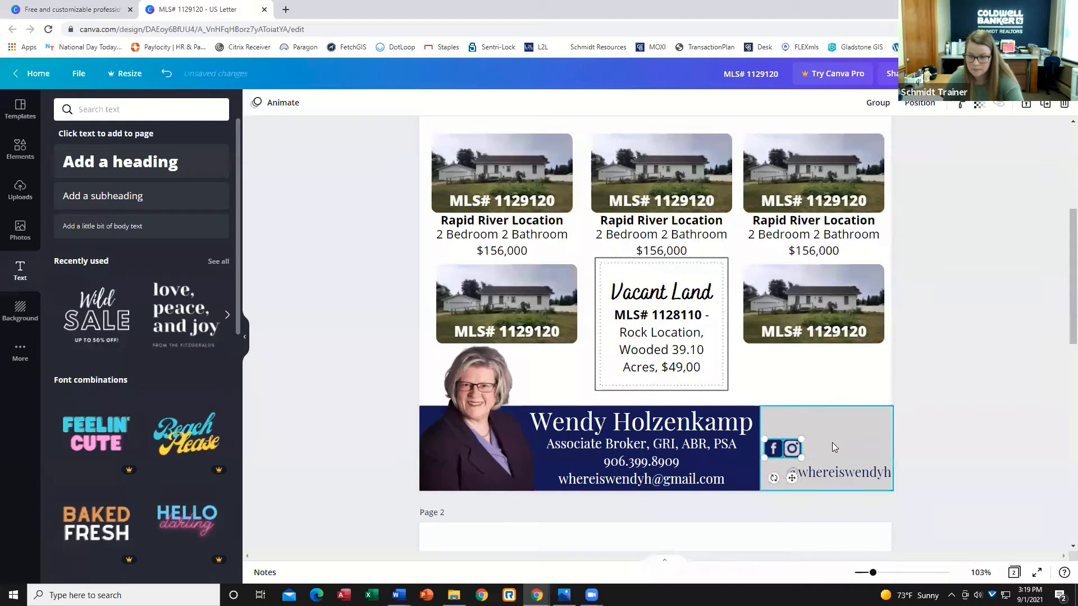
pyautogui.click(861, 473)
pyautogui.moveTo(856, 474); pyautogui.dragTo(835, 447)
pyautogui.click(958, 463)
pyautogui.click(943, 458)
pyautogui.click(982, 468)
pyautogui.click(961, 447)
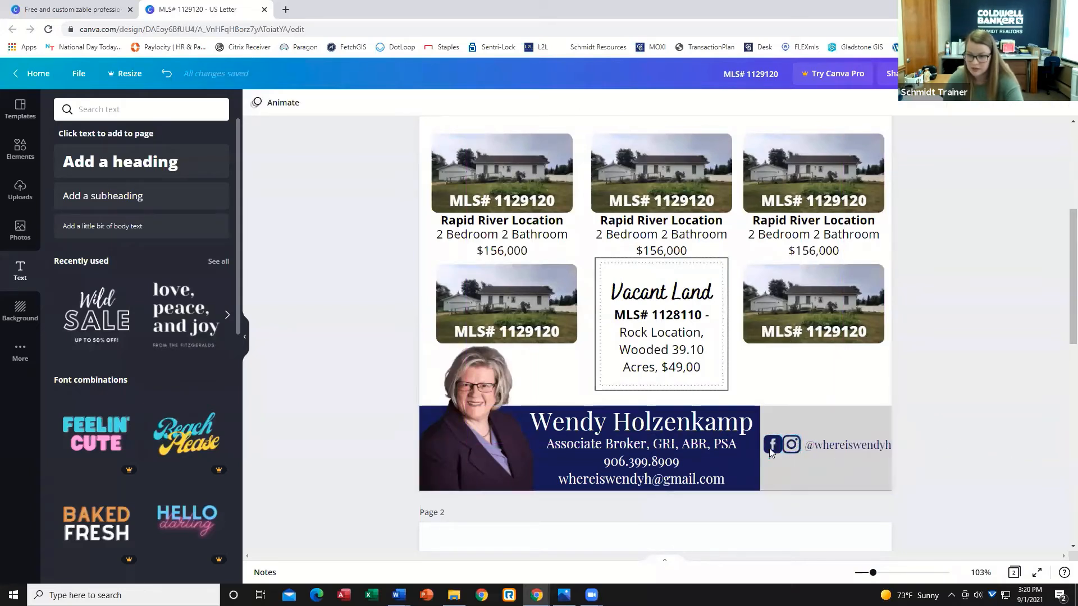
# Lock the social icons in position next to the handle text.
pyautogui.click(793, 445)
pyautogui.click(1025, 106)
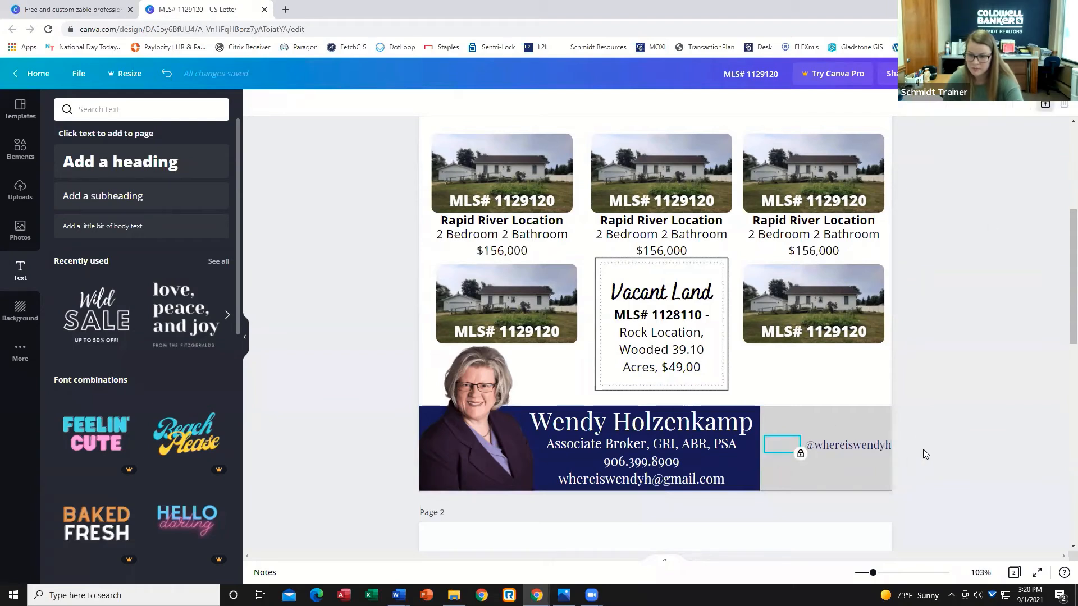
pyautogui.click(778, 448)
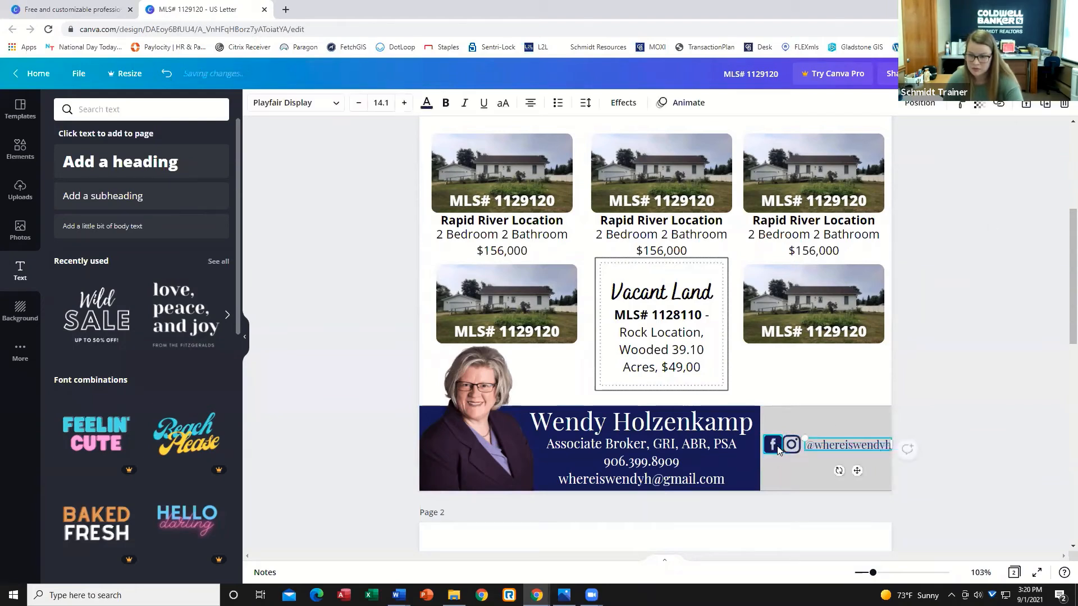
pyautogui.click(930, 400)
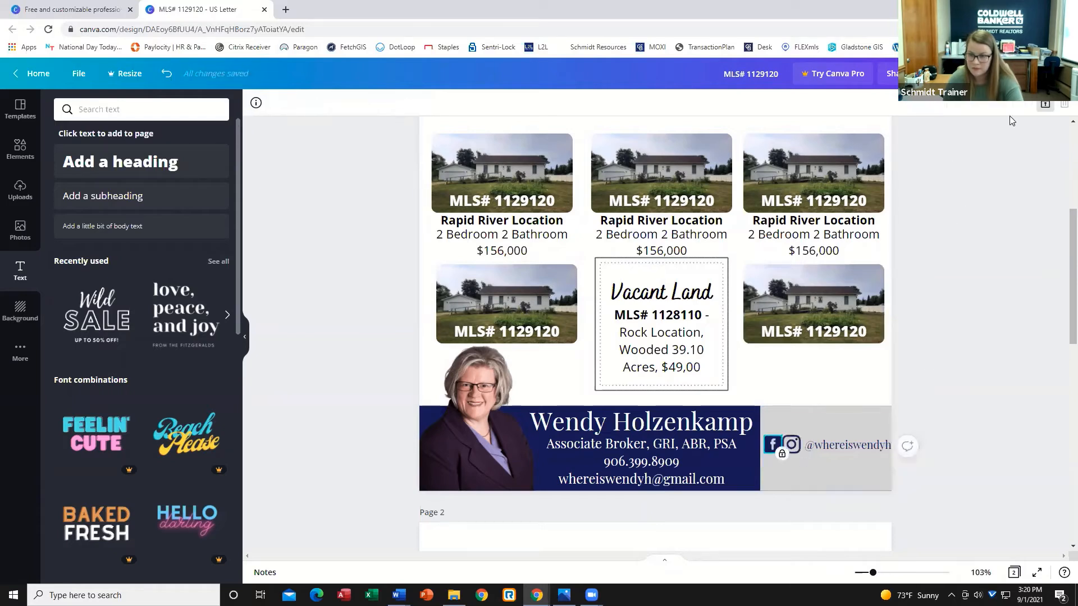
pyautogui.click(1045, 106)
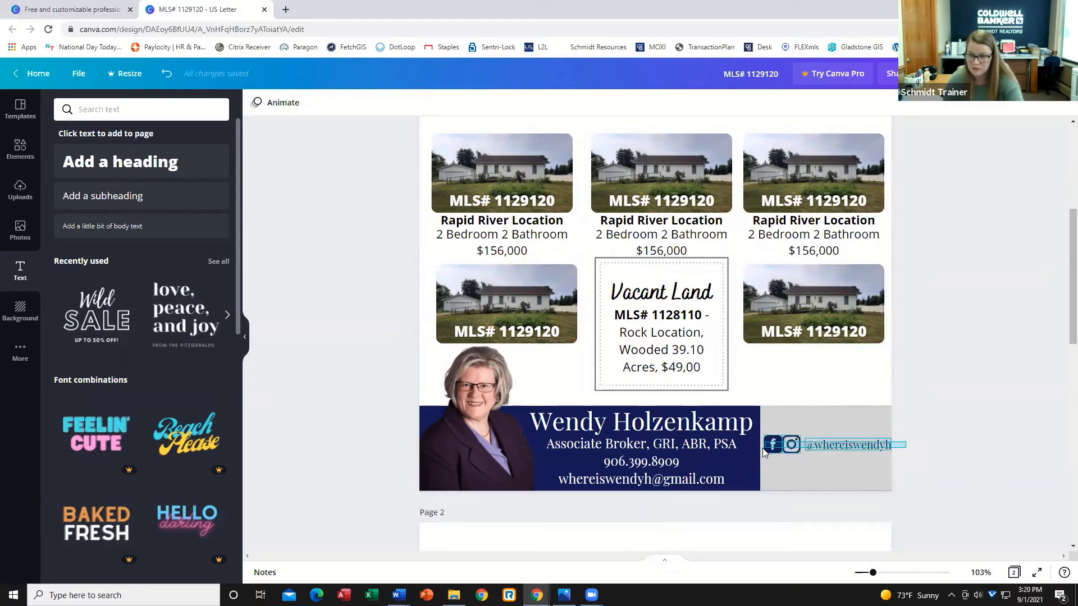
# Group the social icons with the handle text and shift the group slightly lower in the gray panel.
pyautogui.click(763, 448)
pyautogui.click(932, 105)
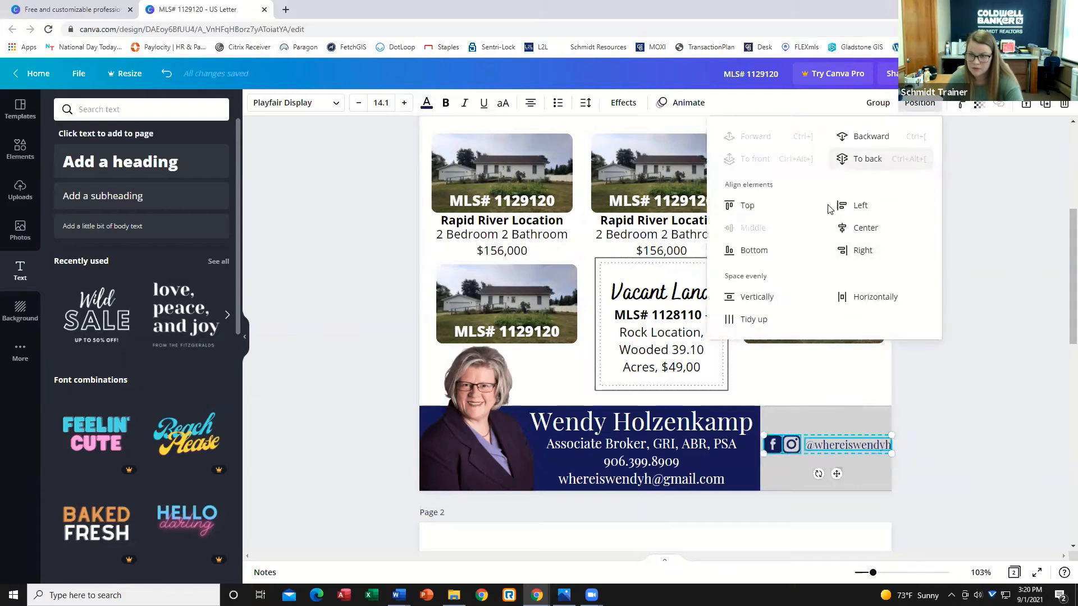
pyautogui.click(763, 319)
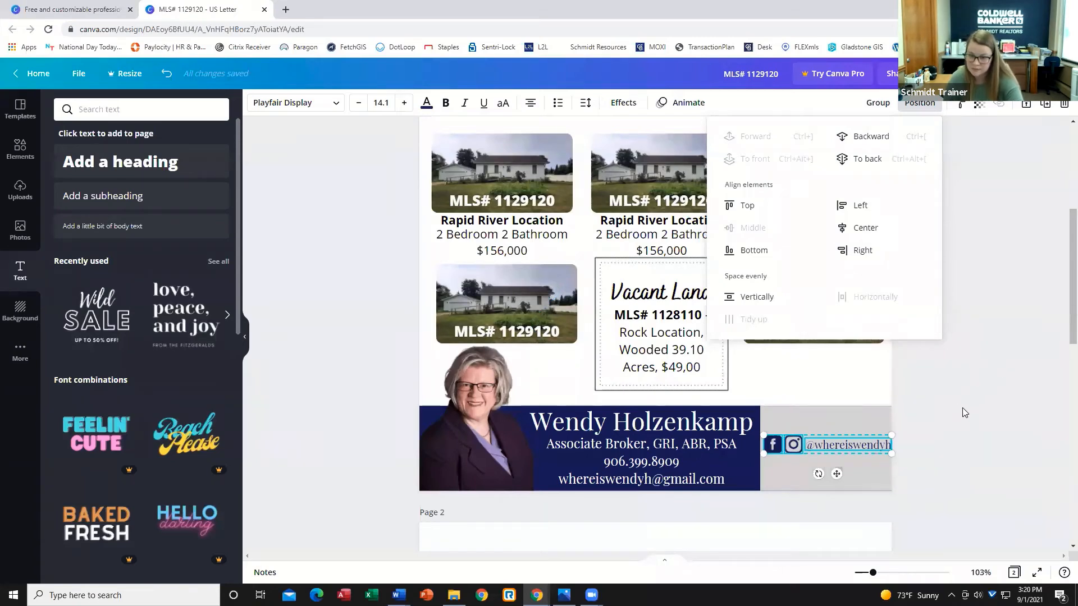
pyautogui.click(957, 459)
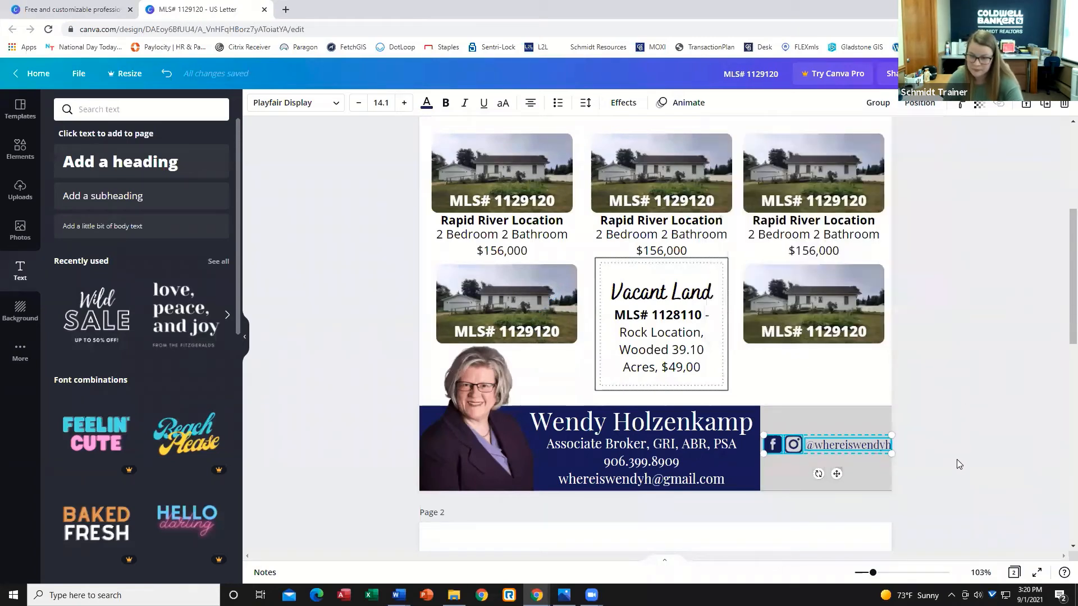
pyautogui.click(879, 102)
pyautogui.doubleClick(870, 447)
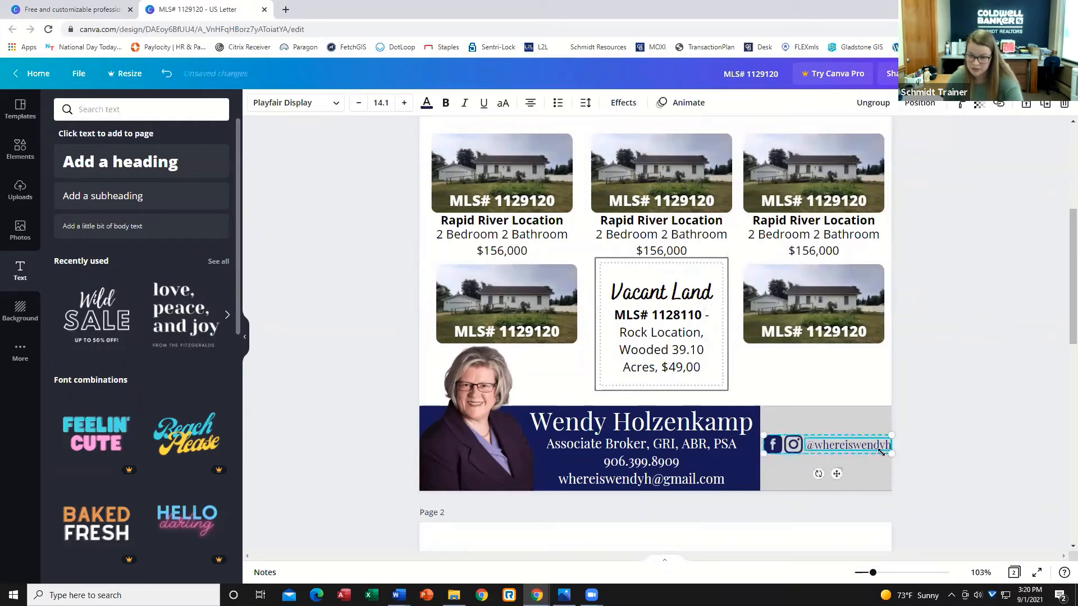
pyautogui.click(998, 464)
pyautogui.moveTo(850, 446); pyautogui.dragTo(804, 448)
pyautogui.click(986, 463)
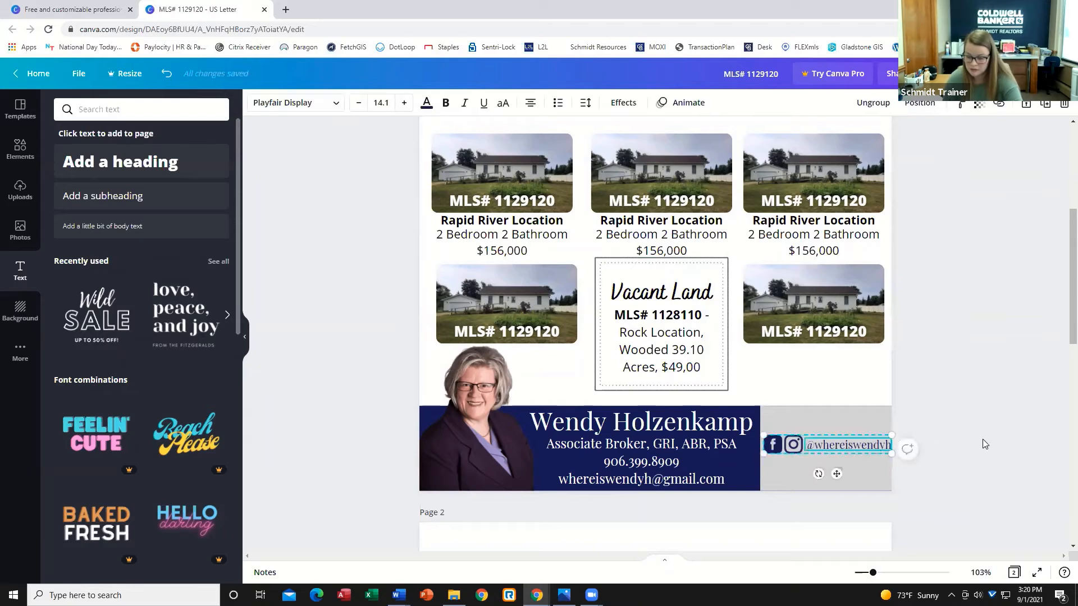
pyautogui.click(1020, 416)
pyautogui.click(713, 422)
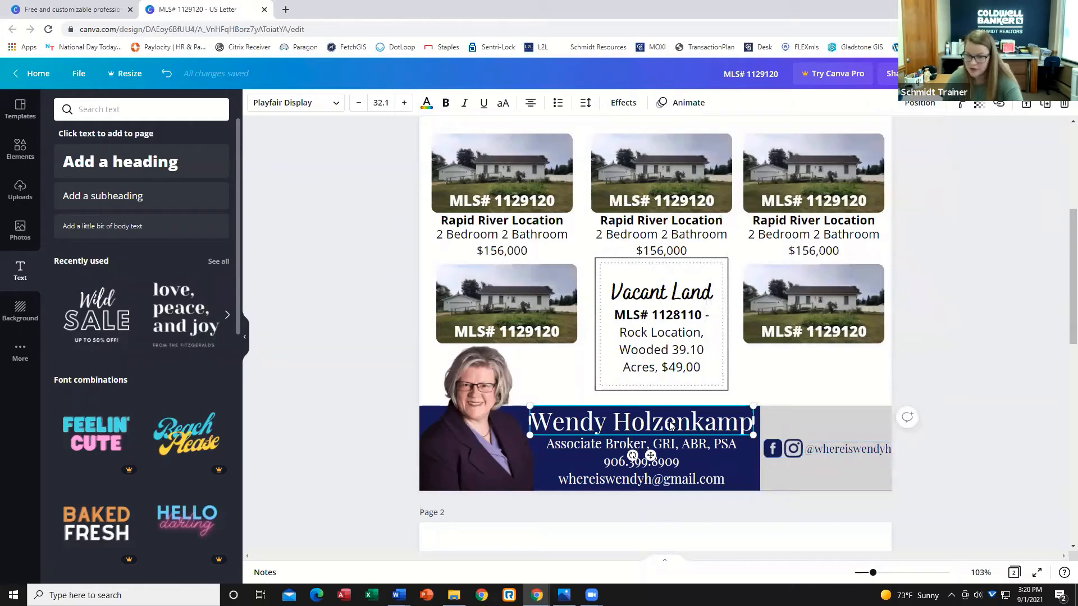
pyautogui.click(1043, 109)
pyautogui.moveTo(649, 428); pyautogui.dragTo(769, 421)
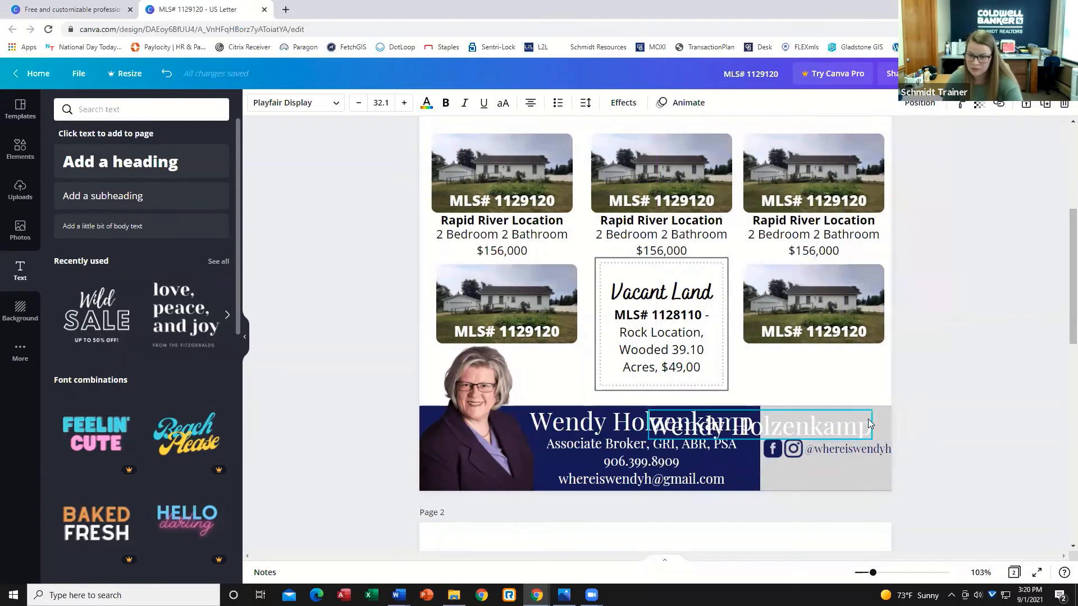
pyautogui.moveTo(869, 426); pyautogui.dragTo(643, 418)
pyautogui.write('Find')
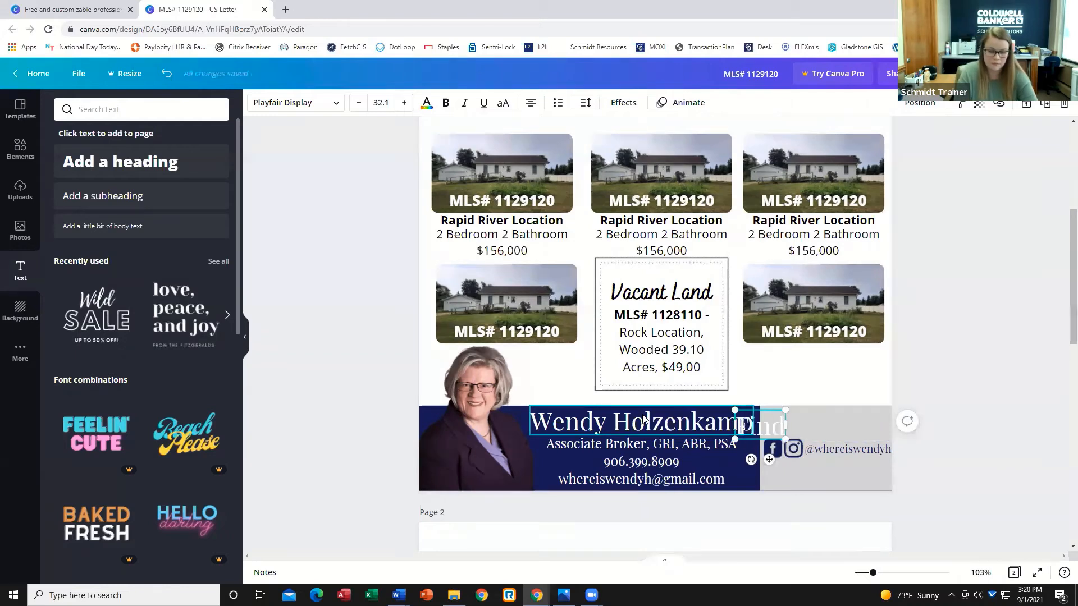
pyautogui.write(' Wendy H')
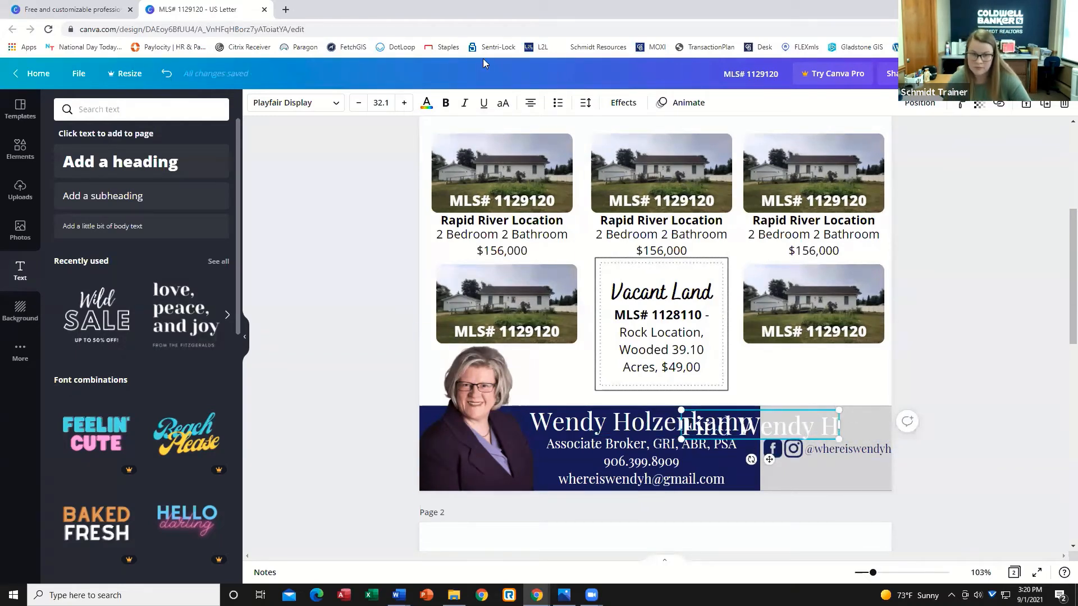
# Color the "Find Wendy H" text navy and shrink it to fit above the social icons.
pyautogui.click(427, 104)
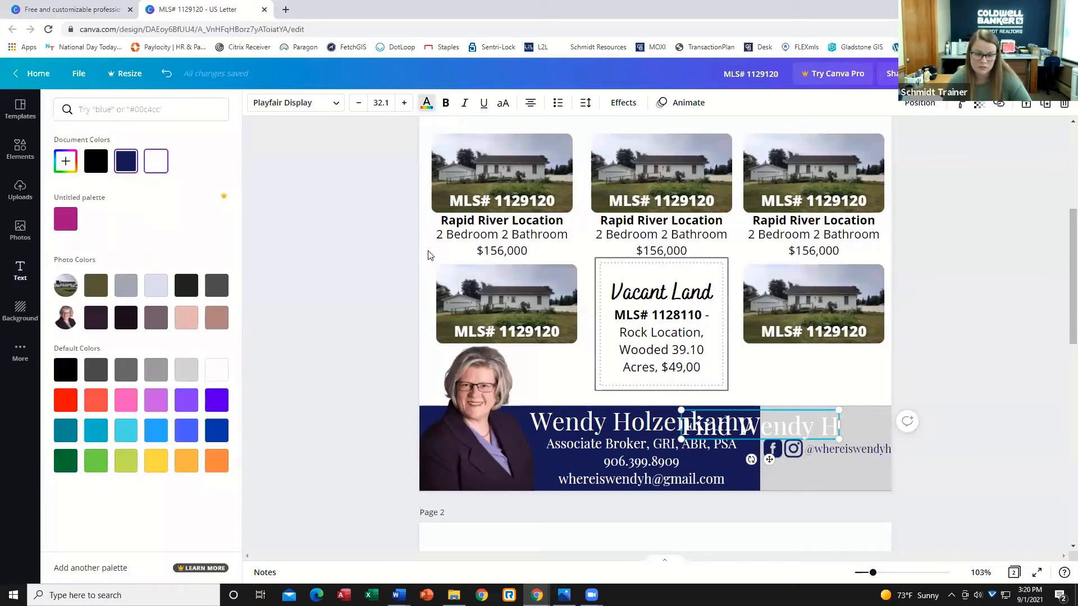
pyautogui.click(126, 161)
pyautogui.moveTo(839, 438); pyautogui.dragTo(807, 455)
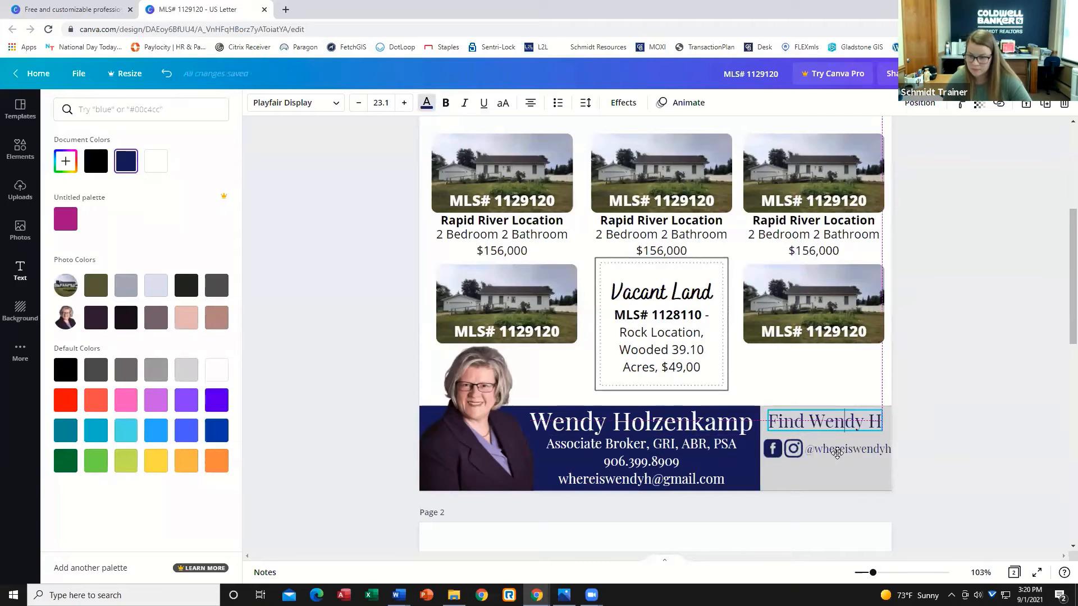
pyautogui.moveTo(837, 453); pyautogui.dragTo(840, 453)
pyautogui.press('Escape')
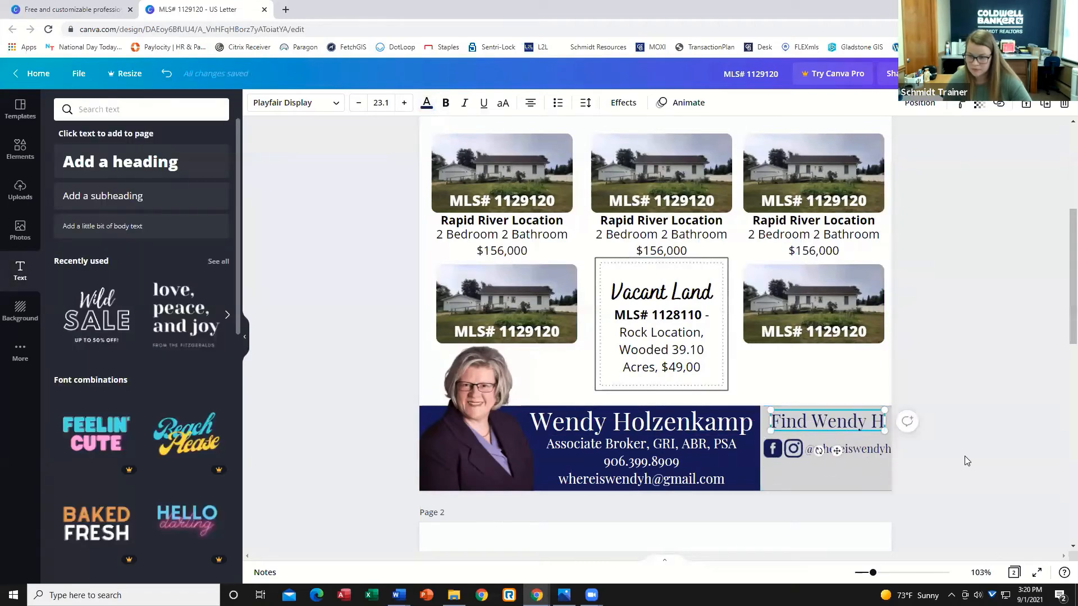
pyautogui.click(961, 463)
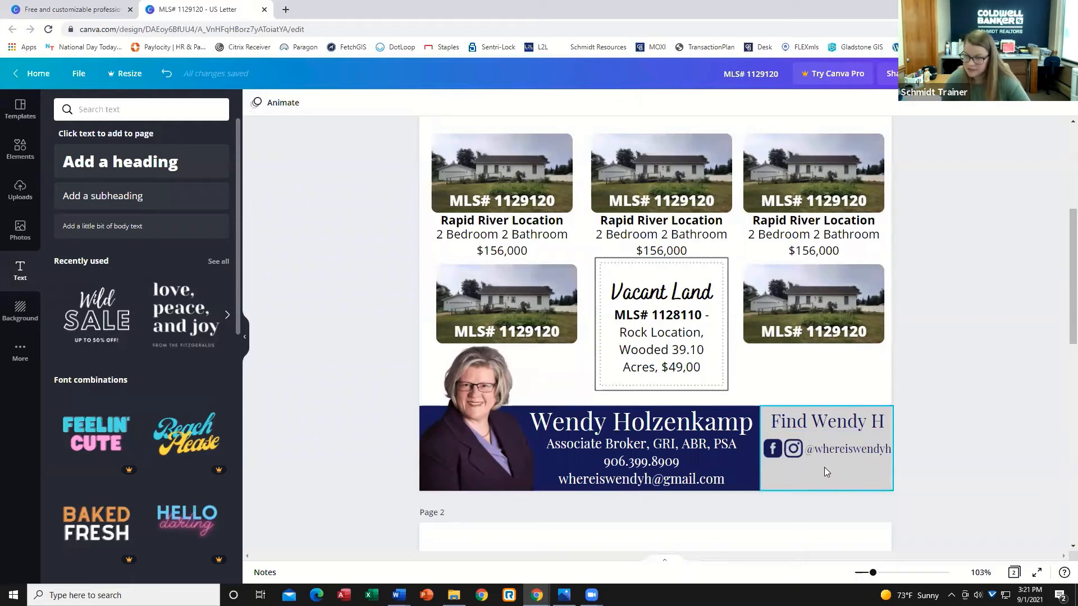
# Duplicate the social icons-and-handle group just below the original and ungroup the copy.
pyautogui.click(863, 451)
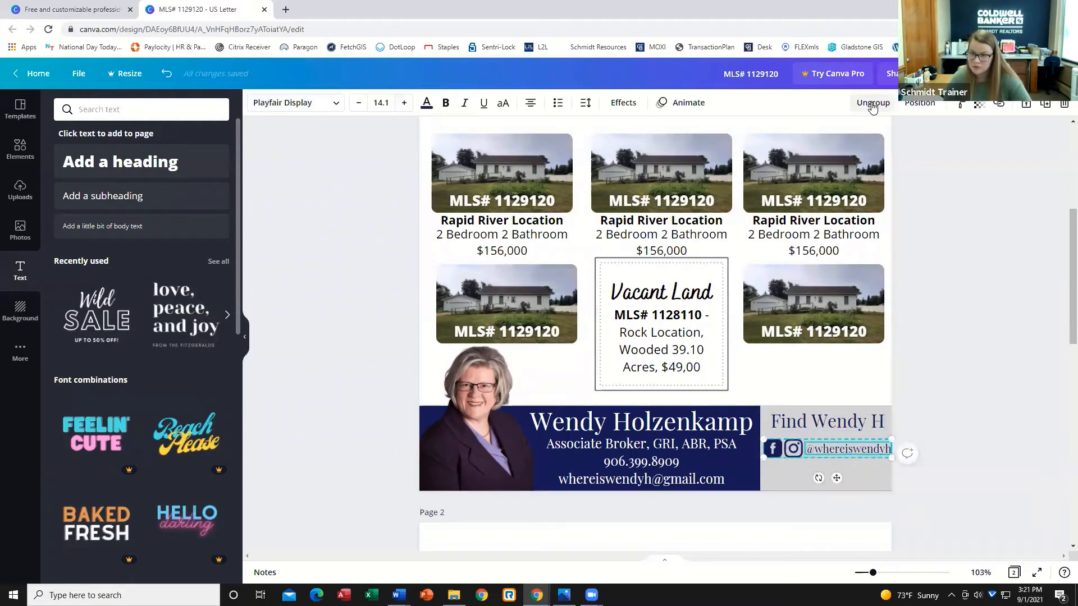
pyautogui.click(1042, 110)
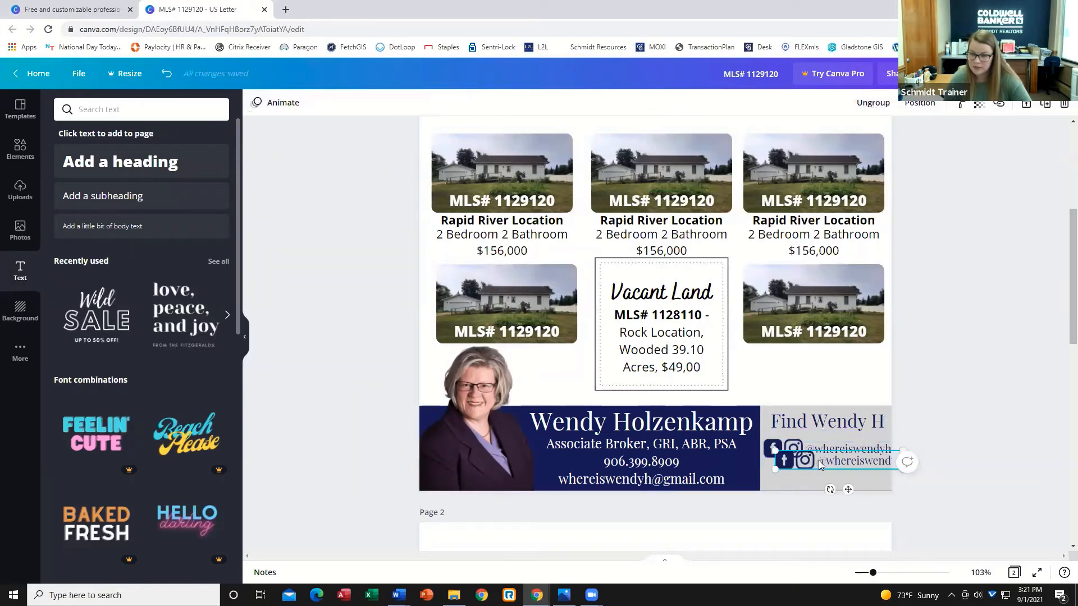
pyautogui.moveTo(817, 463); pyautogui.dragTo(805, 473)
pyautogui.click(874, 102)
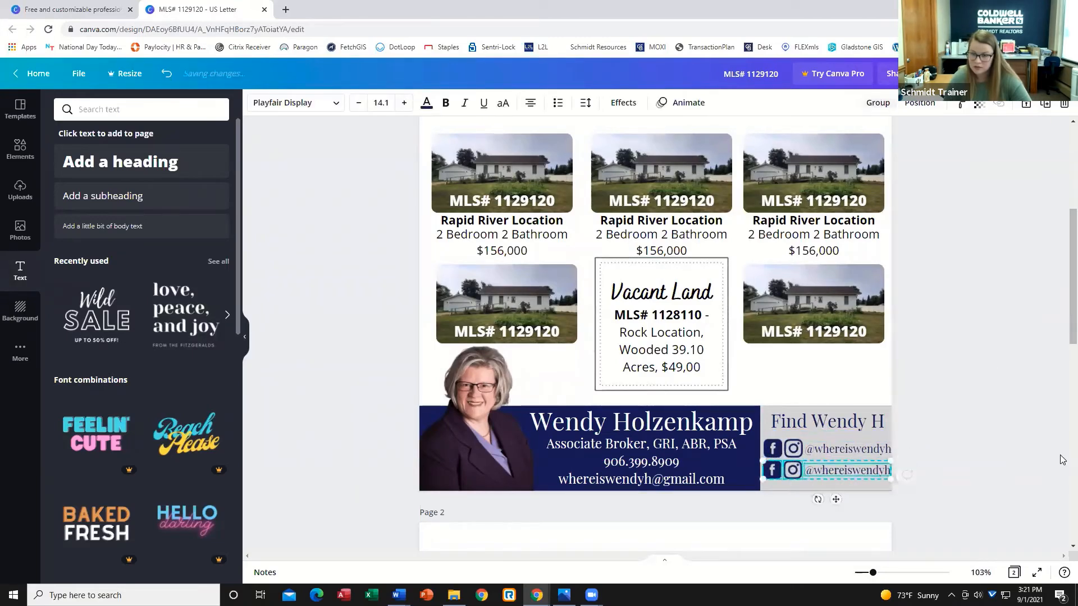
# Delete the icons from the copied row and move its handle text to the left edge of the panel.
pyautogui.click(1071, 457)
pyautogui.scroll(8, 755, 284)
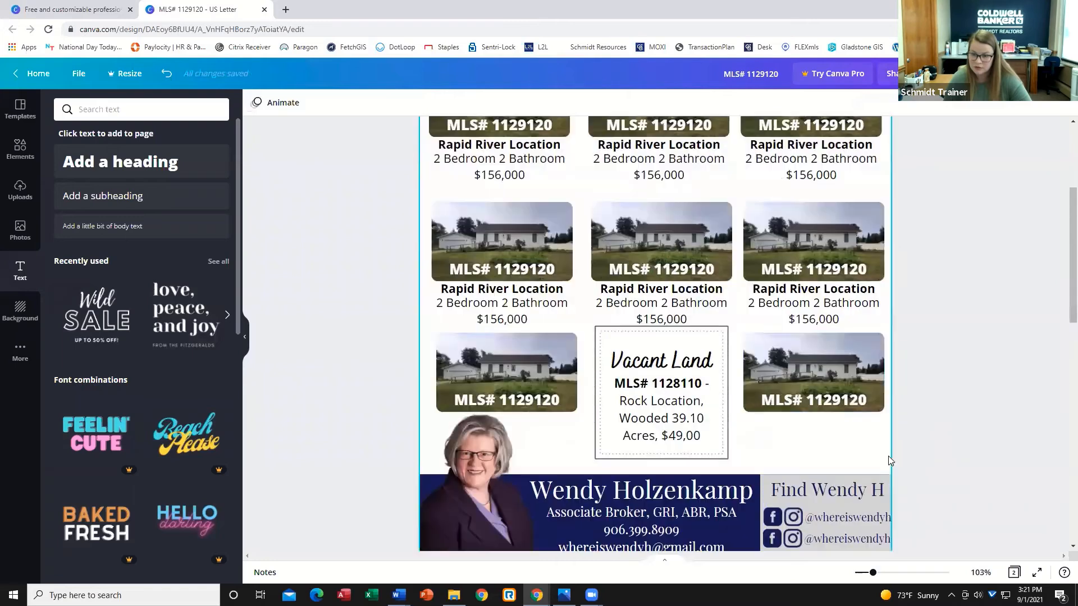
pyautogui.click(772, 539)
pyautogui.press('Delete')
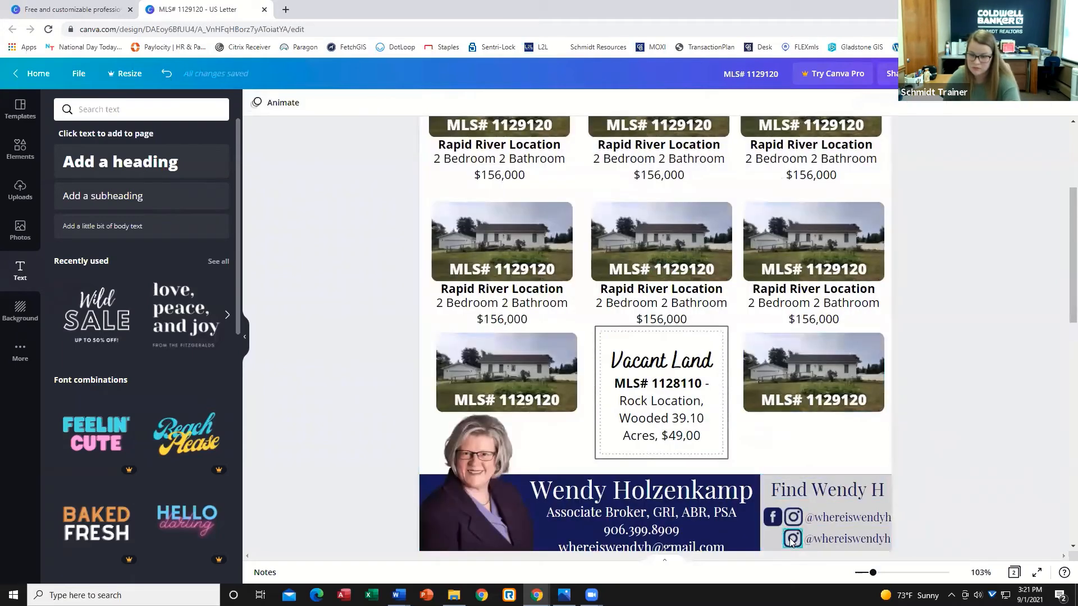
pyautogui.click(833, 540)
pyautogui.moveTo(832, 538); pyautogui.dragTo(807, 541)
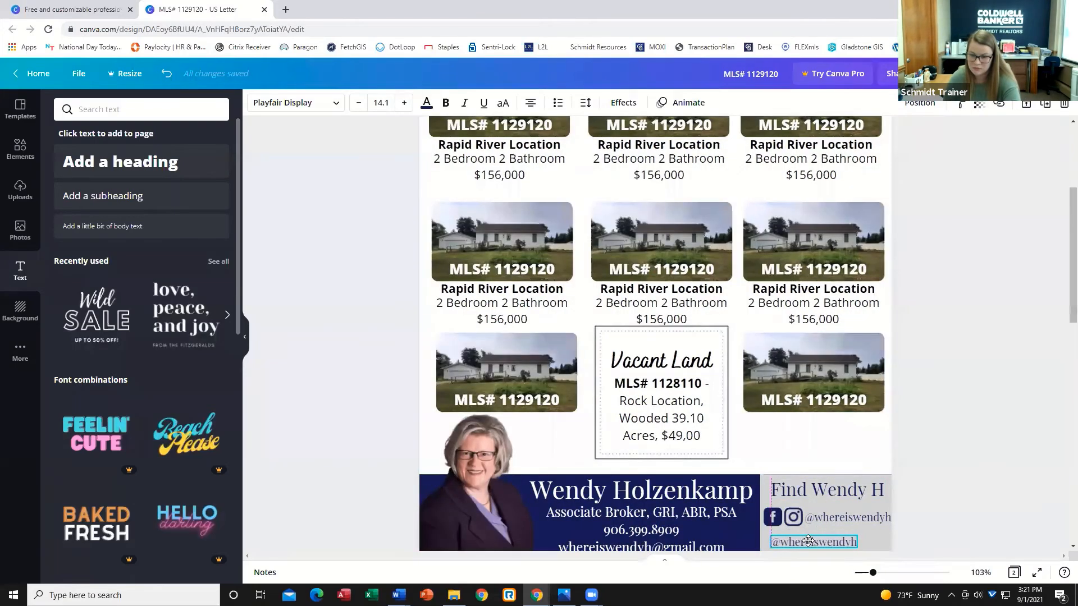
pyautogui.scroll(-2, 948, 470)
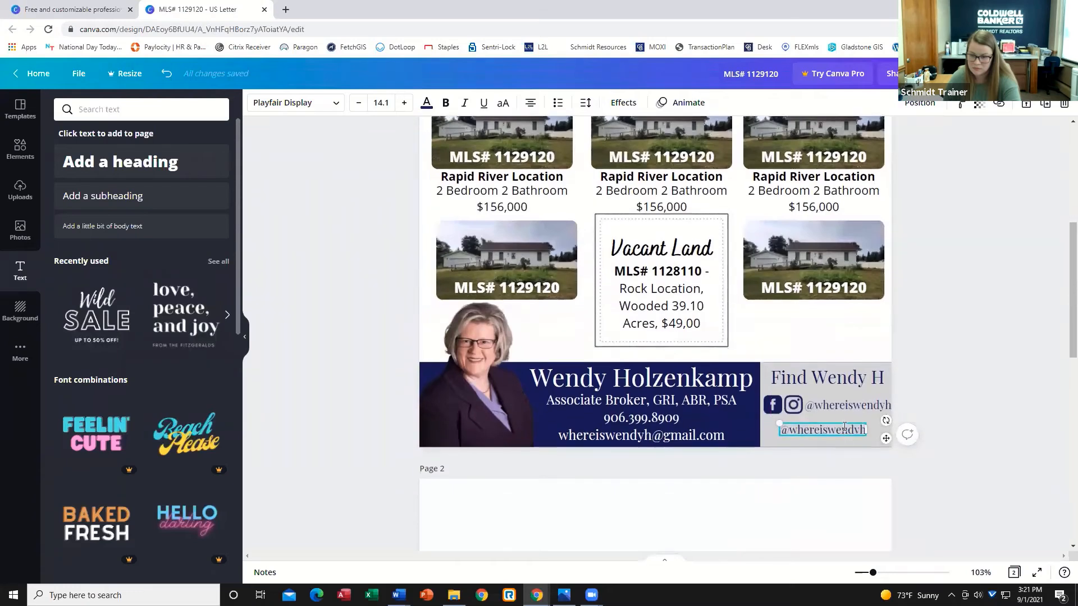
pyautogui.moveTo(862, 429); pyautogui.dragTo(780, 430)
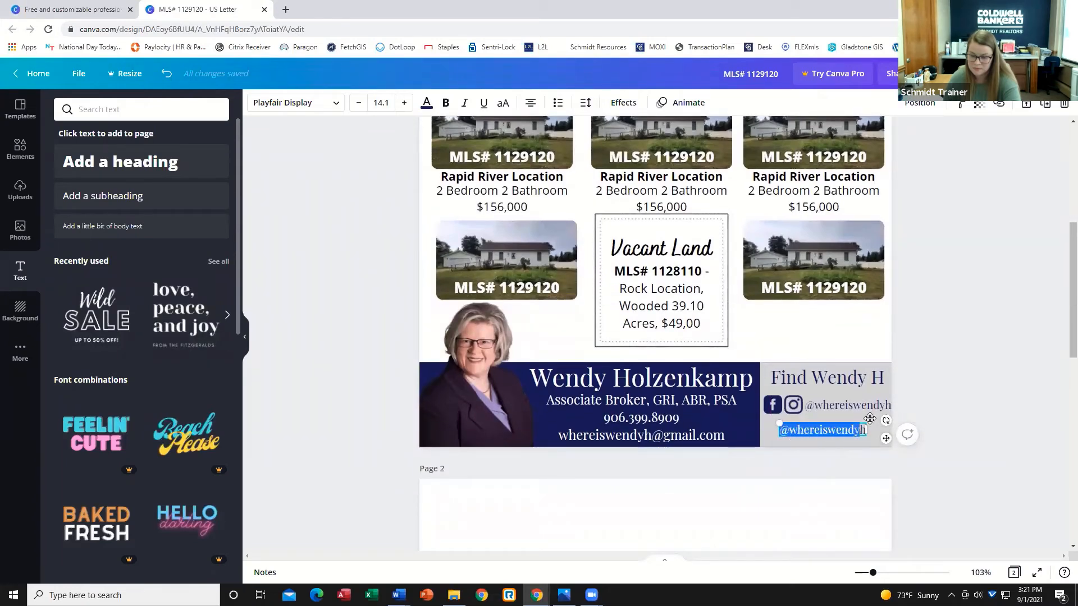
pyautogui.press('Delete')
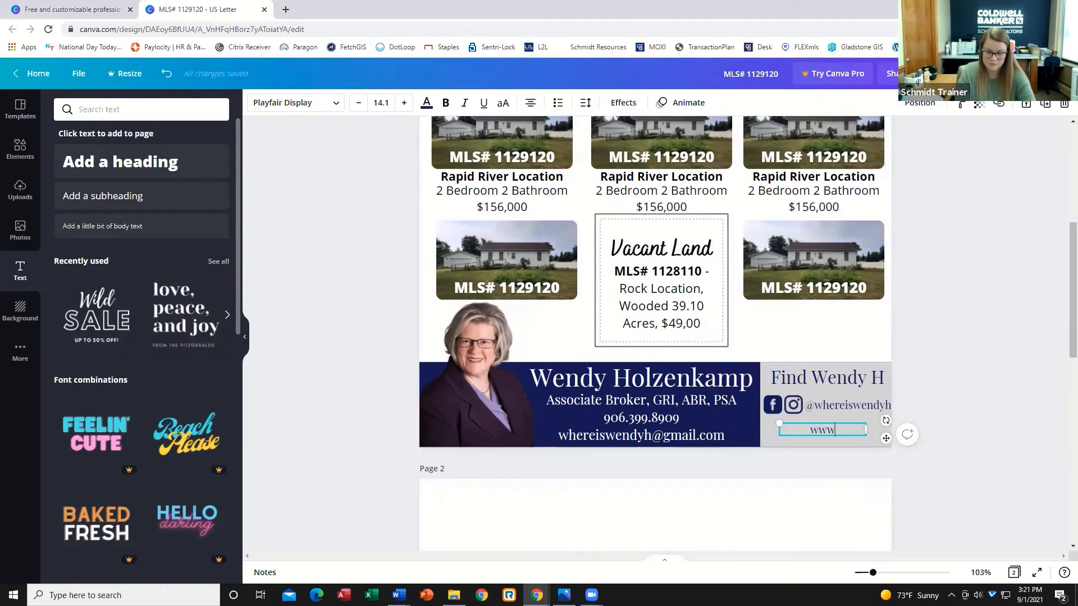
pyautogui.write('www.where')
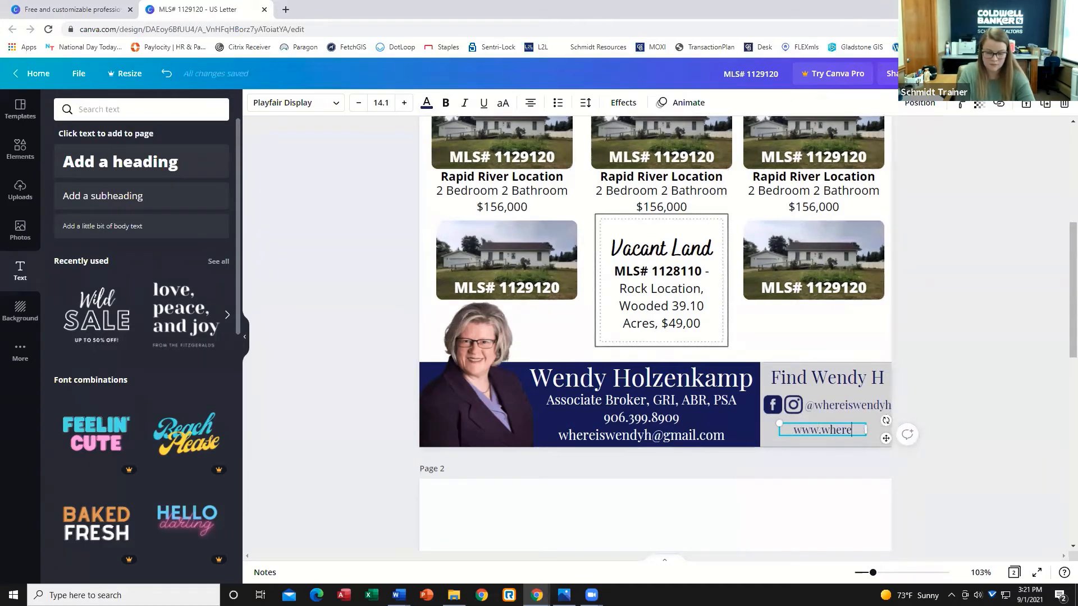
pyautogui.write('iswendhy.com')
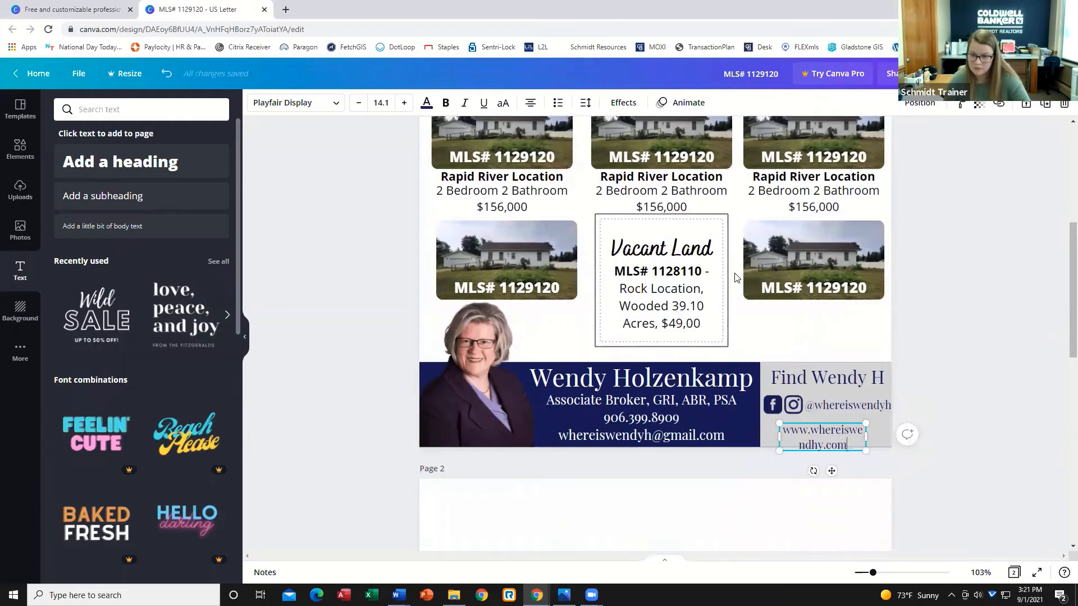
# Widen the website text box to one line and align it beneath the social icons row.
pyautogui.moveTo(868, 437); pyautogui.dragTo(912, 437)
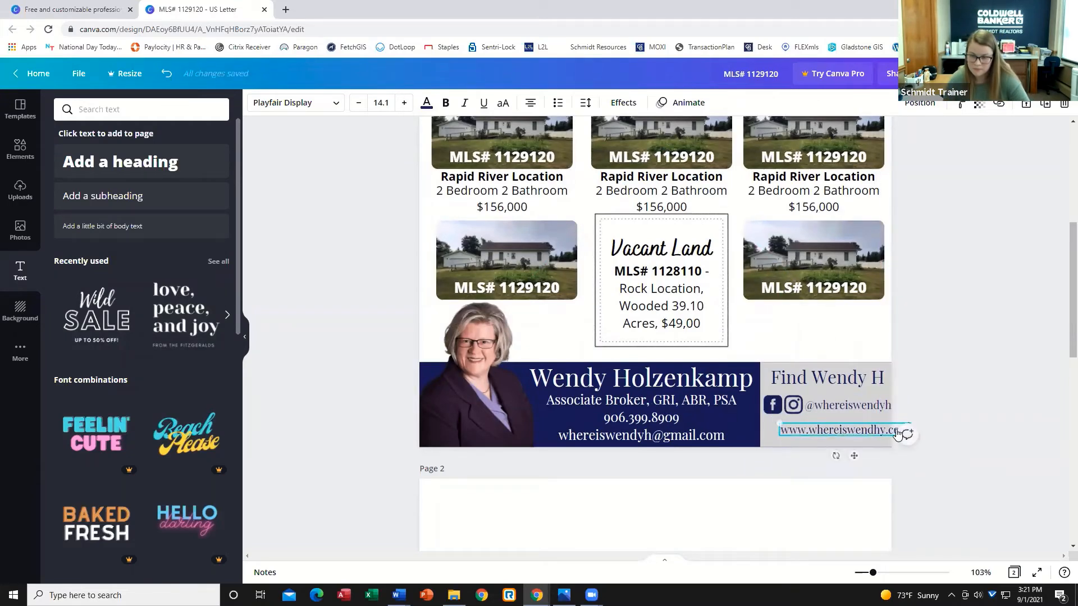
pyautogui.moveTo(854, 454); pyautogui.dragTo(838, 463)
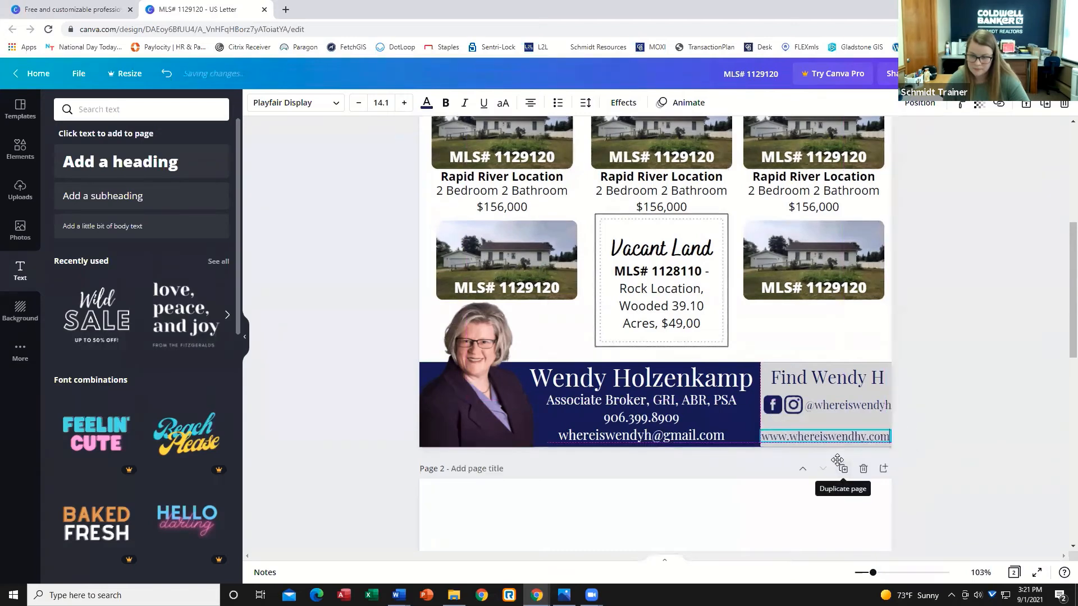
pyautogui.click(943, 415)
pyautogui.moveTo(879, 439); pyautogui.dragTo(879, 432)
pyautogui.click(974, 414)
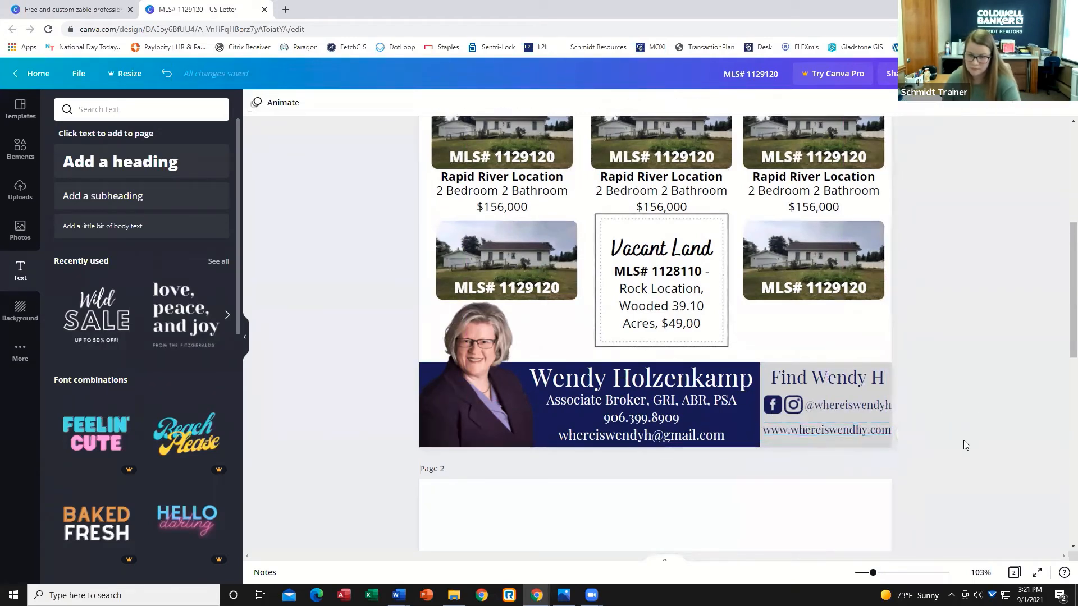
# Place the Coldwell Banker Schmidt Realtors logo from uploads into the top navy banner, sized and centered across it.
pyautogui.click(771, 384)
pyautogui.click(967, 407)
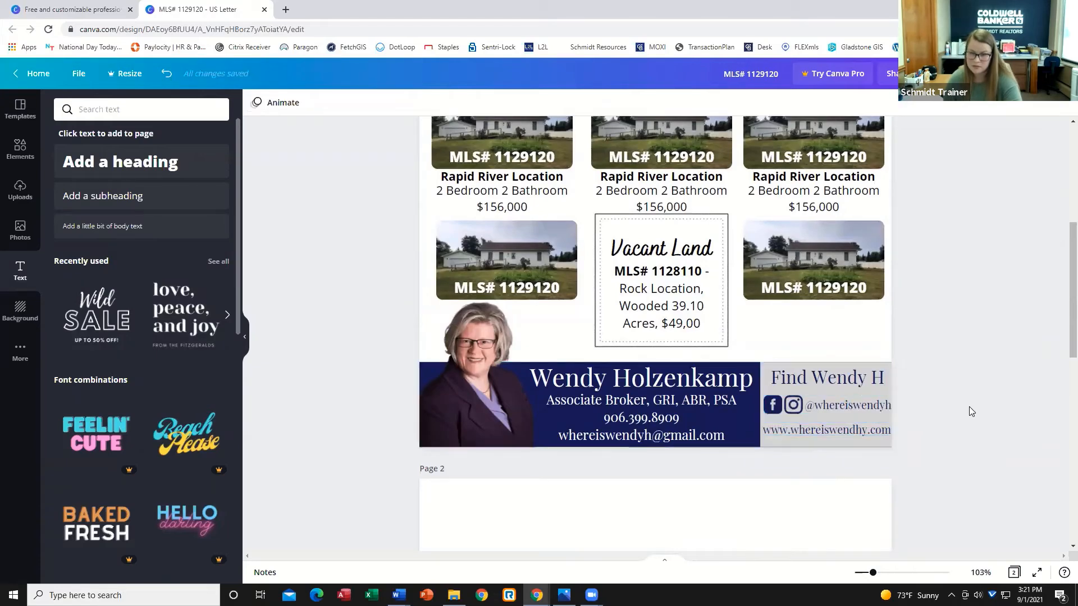
pyautogui.scroll(1, 966, 402)
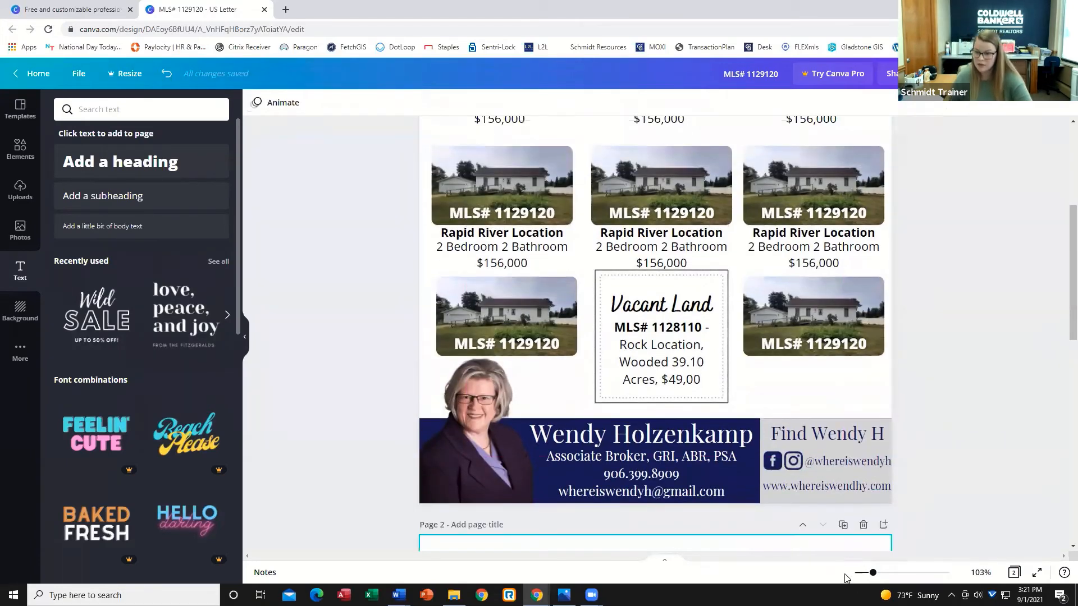
pyautogui.moveTo(873, 574); pyautogui.dragTo(865, 573)
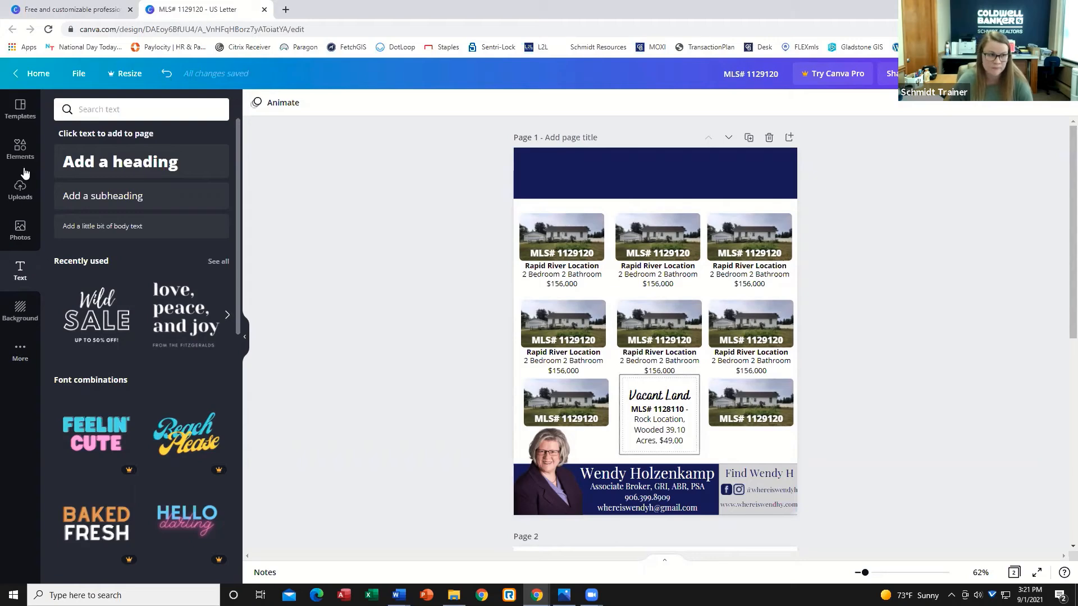
pyautogui.click(19, 191)
pyautogui.scroll(-3, 140, 348)
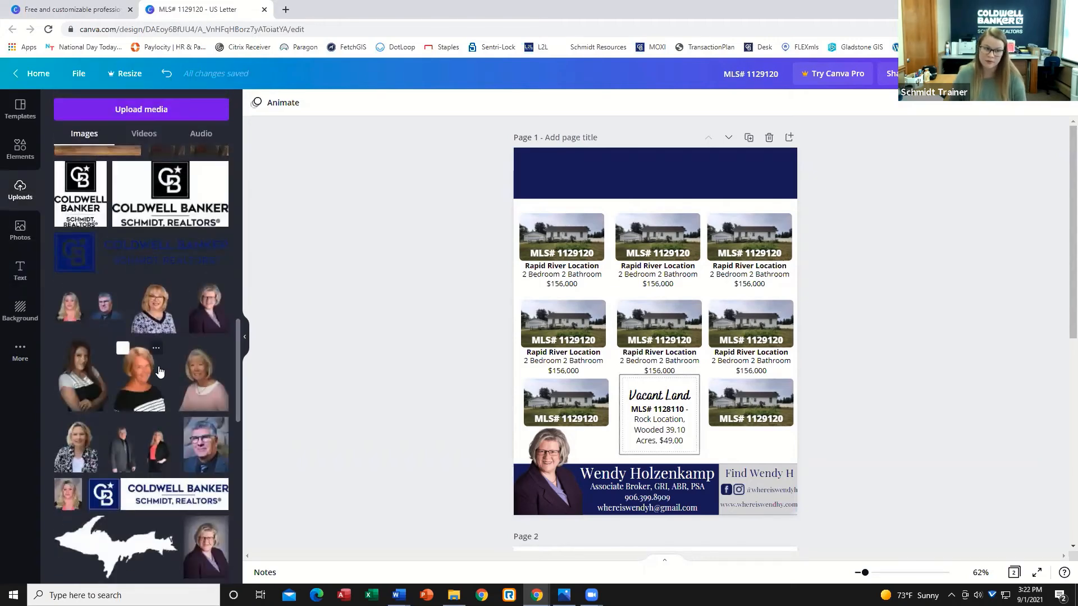
pyautogui.scroll(-10, 160, 371)
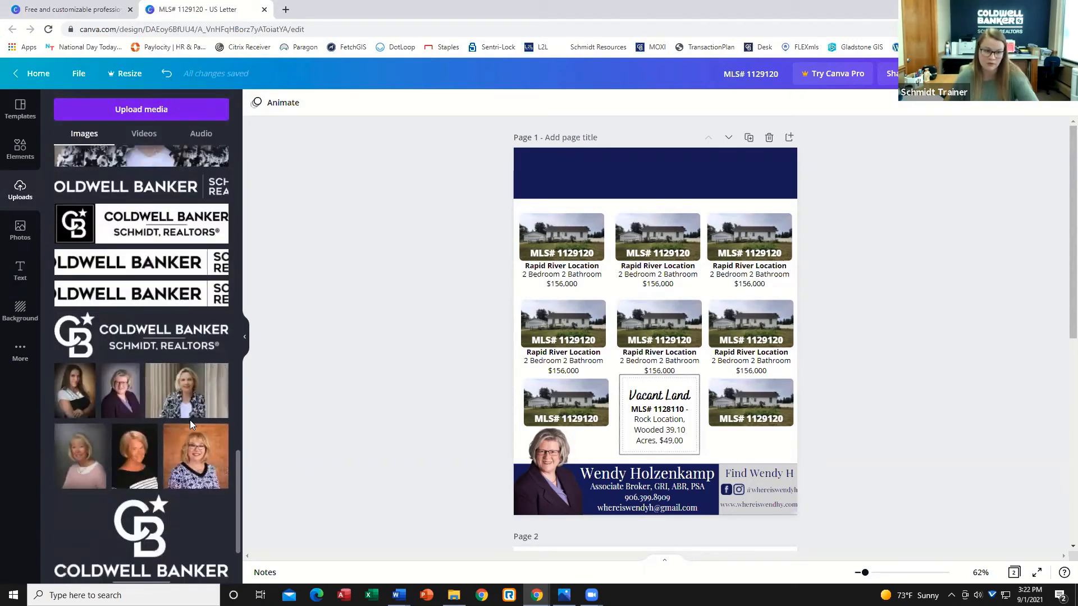
pyautogui.scroll(3, 196, 425)
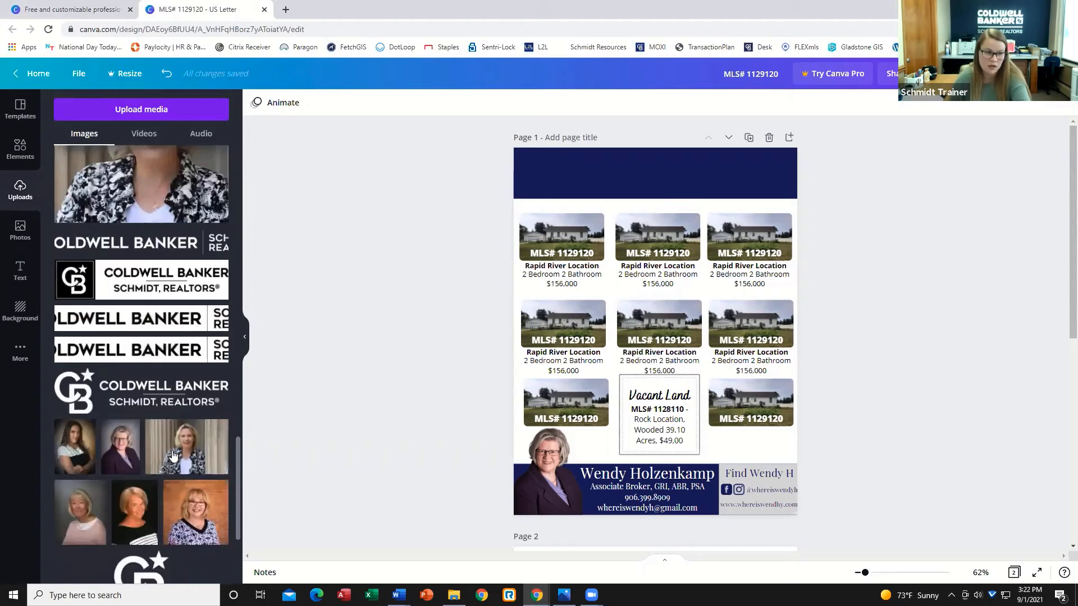
pyautogui.click(140, 243)
pyautogui.moveTo(684, 335); pyautogui.dragTo(671, 169)
pyautogui.moveTo(765, 185); pyautogui.dragTo(826, 205)
pyautogui.press('Left')
pyautogui.press('Left')
pyautogui.press('Left')
pyautogui.press('Left')
pyautogui.press('Left')
pyautogui.press('Left')
pyautogui.press('Left')
pyautogui.press('Left')
pyautogui.press('Left')
pyautogui.press('Left')
pyautogui.press('Left')
pyautogui.press('Left')
pyautogui.press('Left')
pyautogui.press('Left')
pyautogui.press('Left')
pyautogui.press('Left')
pyautogui.press('Left')
pyautogui.press('Left')
pyautogui.press('Left')
pyautogui.press('Left')
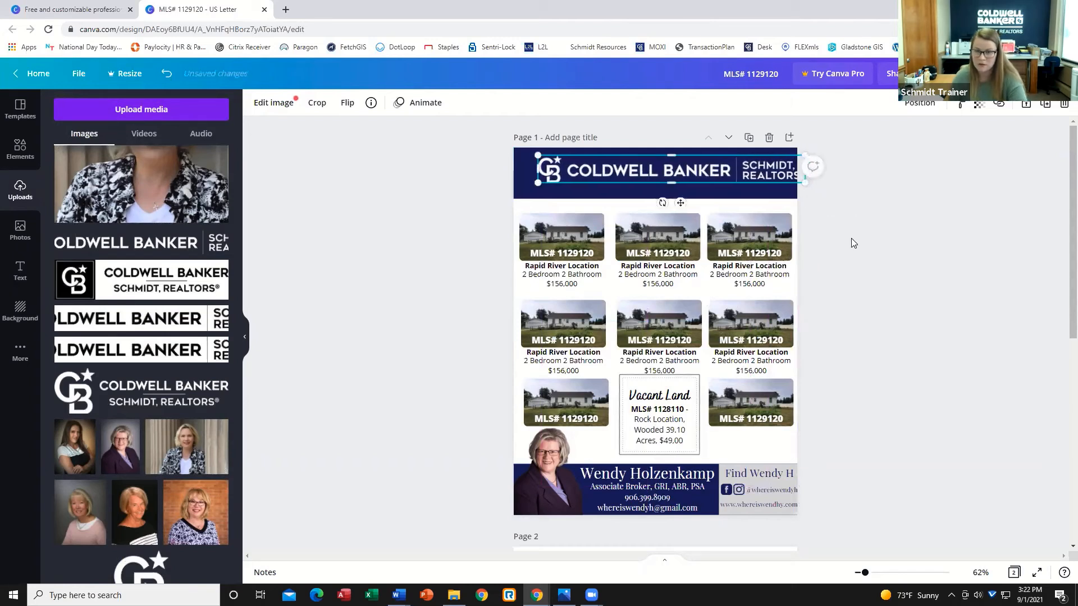
pyautogui.click(859, 243)
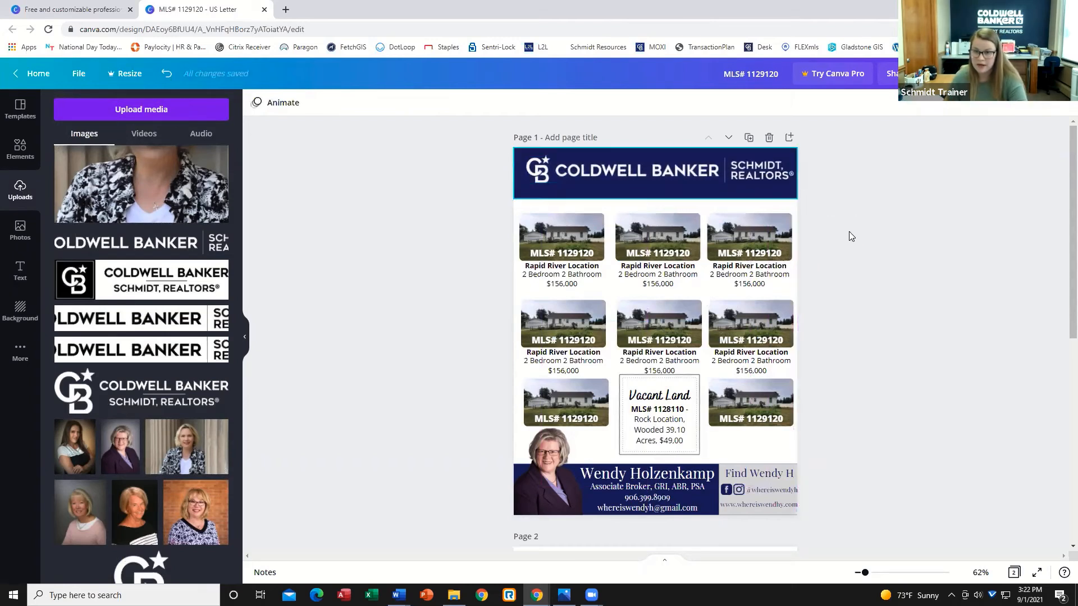
# Nudge the brokerage logo slightly upward within the top navy banner.
pyautogui.click(697, 172)
pyautogui.press('Up')
pyautogui.press('Up')
pyautogui.press('Up')
pyautogui.press('Up')
pyautogui.press('Up')
pyautogui.press('Up')
pyautogui.click(857, 293)
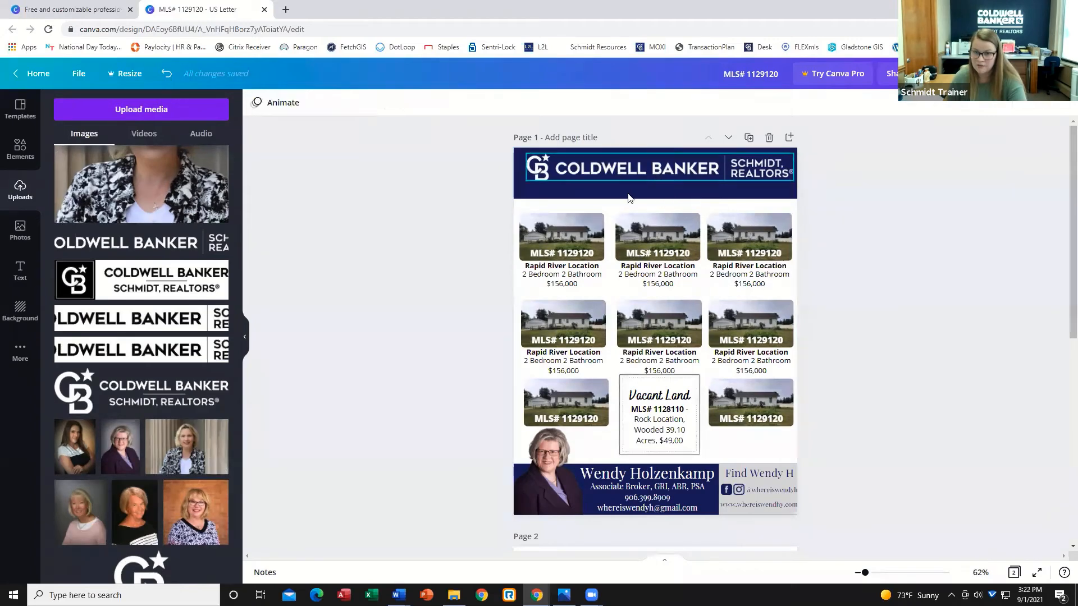
# Add a subheading text box containing the office street address and phone number, separated by an asterisk.
pyautogui.click(621, 193)
pyautogui.click(823, 227)
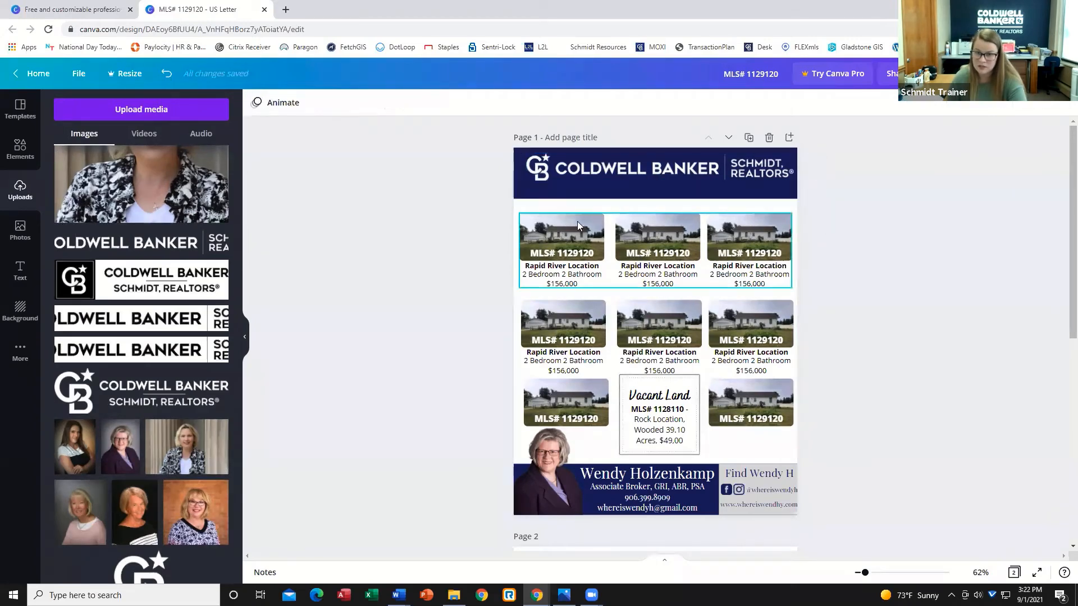
pyautogui.click(8, 275)
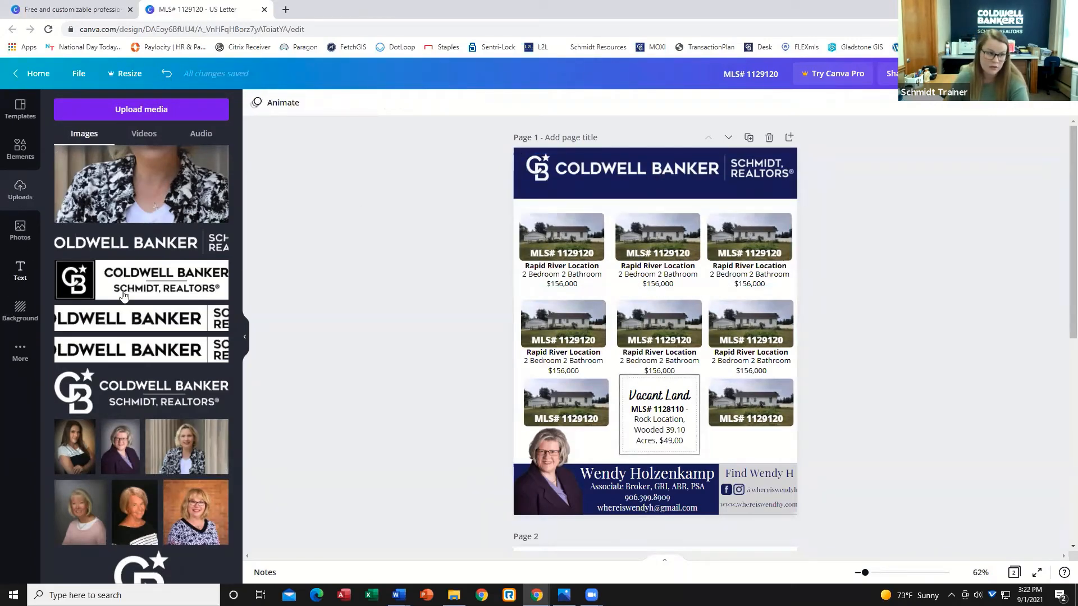
pyautogui.click(124, 197)
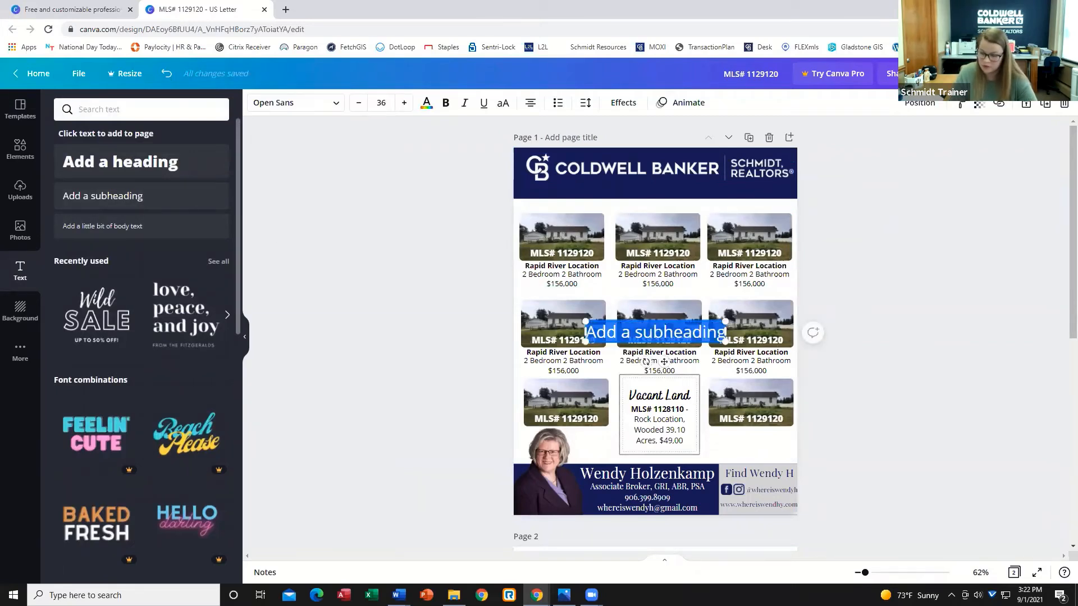
pyautogui.write('110 N')
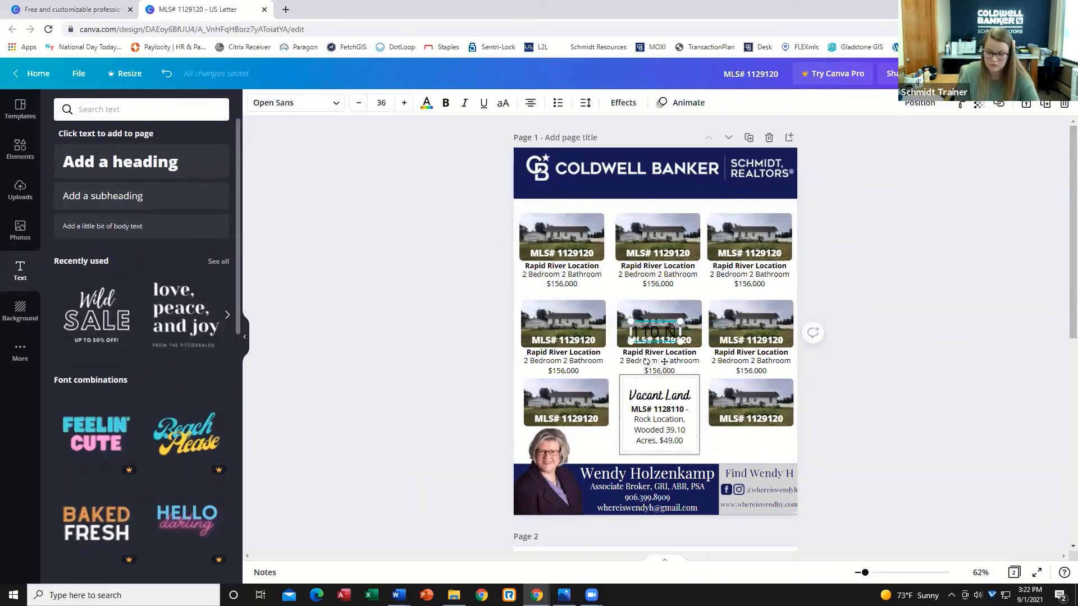
pyautogui.write(' 13th Street,')
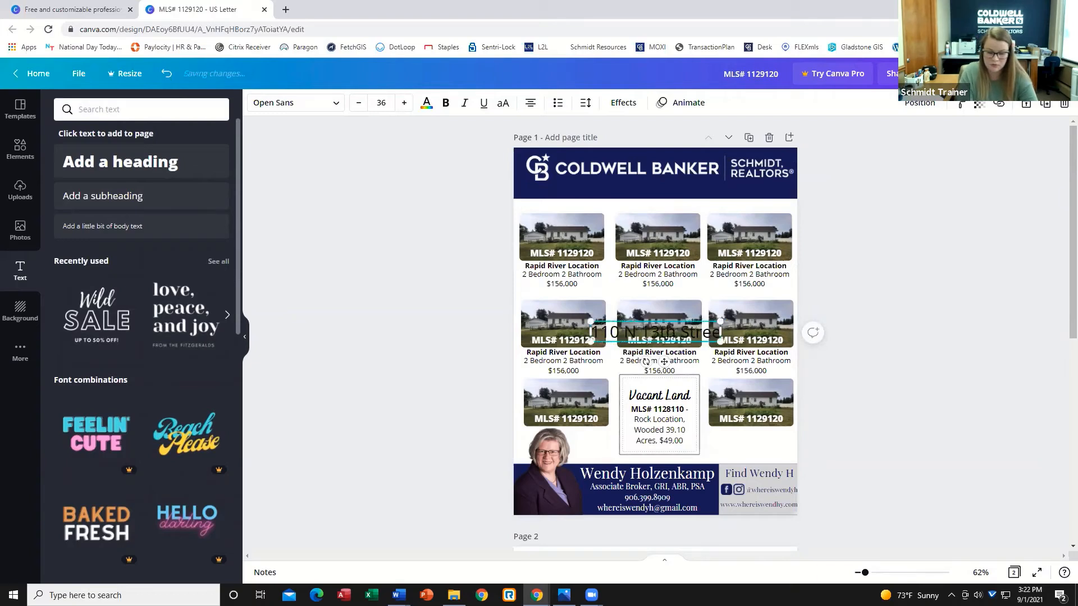
pyautogui.write(' Escanaba')
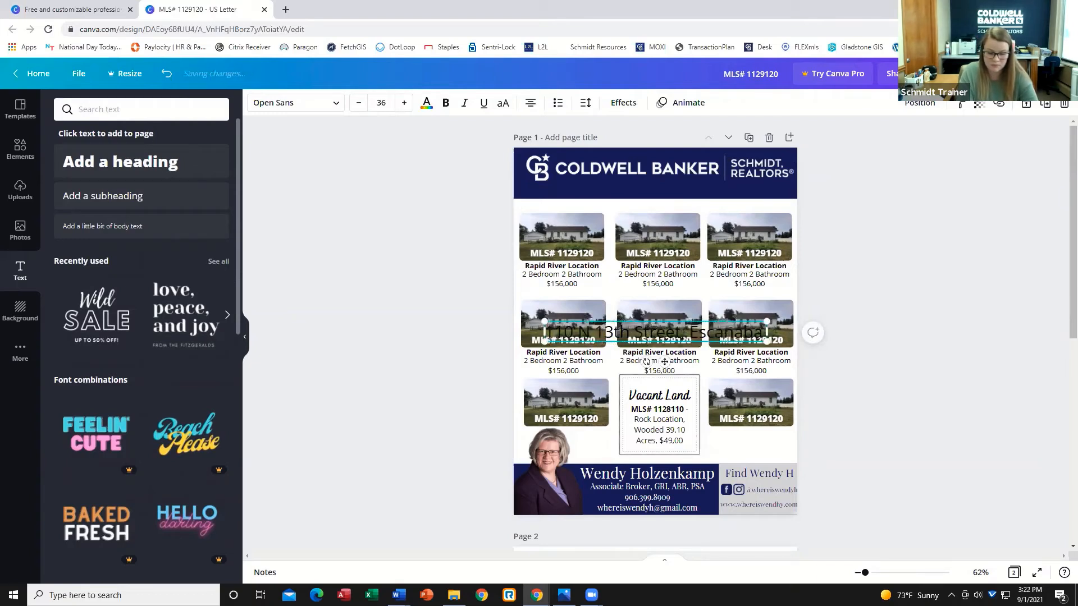
pyautogui.write(' MI')
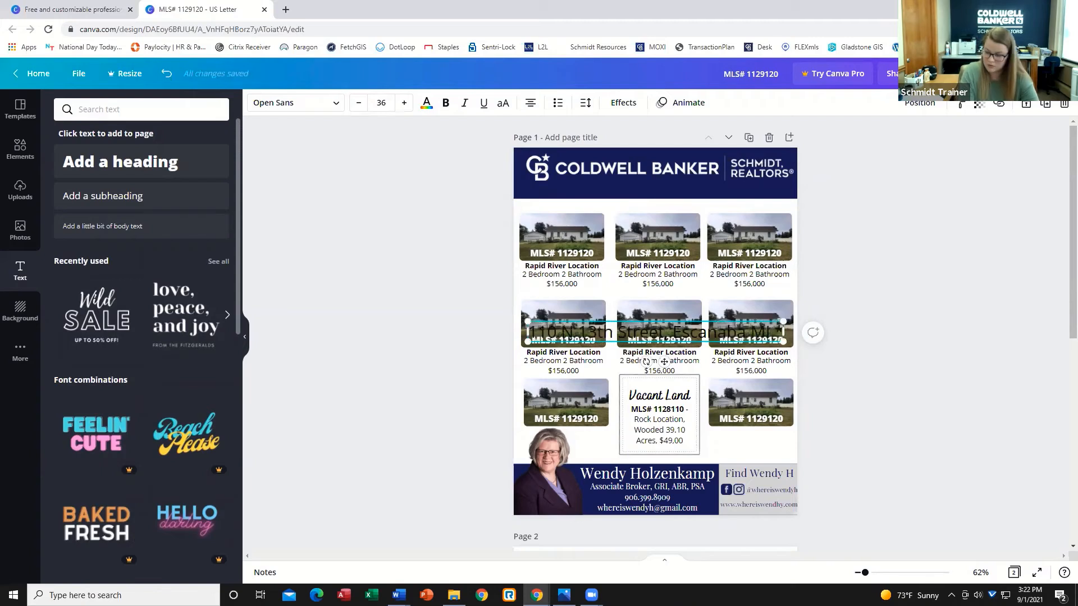
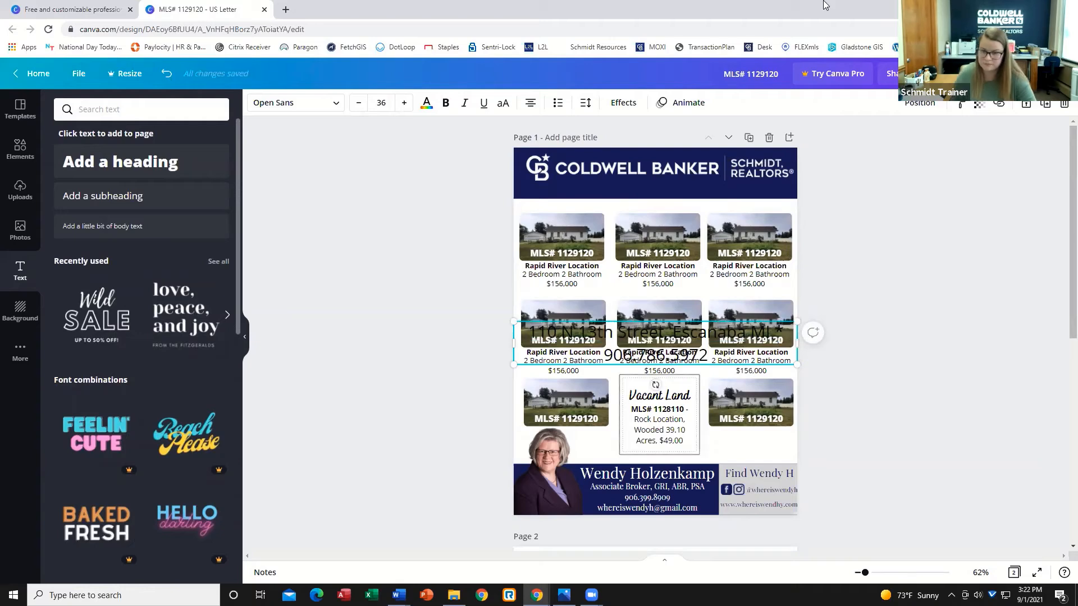
# Color the address text white, shrink it to one line, and position it beneath the logo in the top banner.
pyautogui.scroll(-1, 527, 565)
pyautogui.scroll(-1, 746, 443)
pyautogui.scroll(1, 623, 327)
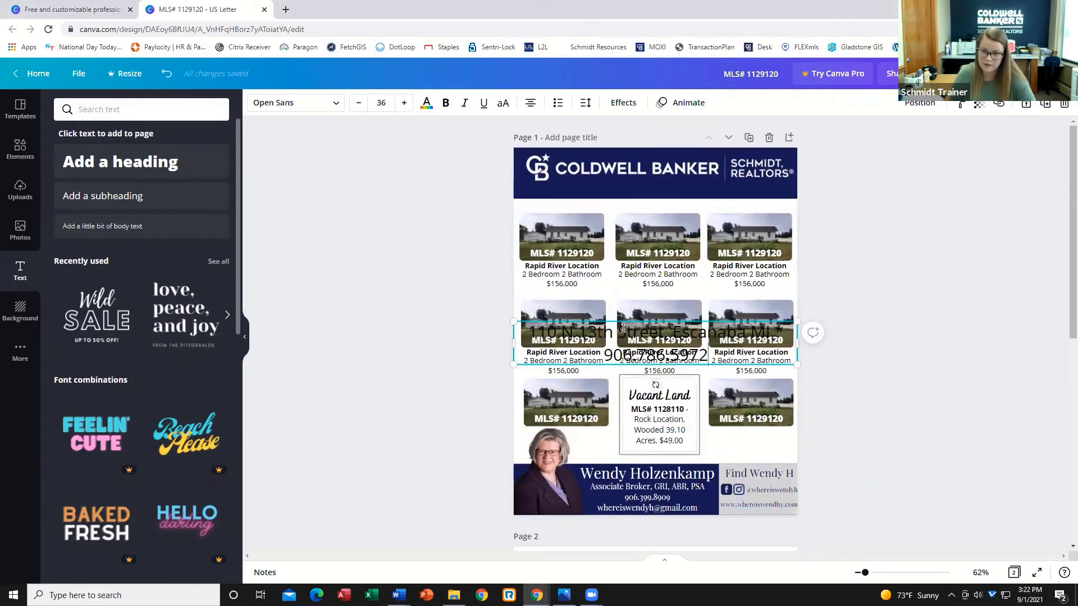
pyautogui.click(426, 103)
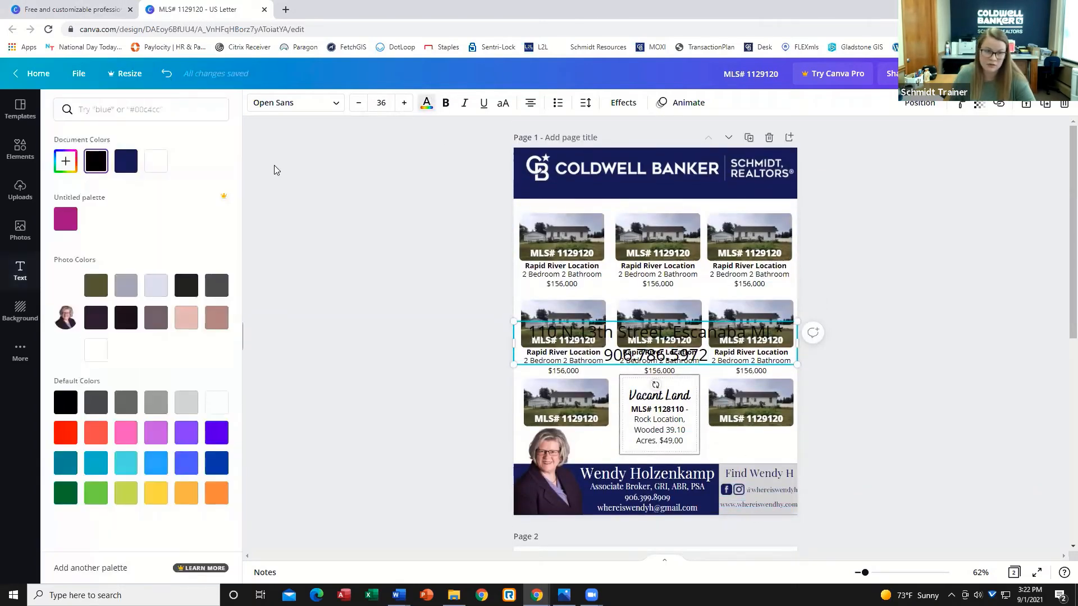
pyautogui.click(156, 161)
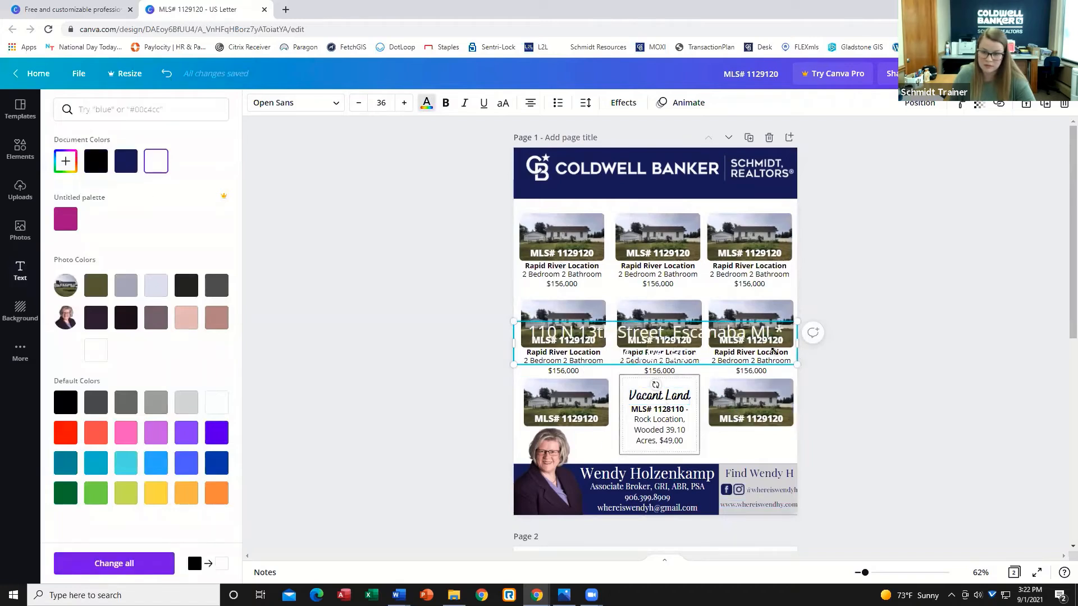
pyautogui.moveTo(797, 364); pyautogui.dragTo(792, 335)
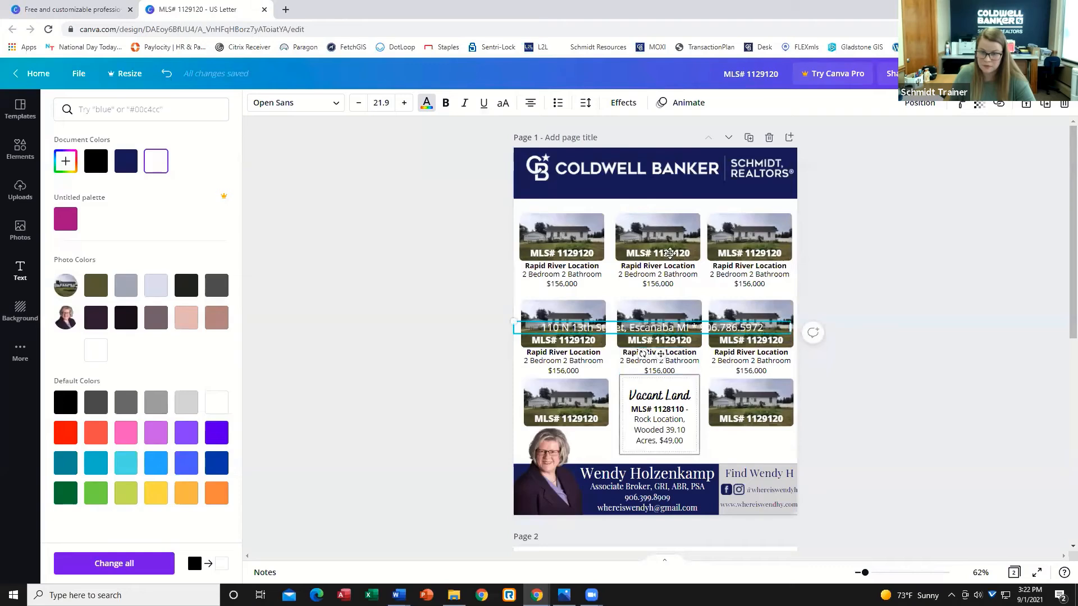
pyautogui.moveTo(660, 354); pyautogui.dragTo(672, 221)
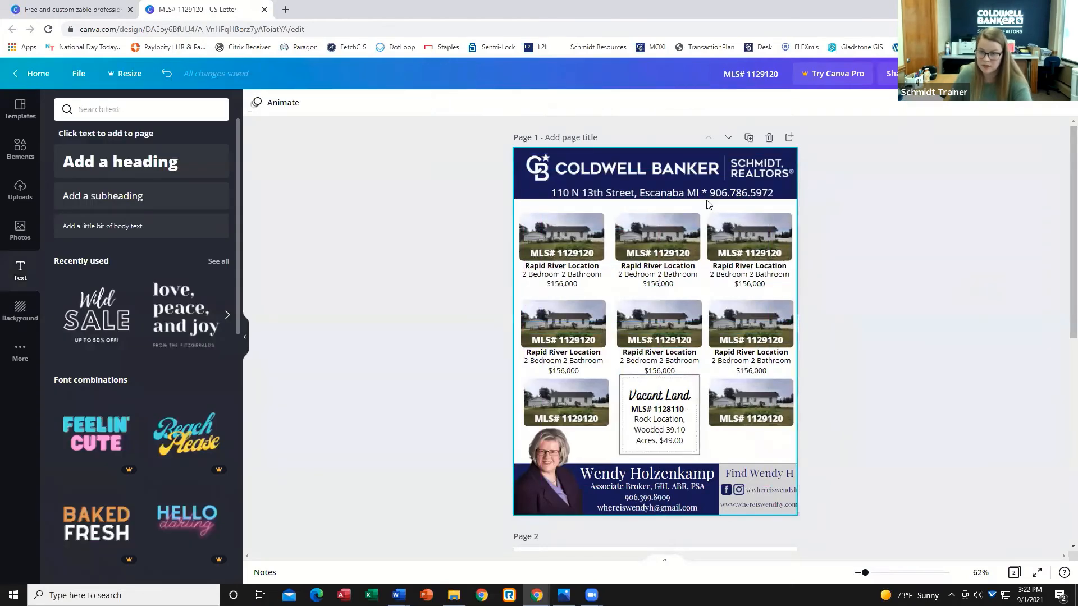
pyautogui.click(857, 231)
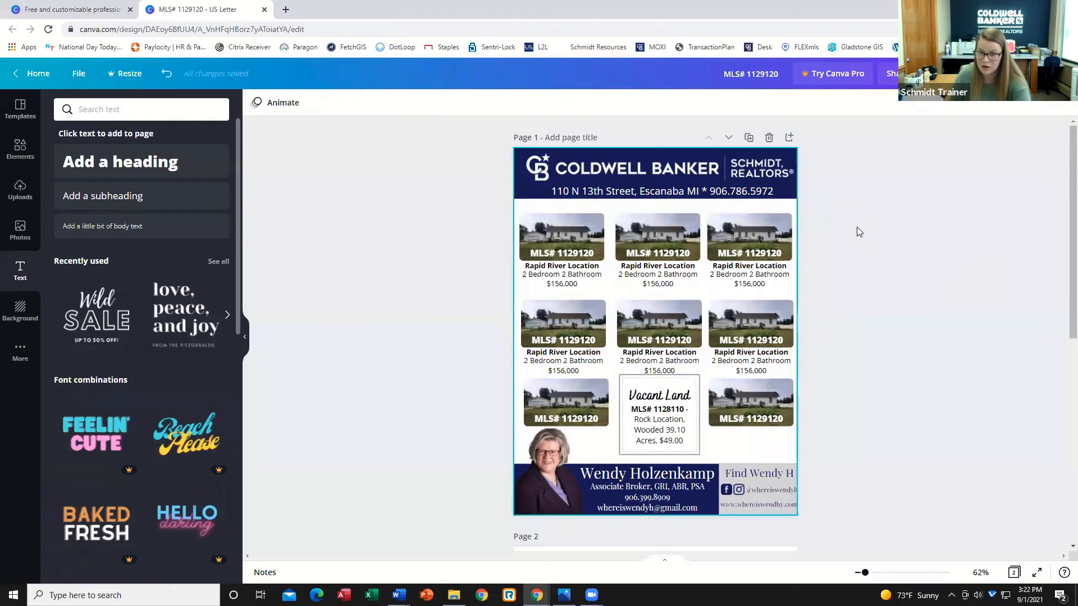
pyautogui.moveTo(718, 194); pyautogui.dragTo(719, 193)
pyautogui.click(855, 284)
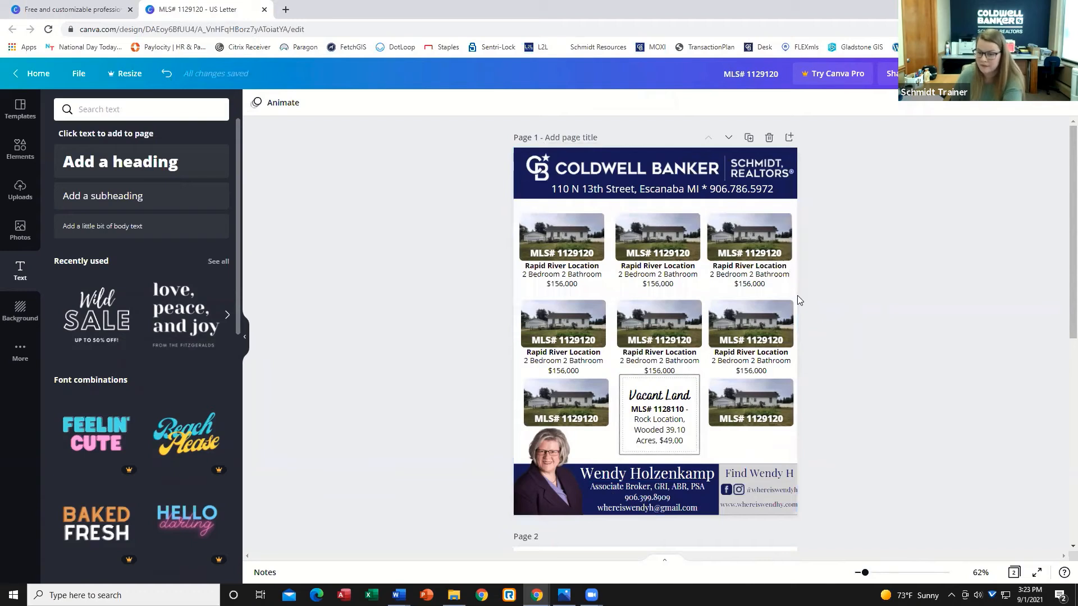
# Shift the Vacant Land heading and description slightly upward inside their bordered box.
pyautogui.click(640, 255)
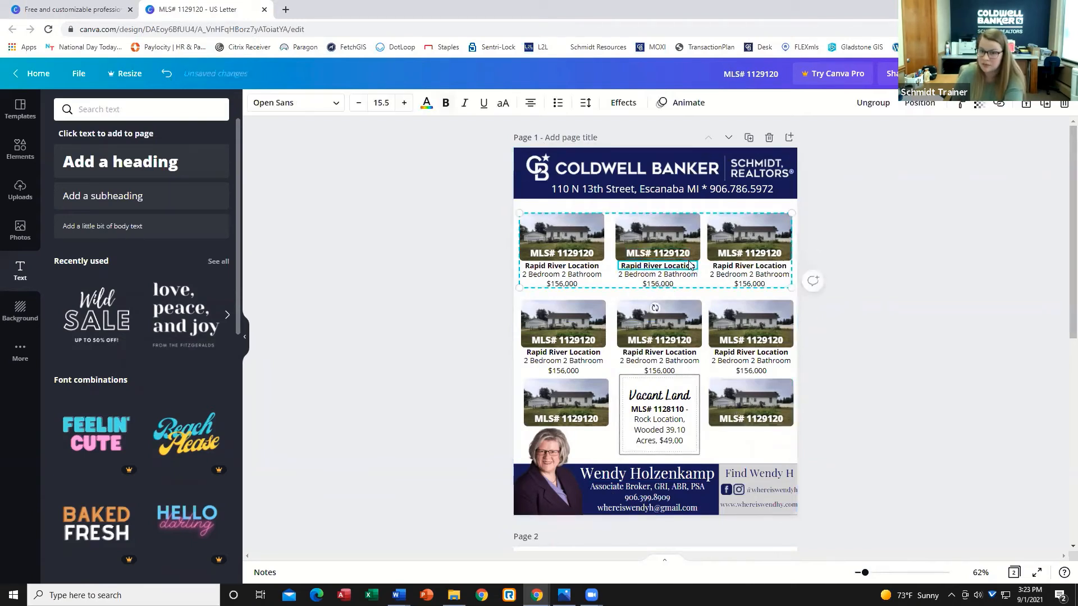
pyautogui.click(876, 355)
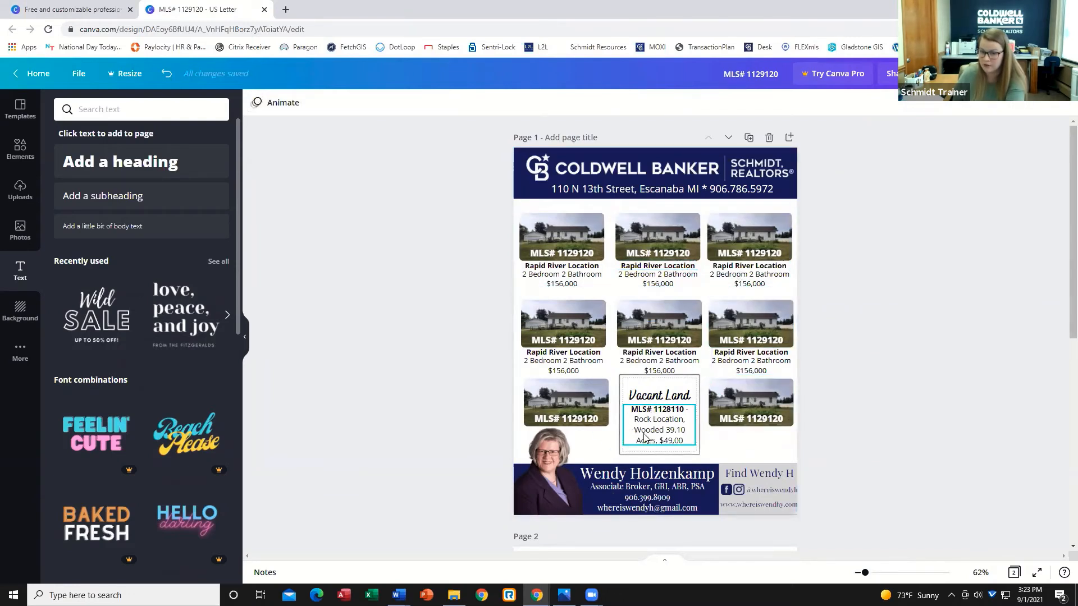
pyautogui.click(651, 395)
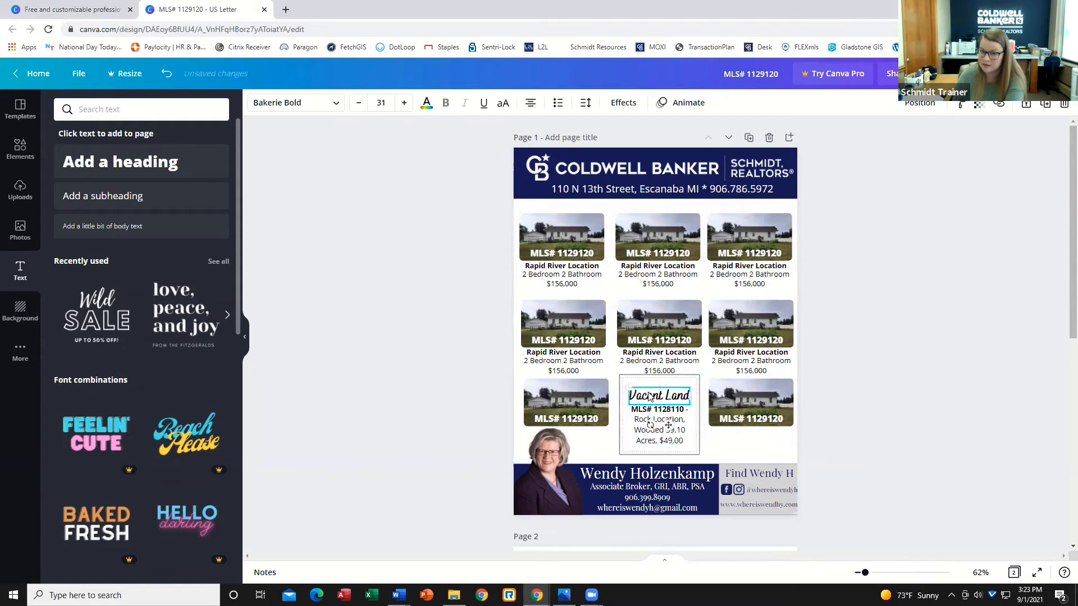
pyautogui.click(673, 434)
pyautogui.click(882, 441)
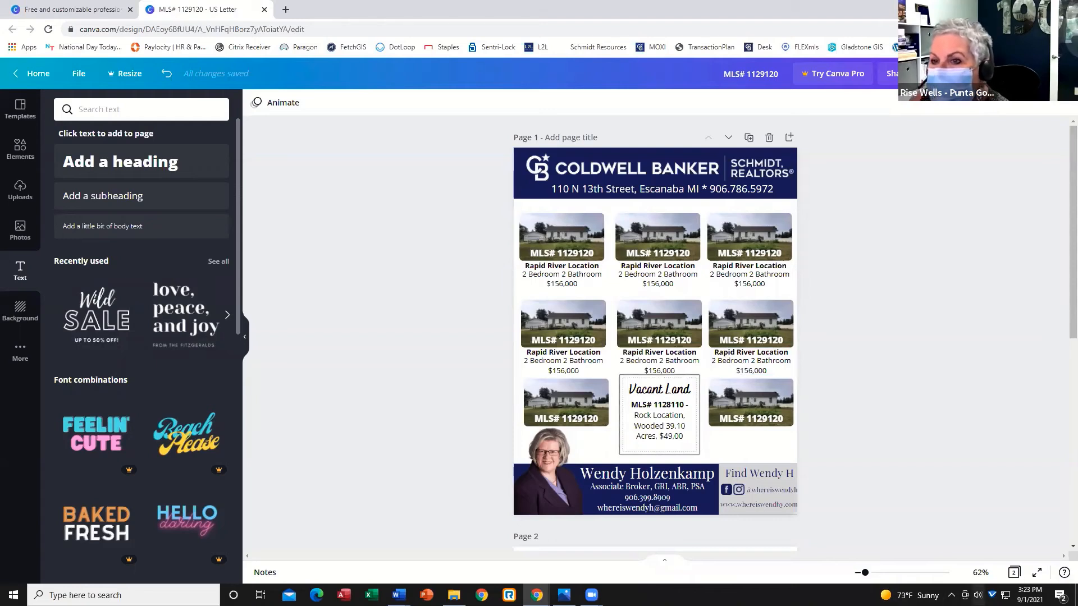
pyautogui.click(978, 595)
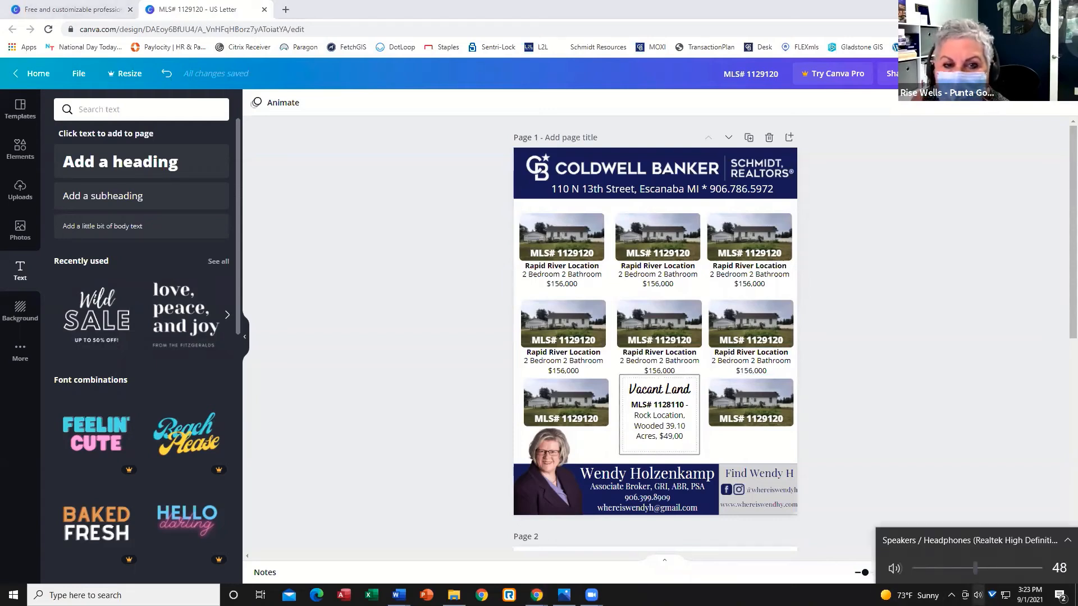
pyautogui.scroll(1, 977, 568)
pyautogui.click(978, 595)
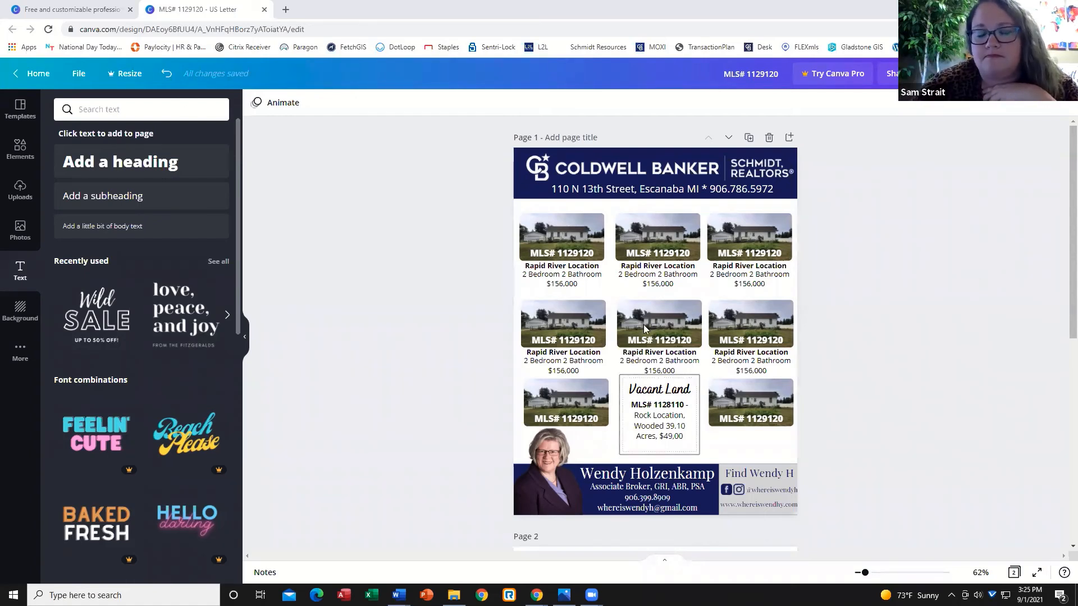
pyautogui.click(740, 410)
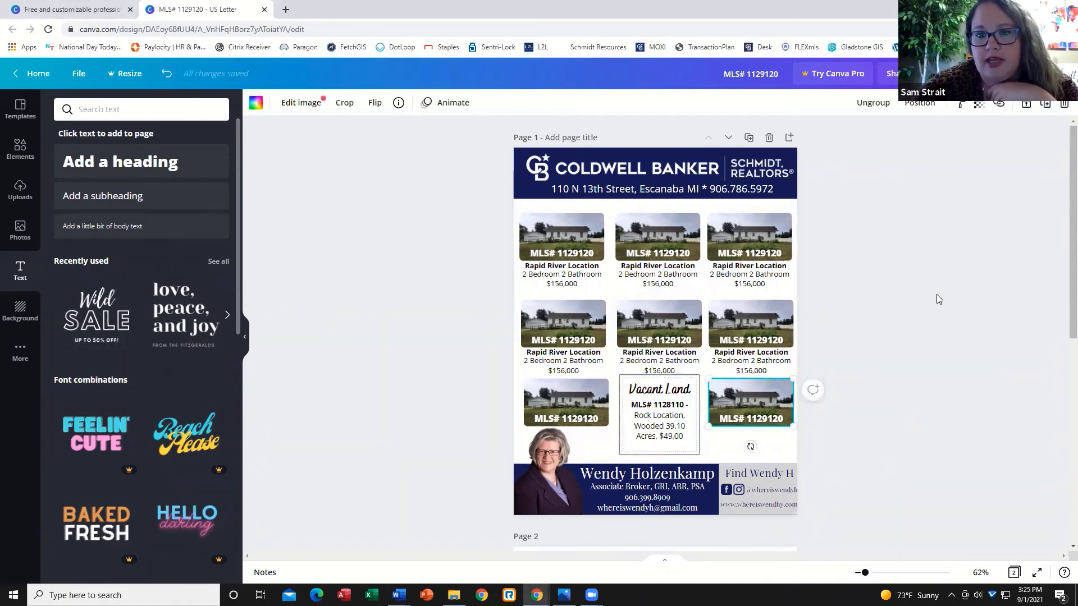
pyautogui.click(999, 106)
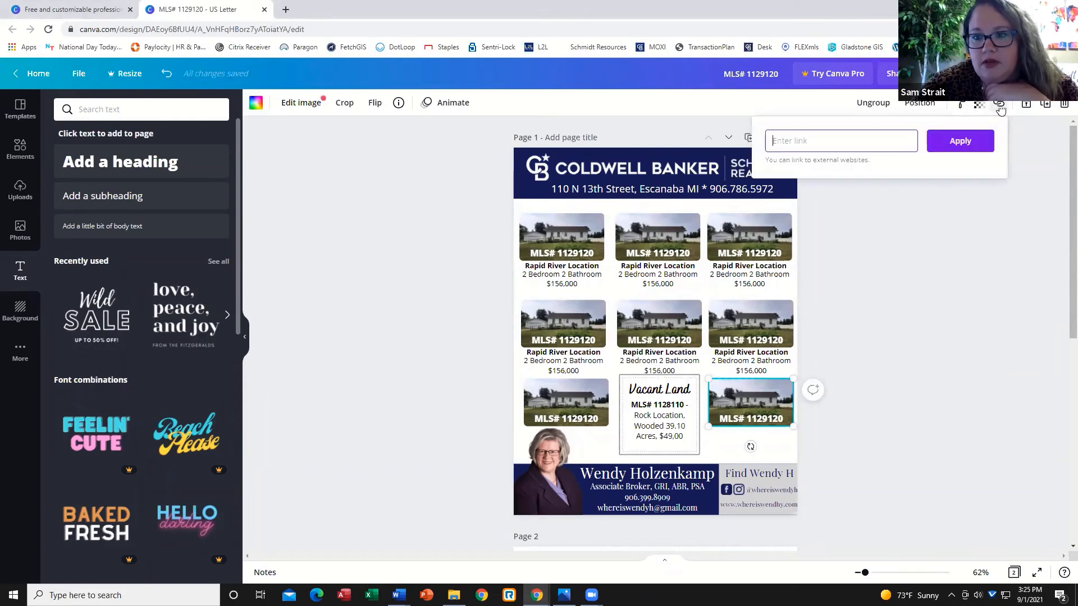
pyautogui.click(949, 277)
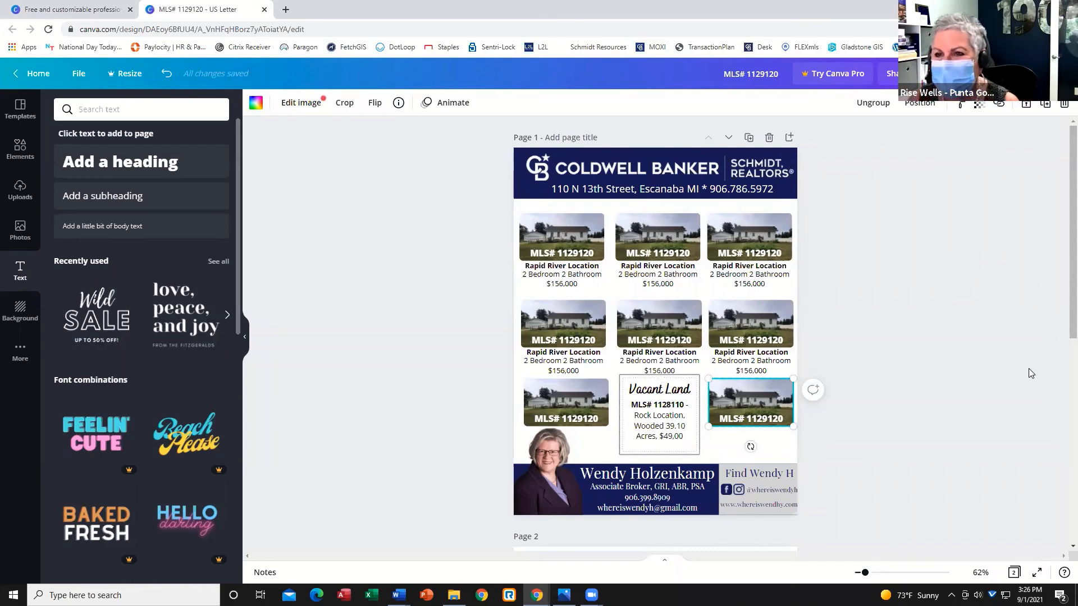
pyautogui.click(976, 364)
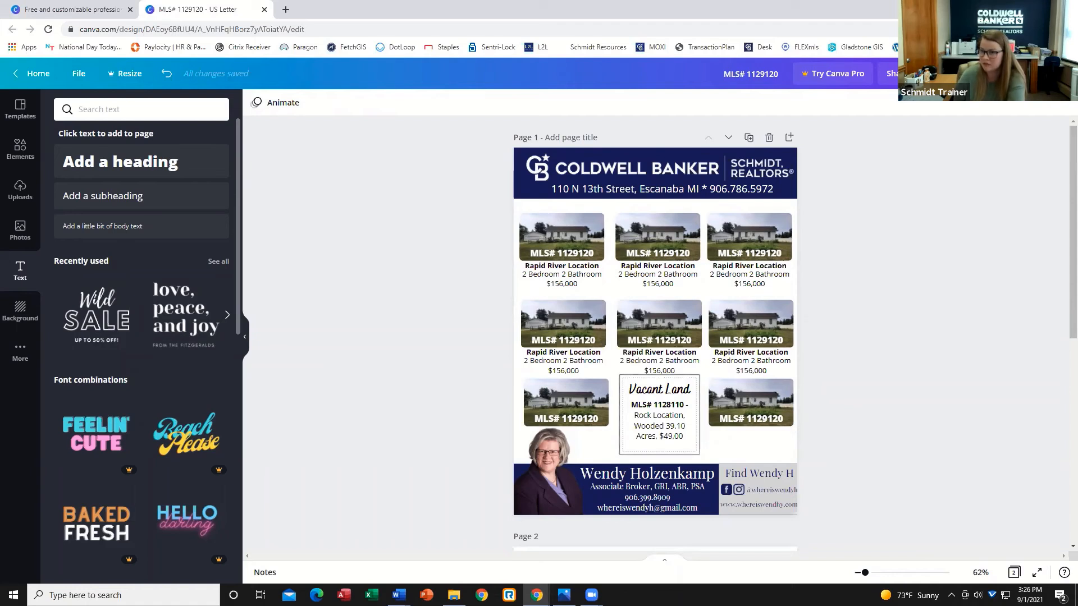
# Download the design as a JPG file covering all pages, then close the share popup.
pyautogui.click(1028, 73)
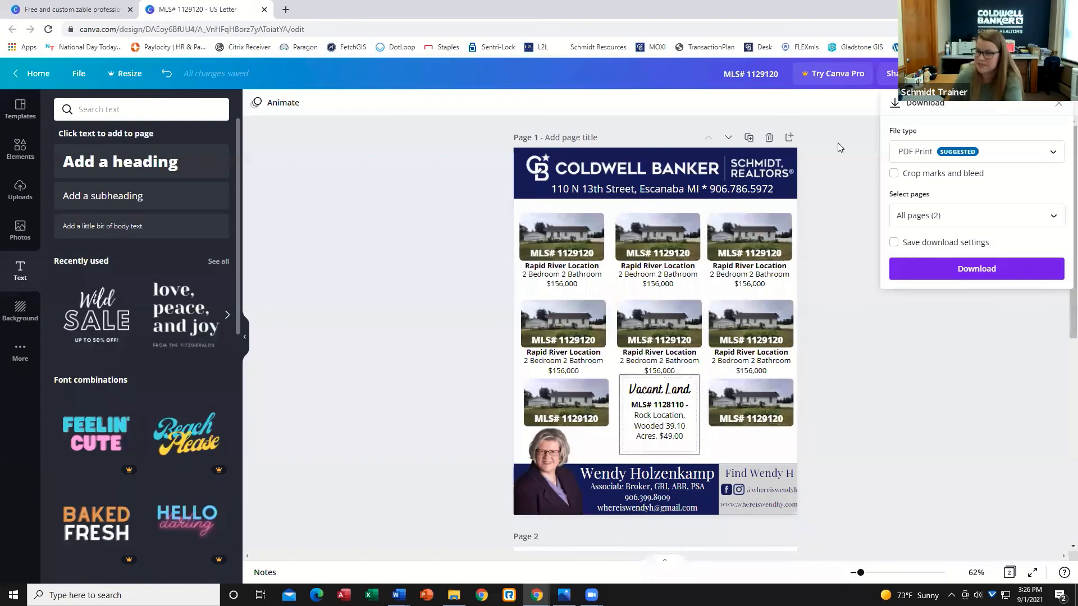
pyautogui.click(915, 160)
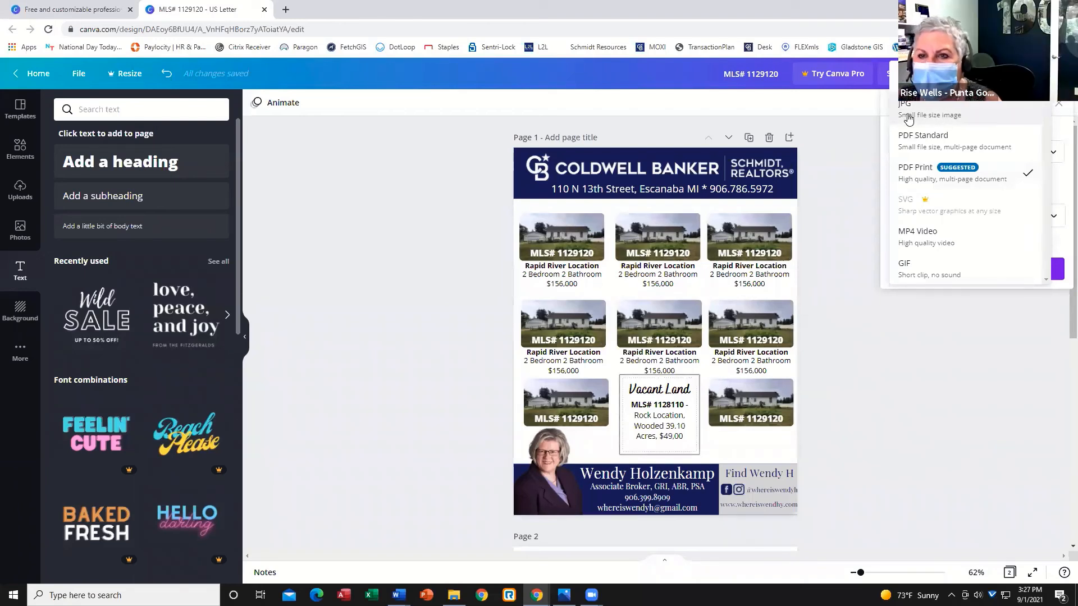
pyautogui.click(948, 113)
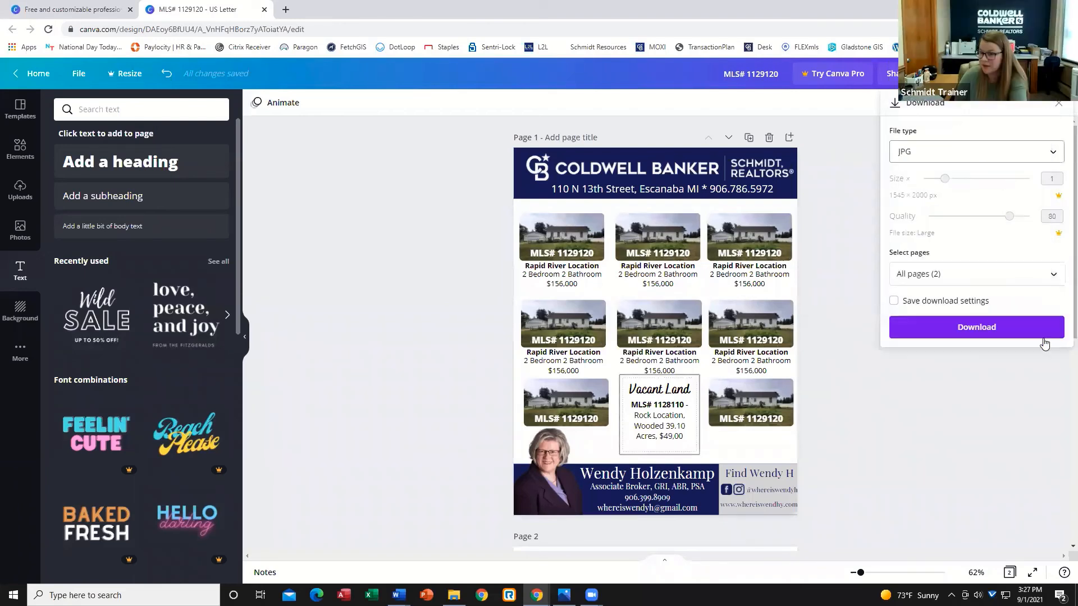
pyautogui.click(970, 332)
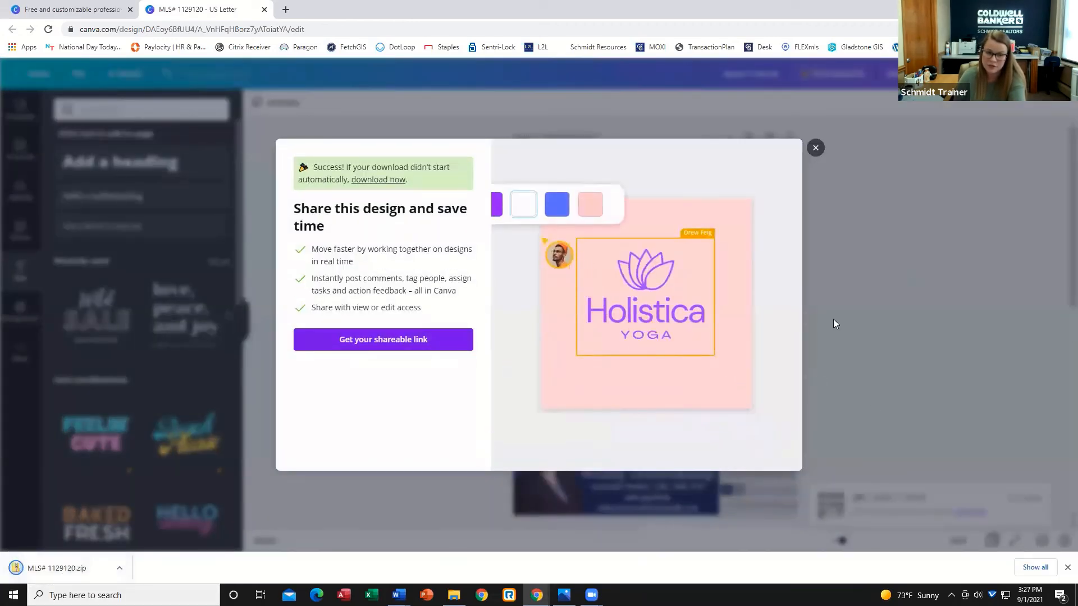
pyautogui.click(814, 154)
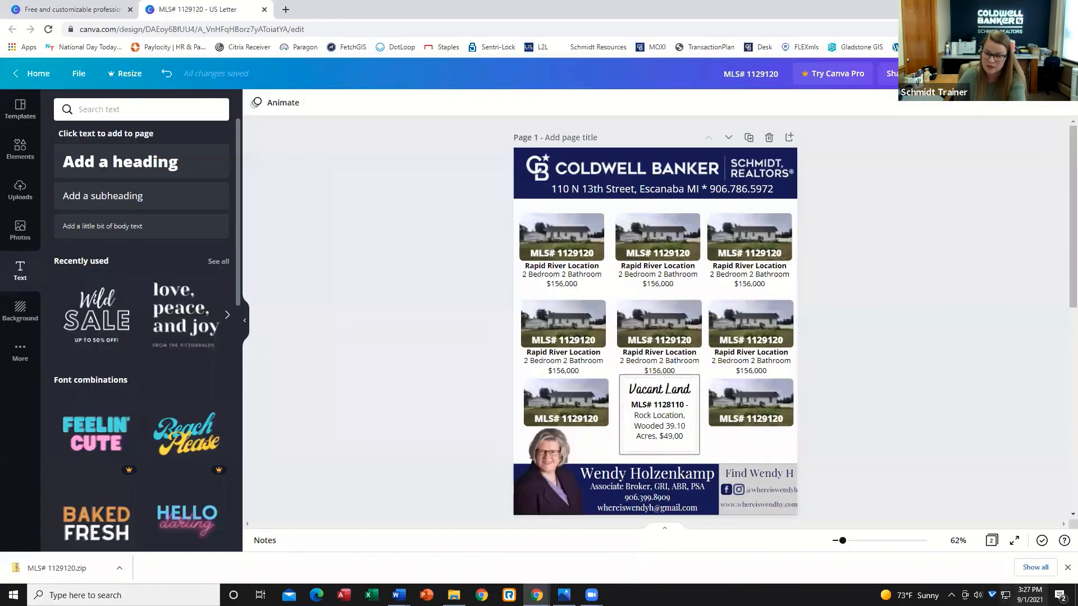
# Delete the empty second page of the design.
pyautogui.click(1066, 567)
pyautogui.scroll(-4, 822, 439)
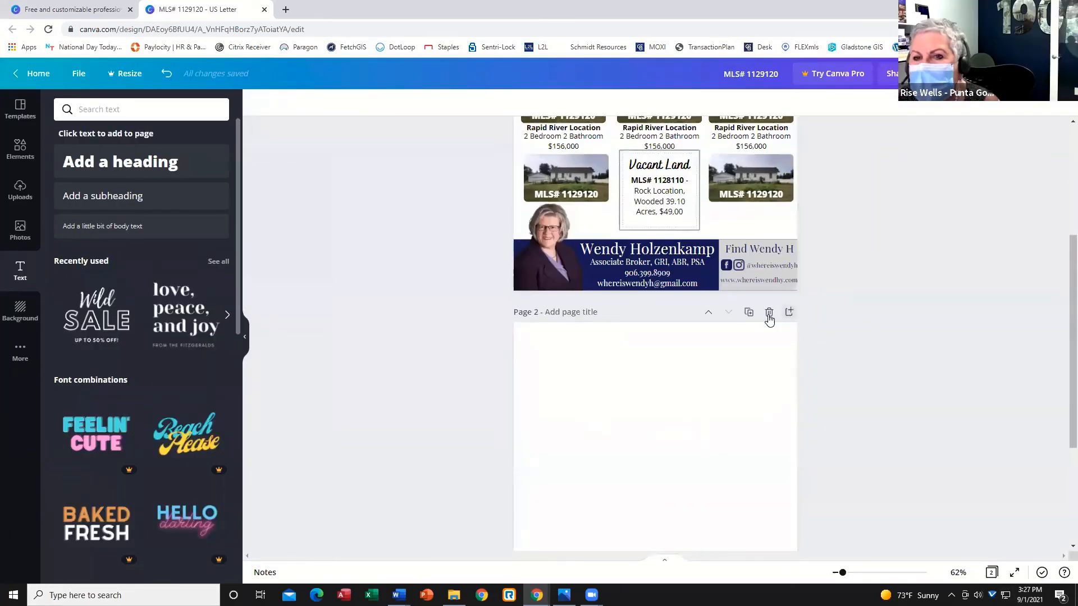
pyautogui.click(769, 312)
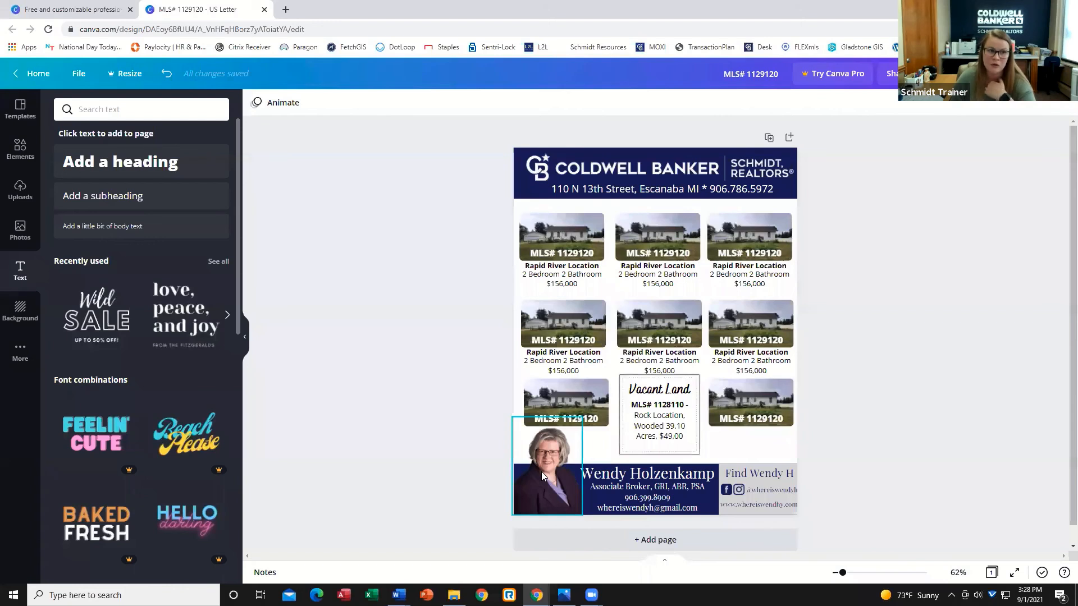
# Open a new browser tab, search the web for a background remover, and open the remove.bg site.
pyautogui.click(286, 10)
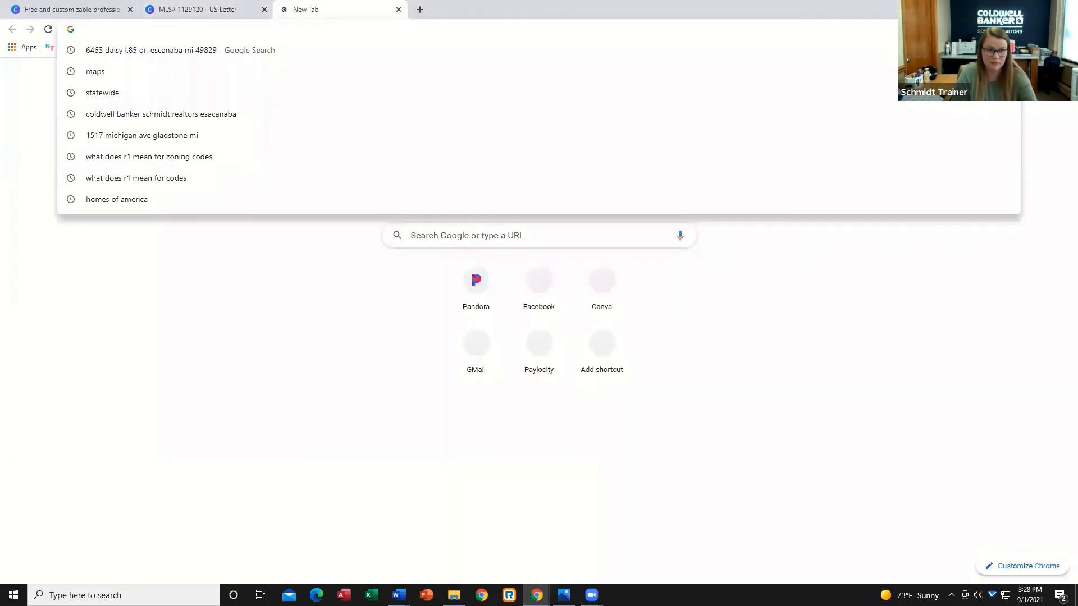
pyautogui.write('photo')
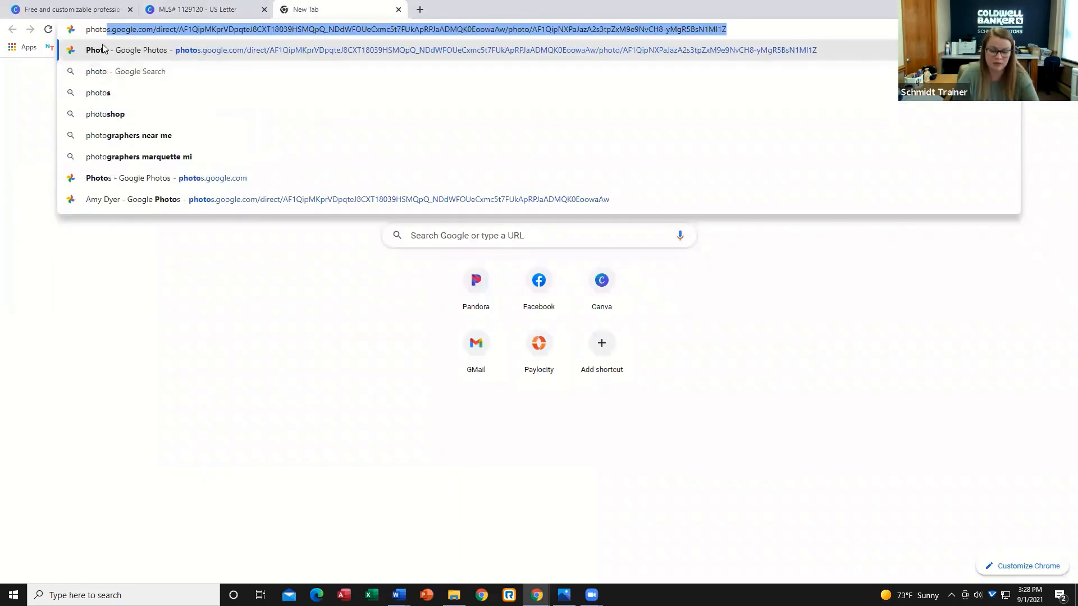
pyautogui.press('BackSpace')
pyautogui.press('BackSpace')
pyautogui.press('BackSpace')
pyautogui.press('BackSpace')
pyautogui.press('BackSpace')
pyautogui.press('BackSpace')
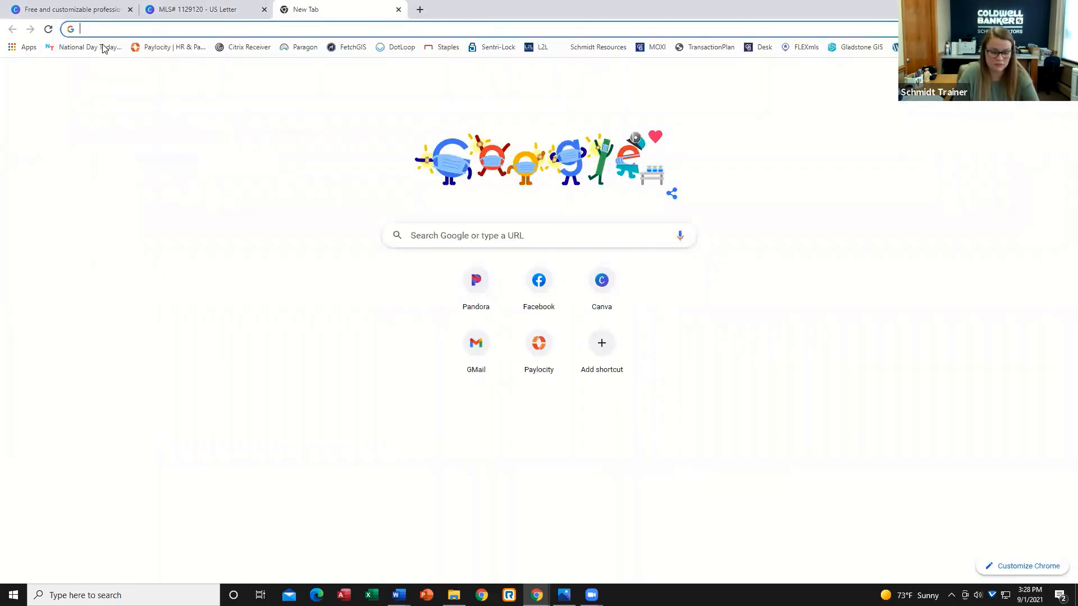
pyautogui.write('backgroun')
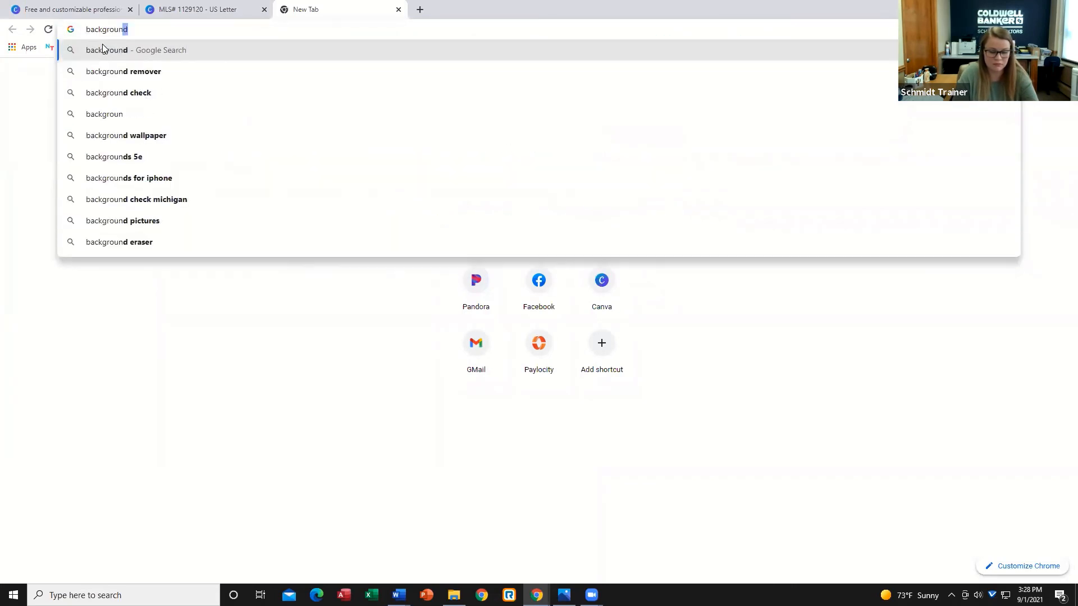
pyautogui.write('dremover')
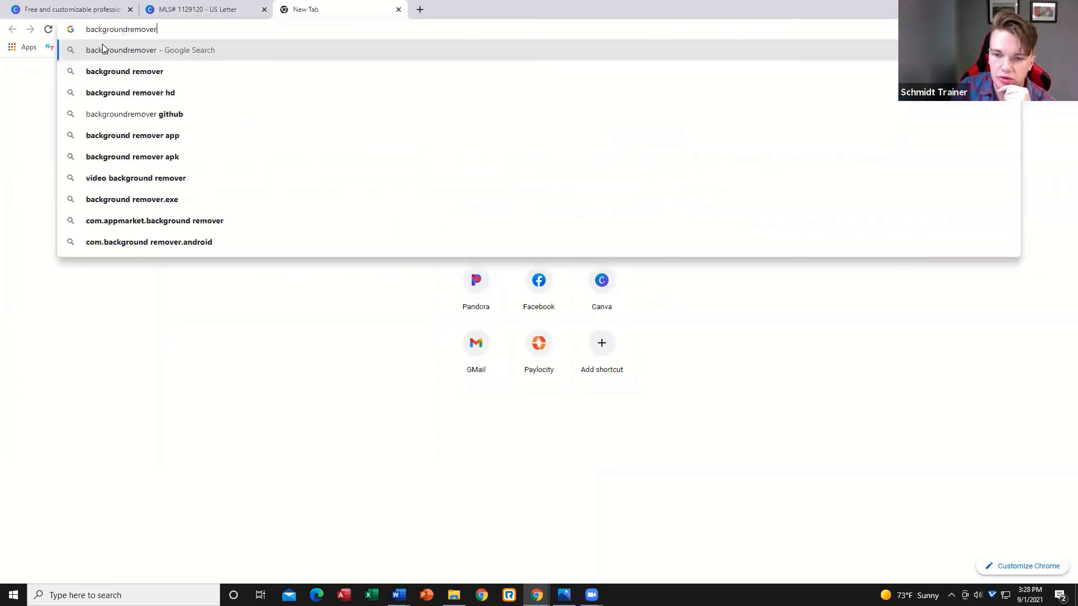
pyautogui.press('Return')
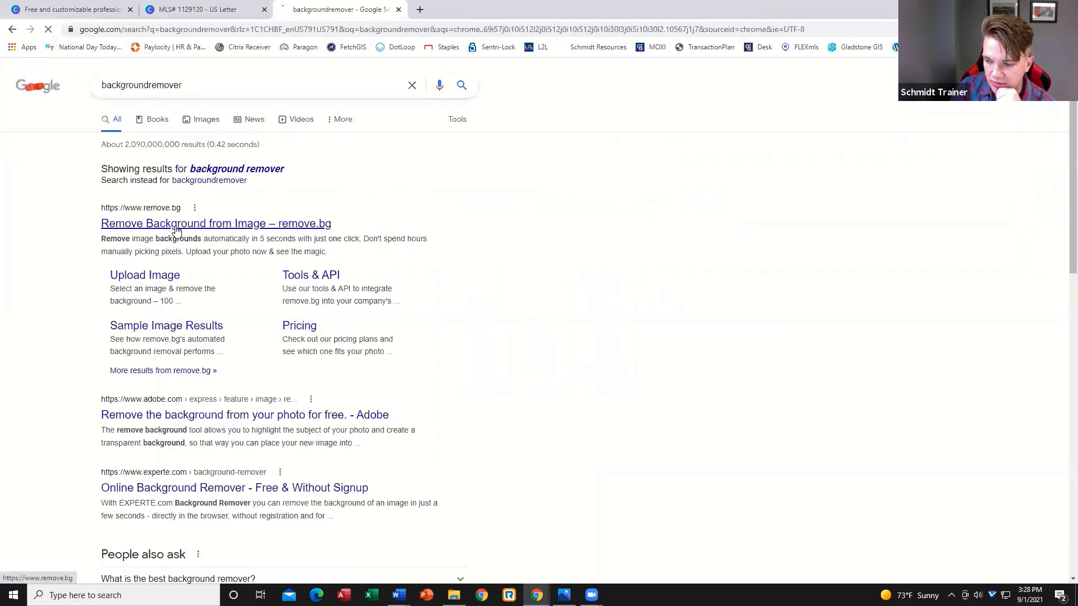
pyautogui.click(175, 225)
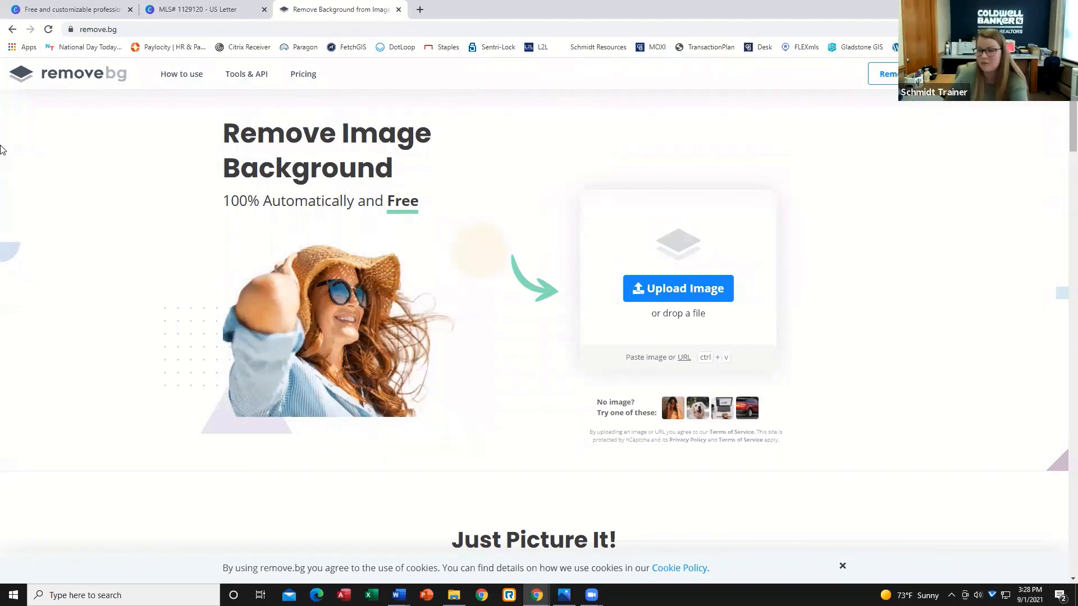
# Upload the agent's headshot from the Agent Photo folder to remove.bg to strip its background.
pyautogui.click(658, 296)
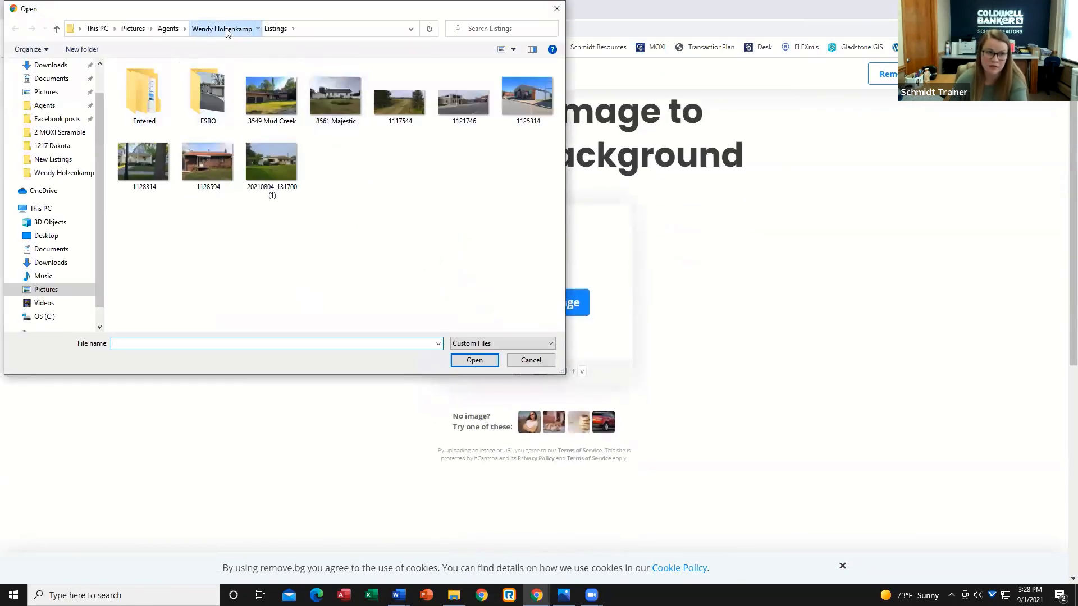
pyautogui.click(228, 33)
pyautogui.doubleClick(233, 131)
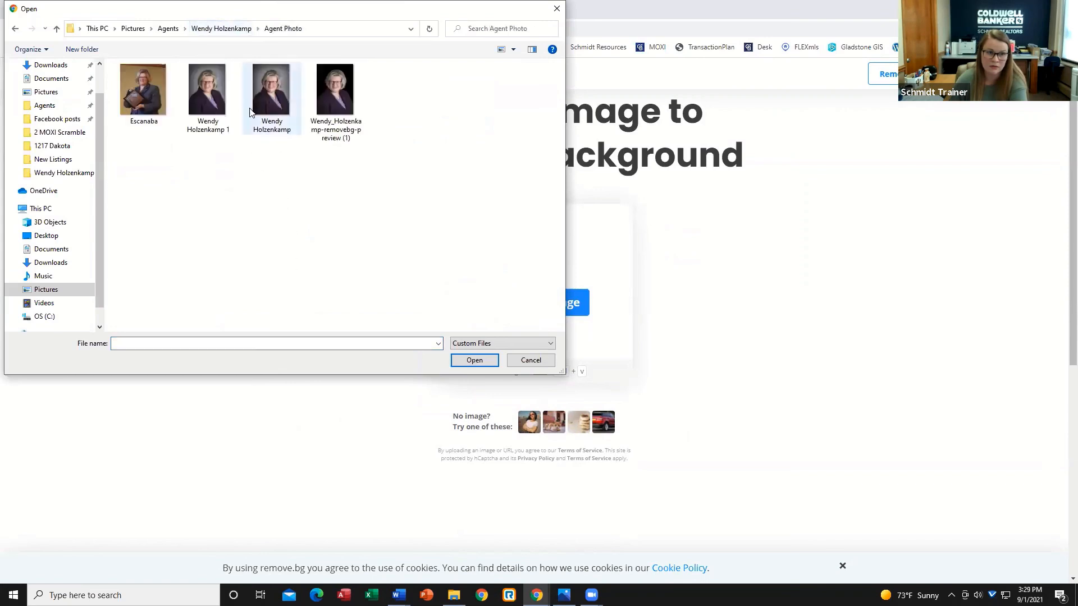
pyautogui.click(217, 84)
pyautogui.click(466, 362)
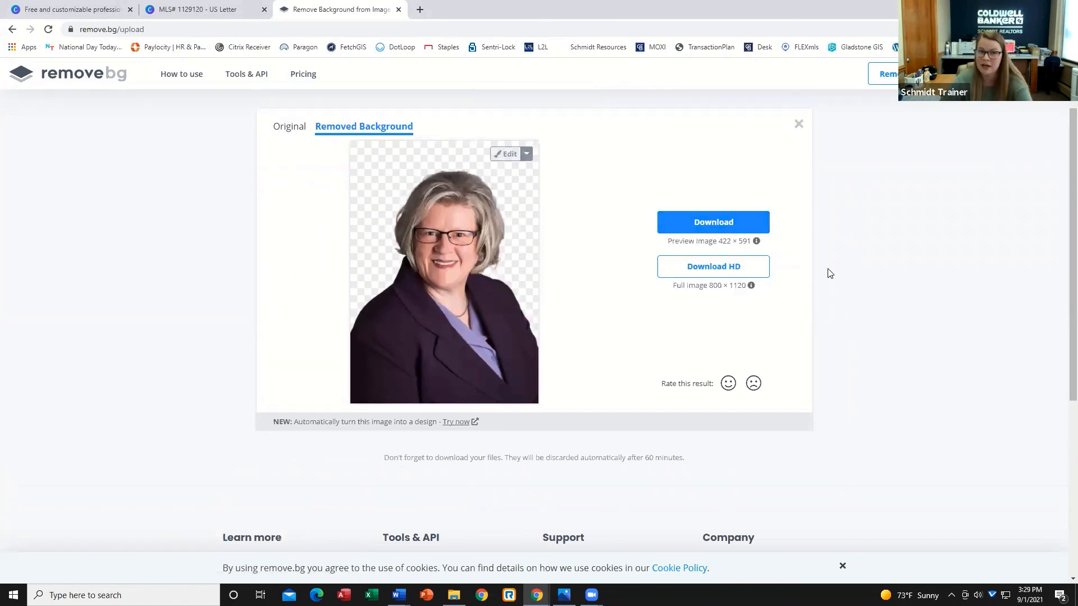
# Back in the design, add a new blank page and place an uploaded agent headshot on it.
pyautogui.click(191, 9)
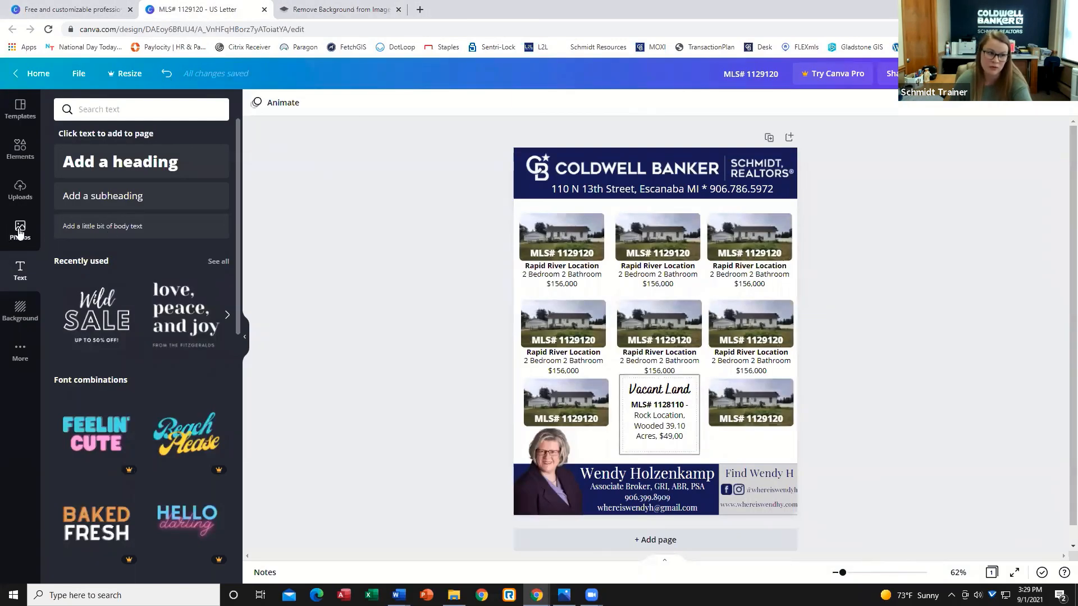
pyautogui.click(9, 232)
pyautogui.scroll(-1, 561, 213)
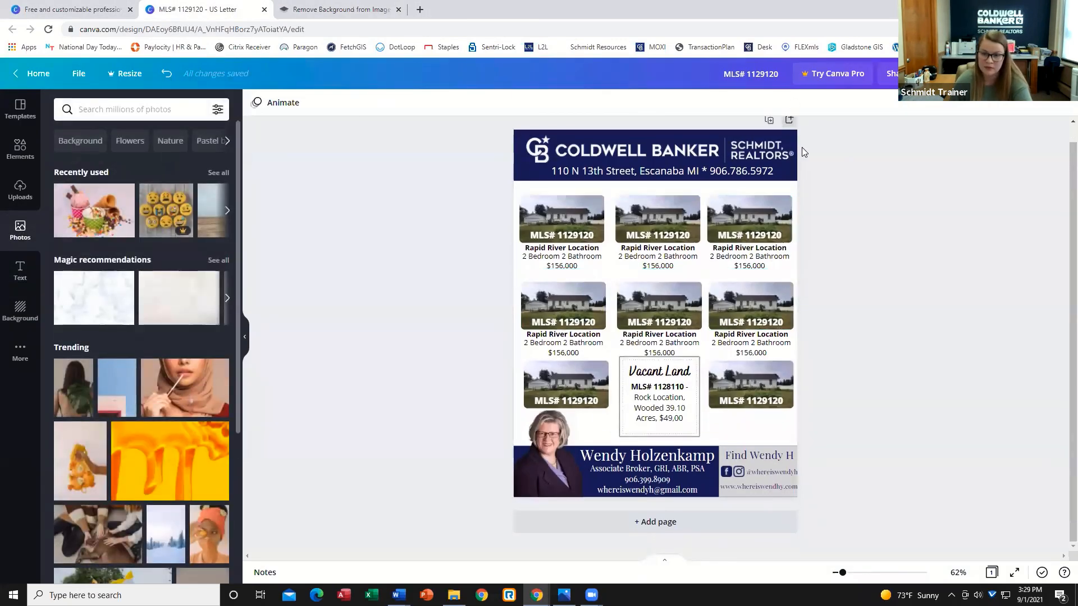
pyautogui.click(789, 120)
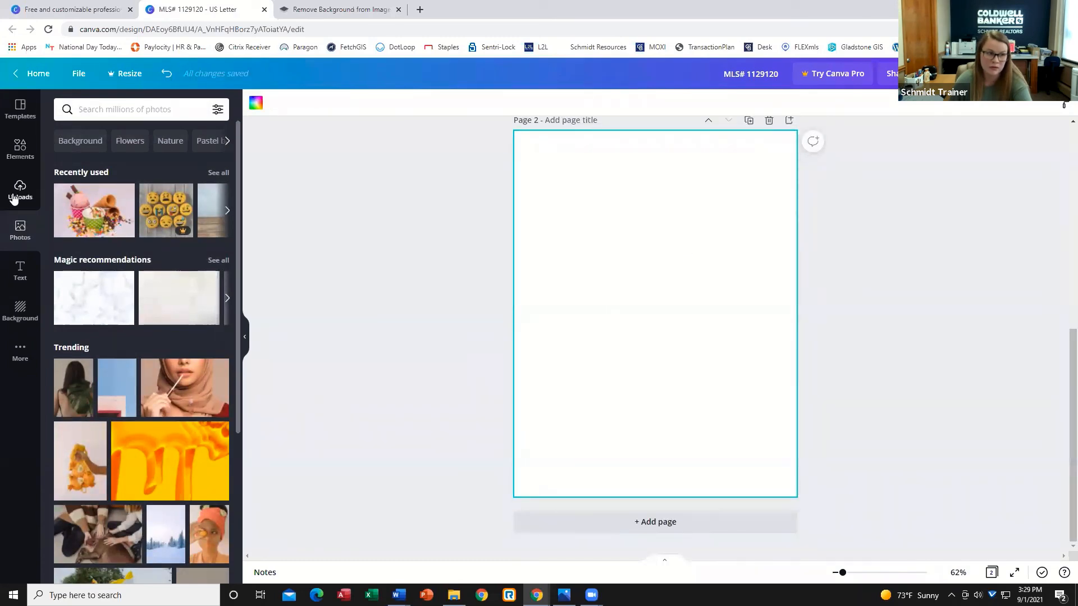
pyautogui.click(14, 199)
pyautogui.scroll(-3, 140, 337)
pyautogui.click(140, 320)
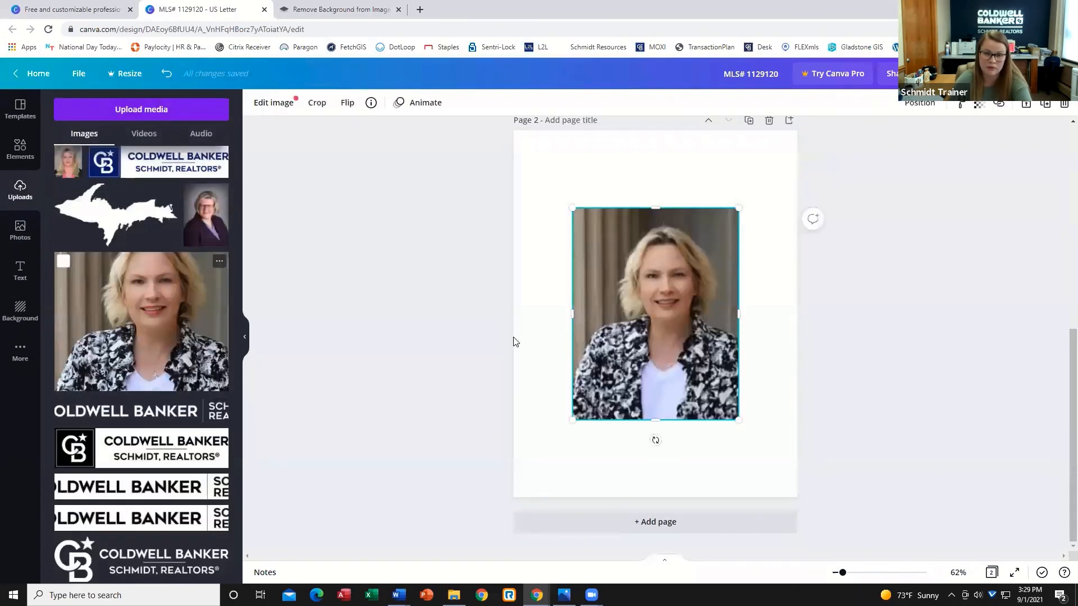
# Apply the Greyscale filter to the headshot on the new page.
pyautogui.click(270, 104)
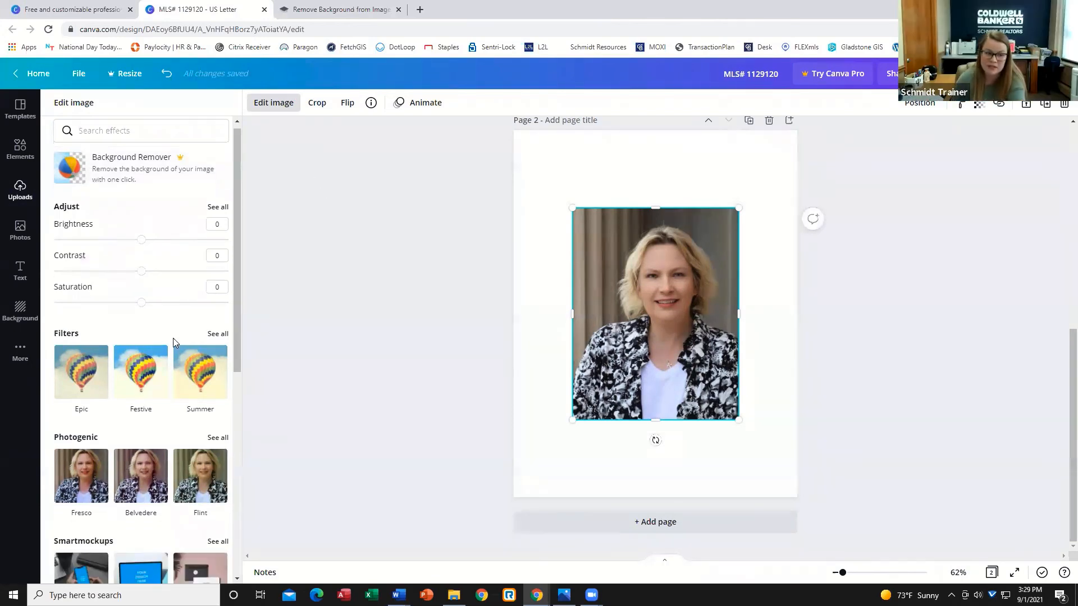
pyautogui.scroll(-2, 169, 331)
pyautogui.click(215, 228)
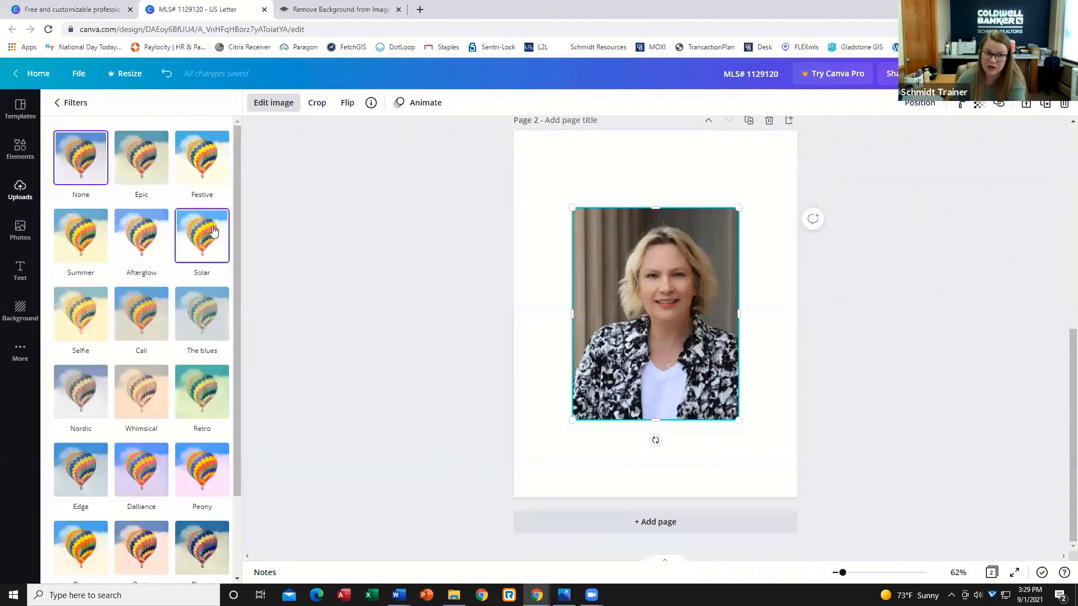
pyautogui.scroll(-1, 154, 505)
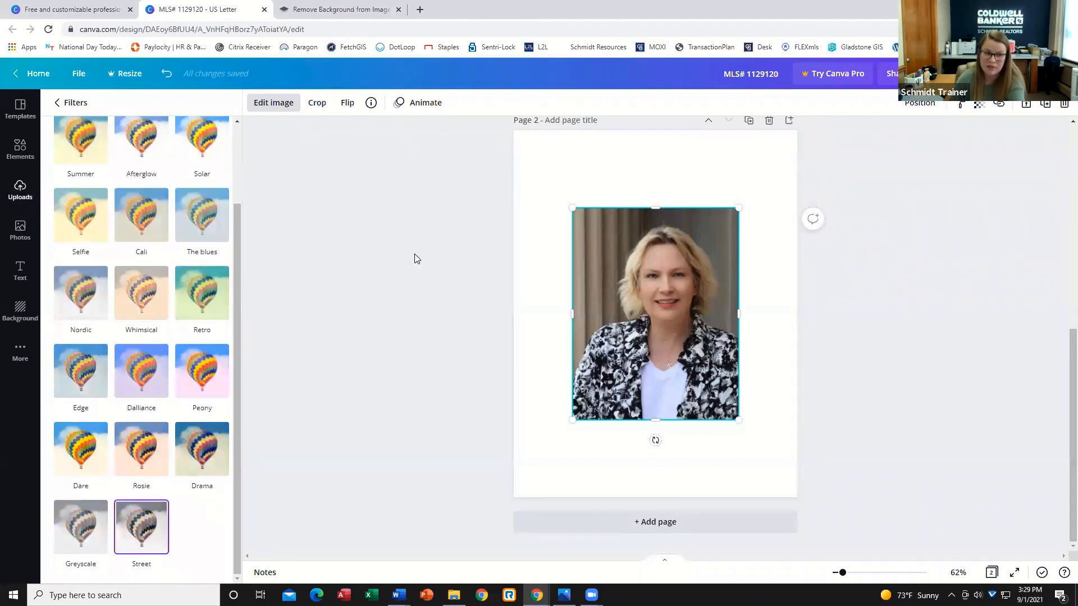
pyautogui.scroll(2, 94, 270)
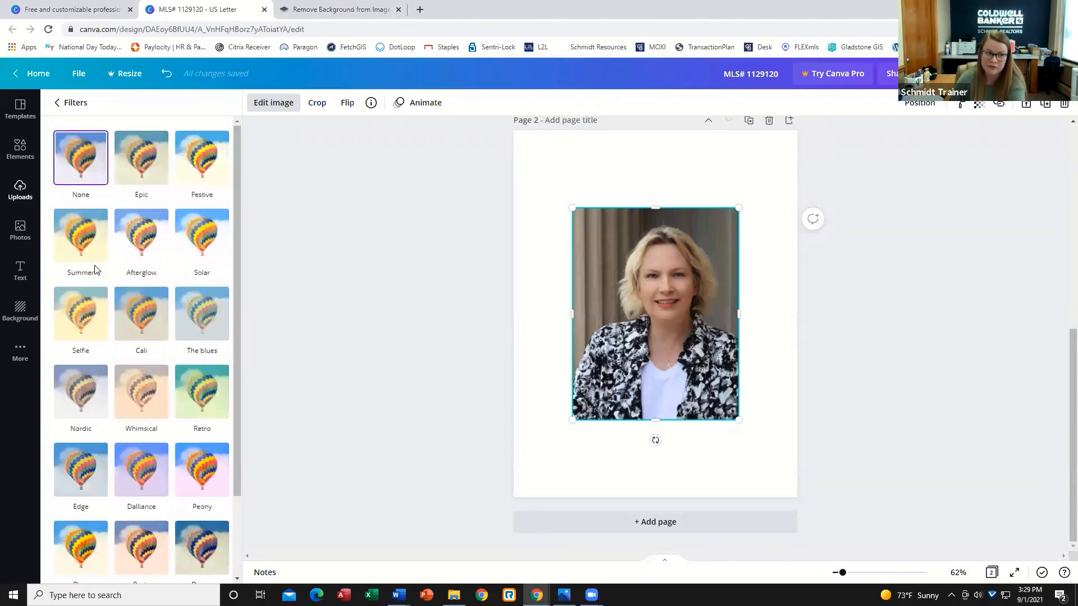
pyautogui.scroll(-2, 94, 269)
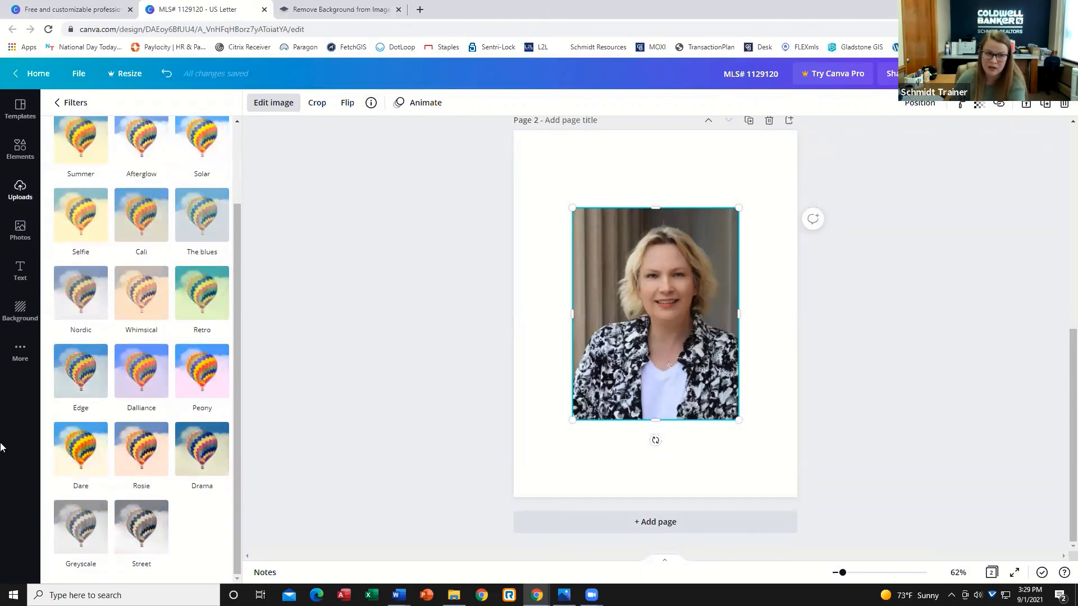
pyautogui.click(83, 545)
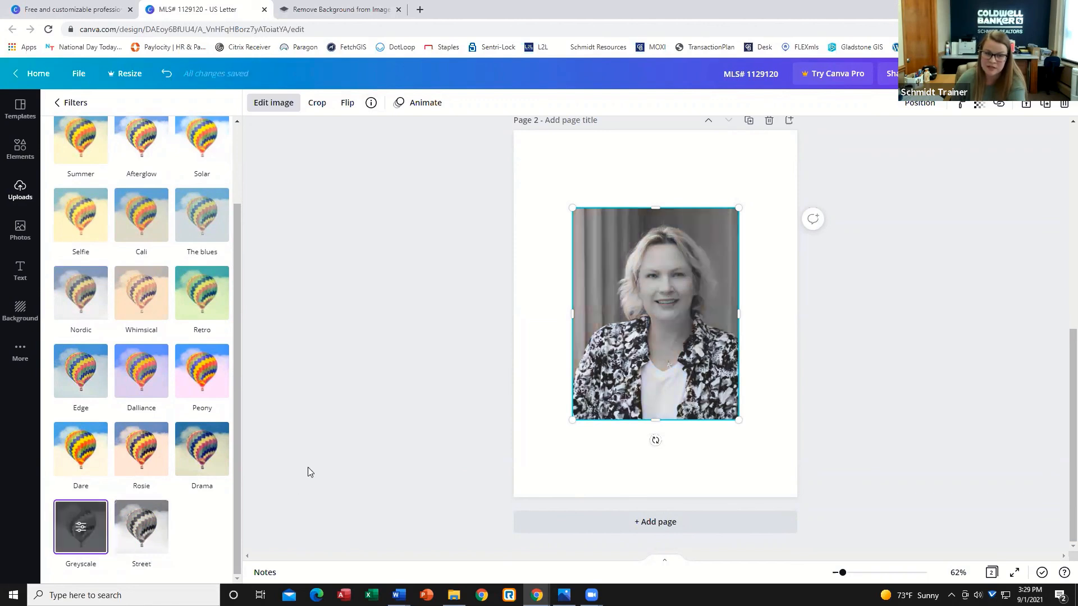
pyautogui.click(398, 361)
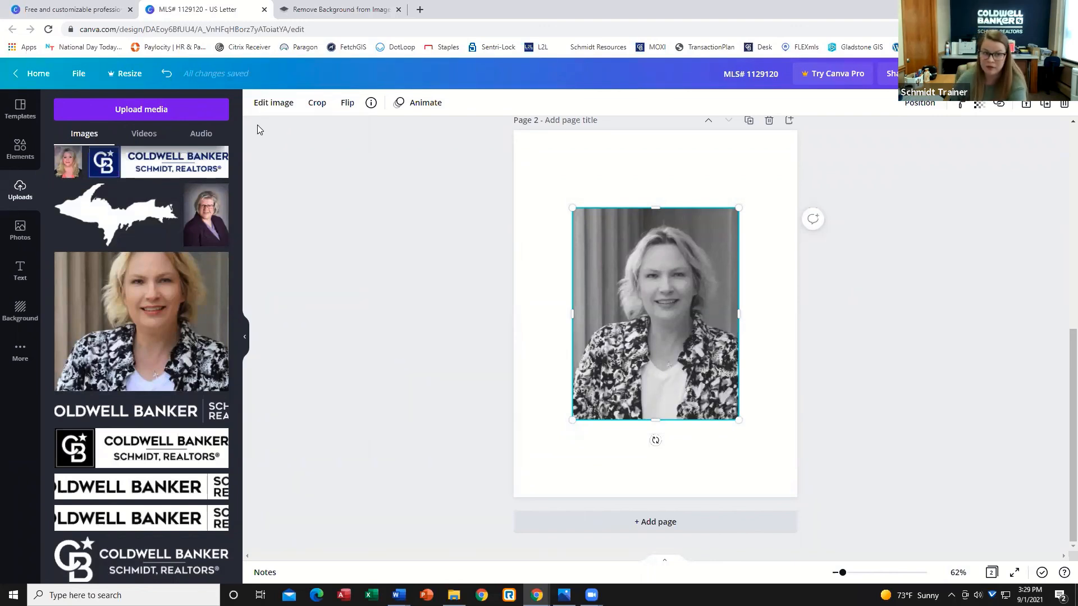
# Try the Street filter on the headshot before switching back to Greyscale and deselecting the image.
pyautogui.click(269, 106)
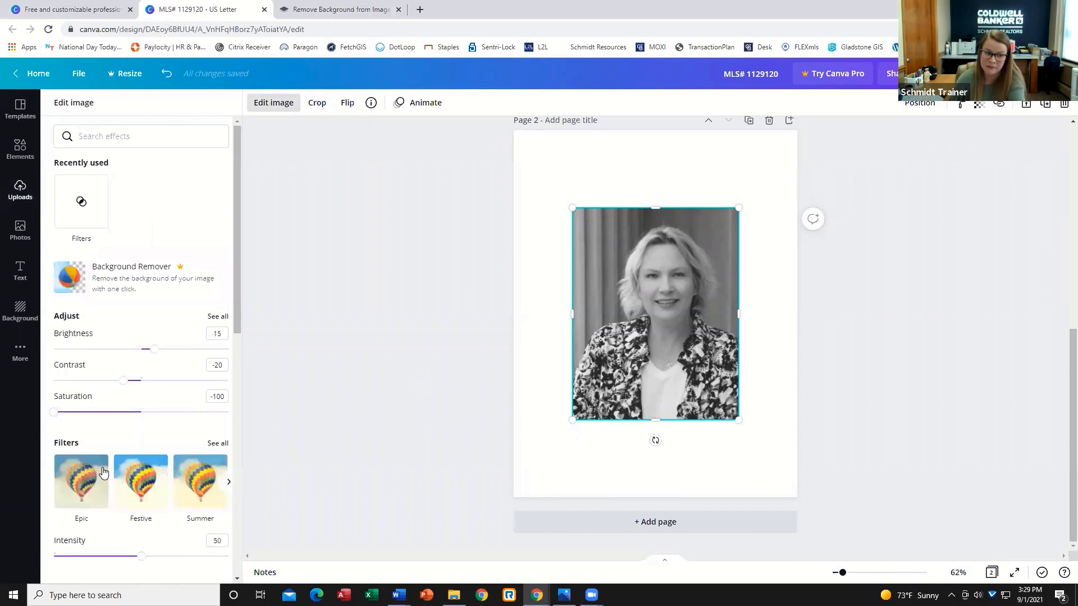
pyautogui.scroll(-2, 128, 503)
pyautogui.scroll(-4, 128, 503)
pyautogui.scroll(2, 209, 373)
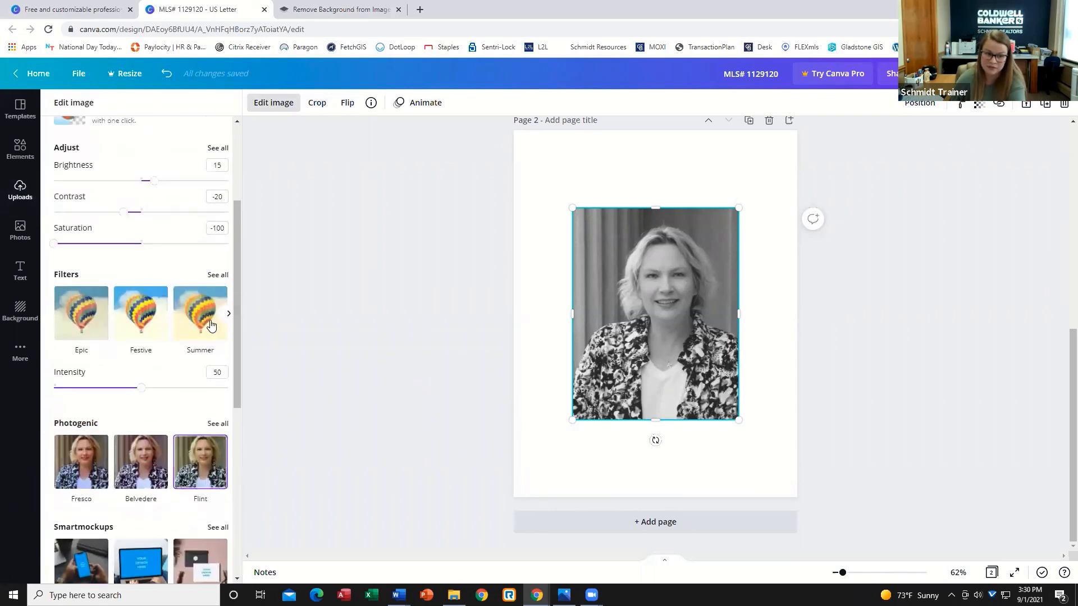
pyautogui.click(214, 297)
pyautogui.click(219, 280)
pyautogui.click(130, 539)
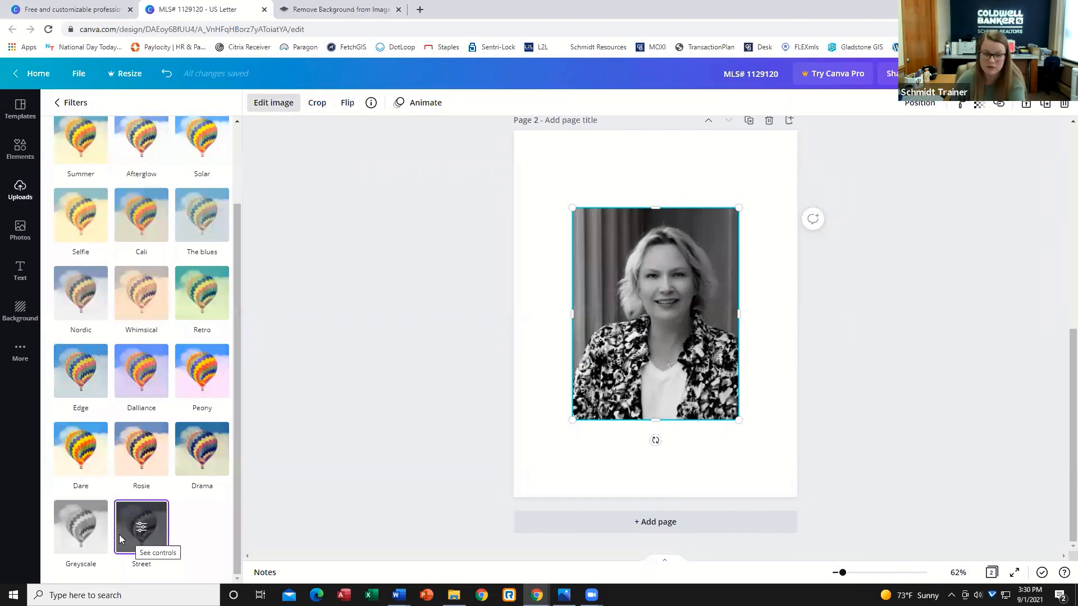
pyautogui.click(81, 528)
pyautogui.scroll(7, 364, 269)
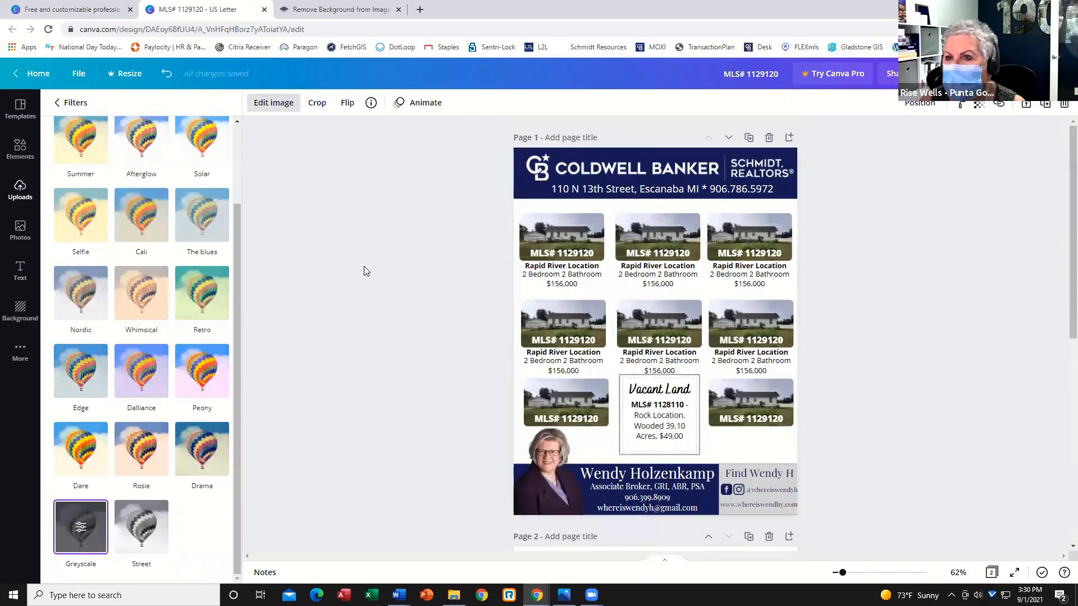
pyautogui.click(1035, 246)
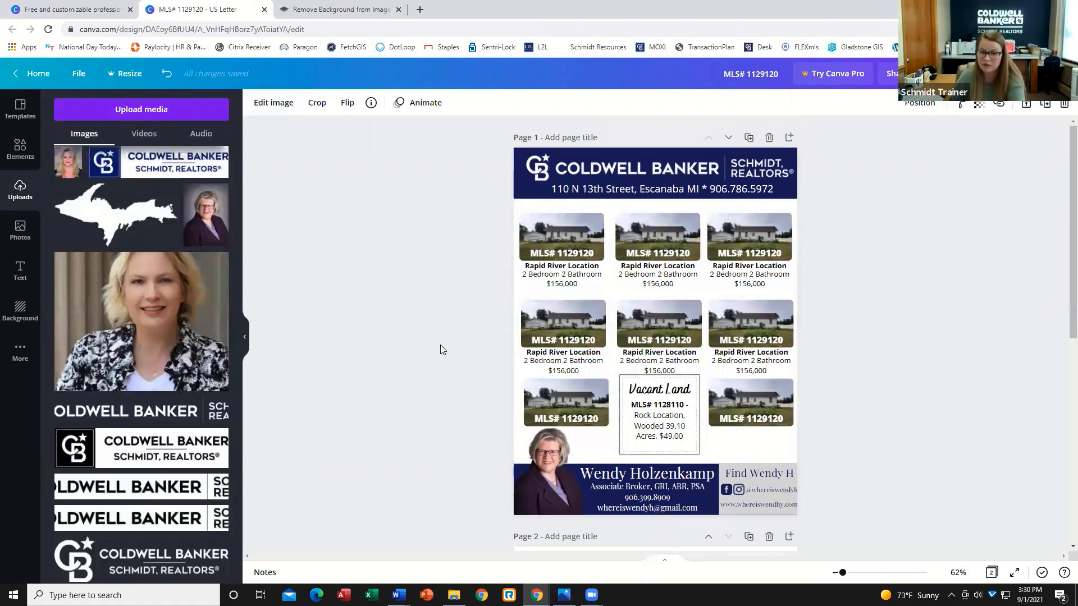